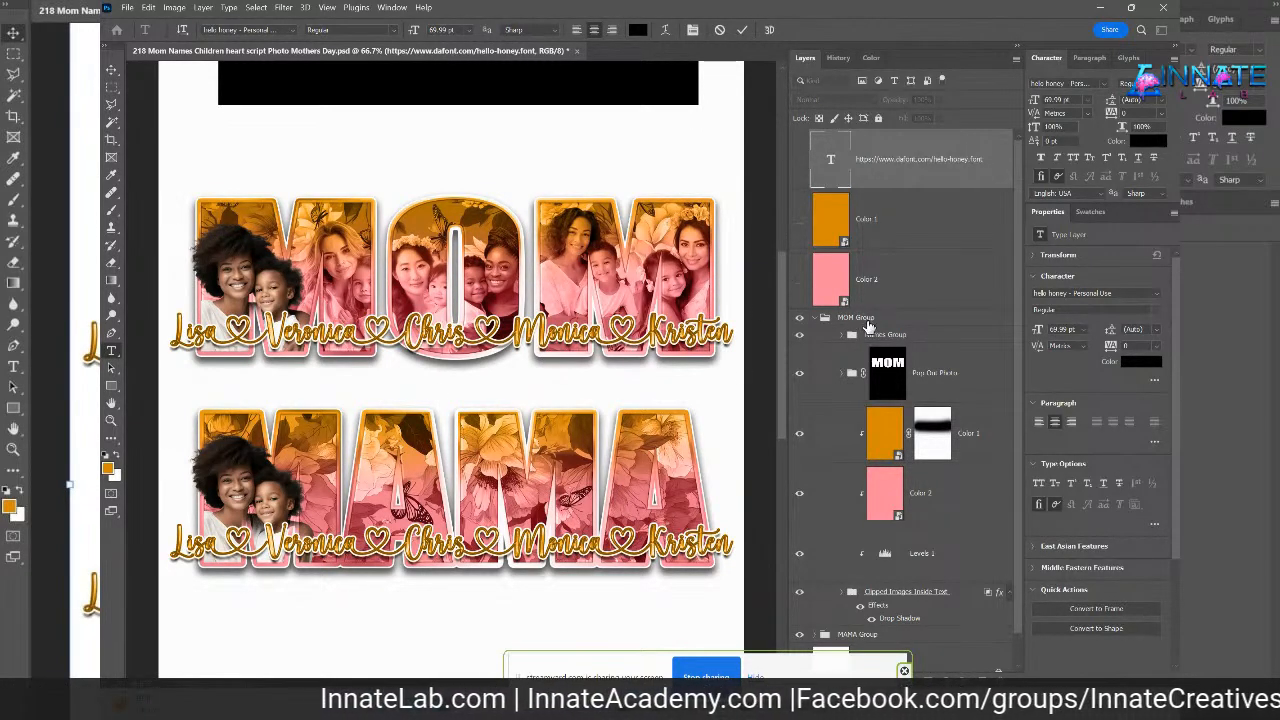
- Select and collapse the MOM Group, and hide the MAMA Group so only the MOM design shows
key("v")
left_click(845, 318)
left_click(824, 318)
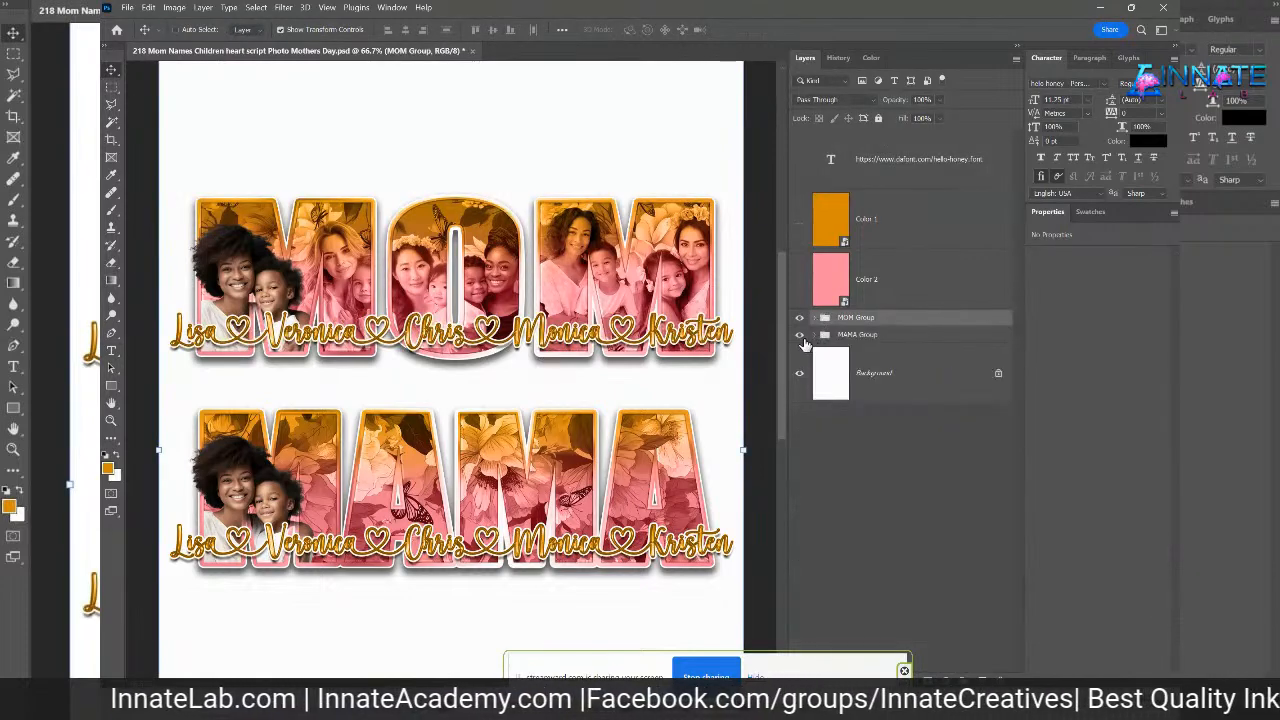
left_click(799, 335)
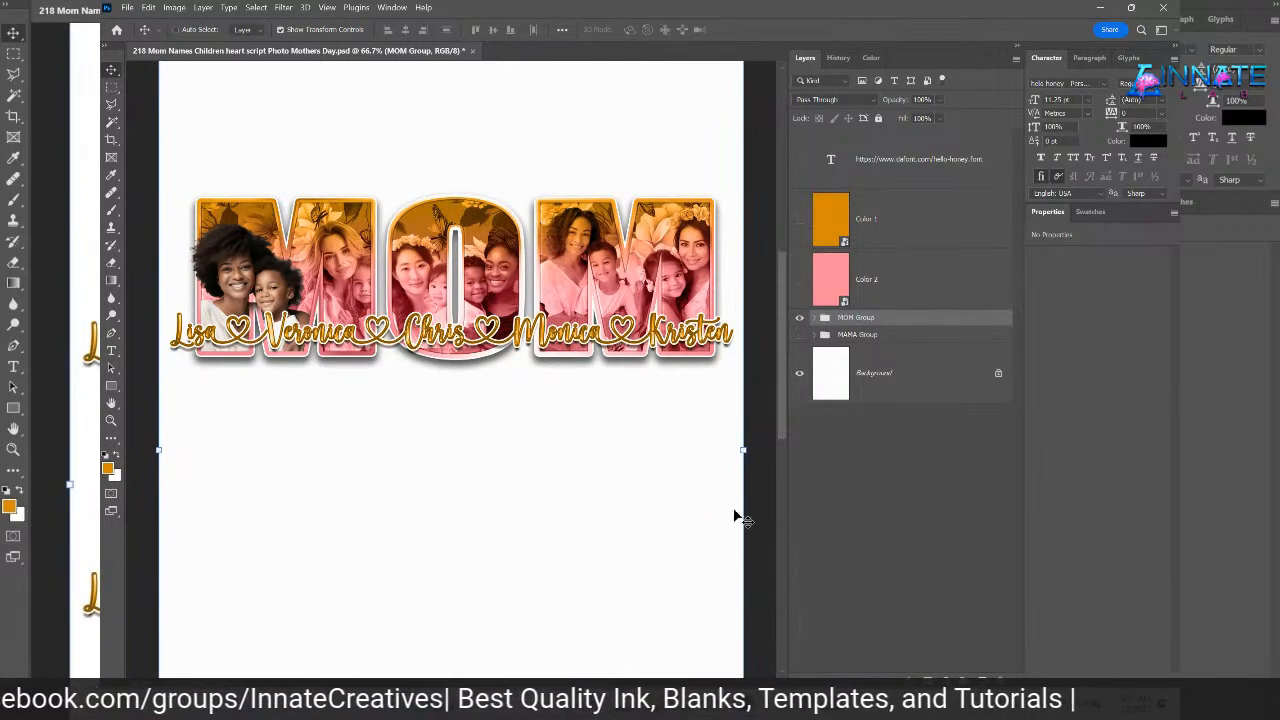
- Expand the MOM Group and hide all the mother_child photos clipped inside the MOM text
left_click(815, 318)
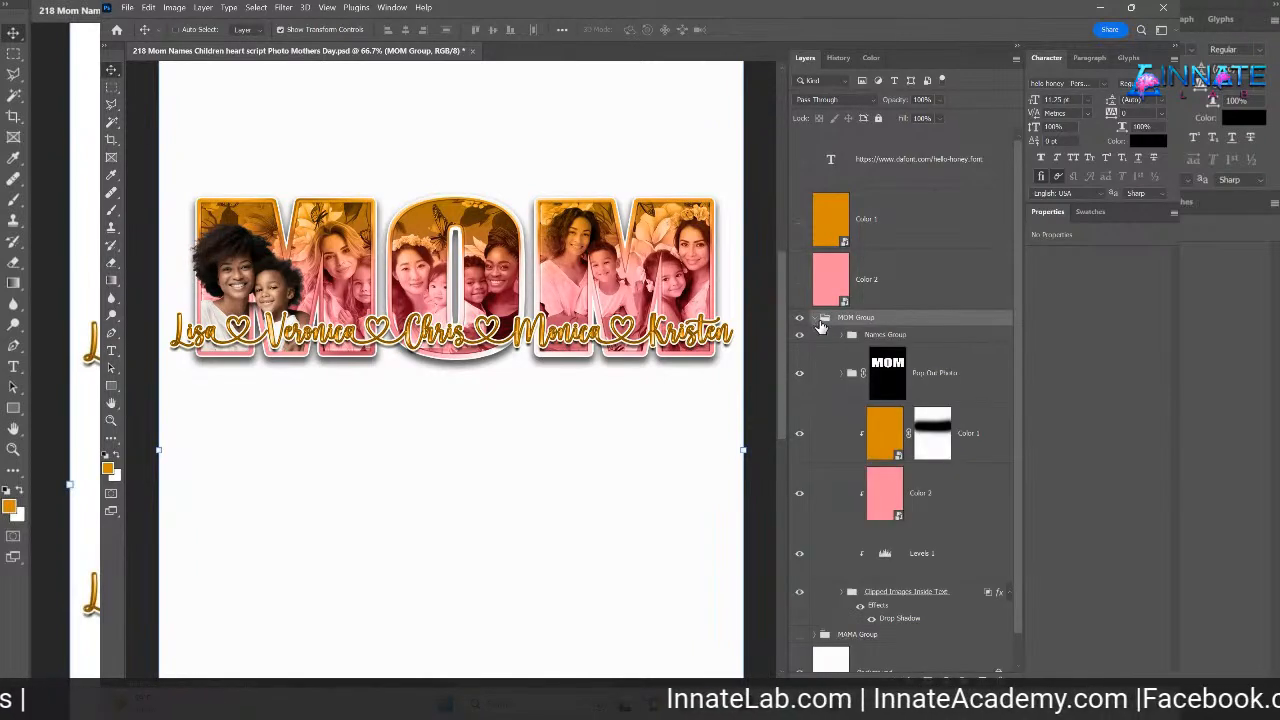
scroll(925, 428, "down", 1)
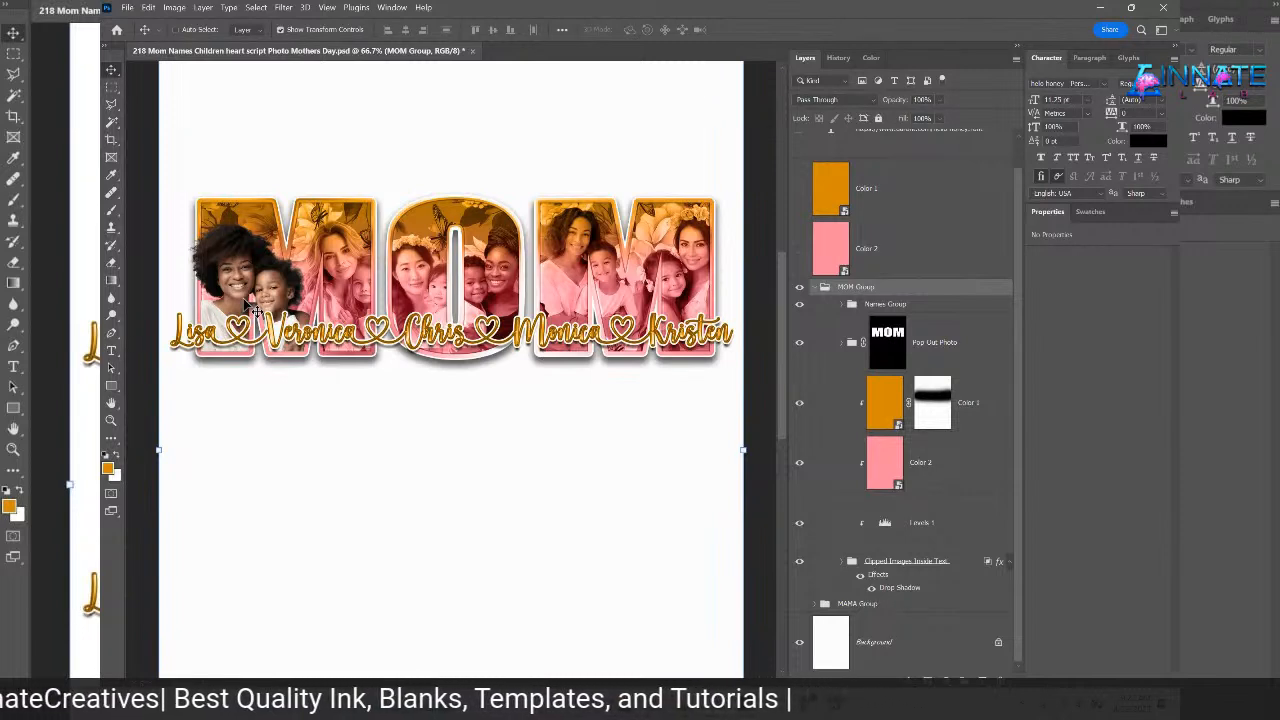
right_click(584, 243)
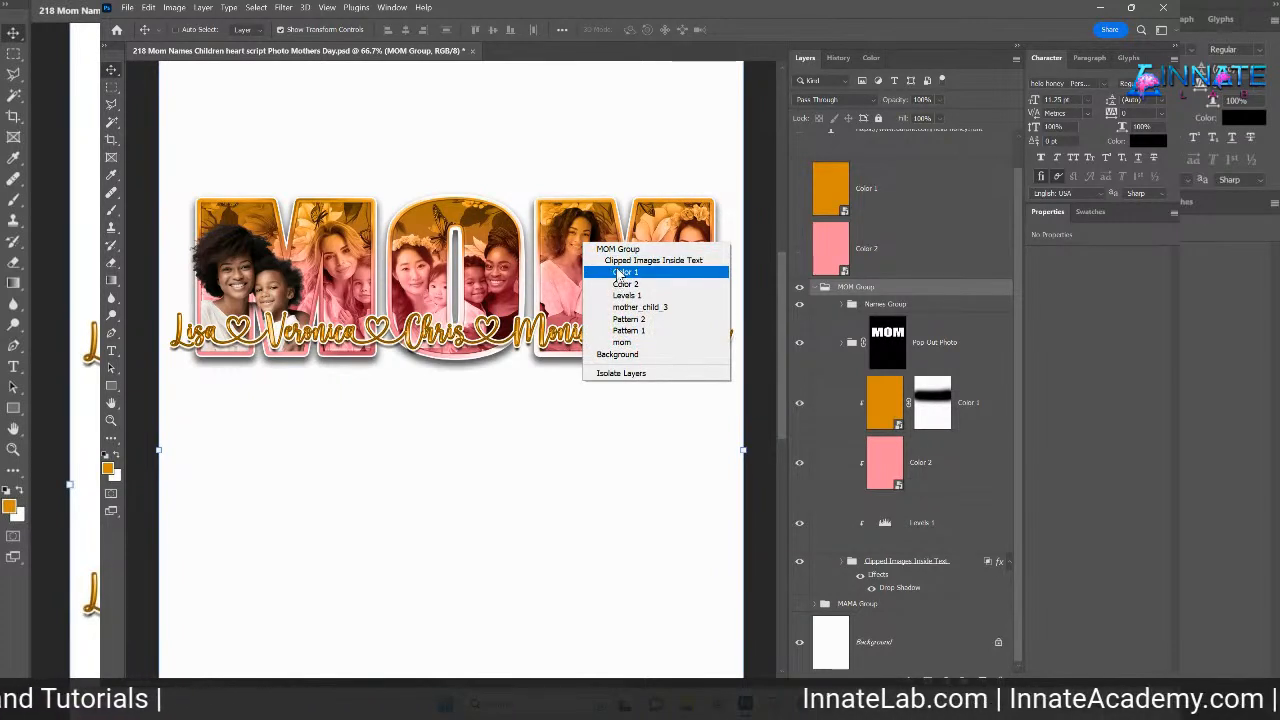
left_click(628, 307)
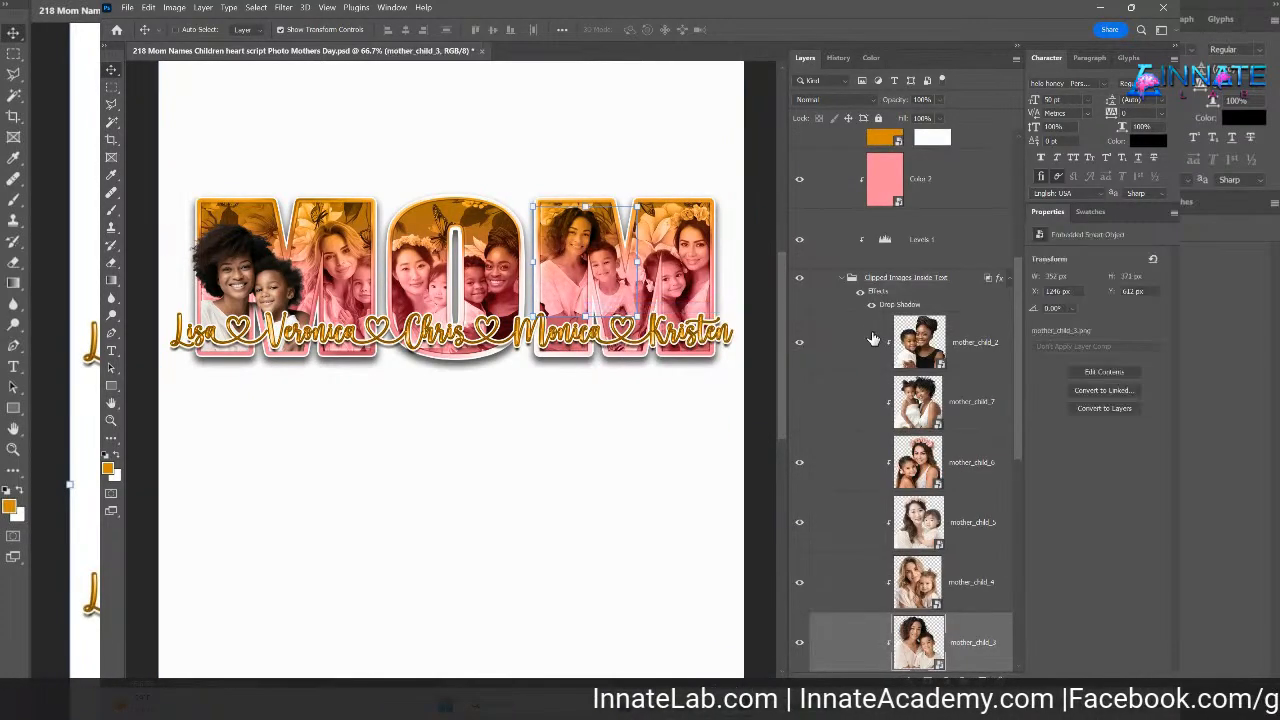
left_click(799, 343)
left_click(799, 462)
left_click(799, 522)
scroll(816, 535, "down", 3)
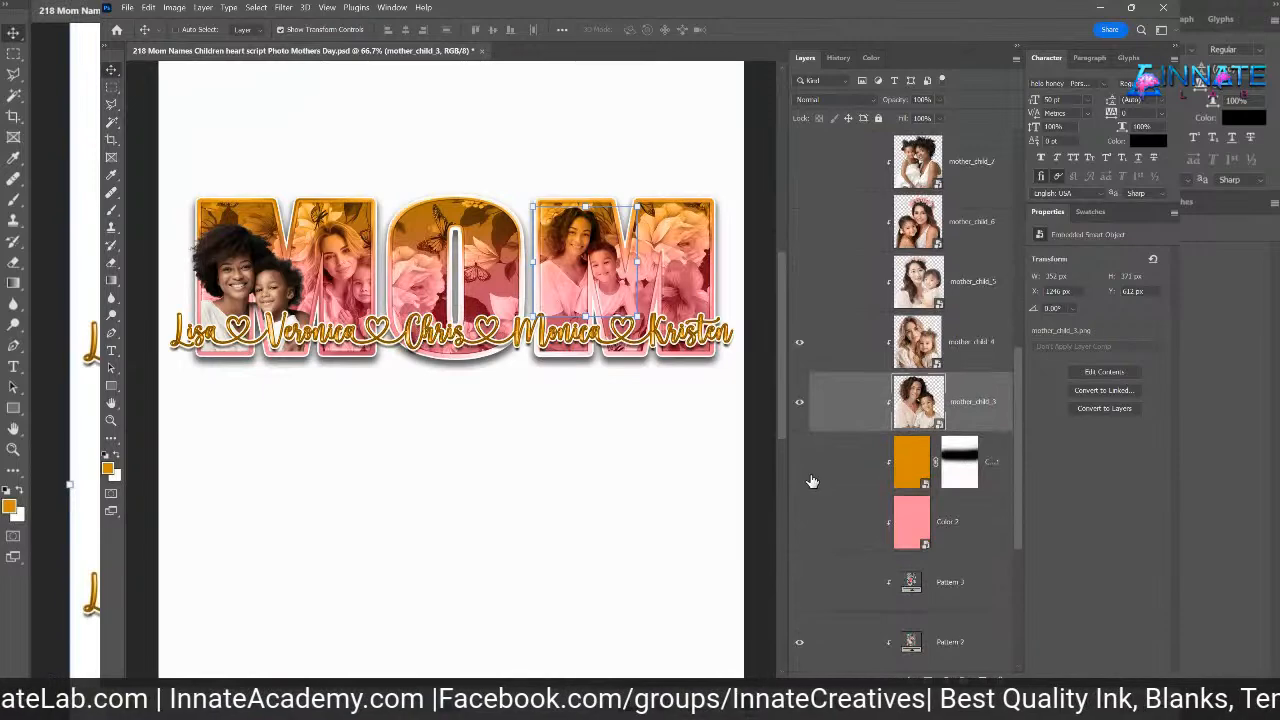
left_click(799, 342)
left_click(799, 402)
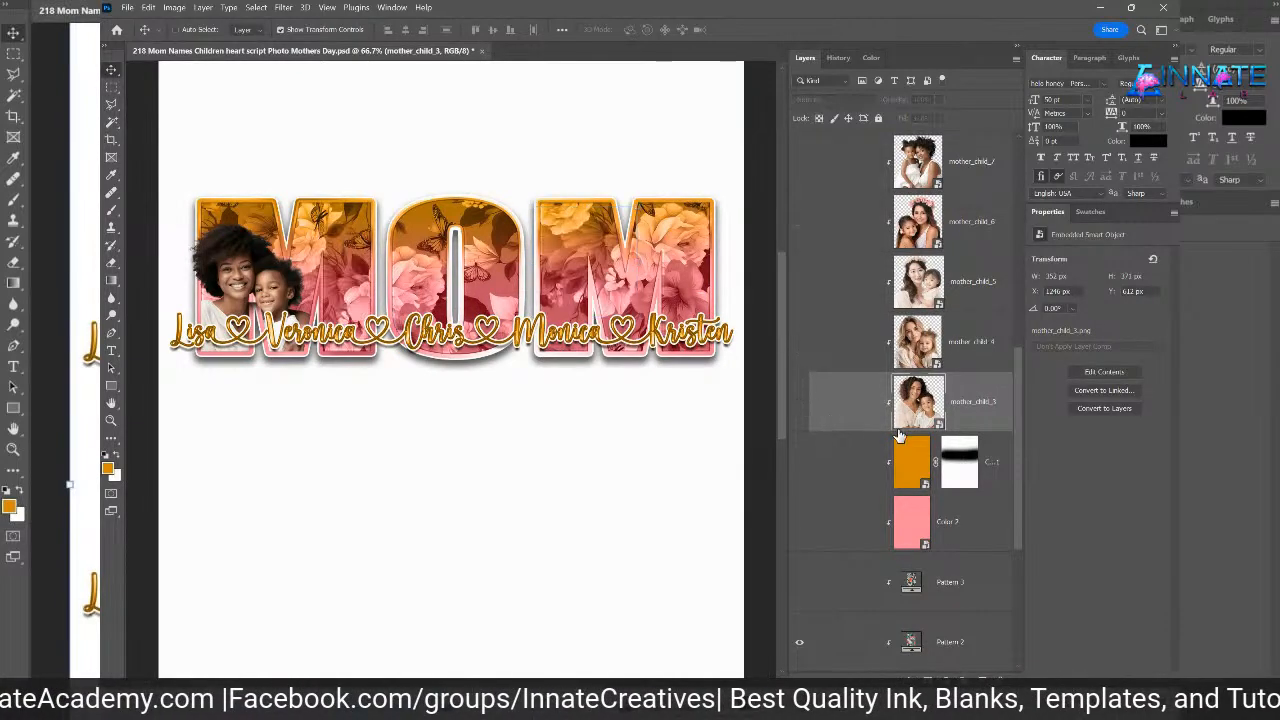
- Select the mother_child_1 layer in the Pop Out Photo group from the canvas and hide it
scroll(952, 428, "up", 4)
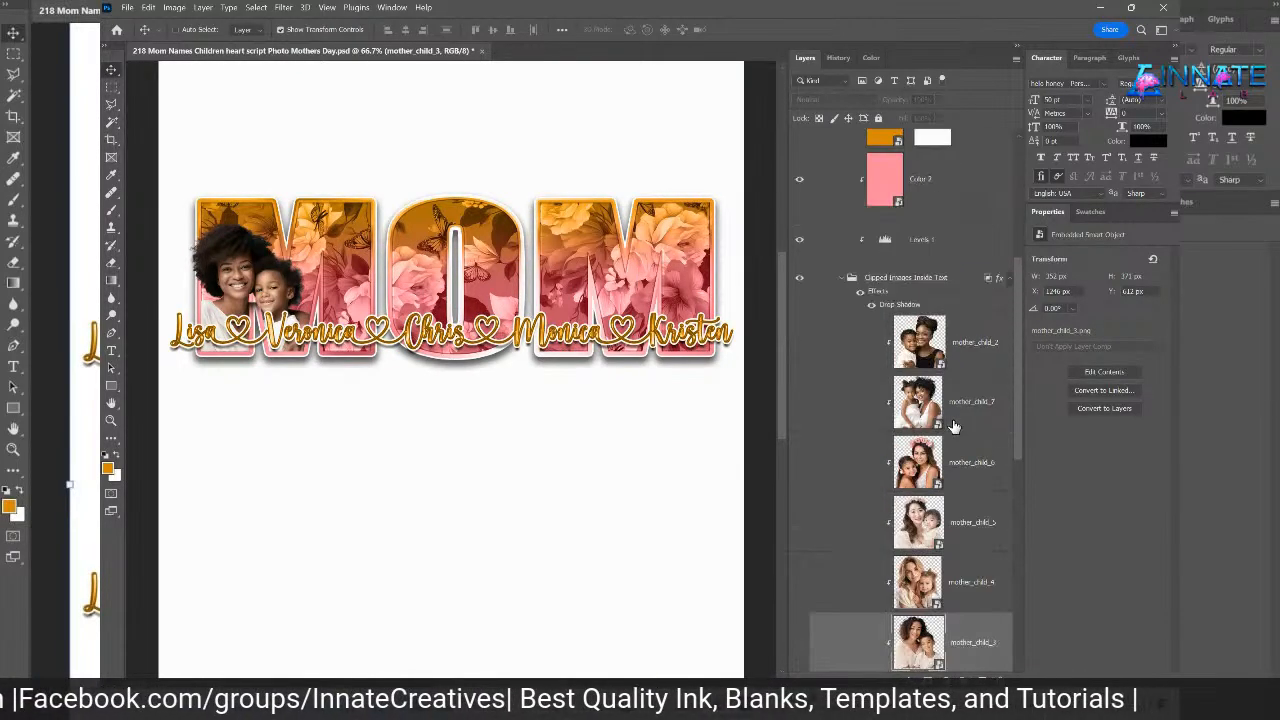
left_click(888, 350)
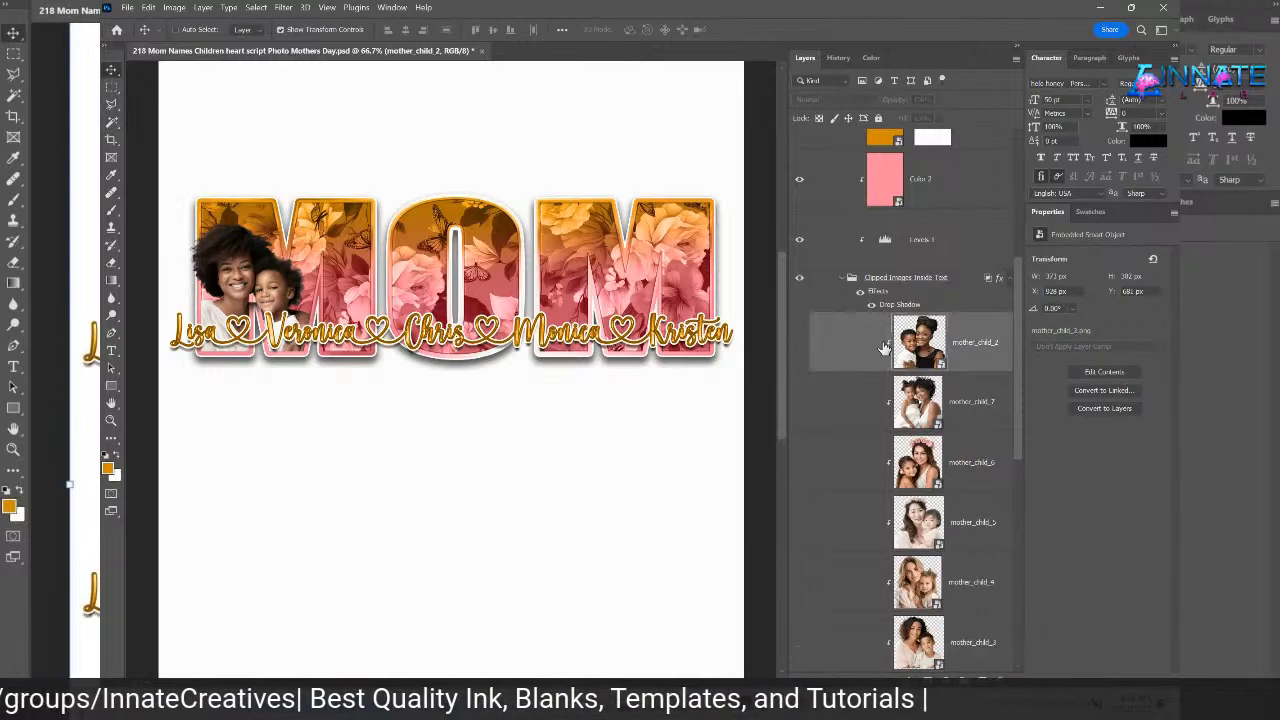
scroll(884, 347, "up", 3)
right_click(232, 287)
left_click(268, 313)
left_click(799, 247)
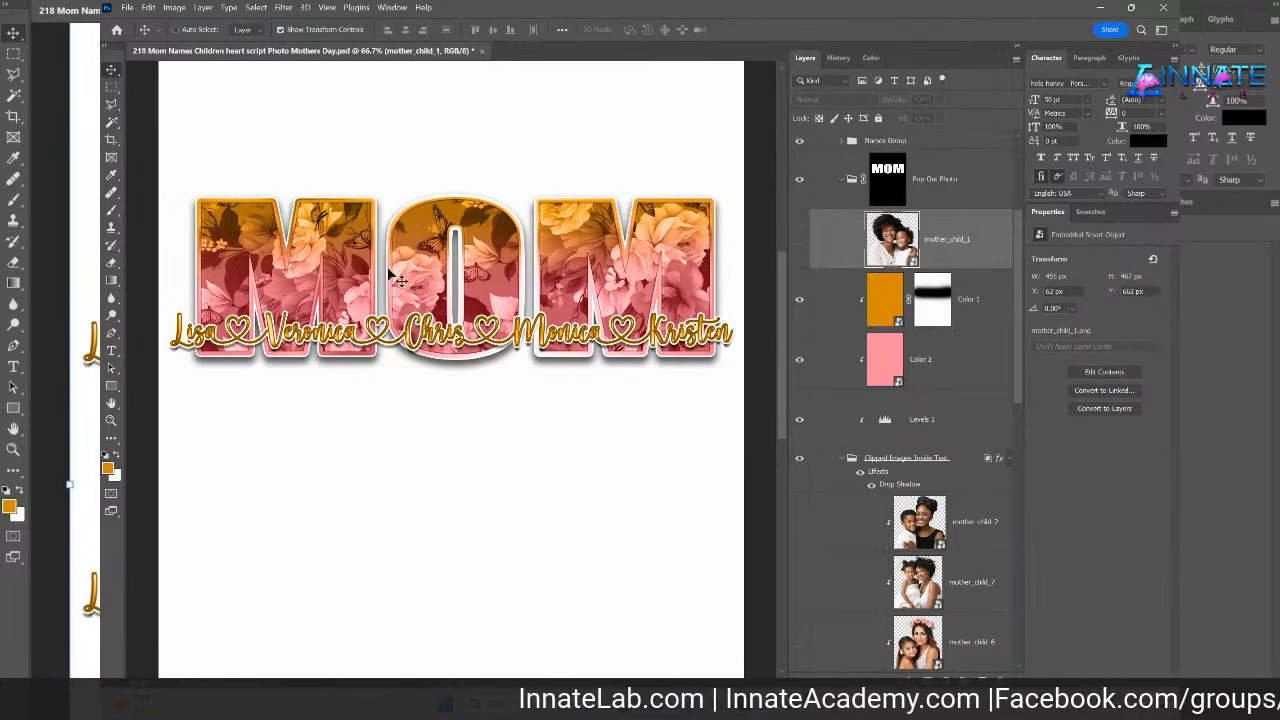
- Select the Pattern 2 layer that fills the MOM letters directly from the artwork
scroll(877, 440, "down", 10)
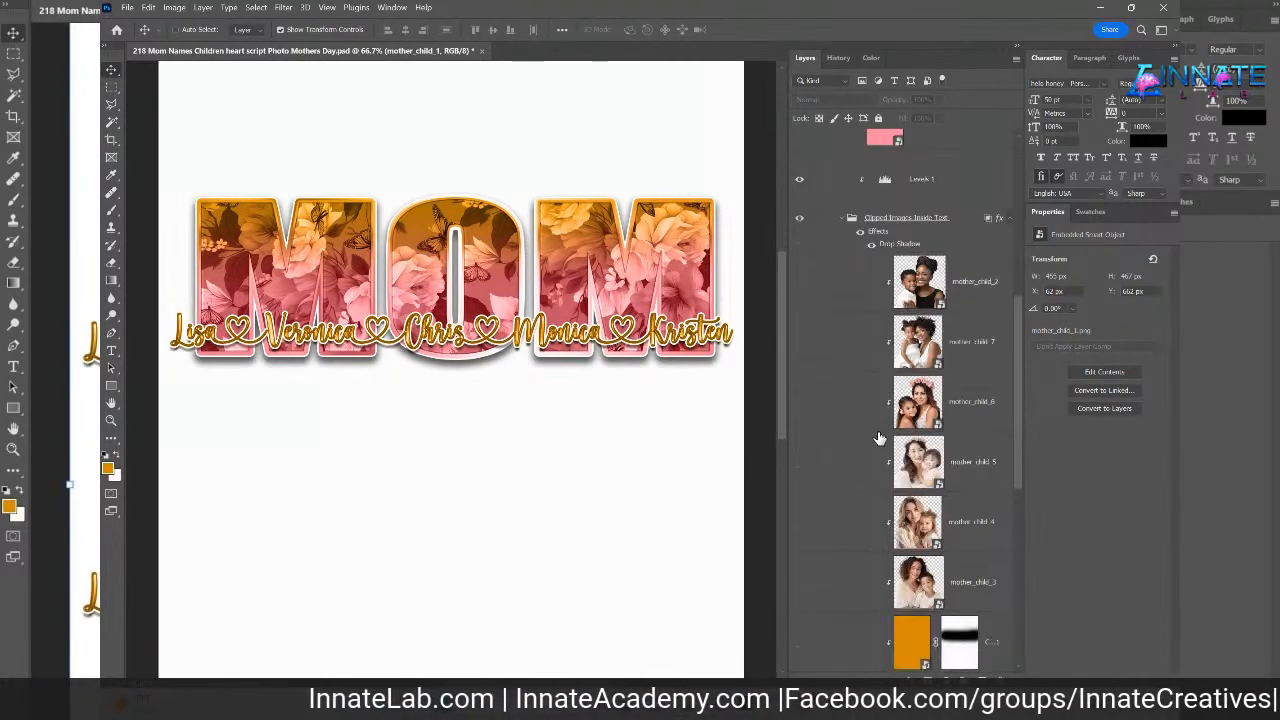
right_click(651, 227)
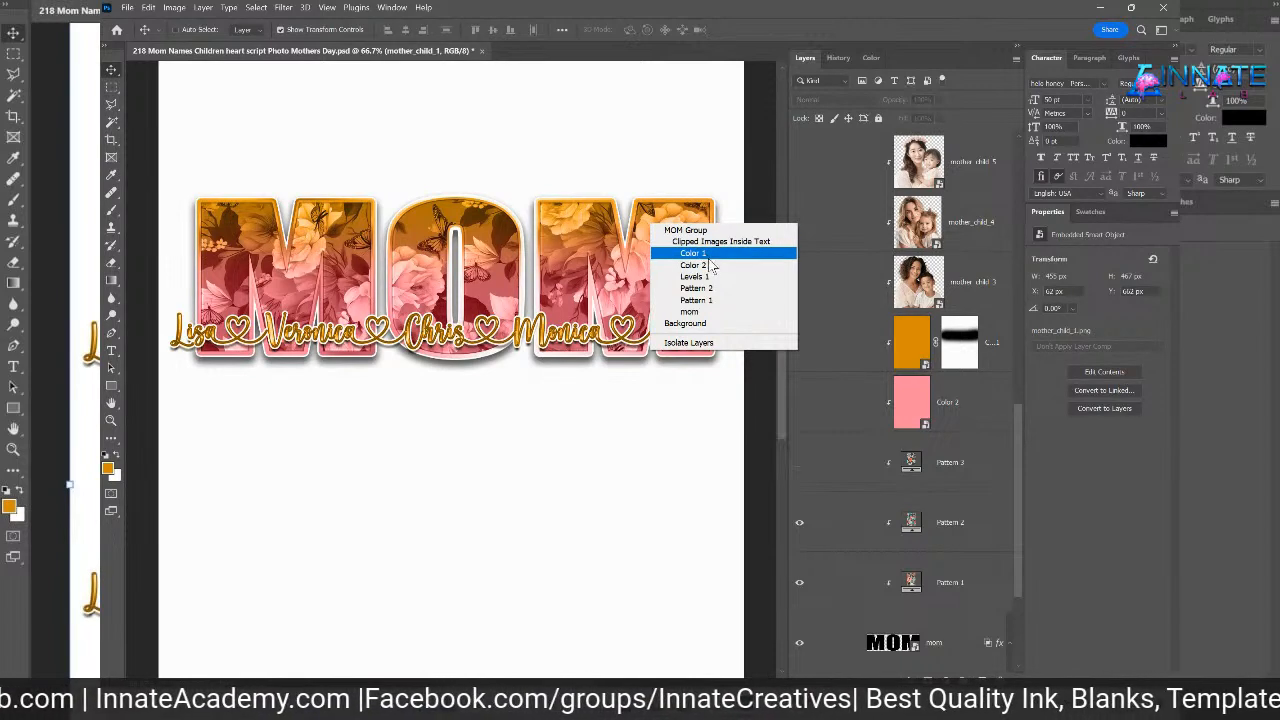
right_click(630, 264)
right_click(647, 245)
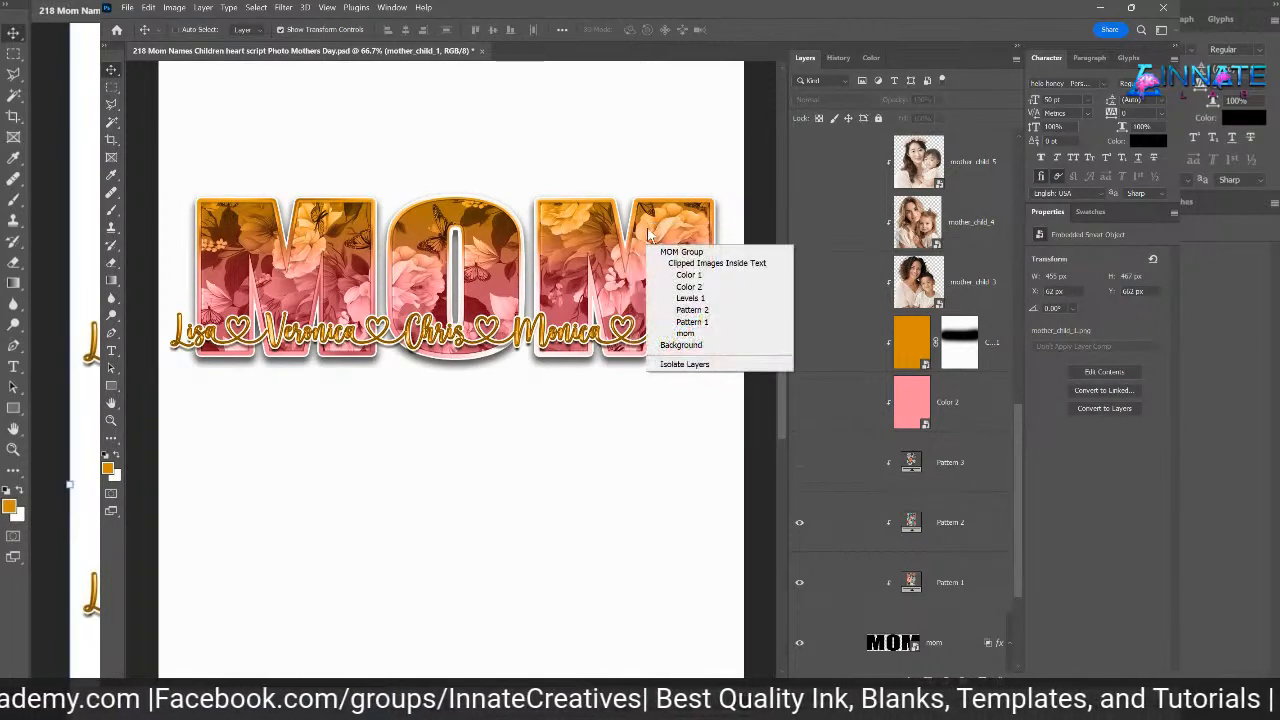
left_click(692, 311)
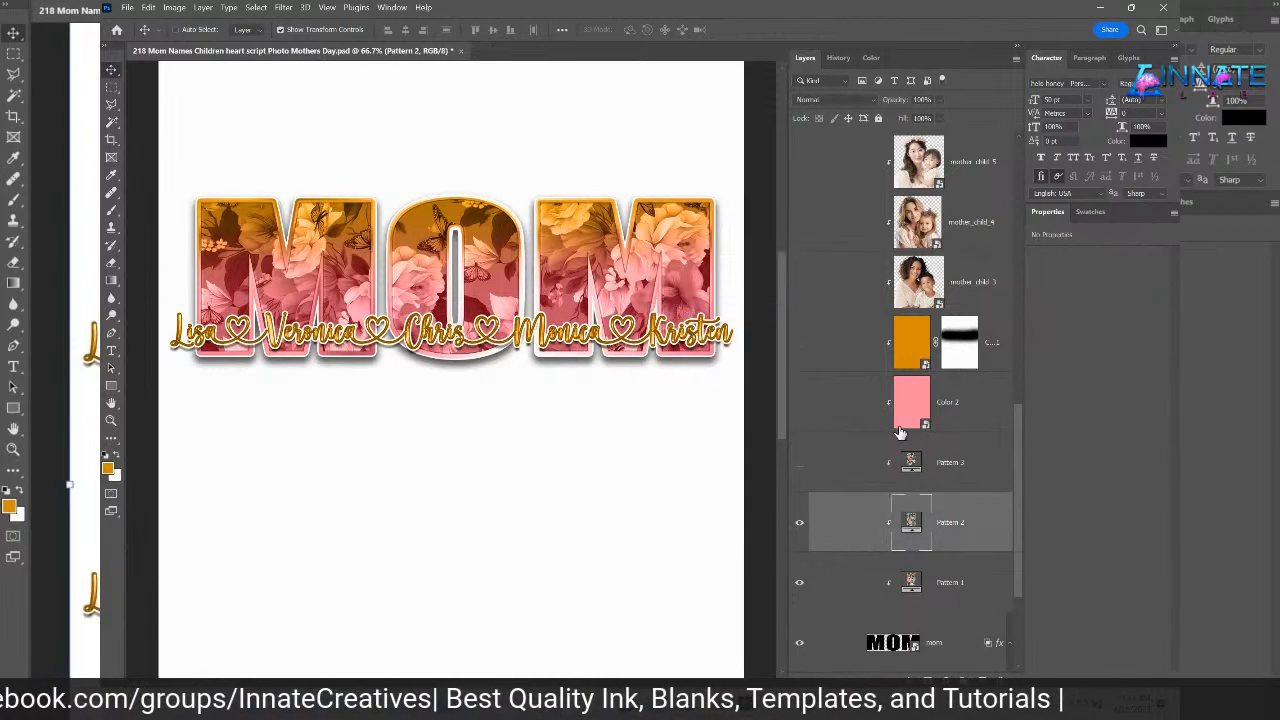
- Switch the MOM letters' fill by hiding Pattern 2 and showing Pattern 3
left_click(799, 463)
left_click(799, 465)
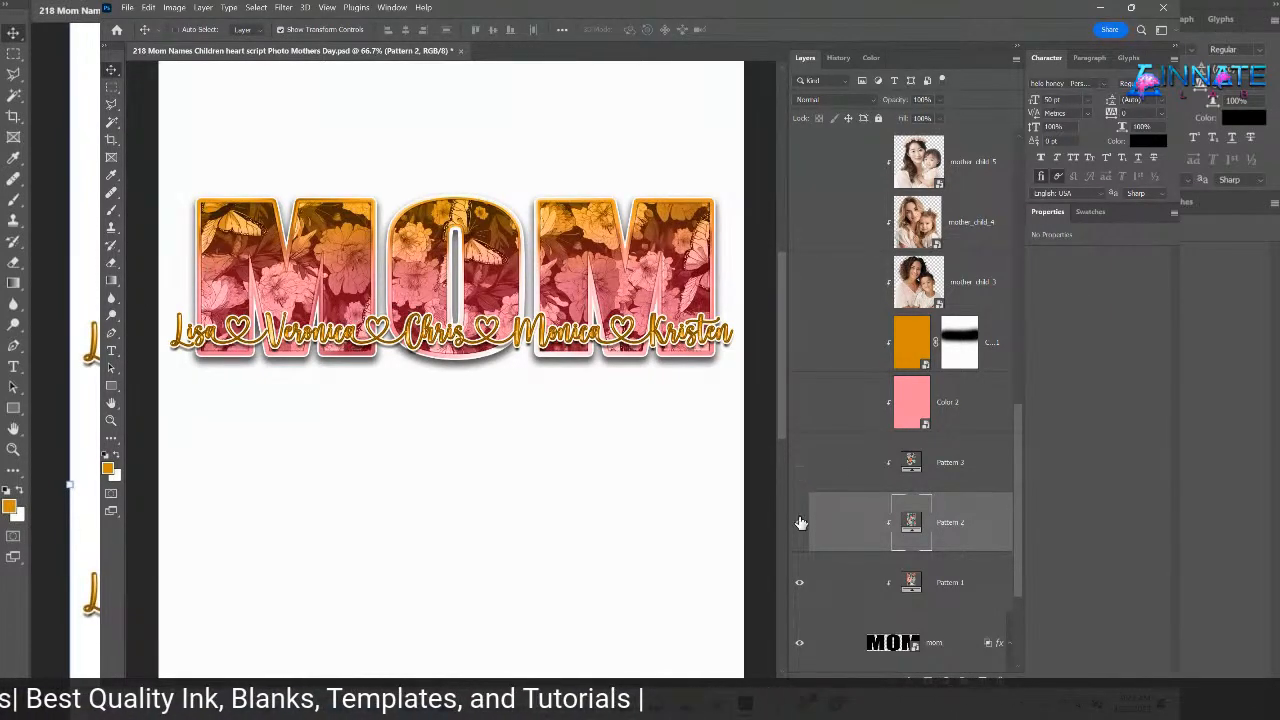
left_click(801, 525)
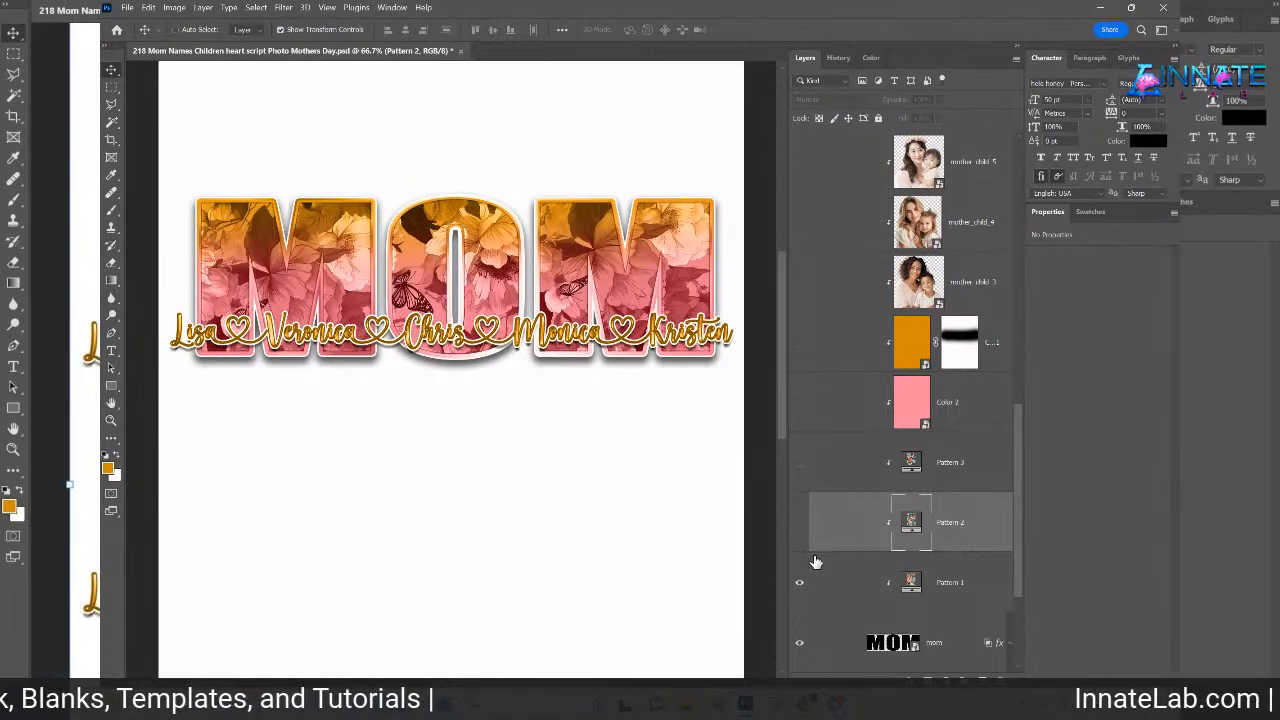
left_click(799, 463)
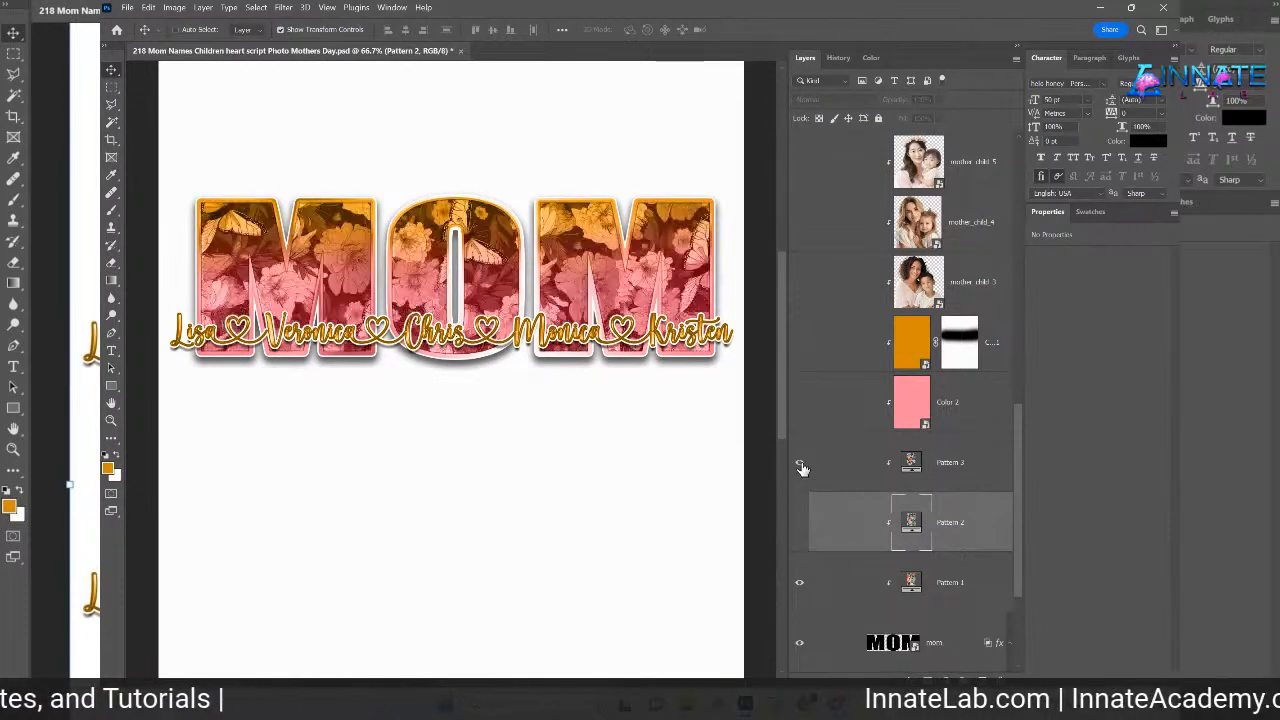
- Edit the Pattern 3 fill layer and set its pattern scale to 45%
left_click(910, 465)
double_click(910, 465)
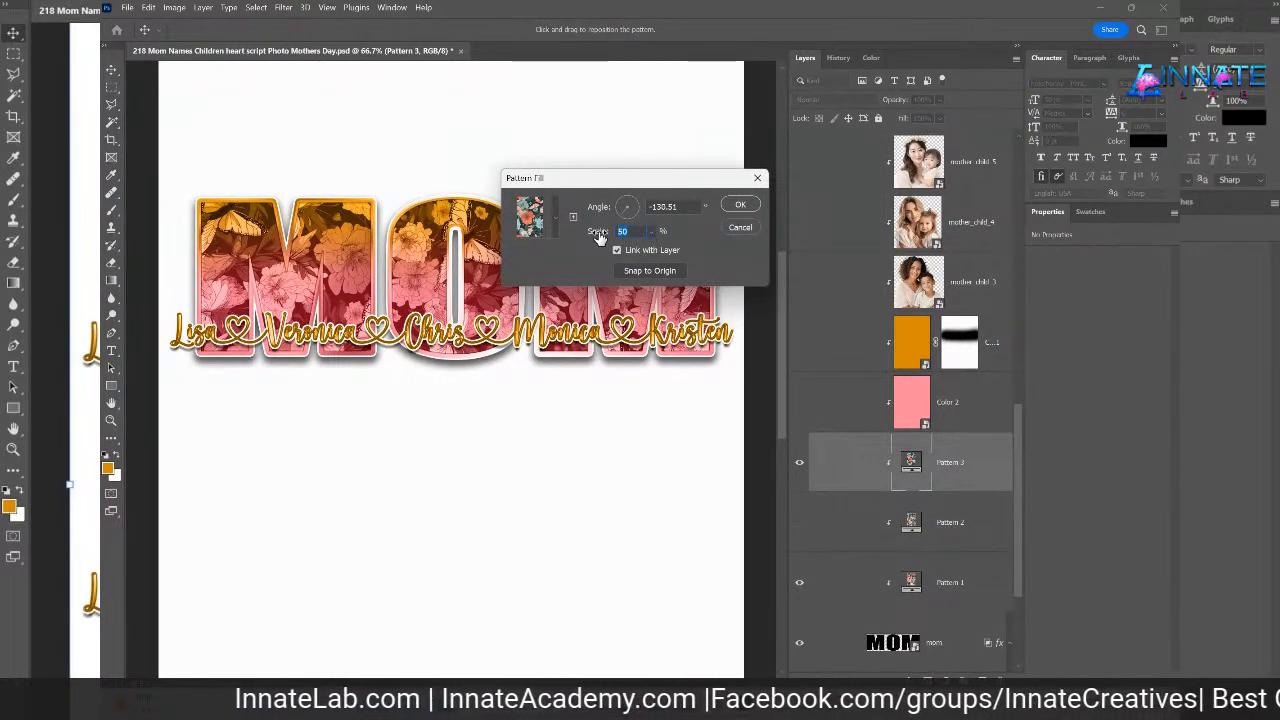
type("40")
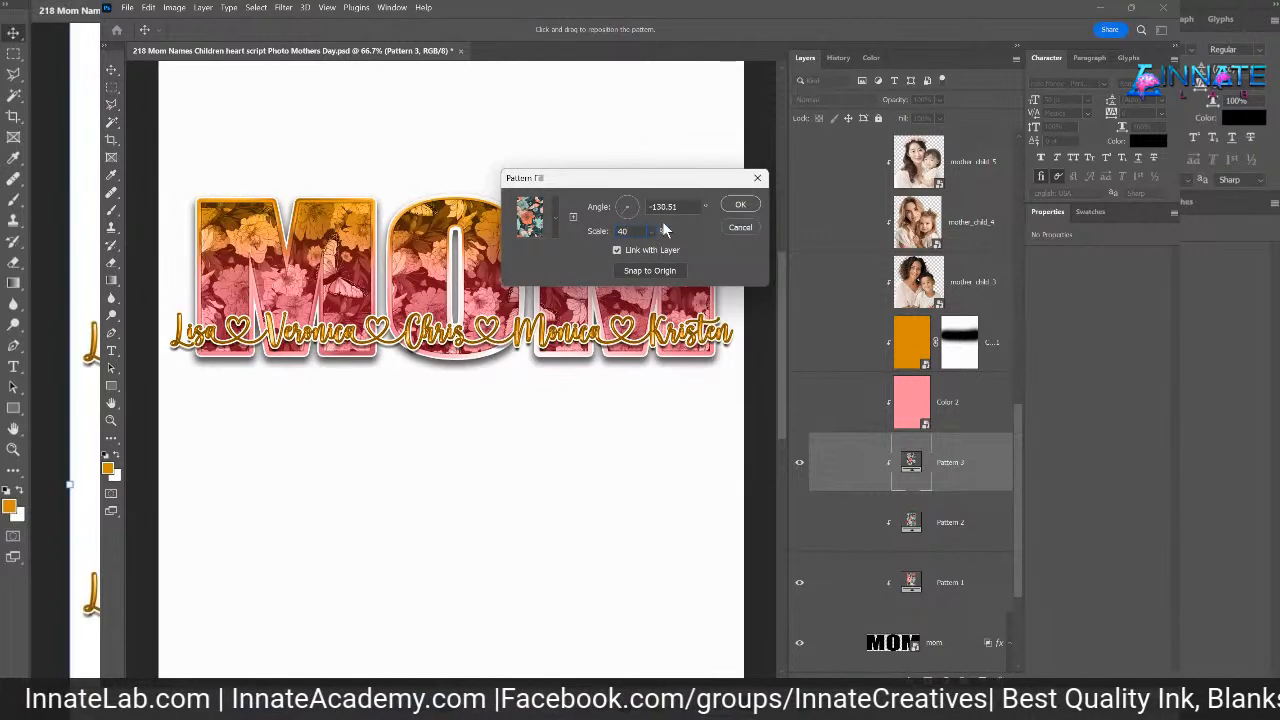
left_click(651, 230)
mouse_move(658, 246)
left_mouse_down()
mouse_move(669, 250)
mouse_move(654, 248)
left_mouse_up()
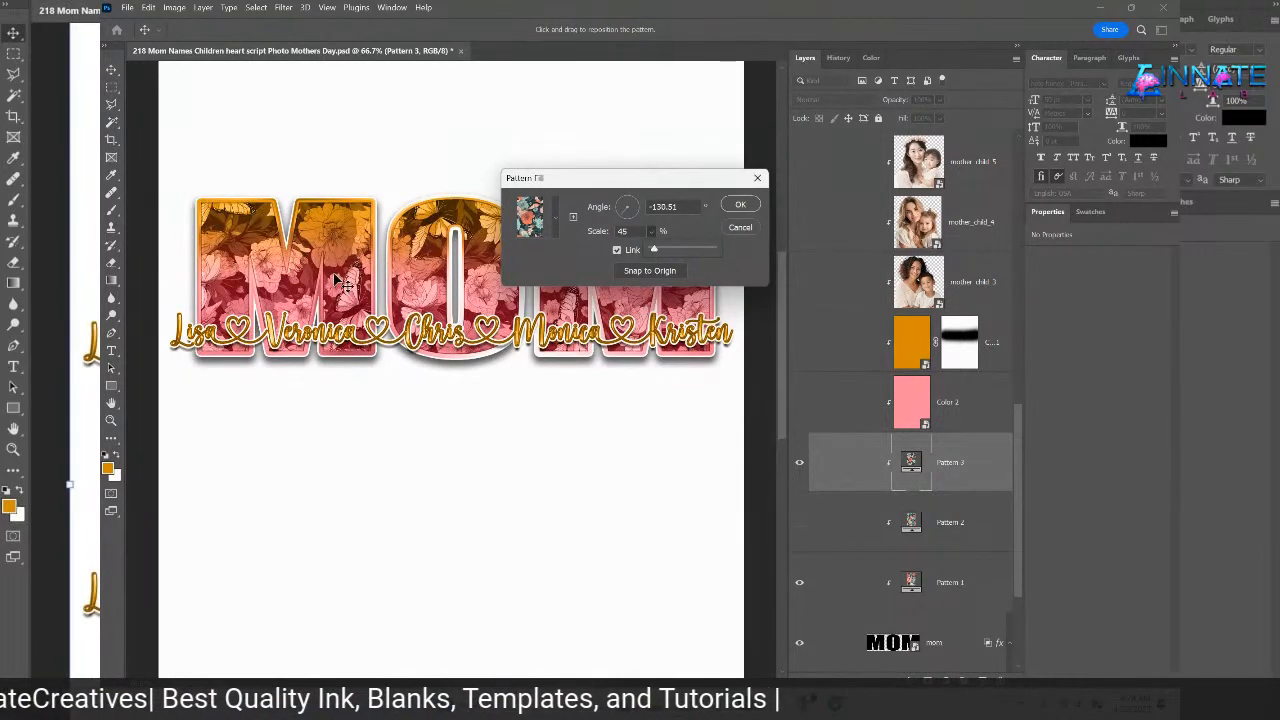
left_click(748, 208)
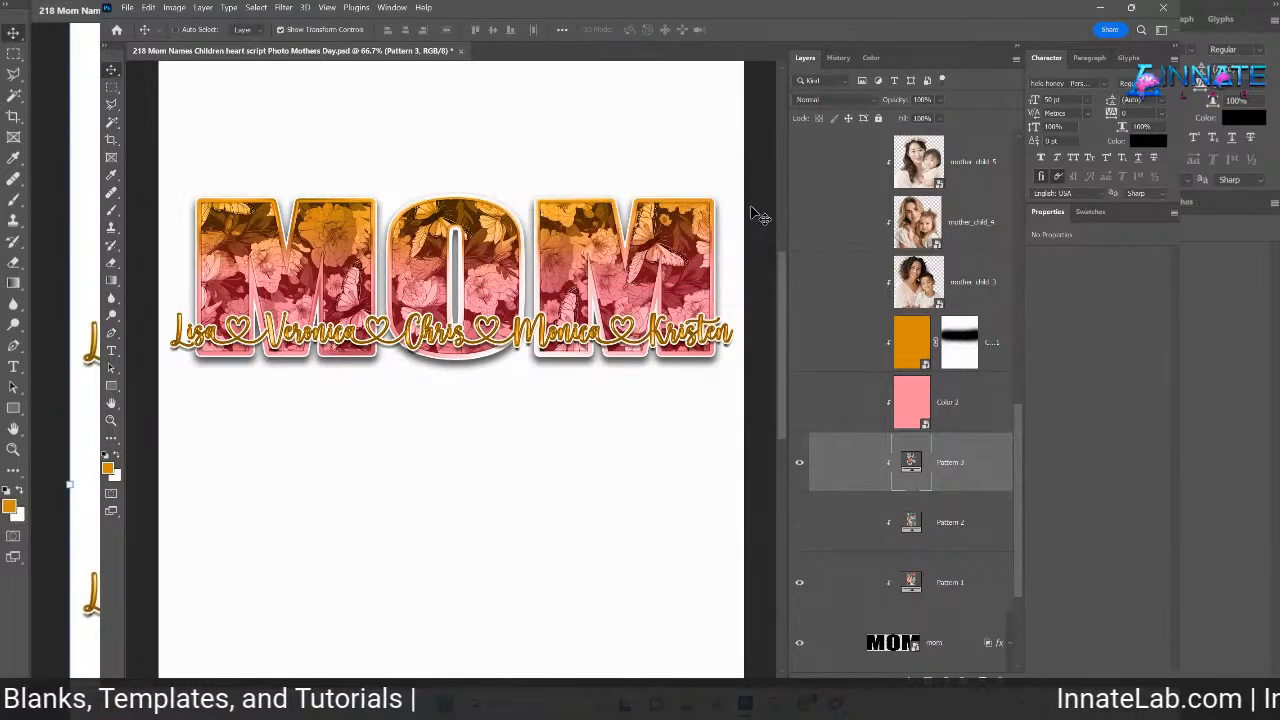
- Compare the floral patterns by toggling Pattern 3 and Pattern 2, leaving Pattern 3 shown
left_click(799, 462)
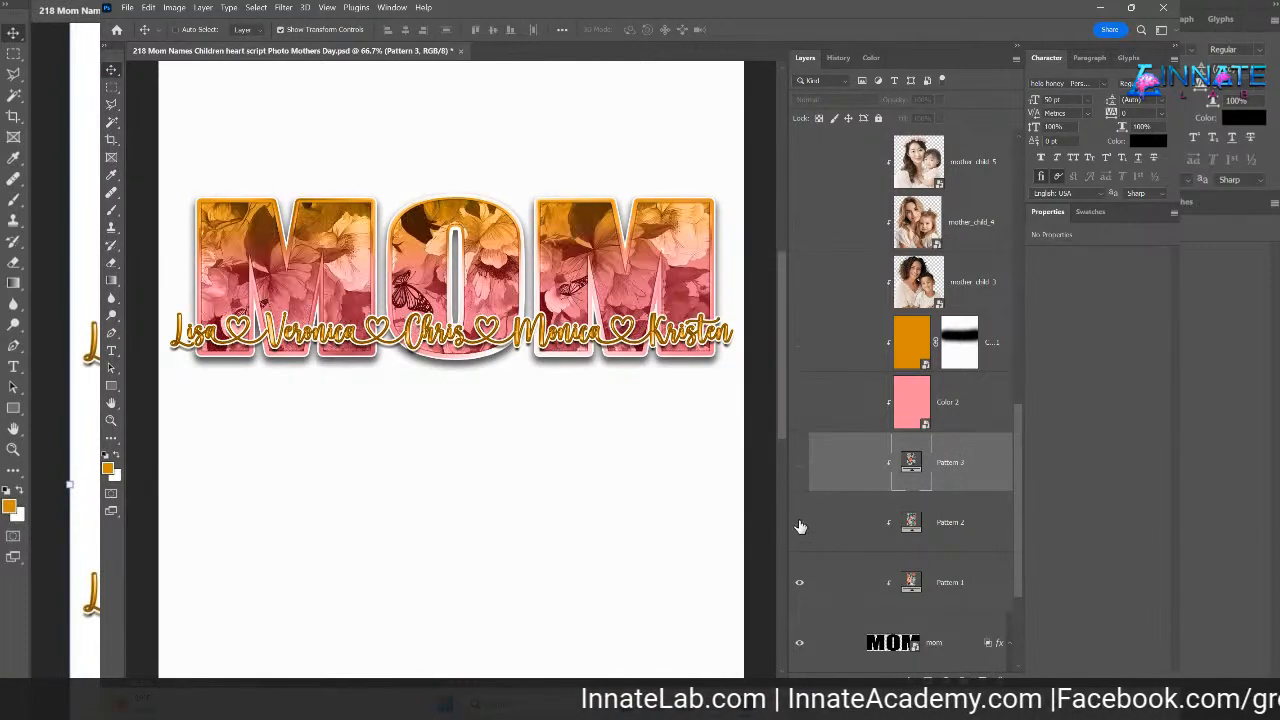
left_click(799, 524)
left_click(799, 524)
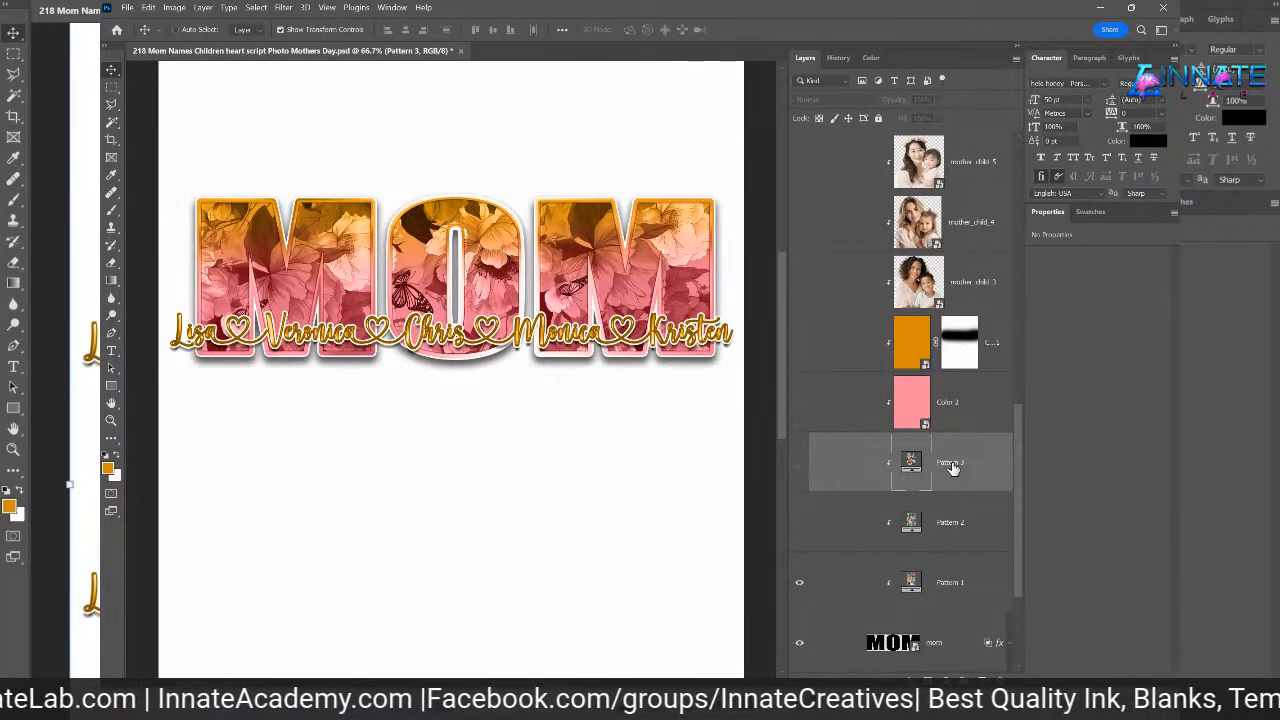
left_click(798, 464)
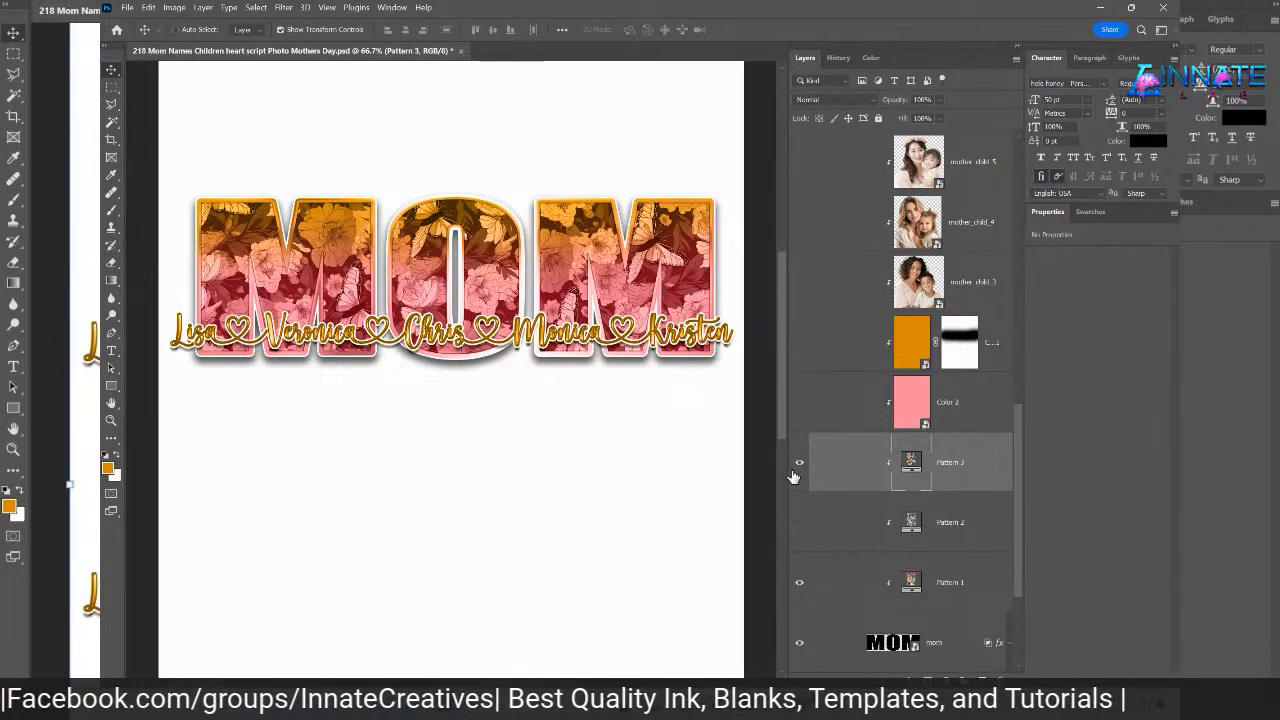
- Open the contents of the clipped Color 1 smart object for editing in the Color 1.psb document
left_click(953, 419)
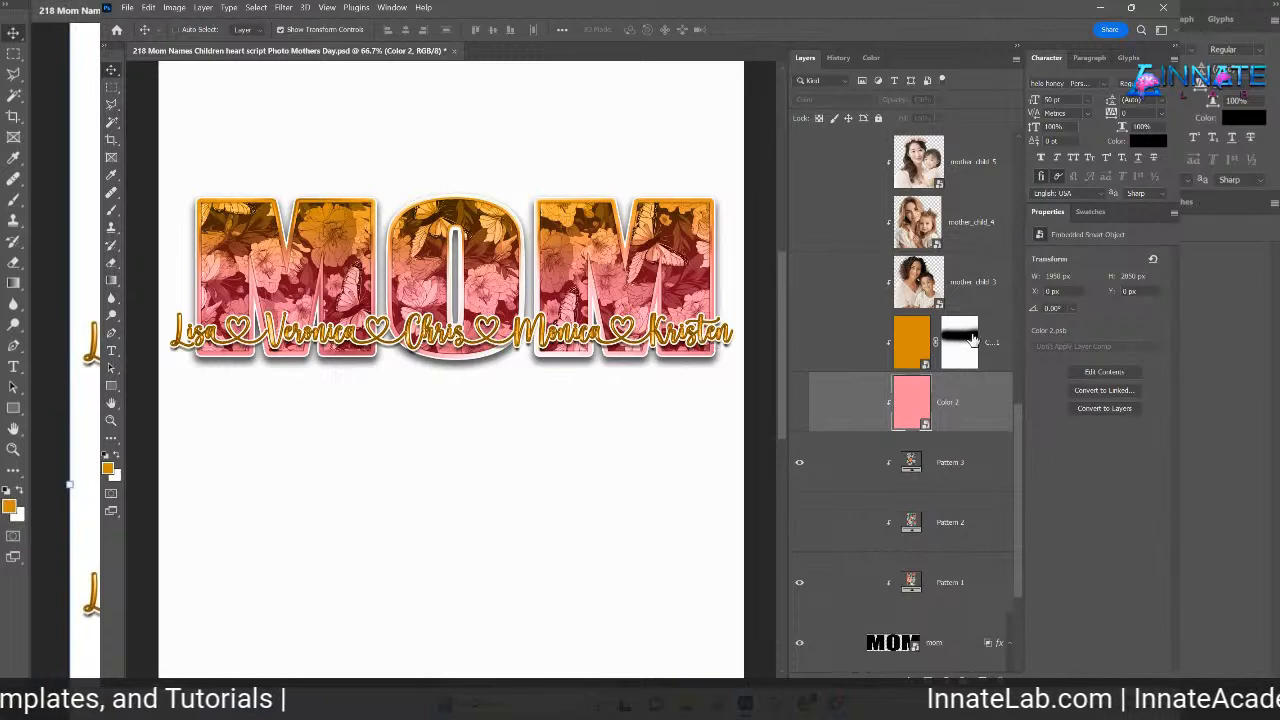
left_click(912, 348)
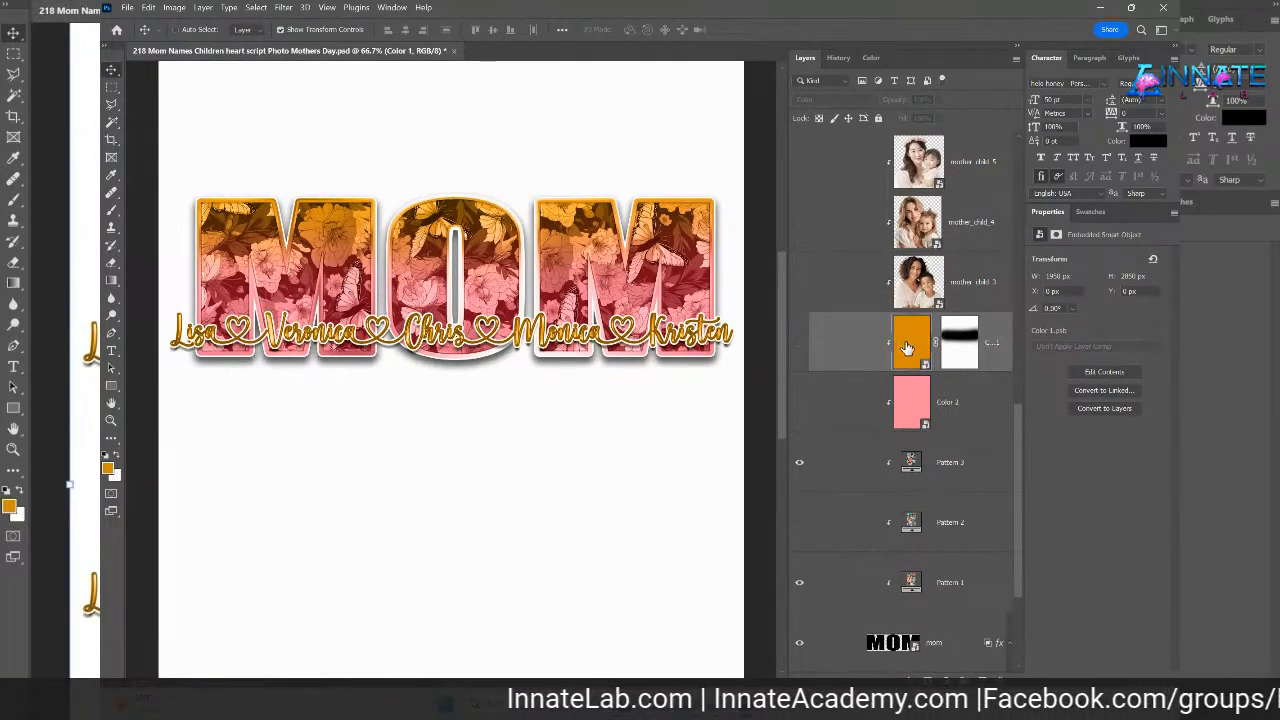
double_click(907, 347)
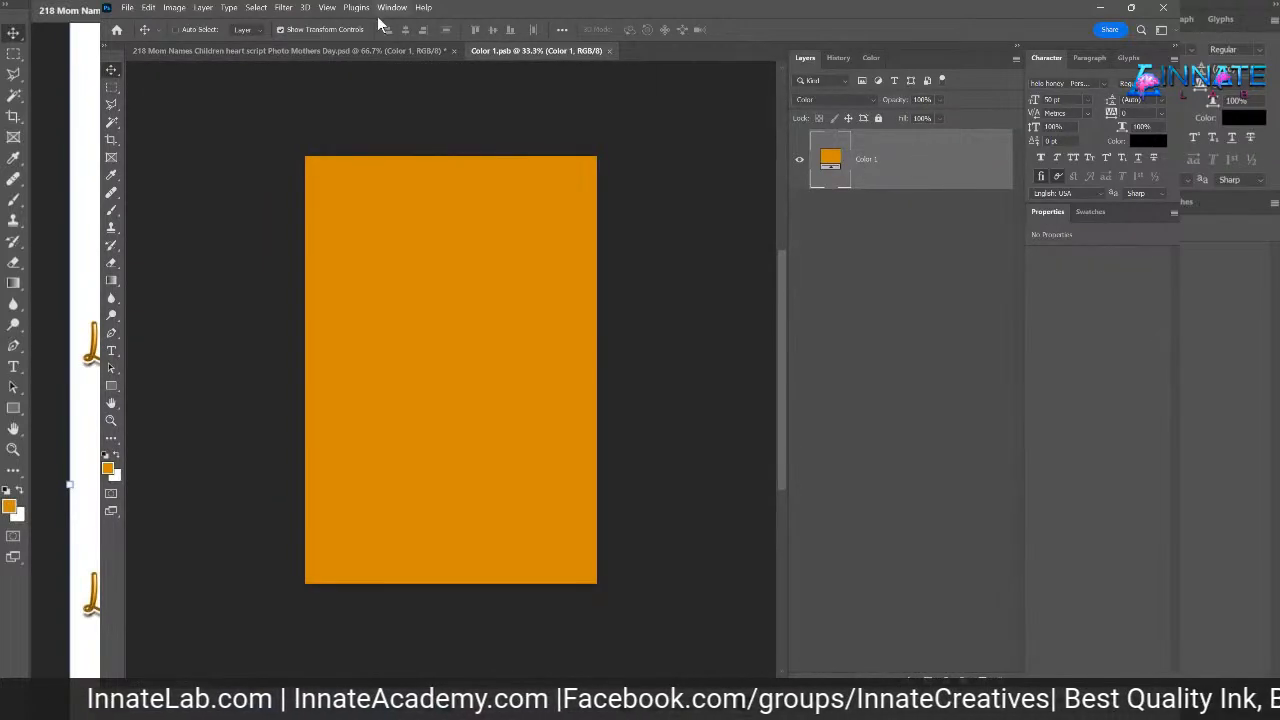
left_click(380, 51)
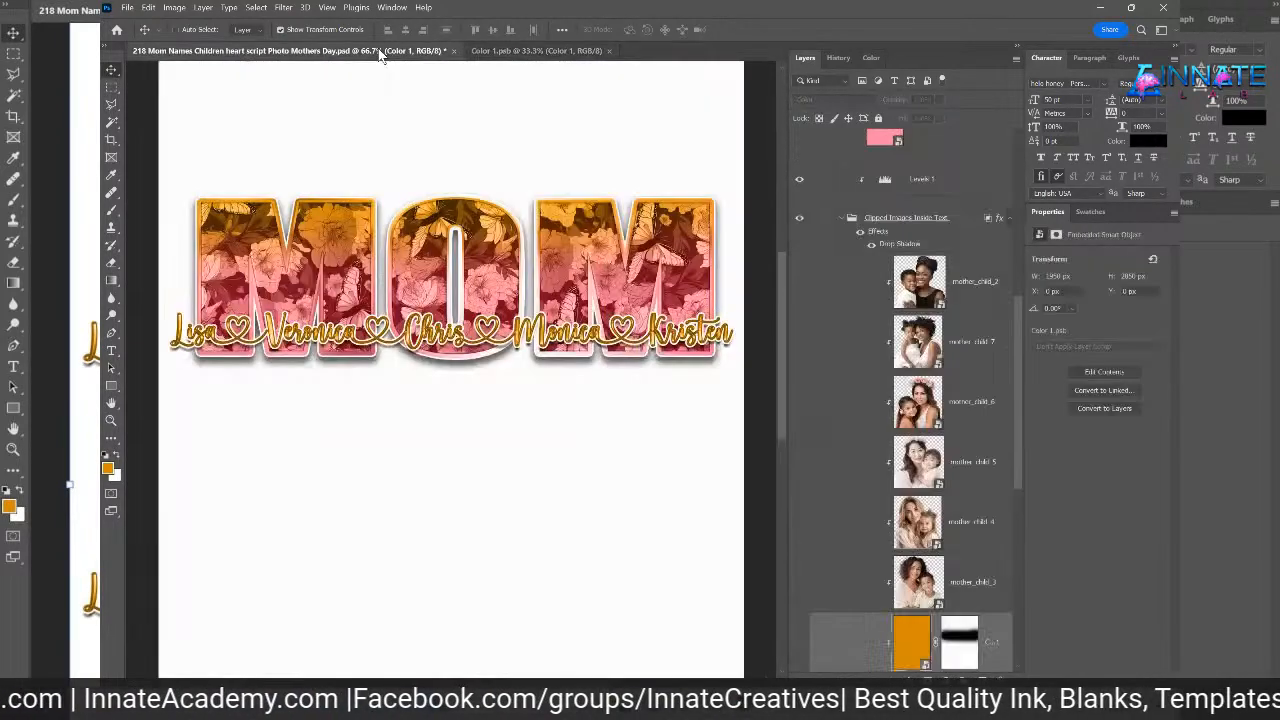
left_click(495, 51)
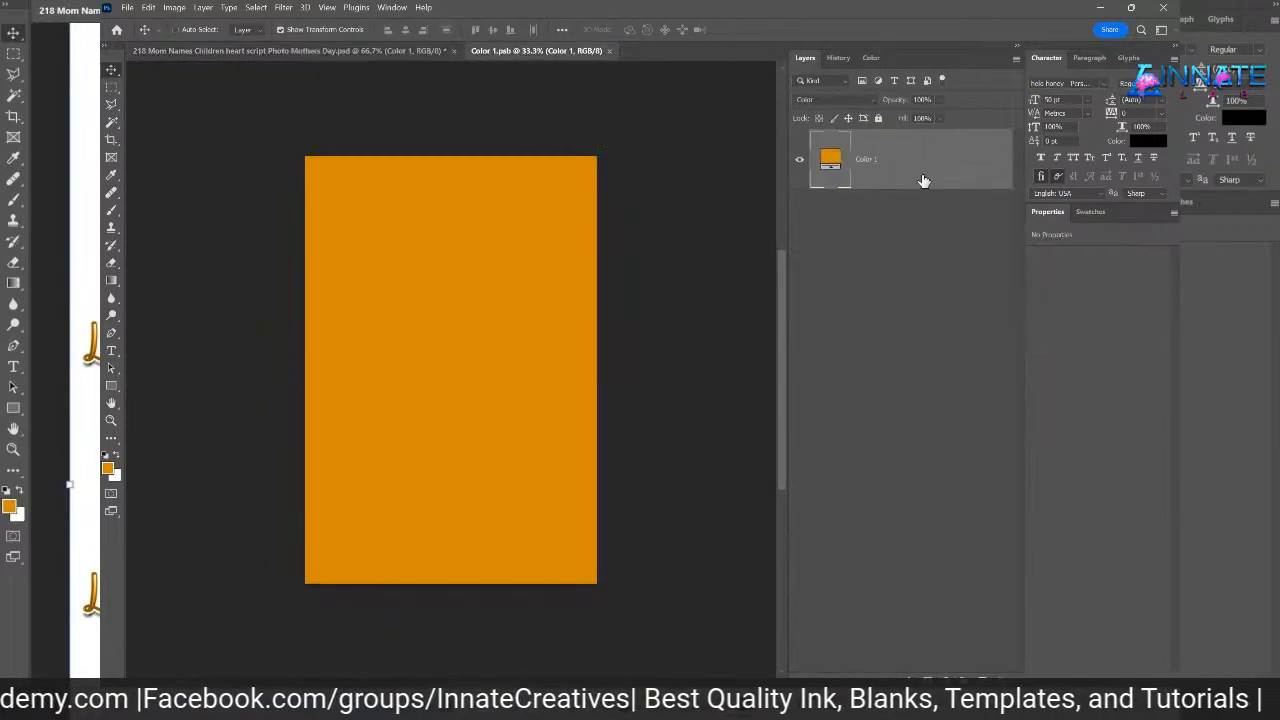
- Duplicate the Color 1 fill layer within Color 1.psb, keeping the name Color 1
right_click(936, 185)
left_click(1013, 160)
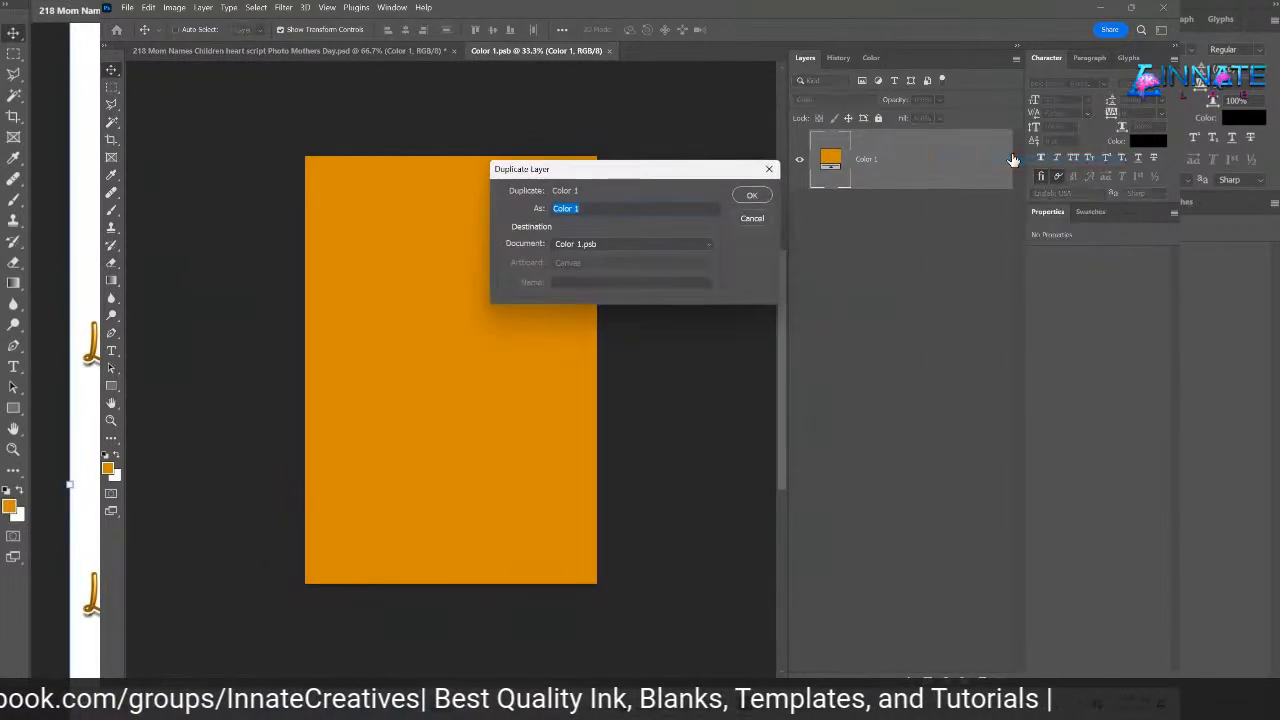
key("Return")
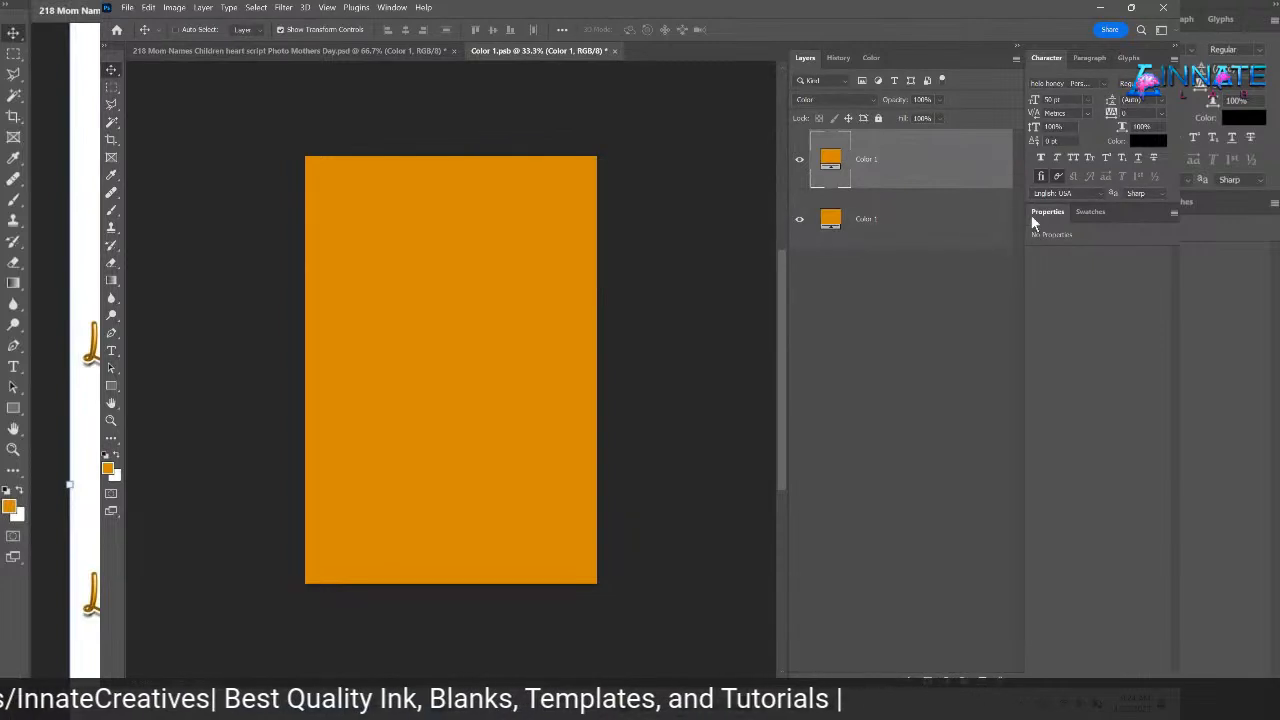
- Recolor the duplicated Color 1 fill with the recent pink swatch and hide the original orange layer
left_click(1091, 213)
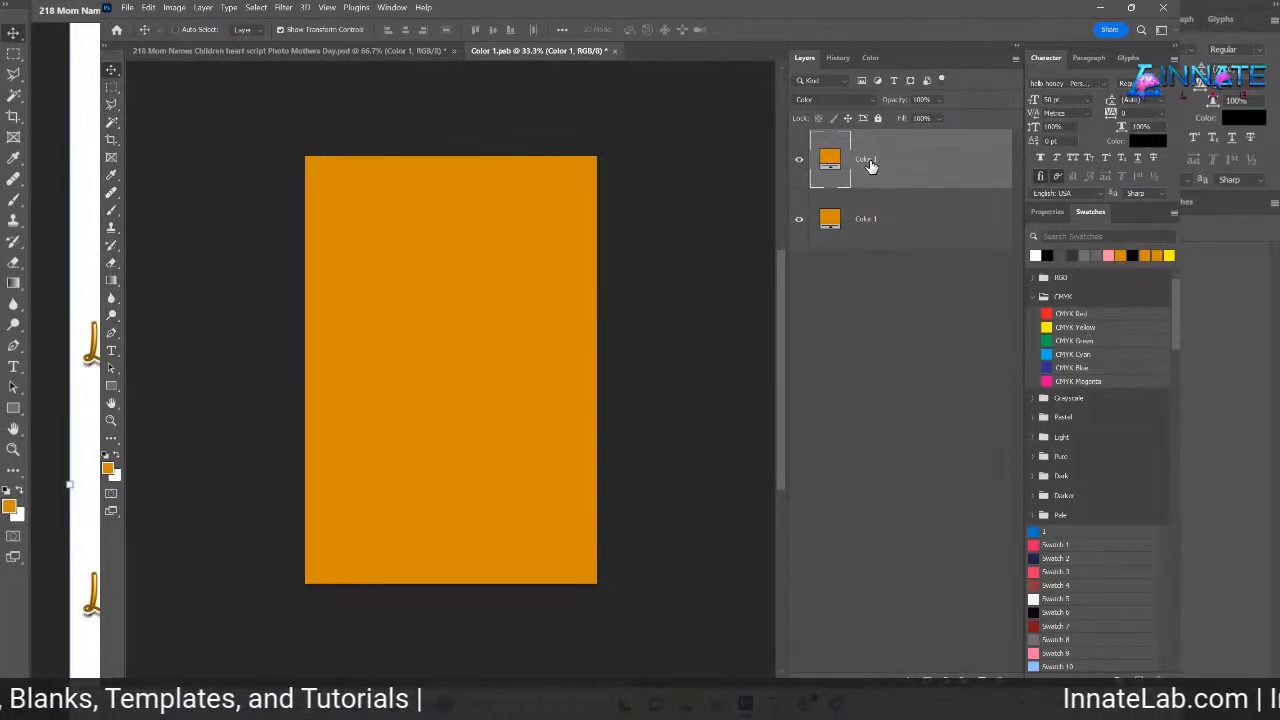
left_click(1109, 254)
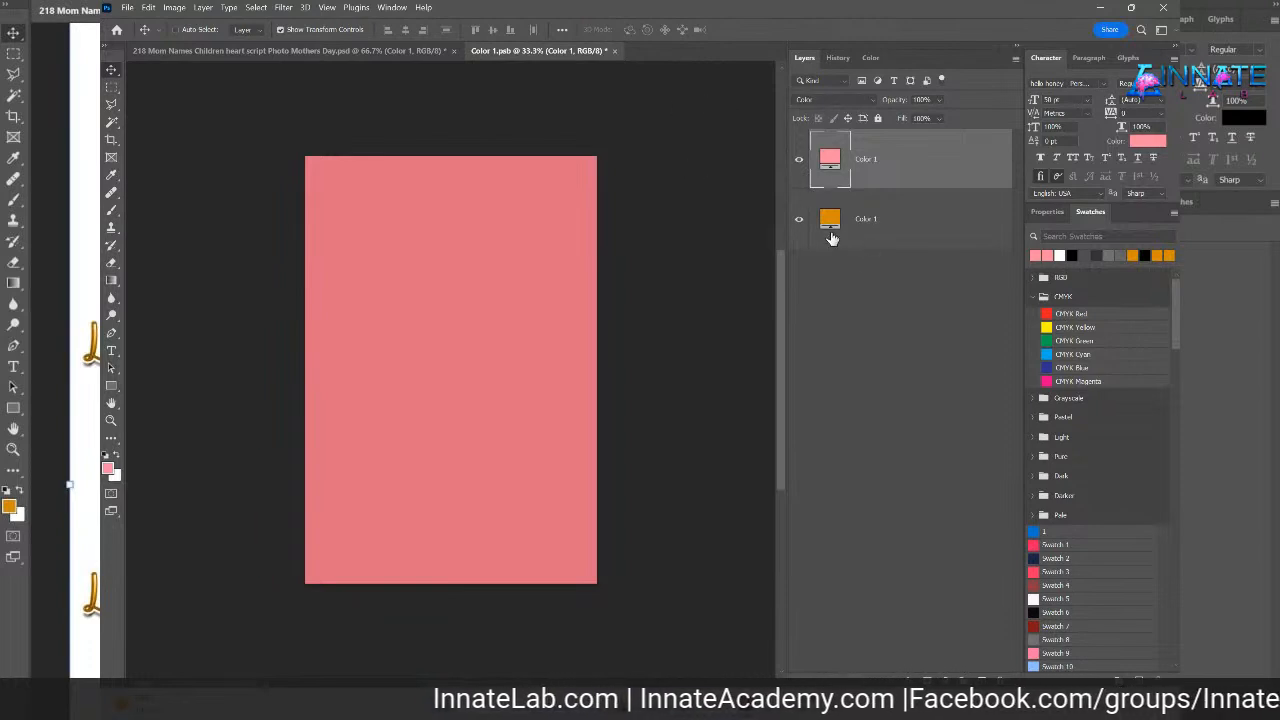
left_click(799, 220)
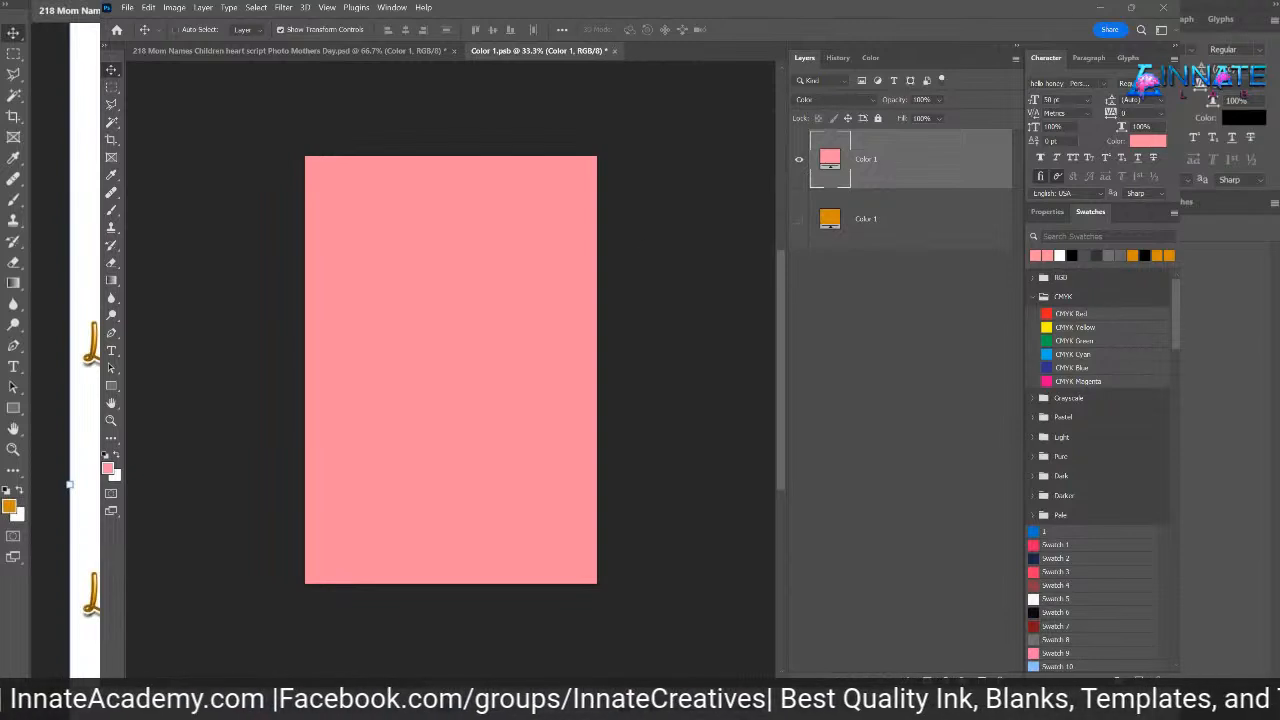
- Save and close Color 1.psb, and open the contents of the clipped Color 2 smart object for editing
left_click(614, 50)
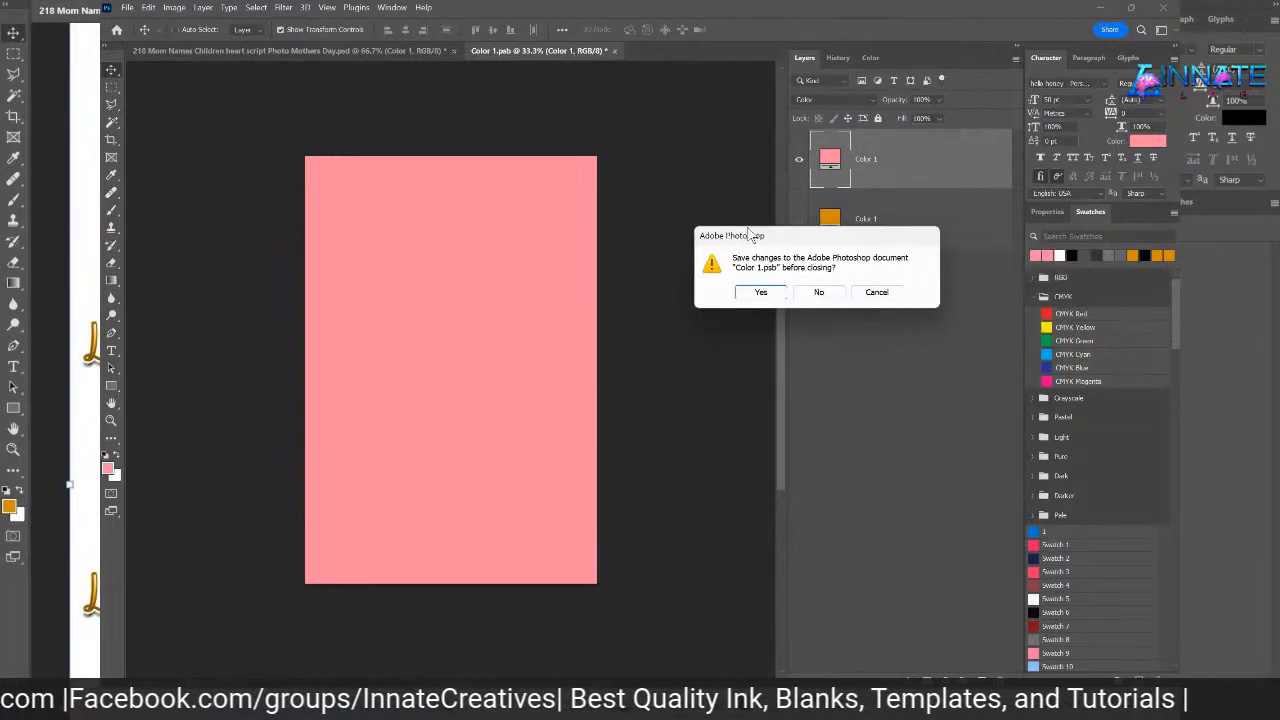
left_click(764, 293)
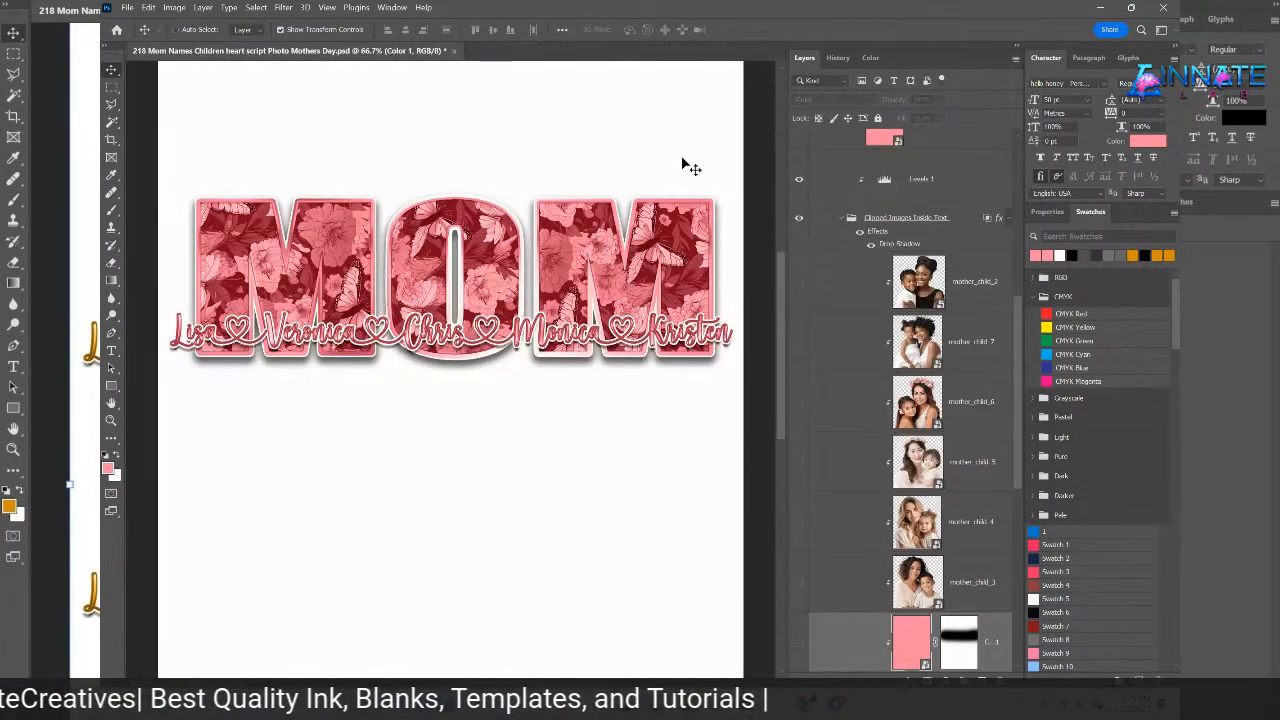
scroll(912, 448, "down", 4)
left_click(912, 488)
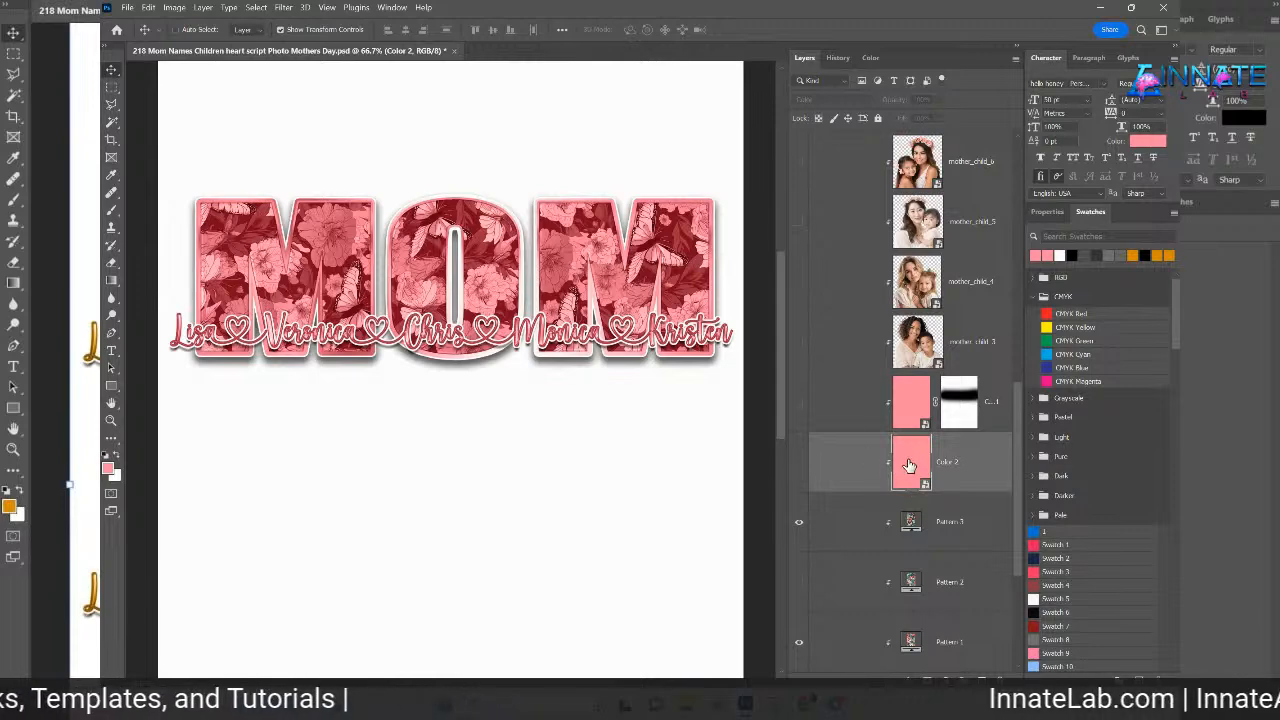
double_click(909, 466)
- Duplicate the Color 2 fill layer within Color 2.psb, keeping the name Color 2
right_click(900, 165)
left_click(910, 158)
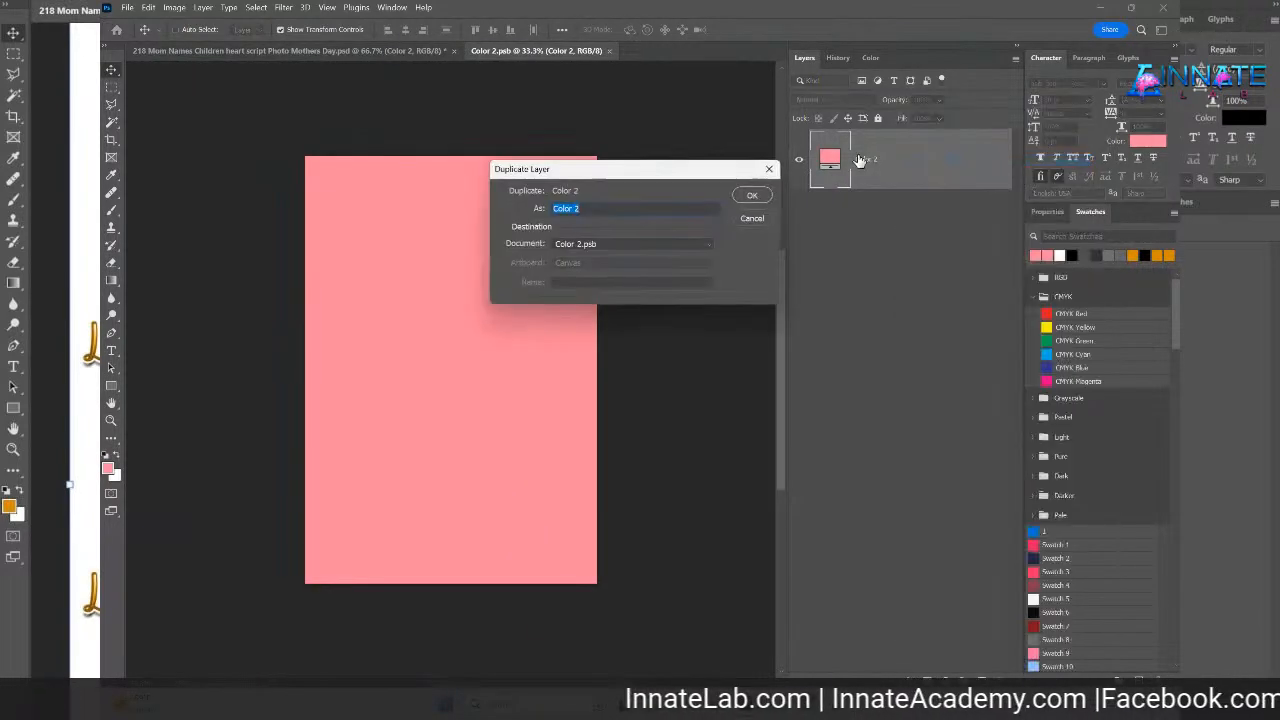
left_click(752, 196)
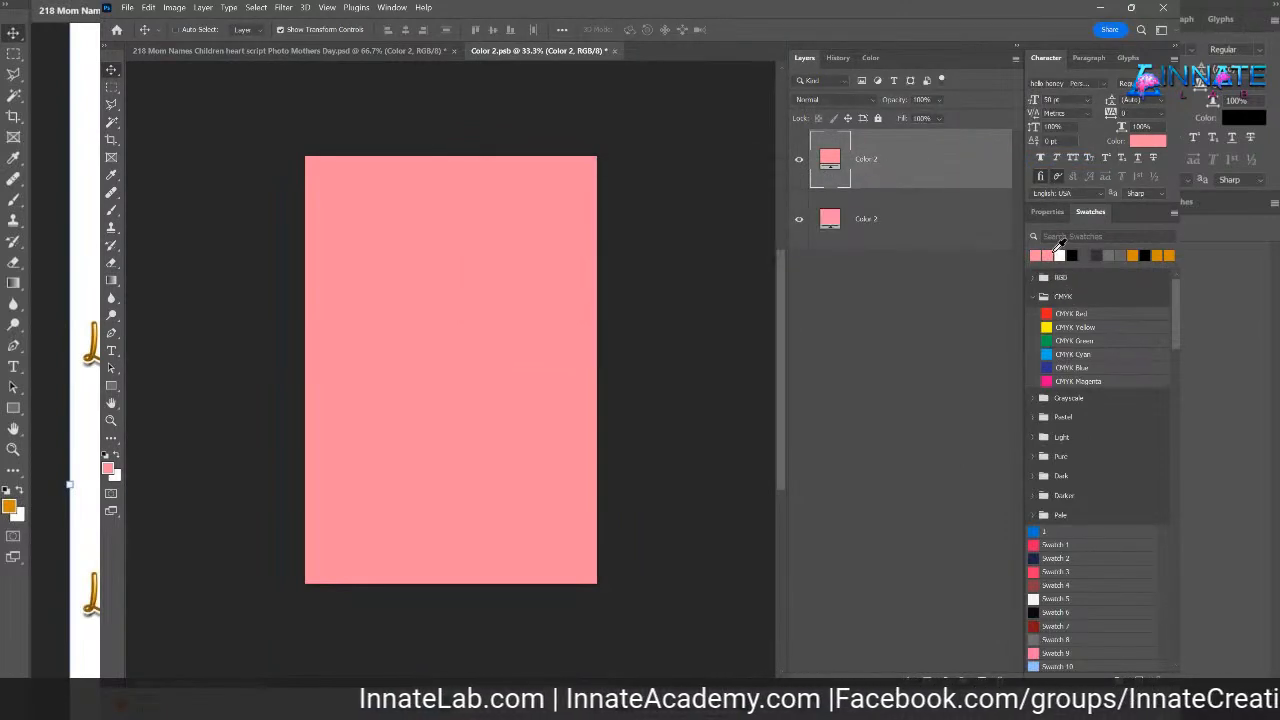
- Recolor the duplicated Color 2 fill with the Dino Green swatch, keeping Color 2.psb open
scroll(1060, 330, "down", 6)
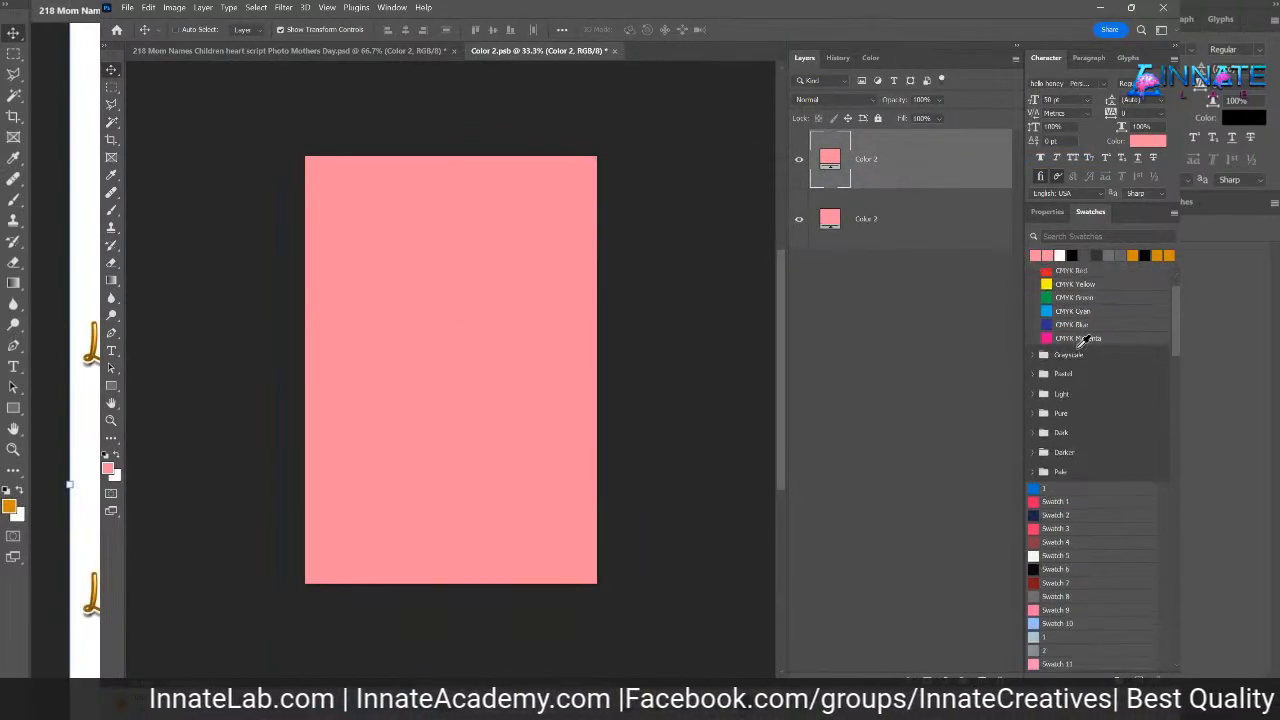
scroll(1090, 380, "down", 3)
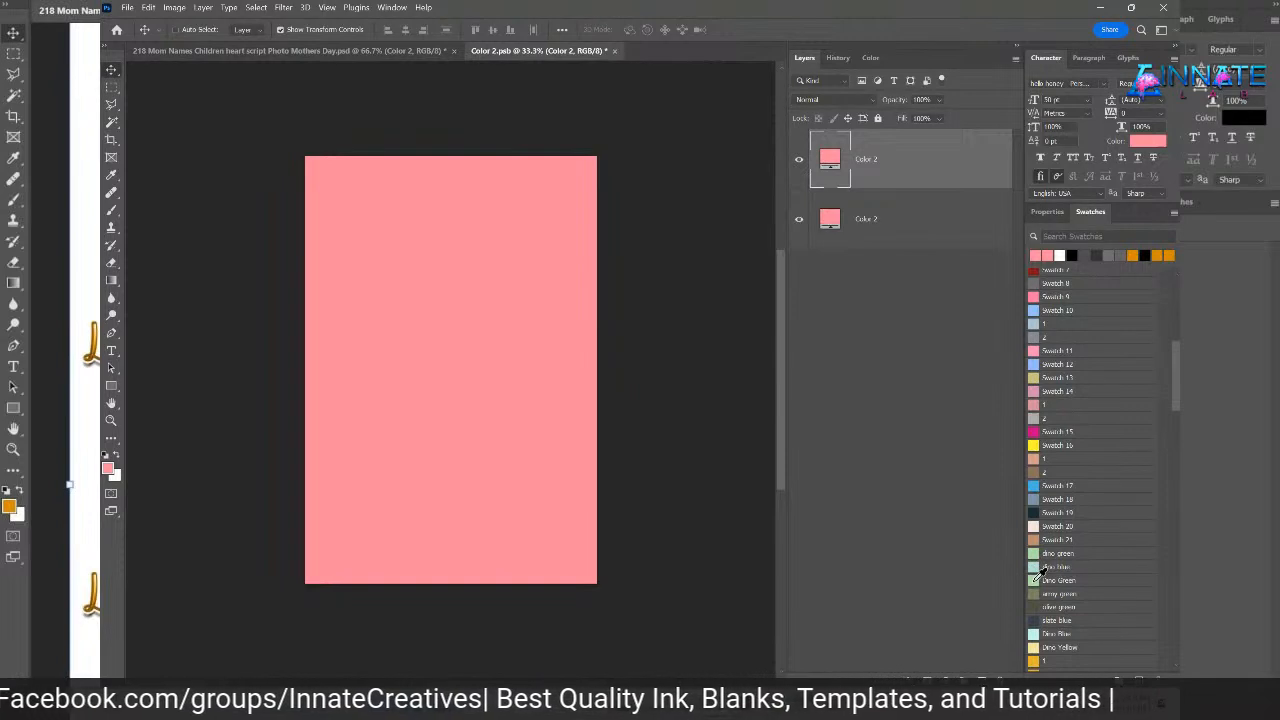
left_click(1034, 580)
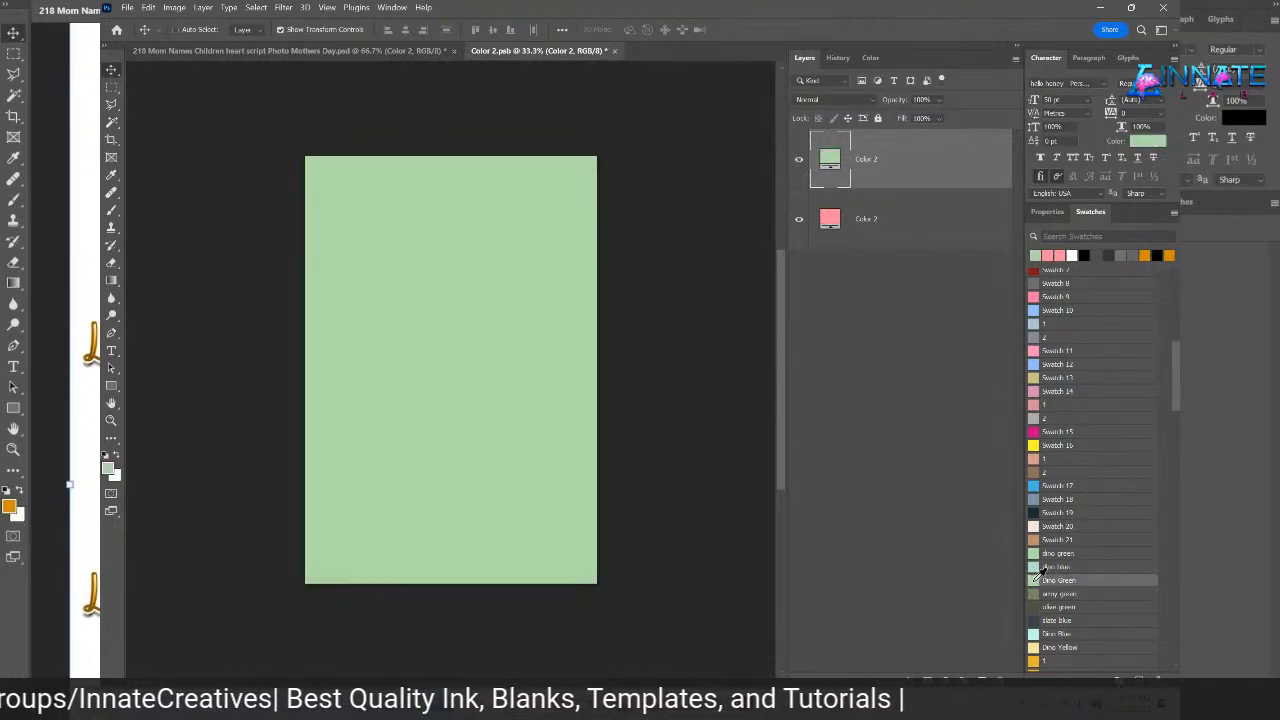
left_click(612, 50)
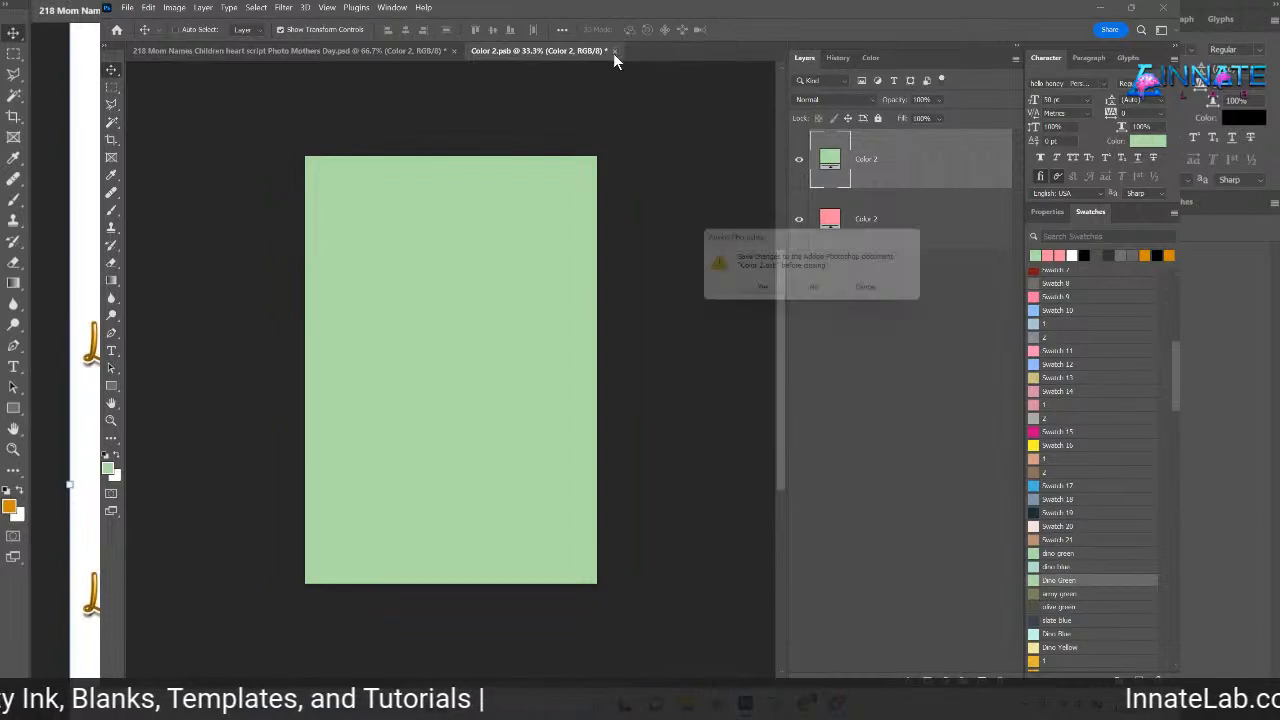
left_click(877, 292)
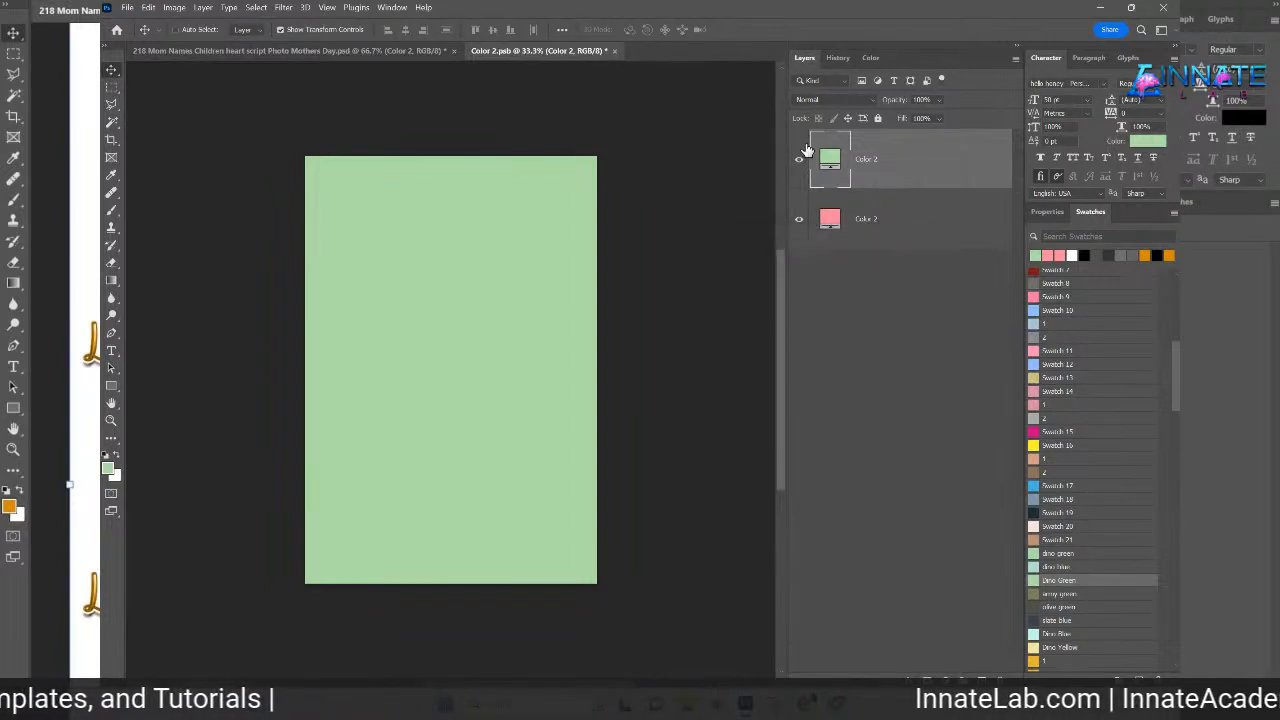
- Set the duplicated Color 2 fill to the lighter green b8e5b3, and save and close Color 2.psb
double_click(829, 161)
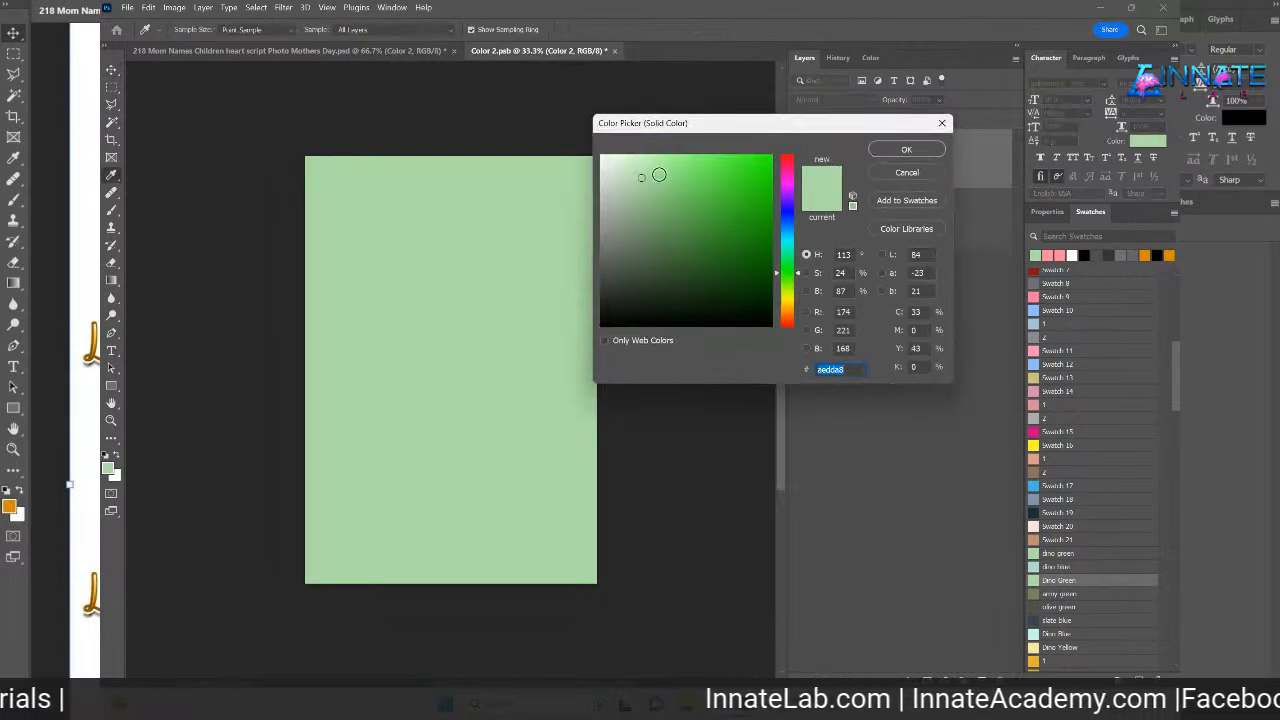
mouse_move(617, 179)
left_mouse_down()
mouse_move(637, 208)
mouse_move(654, 171)
mouse_move(646, 187)
left_mouse_up()
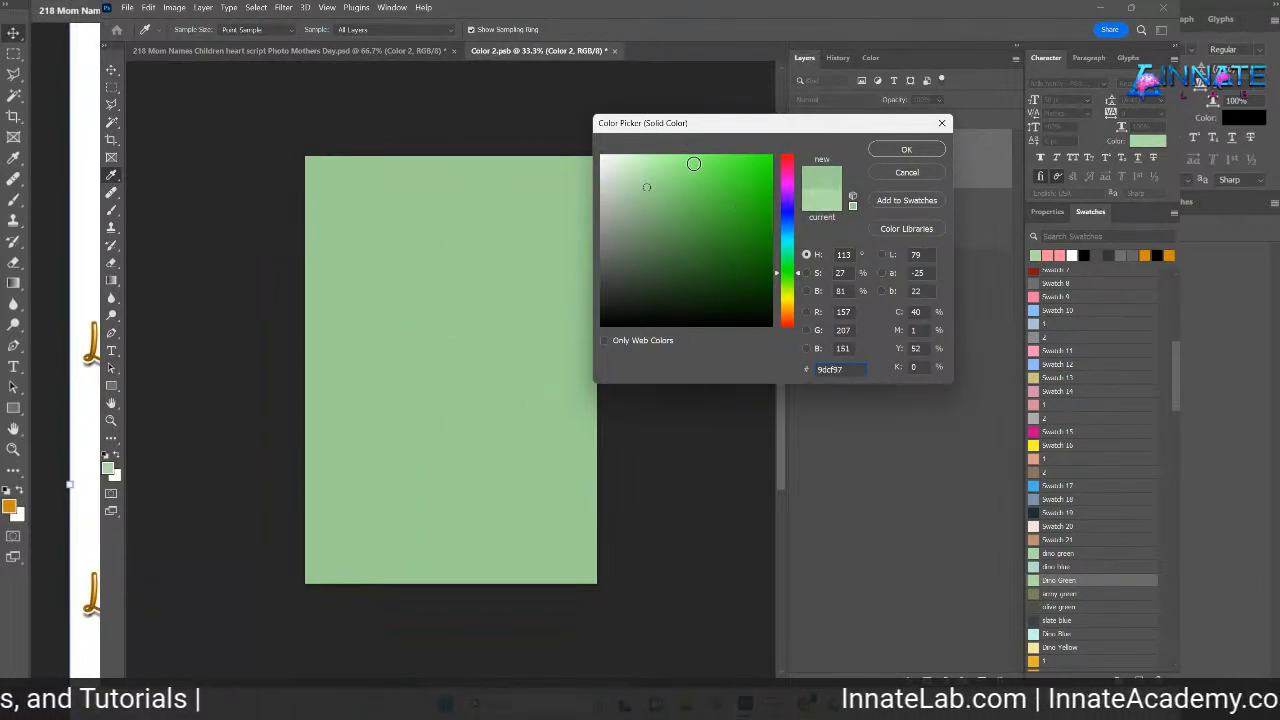
left_click_drag(653, 172, 638, 172)
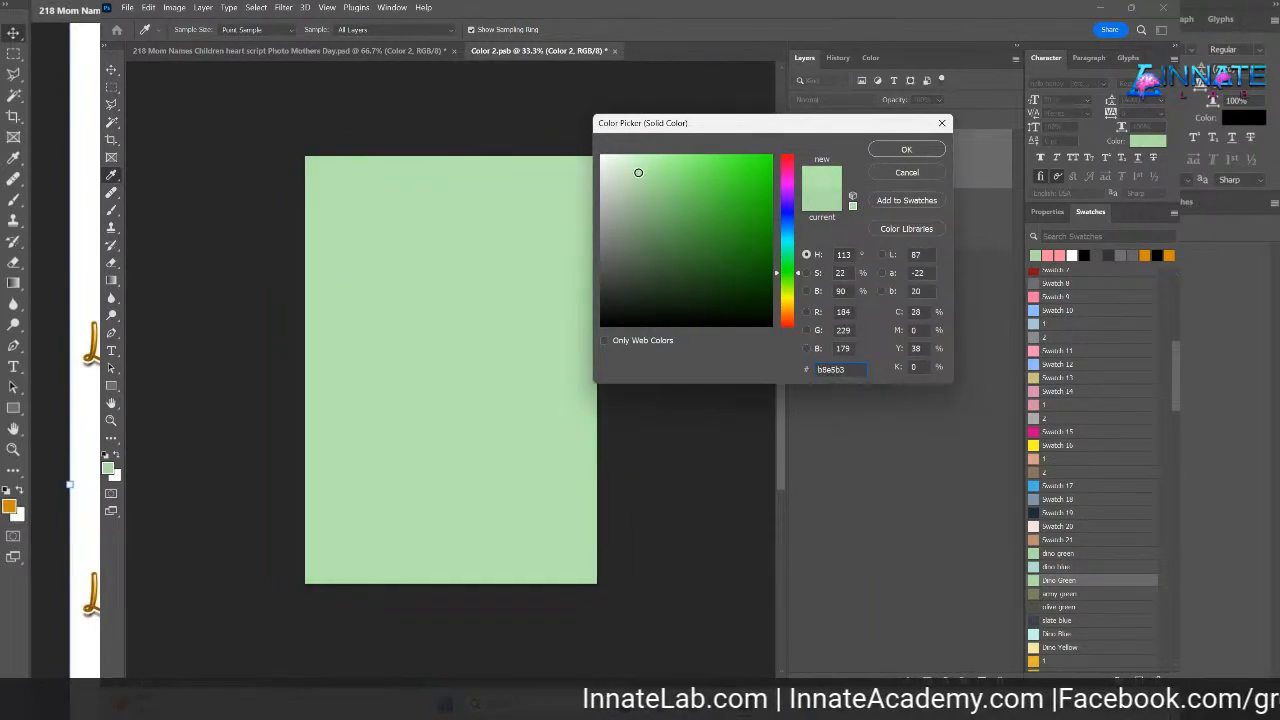
left_click(906, 149)
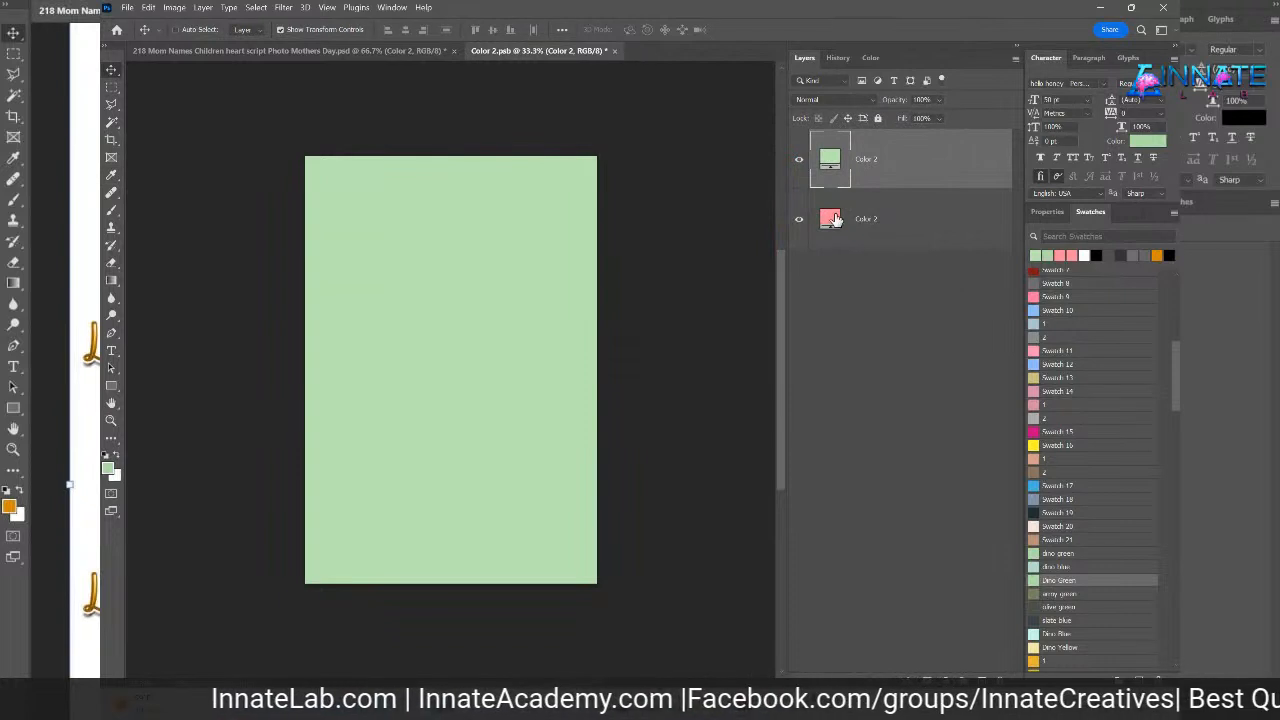
left_click(615, 51)
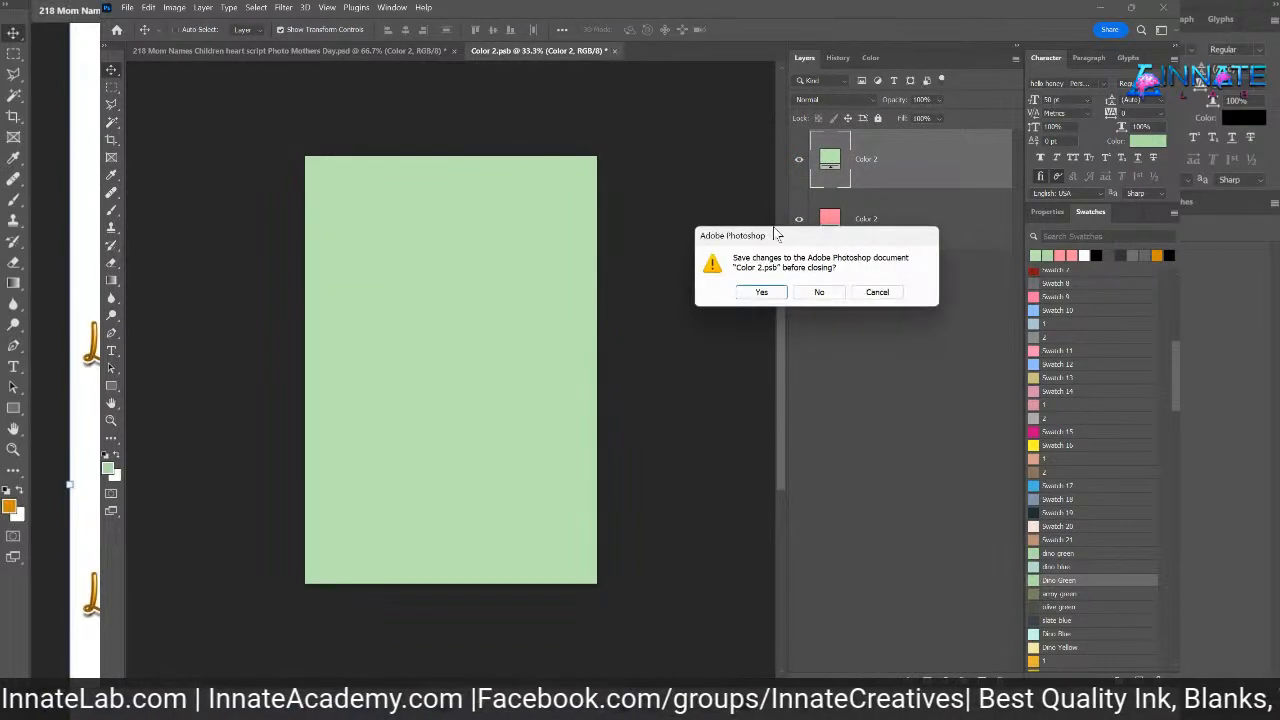
left_click(764, 289)
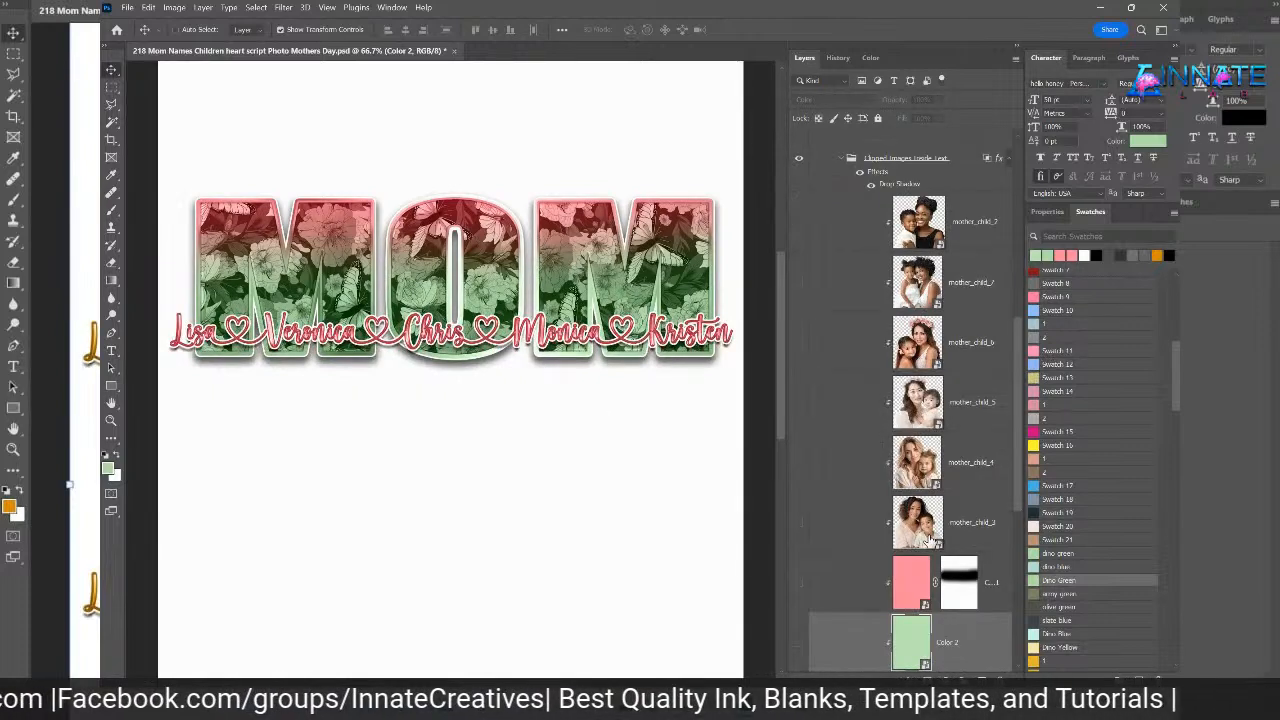
- Disable the layer mask of the hidden Color 1 layer above Pattern 3 and toggle that layer's visibility on and off
scroll(930, 540, "down", 4)
left_click(958, 340)
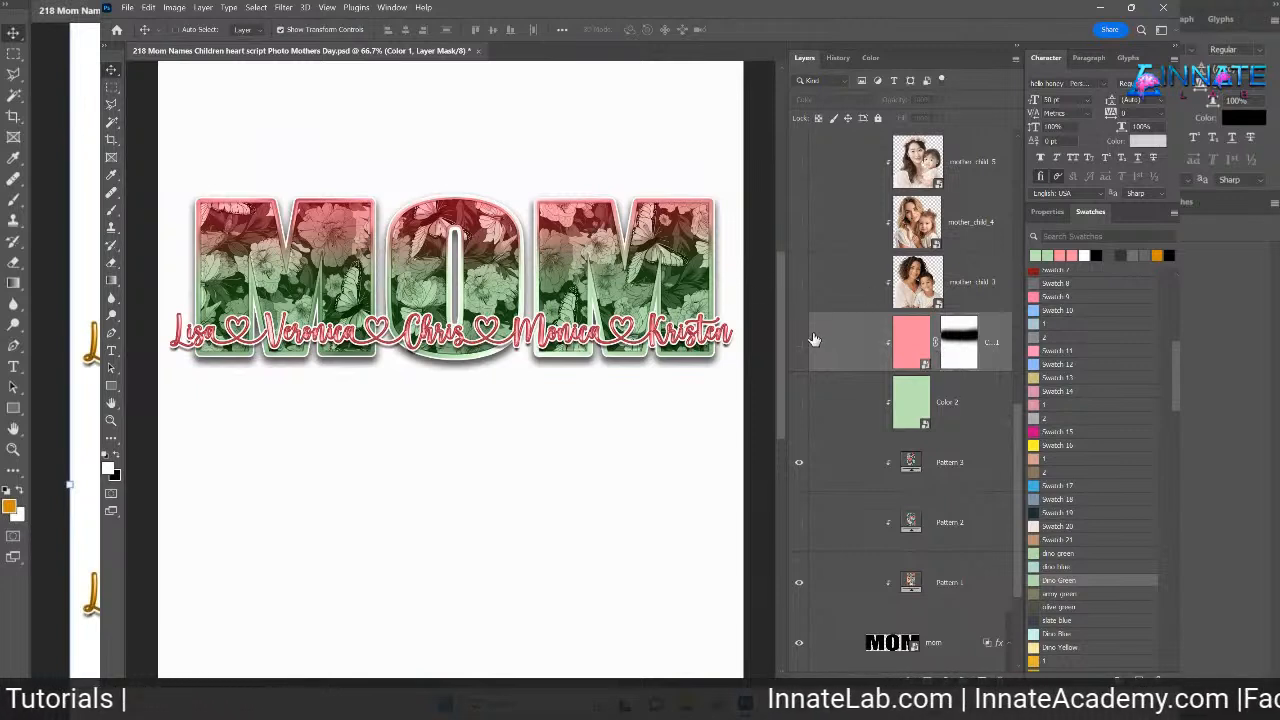
right_click(946, 343)
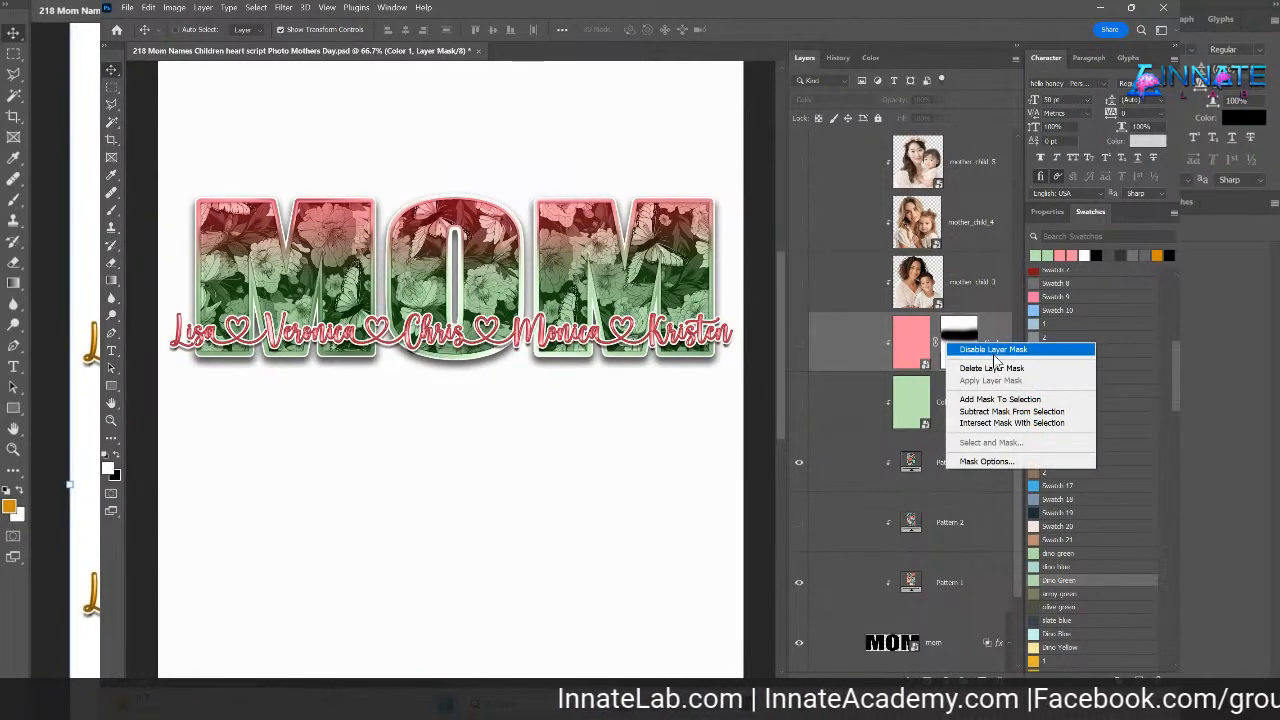
left_click(993, 349)
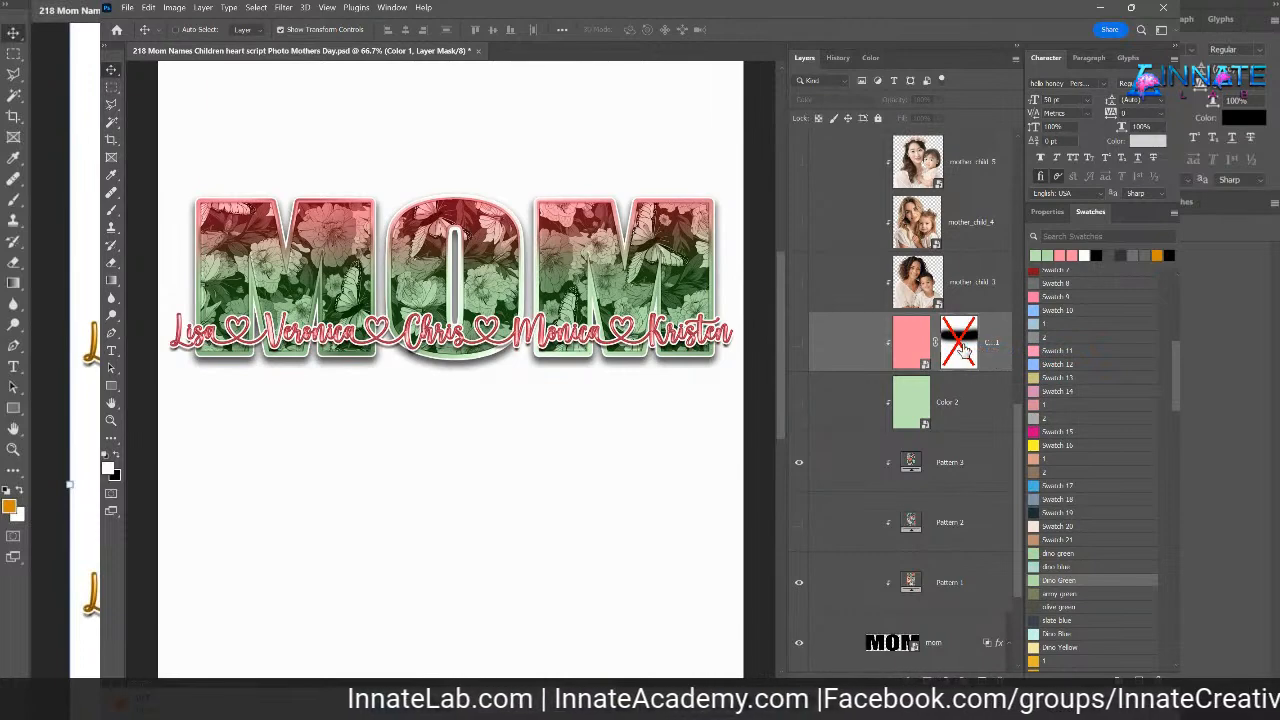
left_click(799, 345)
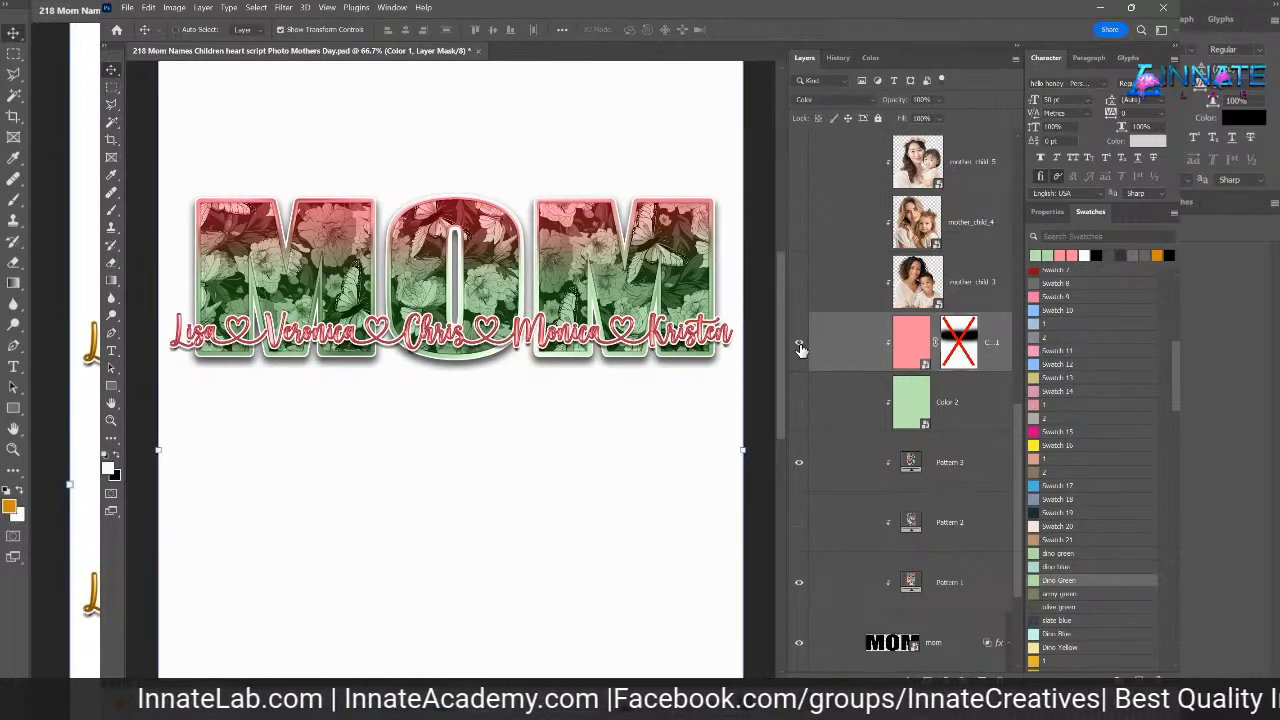
left_click(800, 347)
- Compare the pink and green overlays by toggling Color 1 and Color 2 in the Pop Out Photo group, leaving both shown
scroll(827, 363, "up", 5)
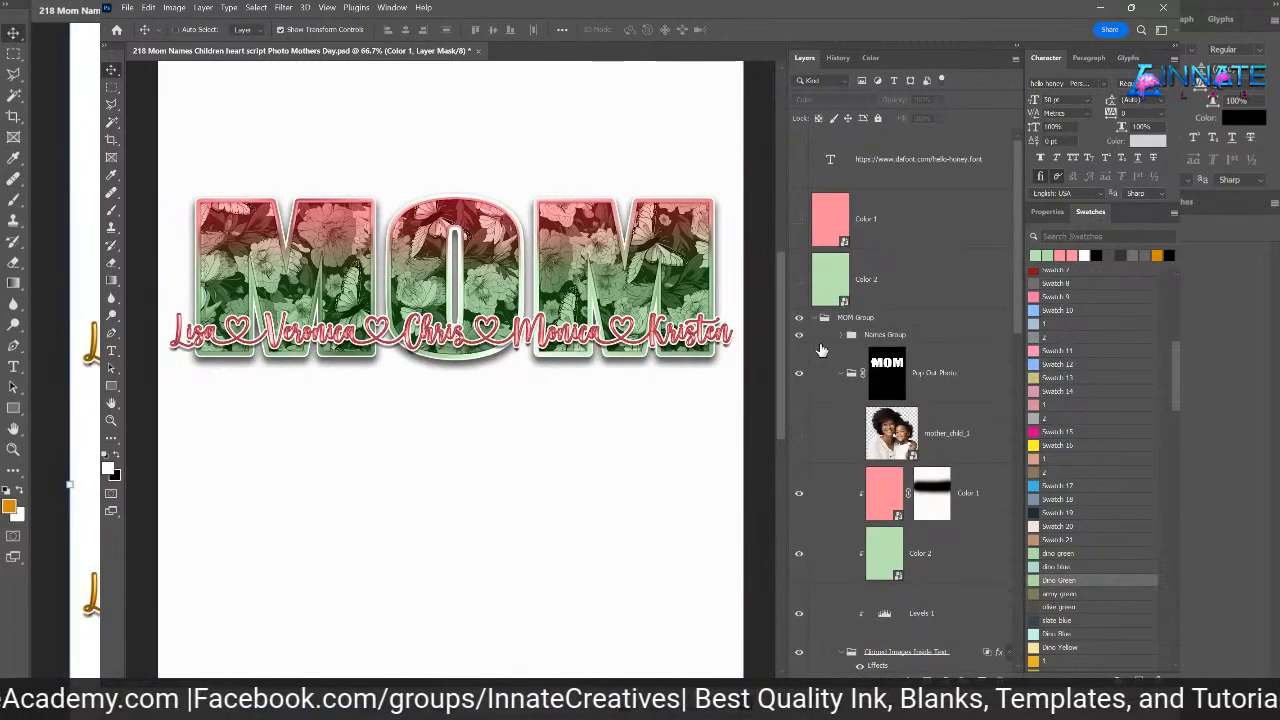
scroll(800, 335, "down", 5)
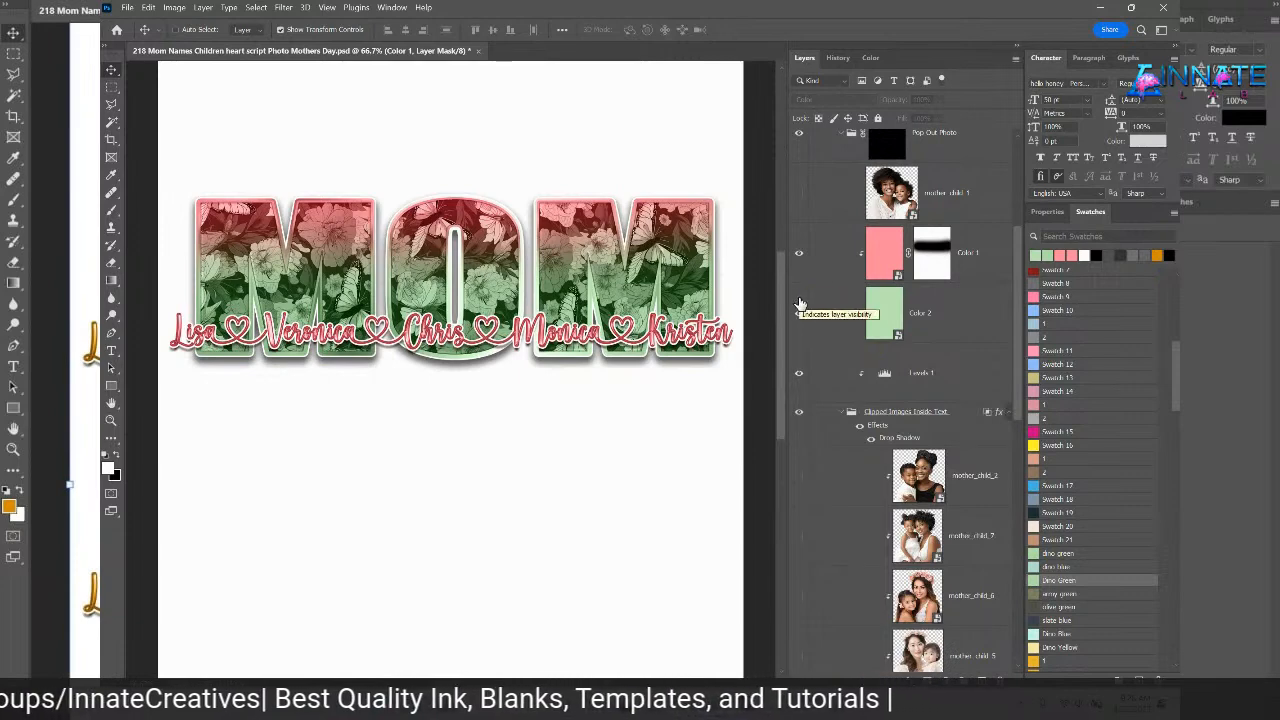
left_click(799, 314)
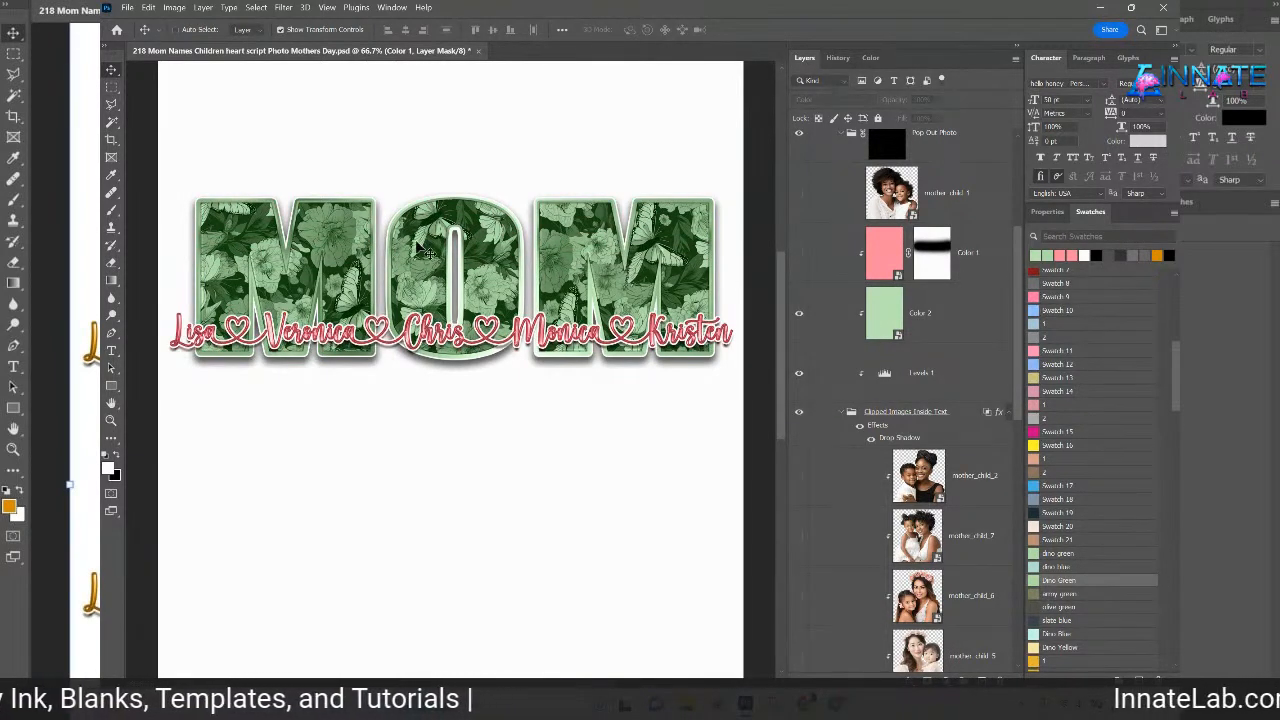
left_click(799, 256)
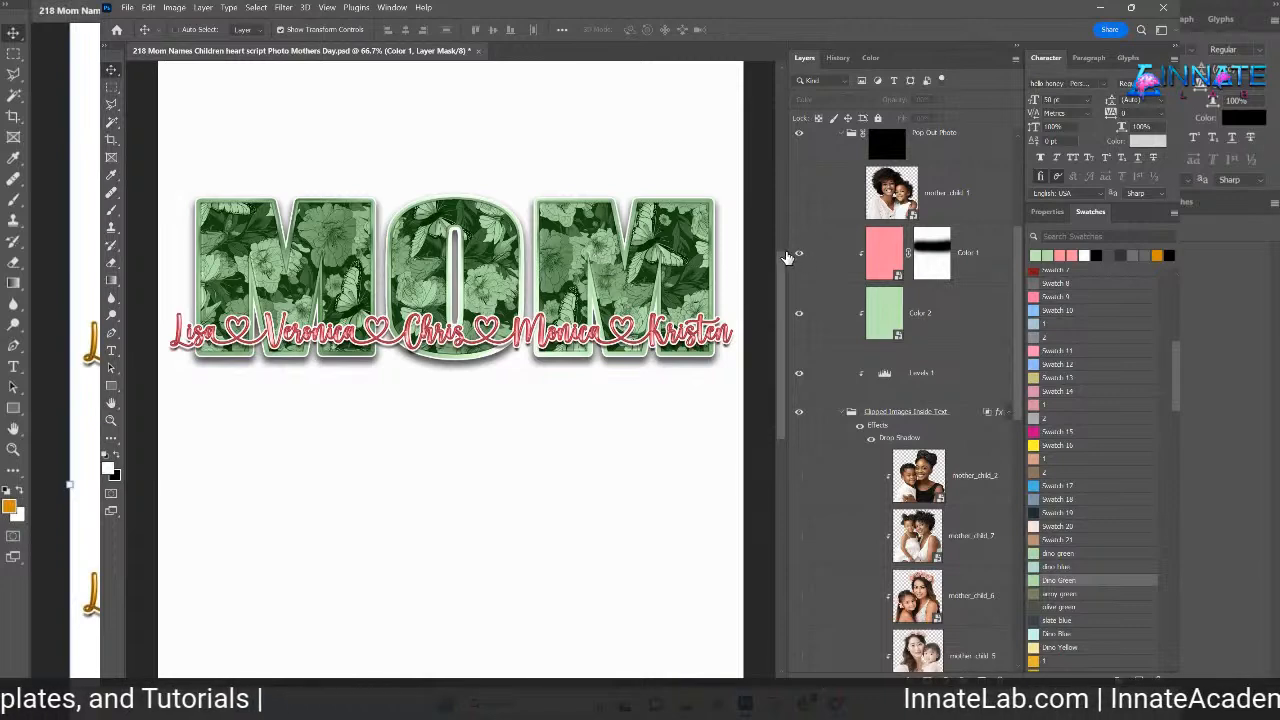
- Delete the gradient-like layer mask from the Pop Out Photo group's Color 1 layer and add a blank white mask in its place
left_click(928, 258)
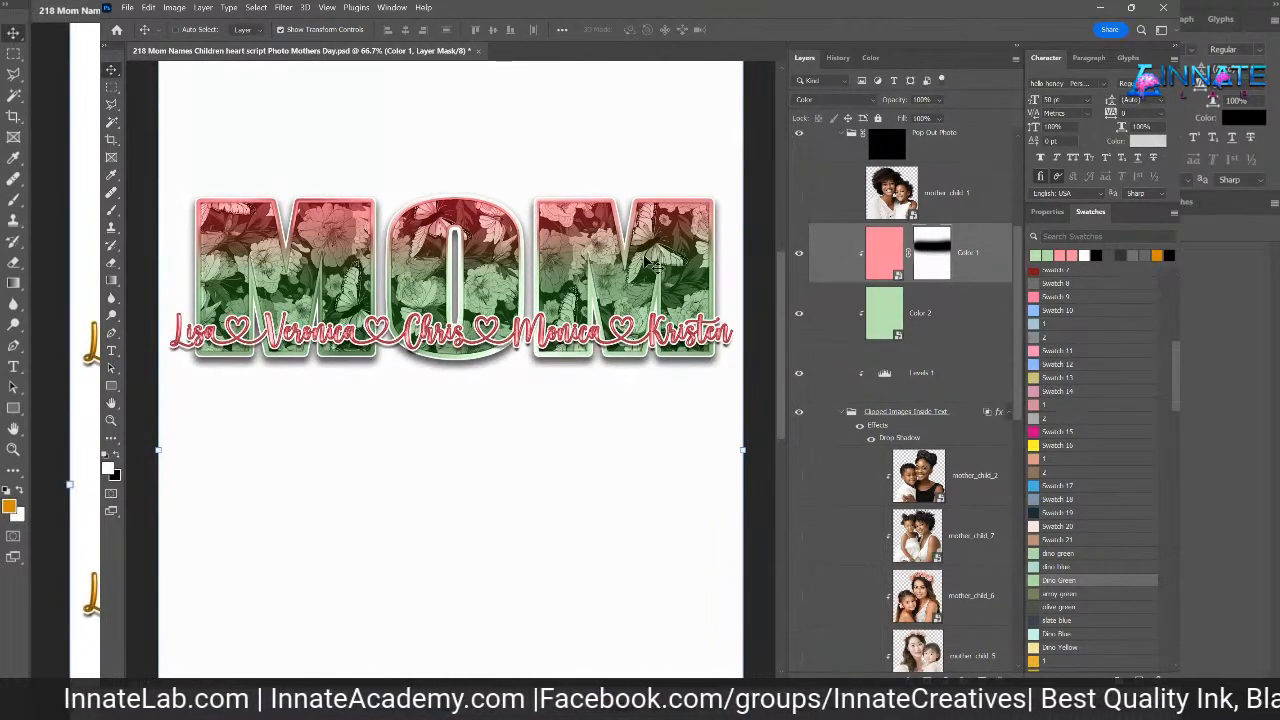
right_click(932, 255)
left_click(955, 272)
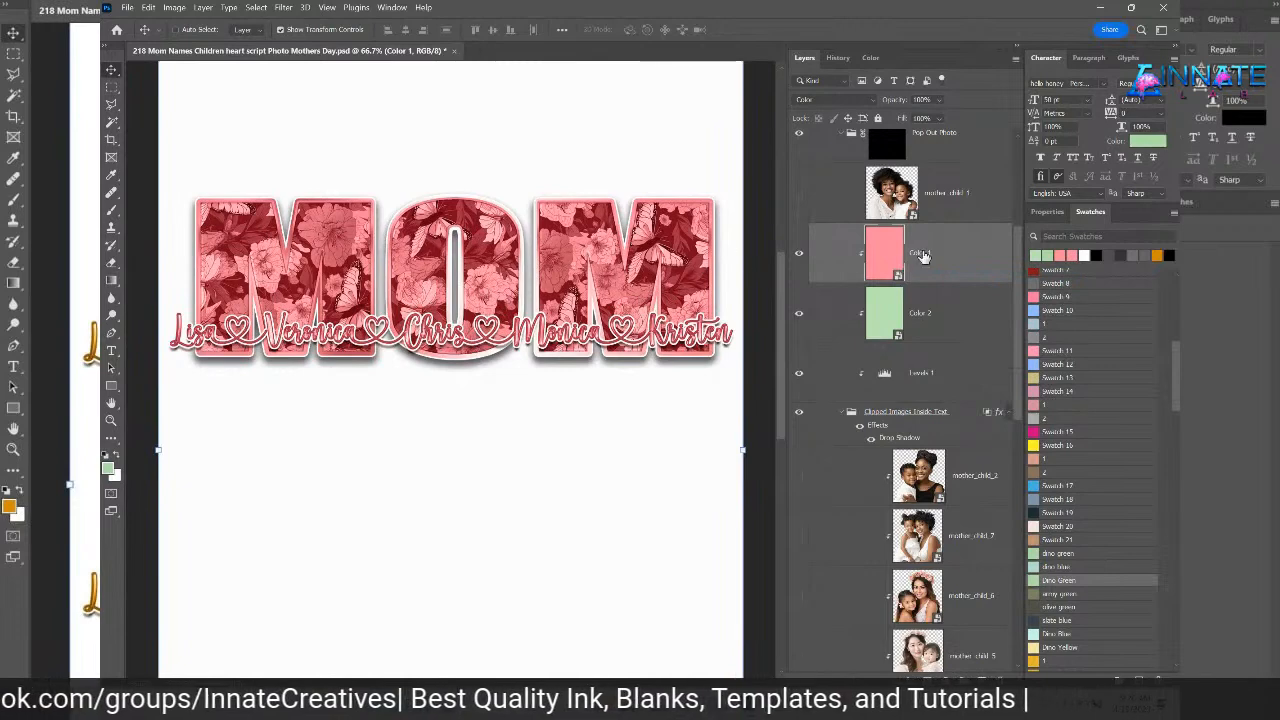
left_click(930, 682)
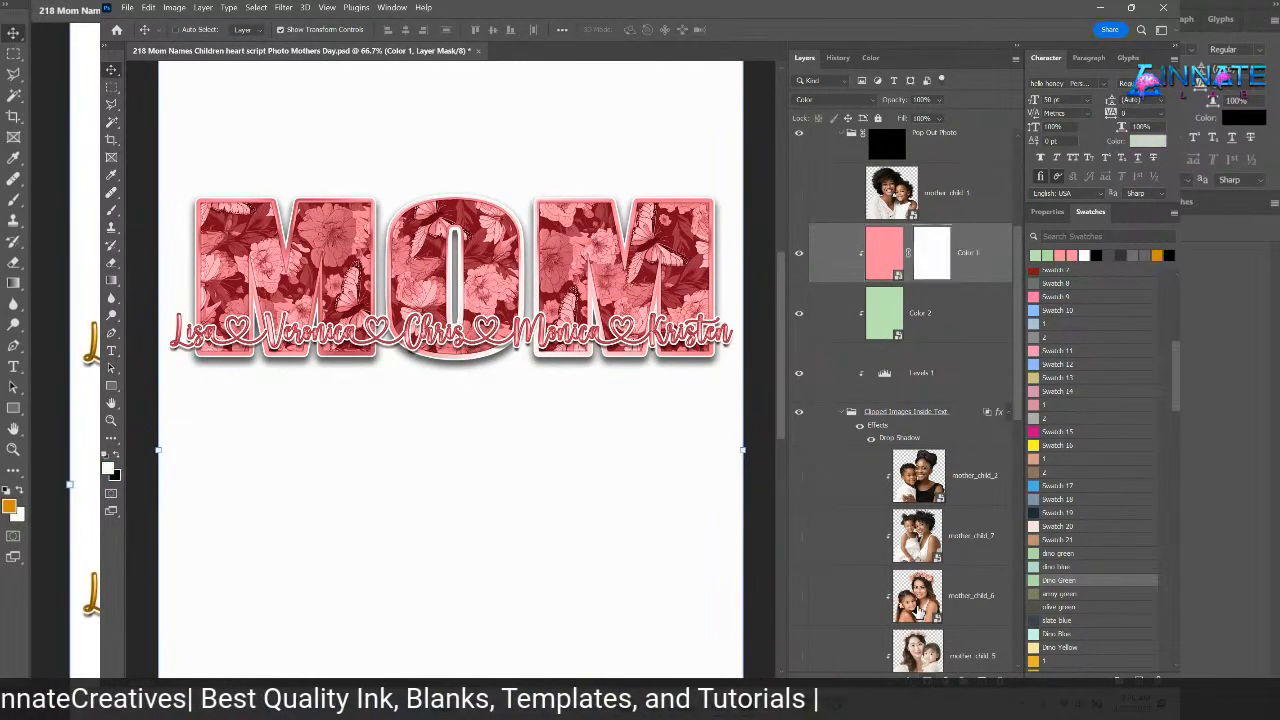
- Paint black across the lower half of the MOM lettering on the Color 1 mask with a soft round brush about 516 px wide
left_click(111, 211)
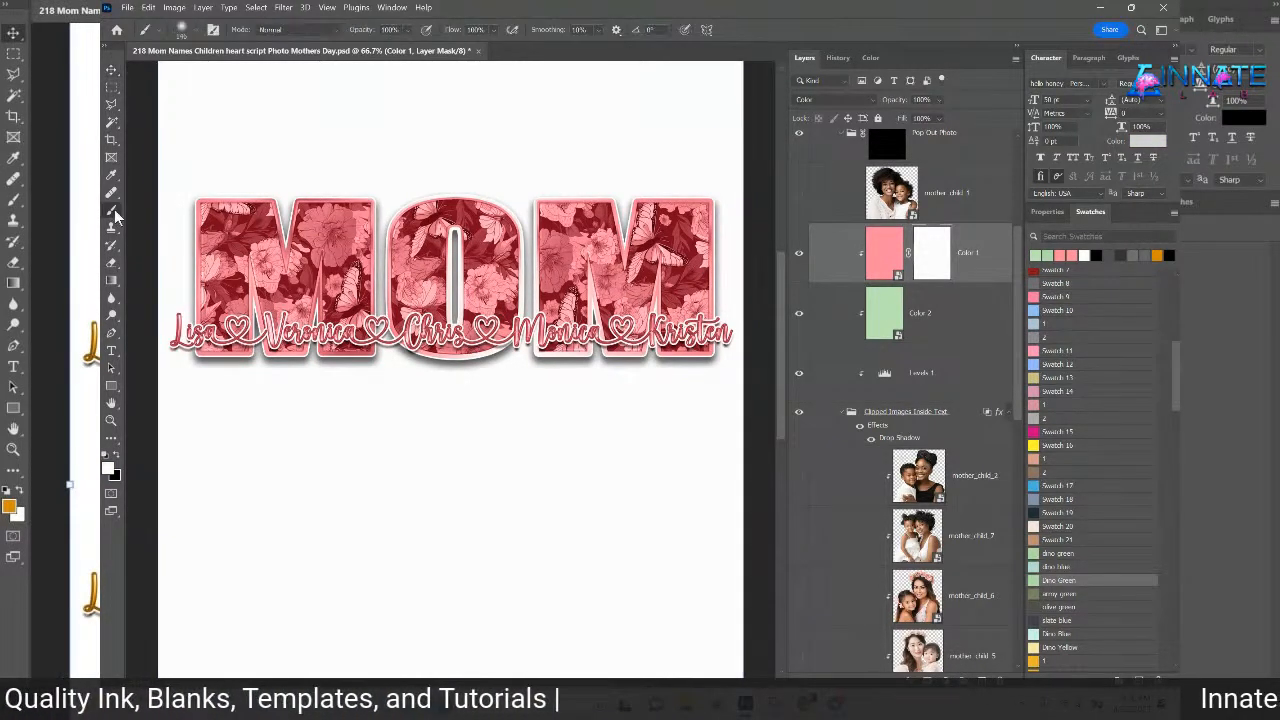
left_click(196, 36)
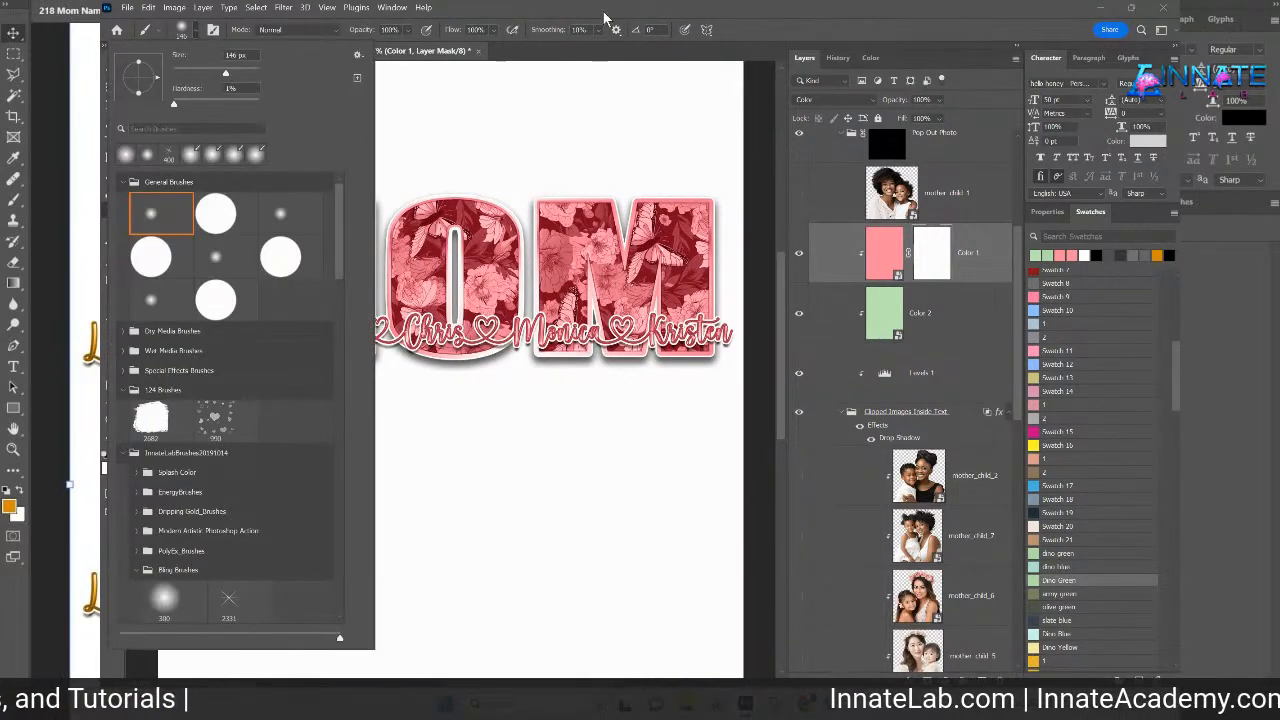
key("Escape")
mouse_move(378, 304)
left_mouse_down()
mouse_move(470, 340)
mouse_move(460, 368)
left_mouse_up()
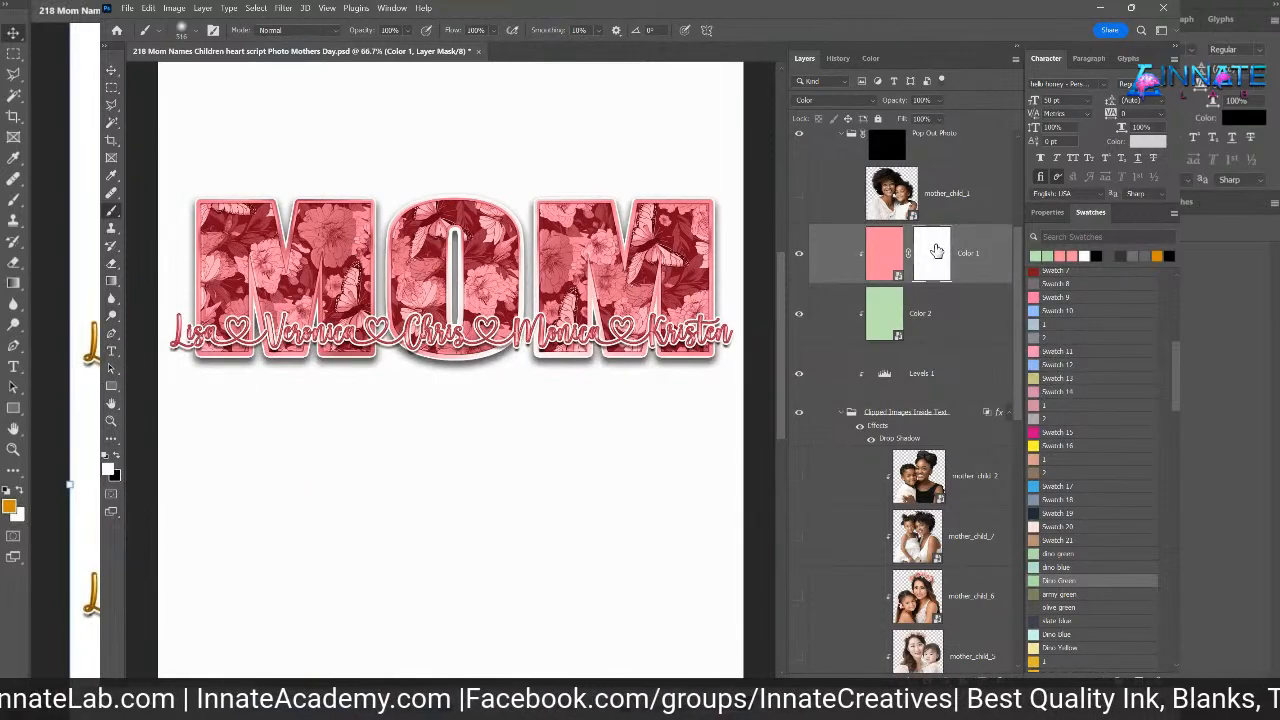
left_click(117, 459)
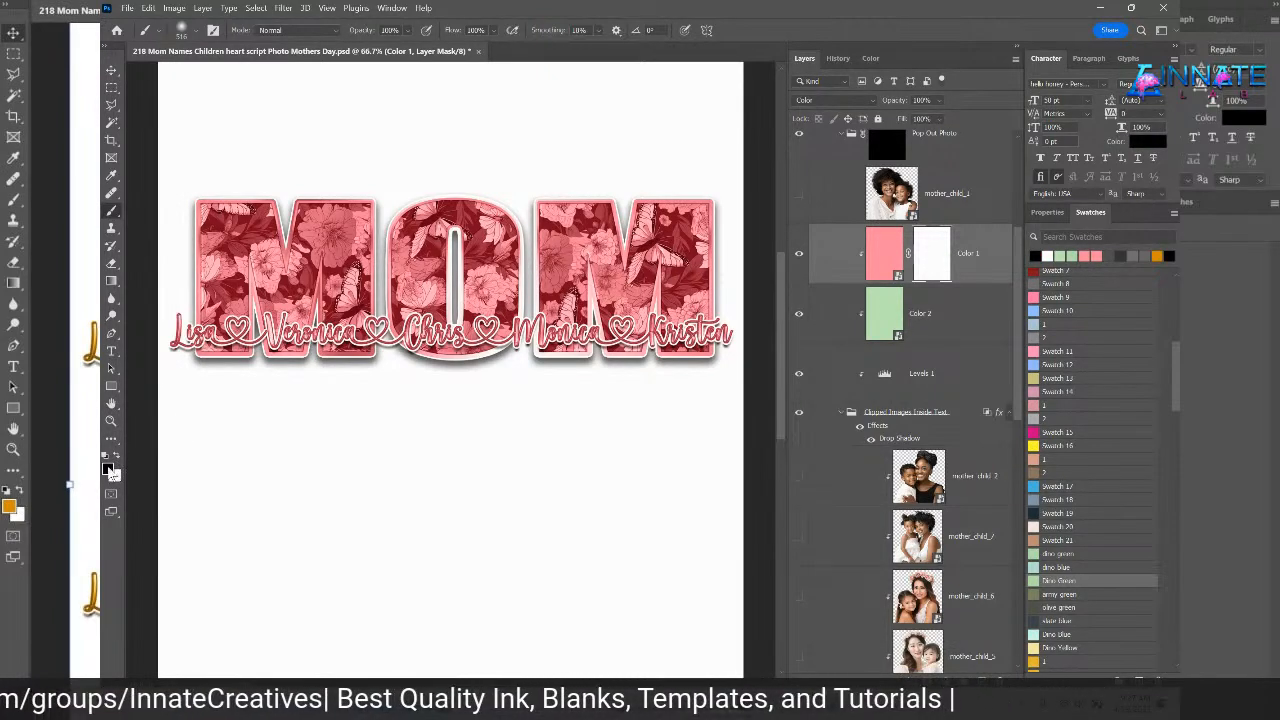
mouse_move(222, 331)
left_mouse_down()
mouse_move(474, 356)
mouse_move(720, 366)
left_mouse_up()
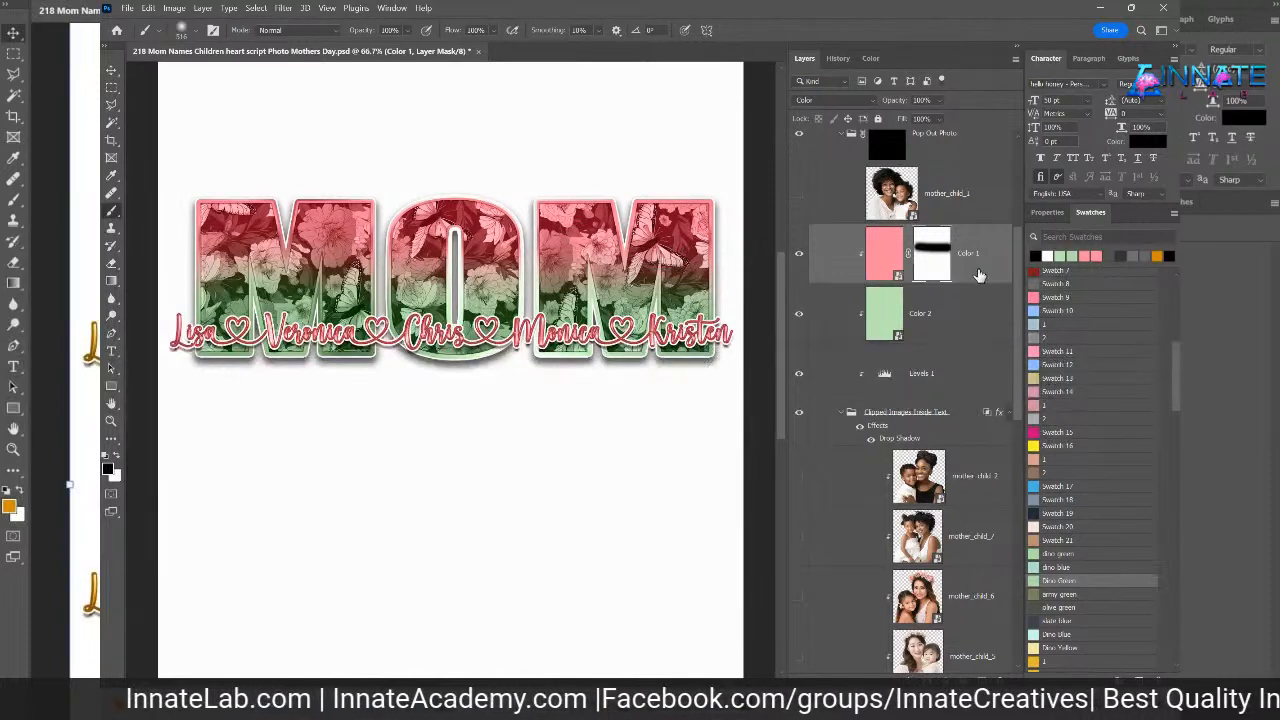
- Target the Color 1 layer itself instead of its mask and switch to the Move tool
left_click(878, 268)
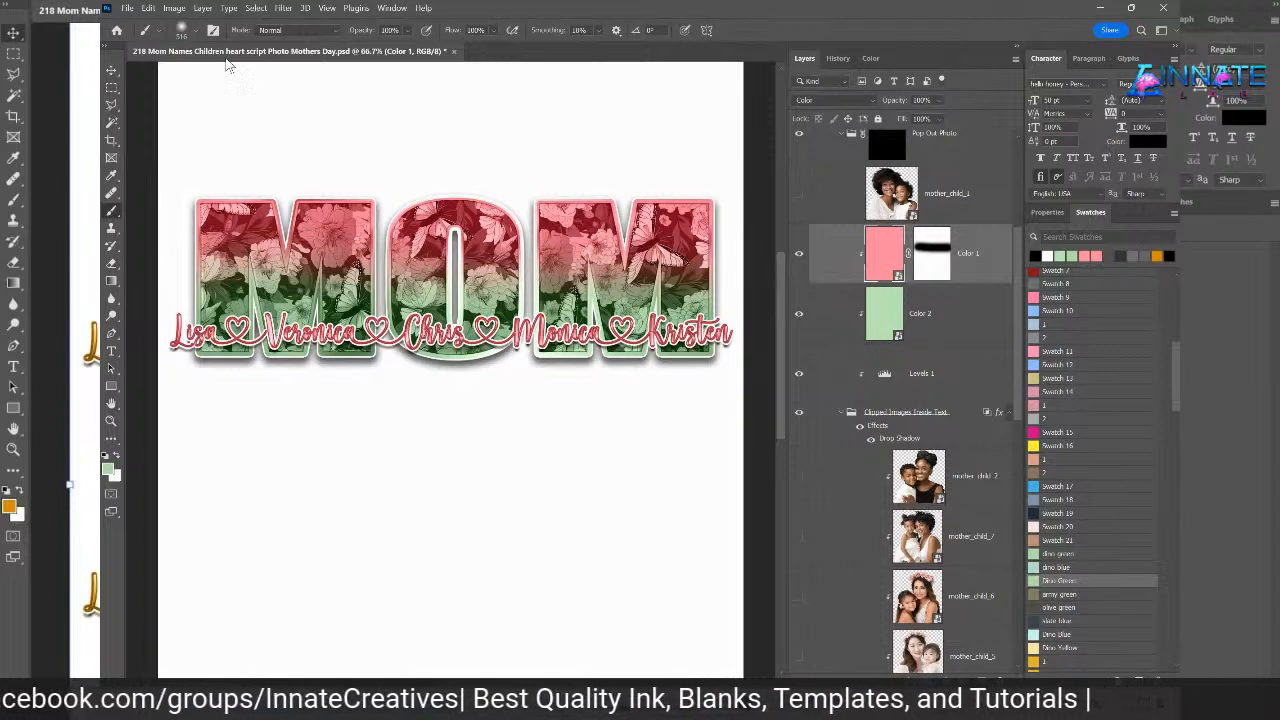
left_click(112, 72)
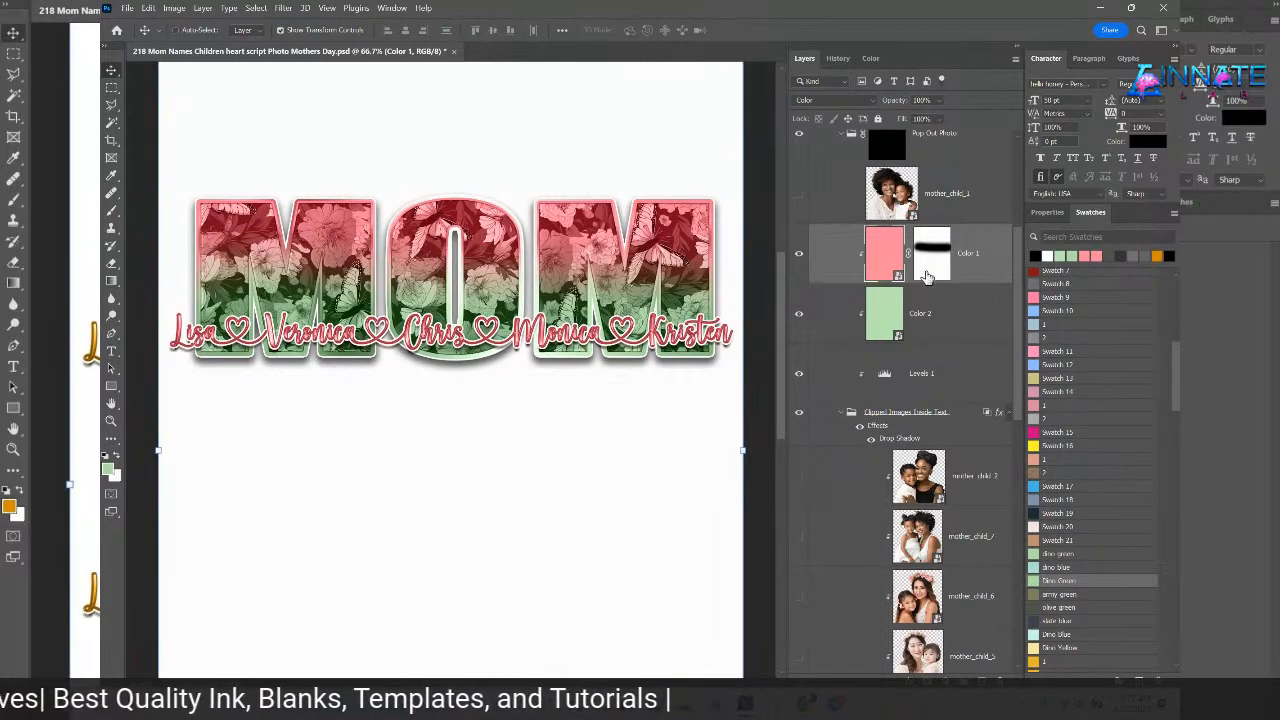
scroll(930, 284, "down", 2)
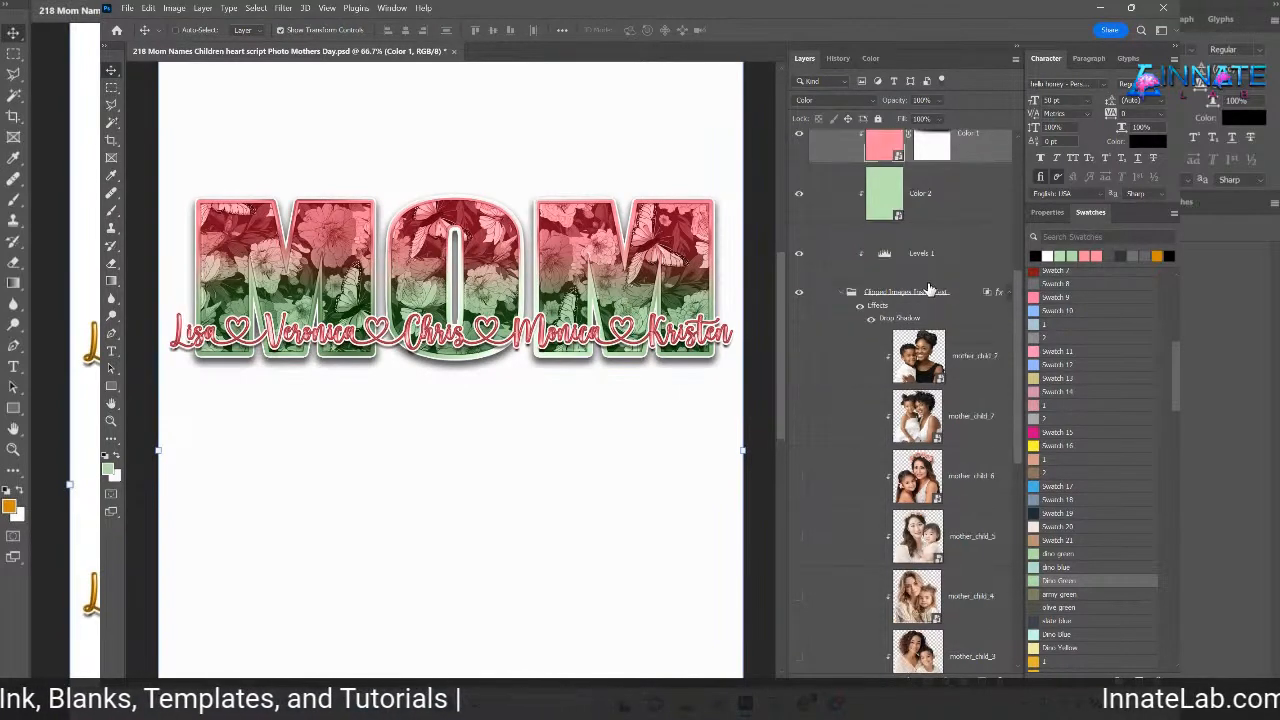
- Examine the hidden mother-and-child photo layers in the Clipped Images Inside Text group
left_click(956, 375)
scroll(960, 372, "down", 2)
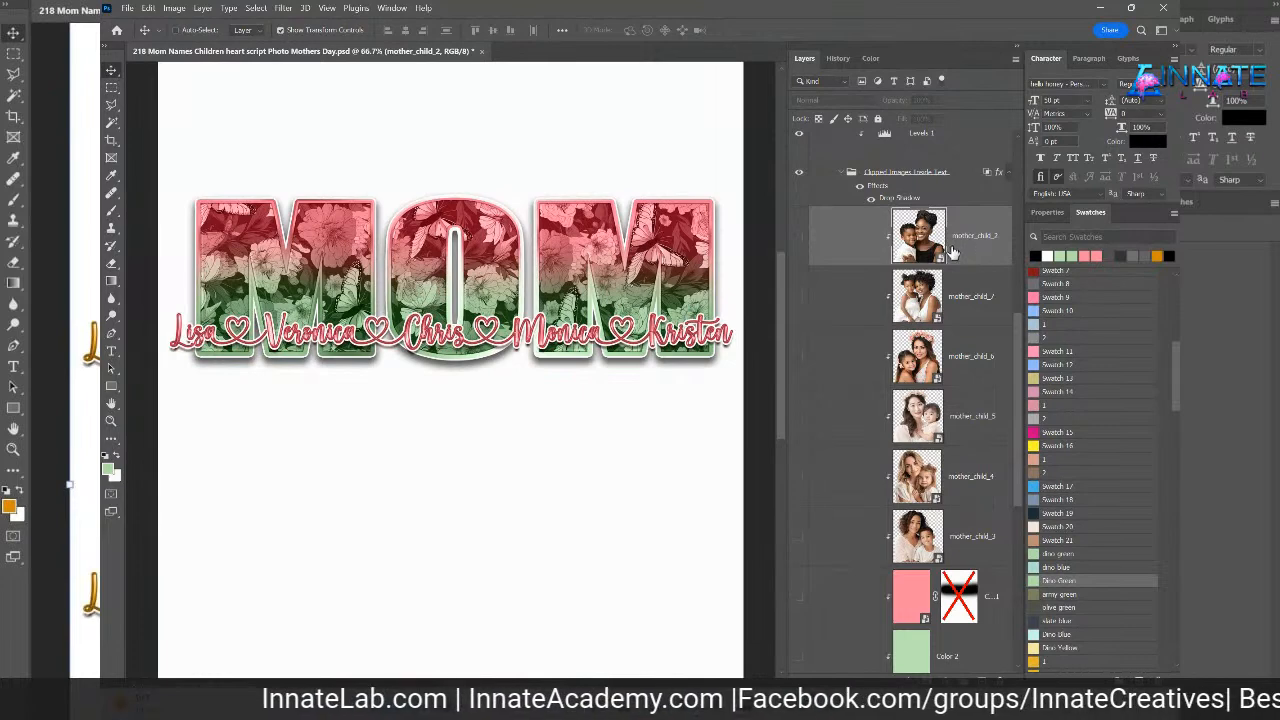
scroll(955, 260, "up", 2)
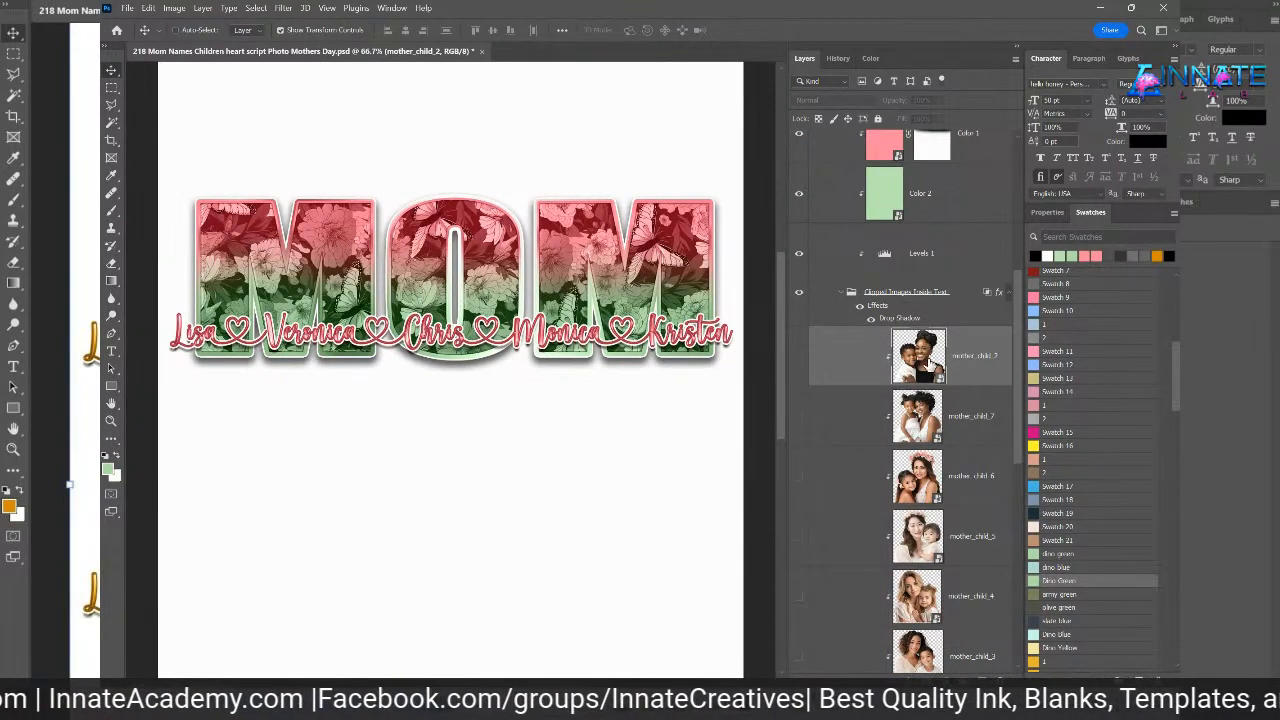
left_click(976, 440)
left_click(976, 498)
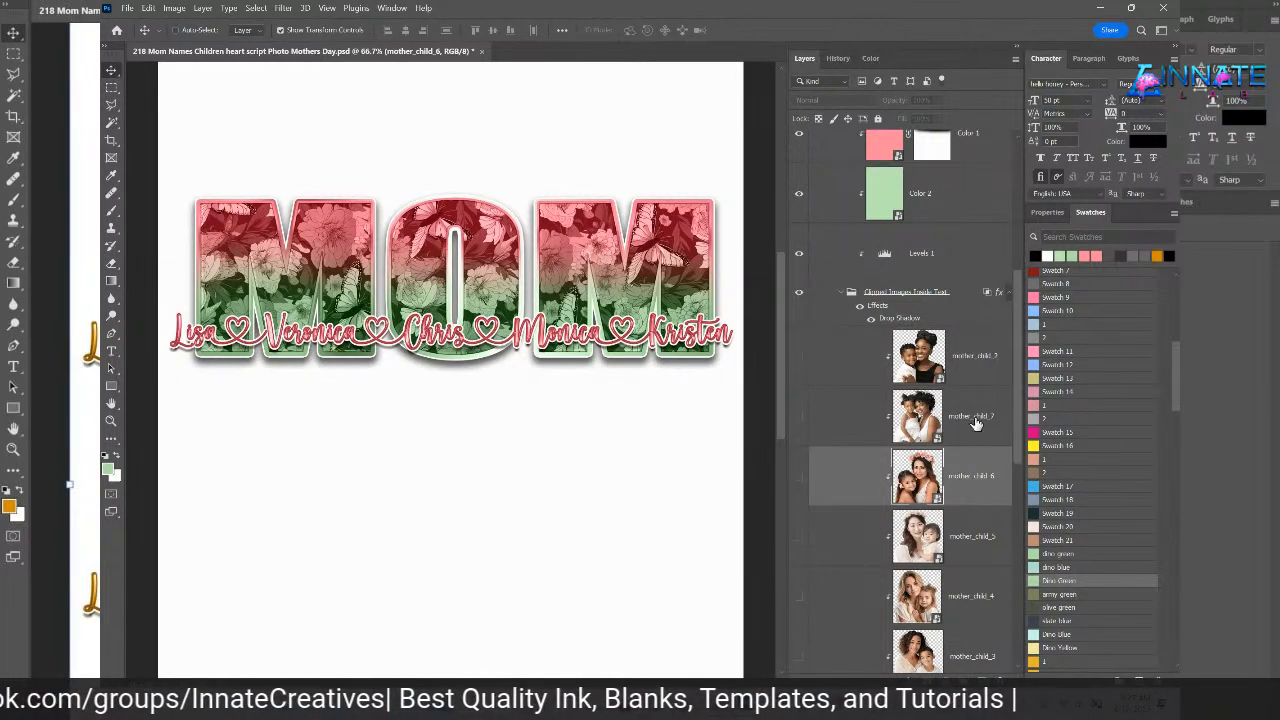
scroll(932, 457, "up", 2)
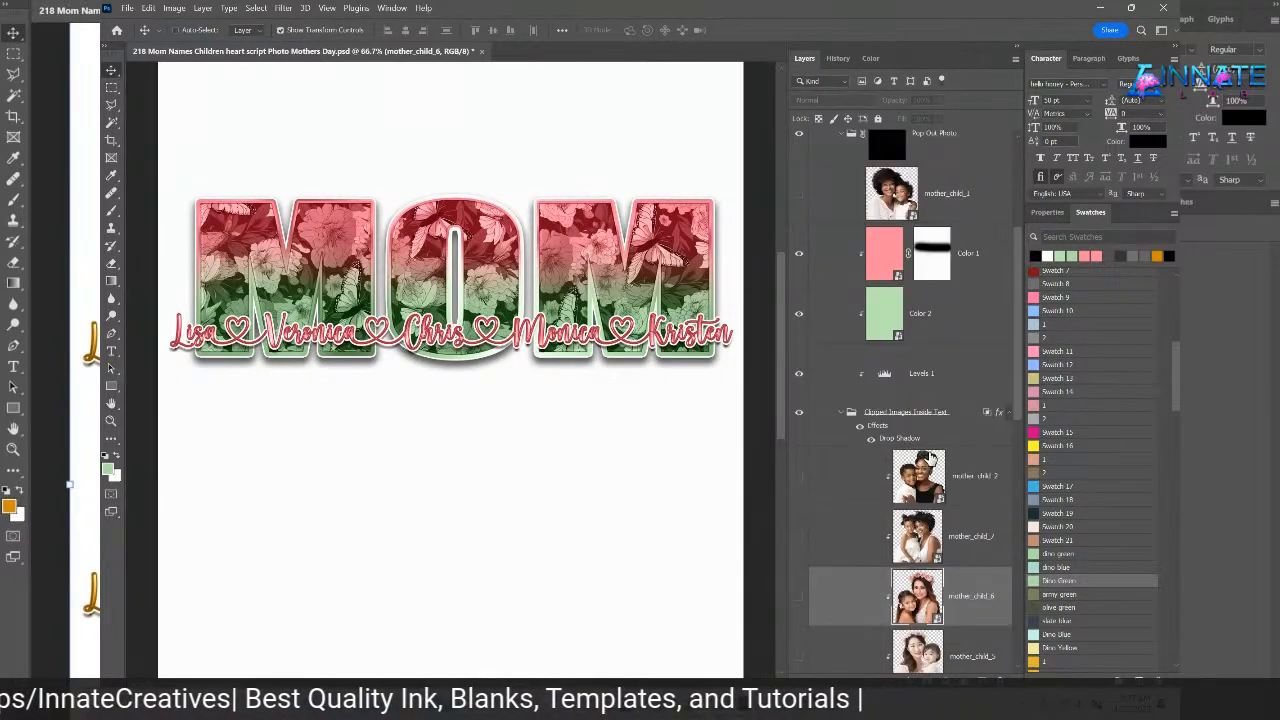
- Place the mother_child_2 image from the Downloads 218 folder as an embedded layer directly above the existing mother_child_2 layer
left_click(958, 492)
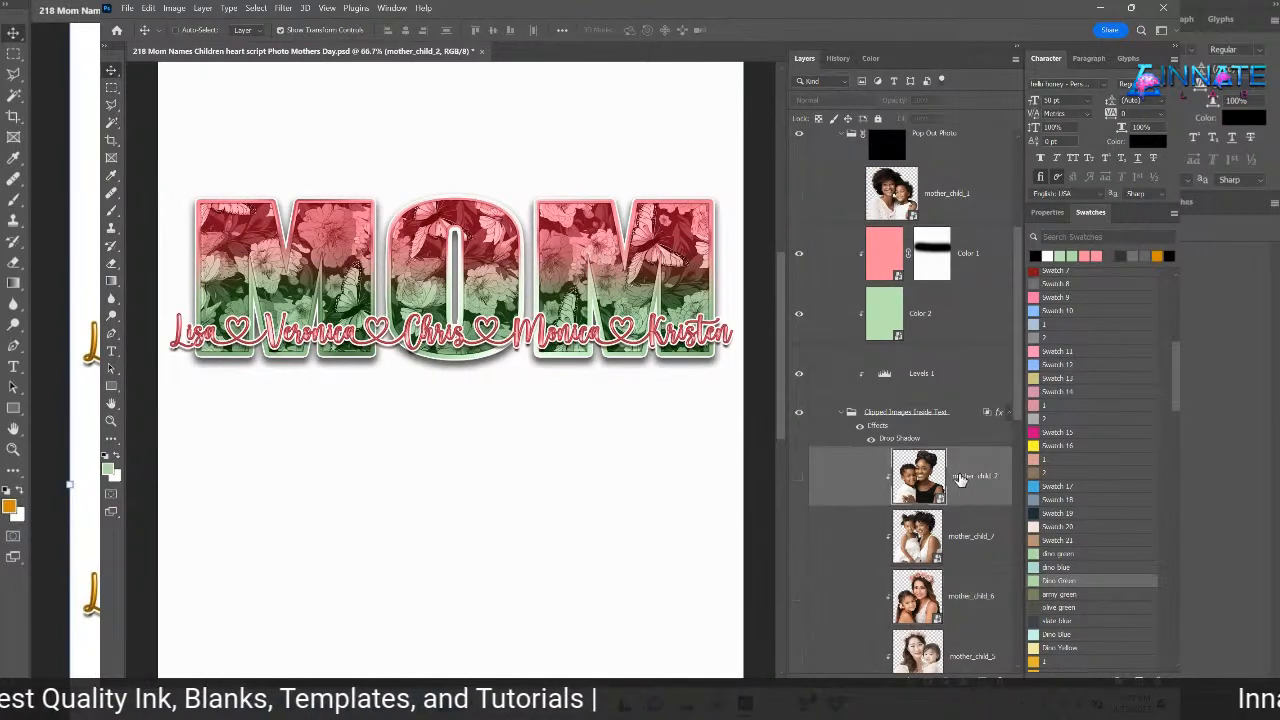
scroll(958, 440, "down", 2)
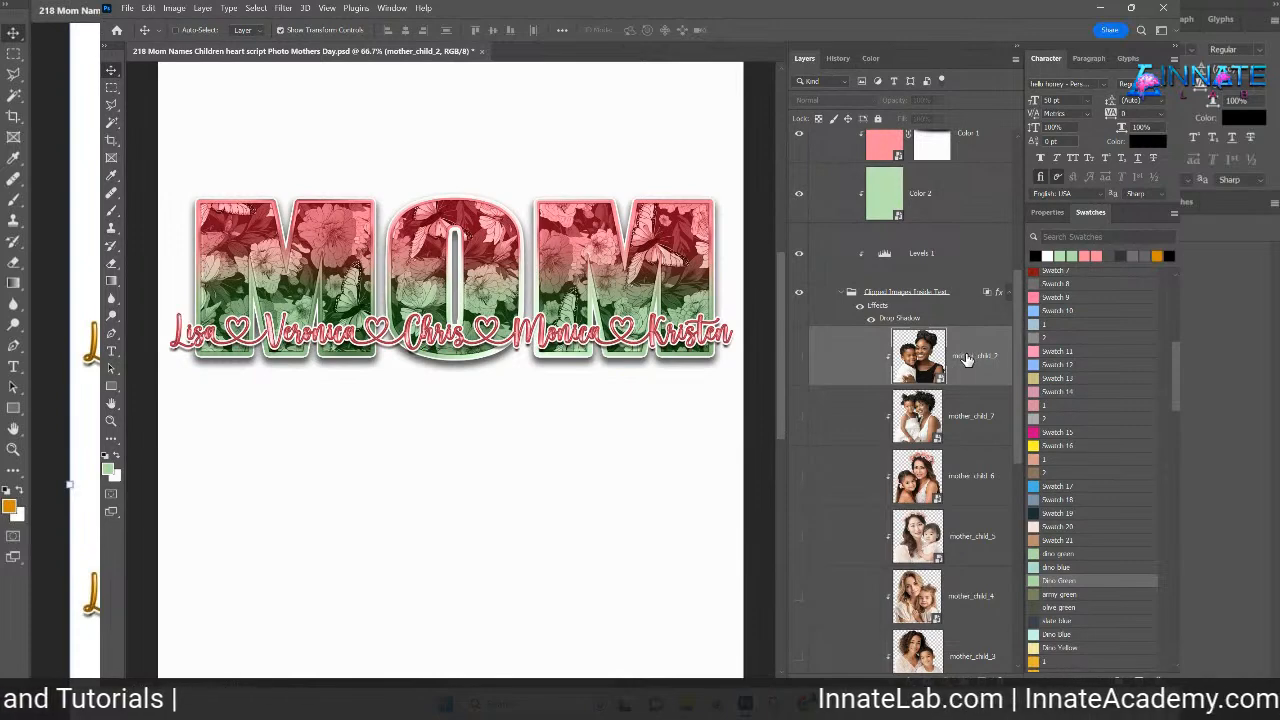
left_click(127, 9)
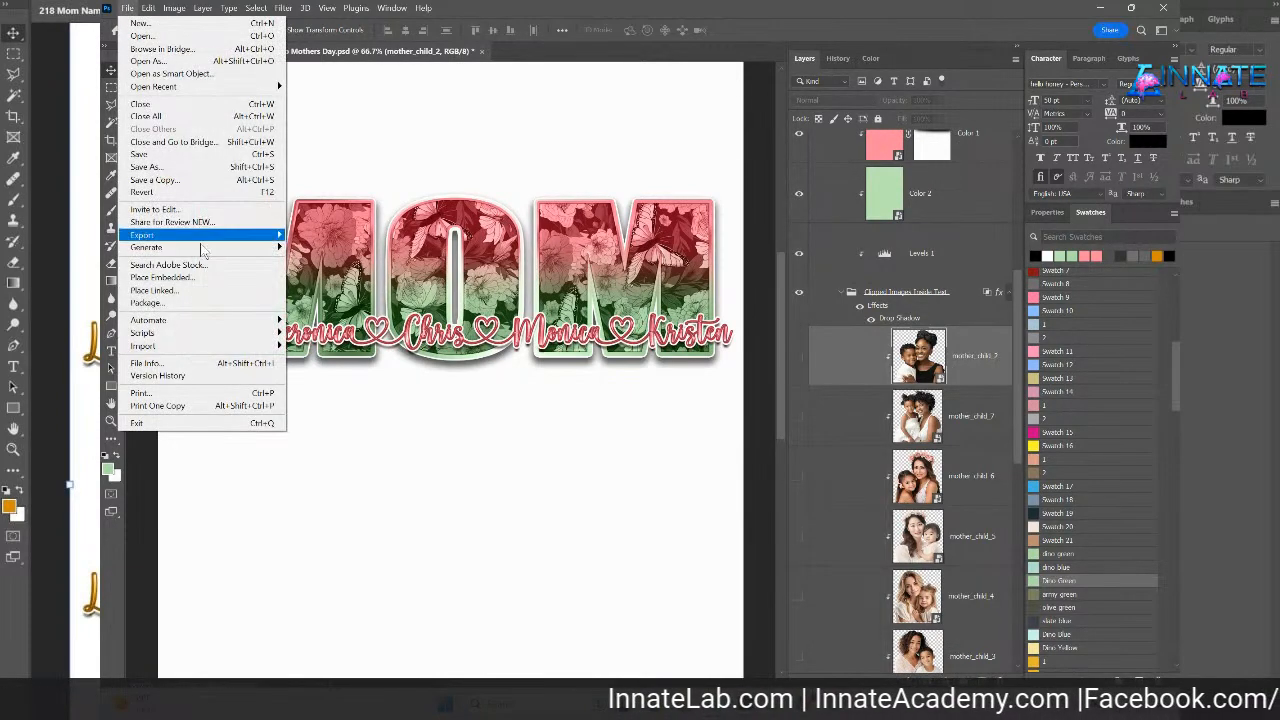
left_click(200, 279)
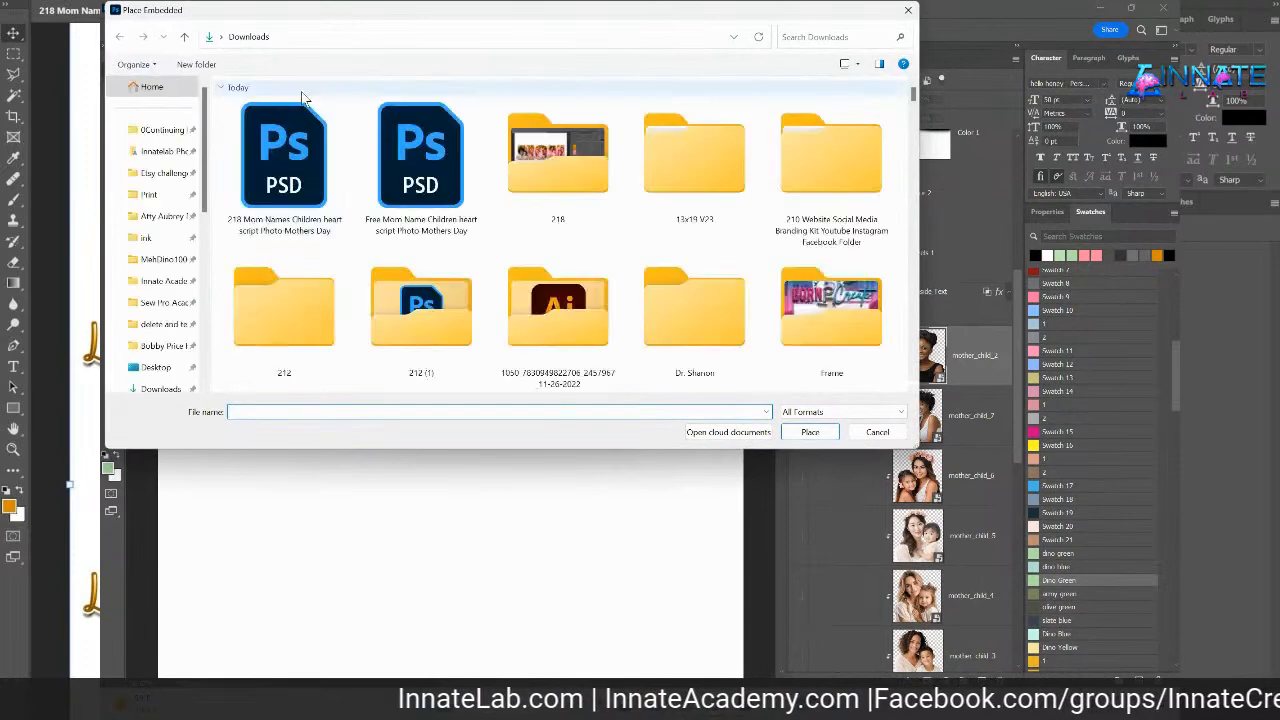
double_click(559, 150)
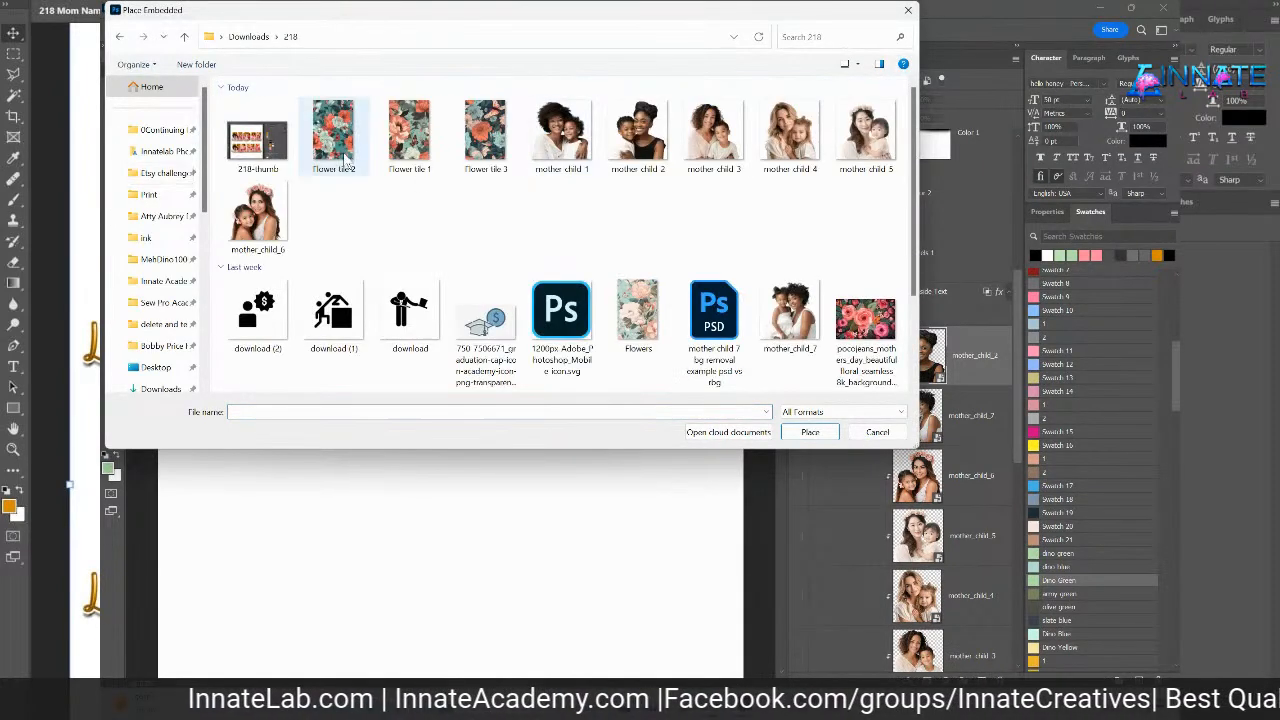
left_click(582, 155)
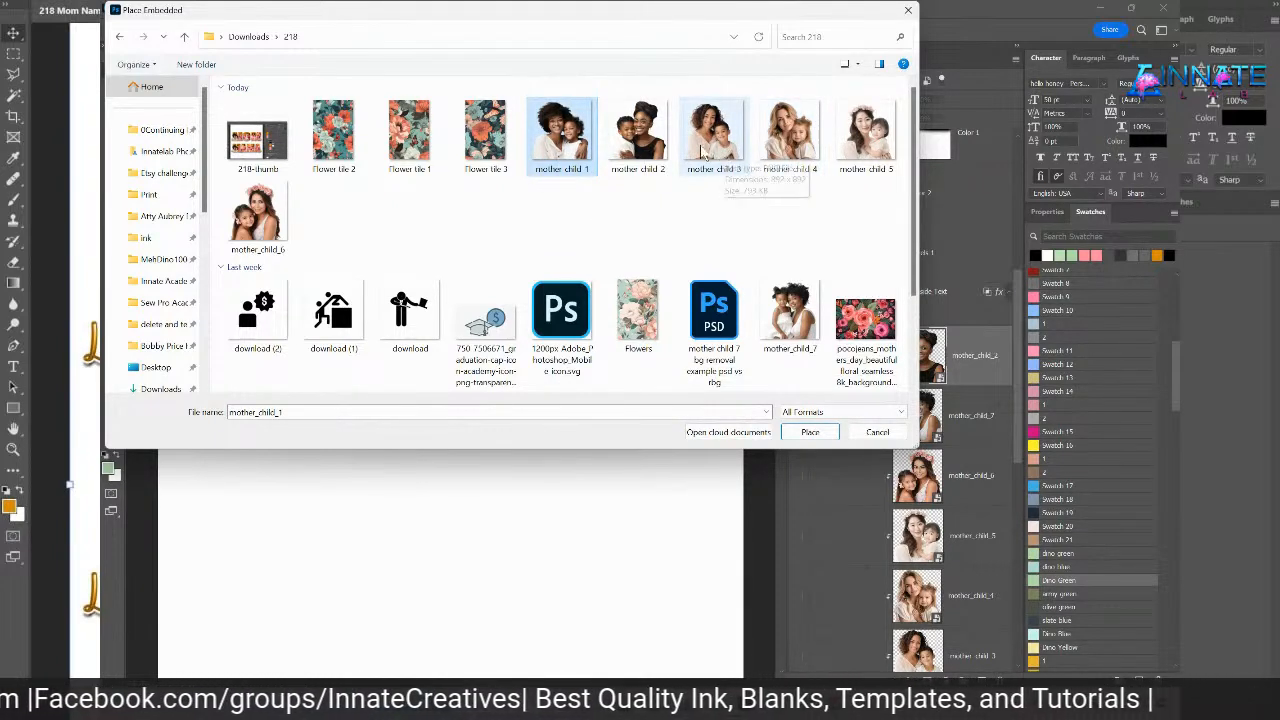
left_click(640, 135)
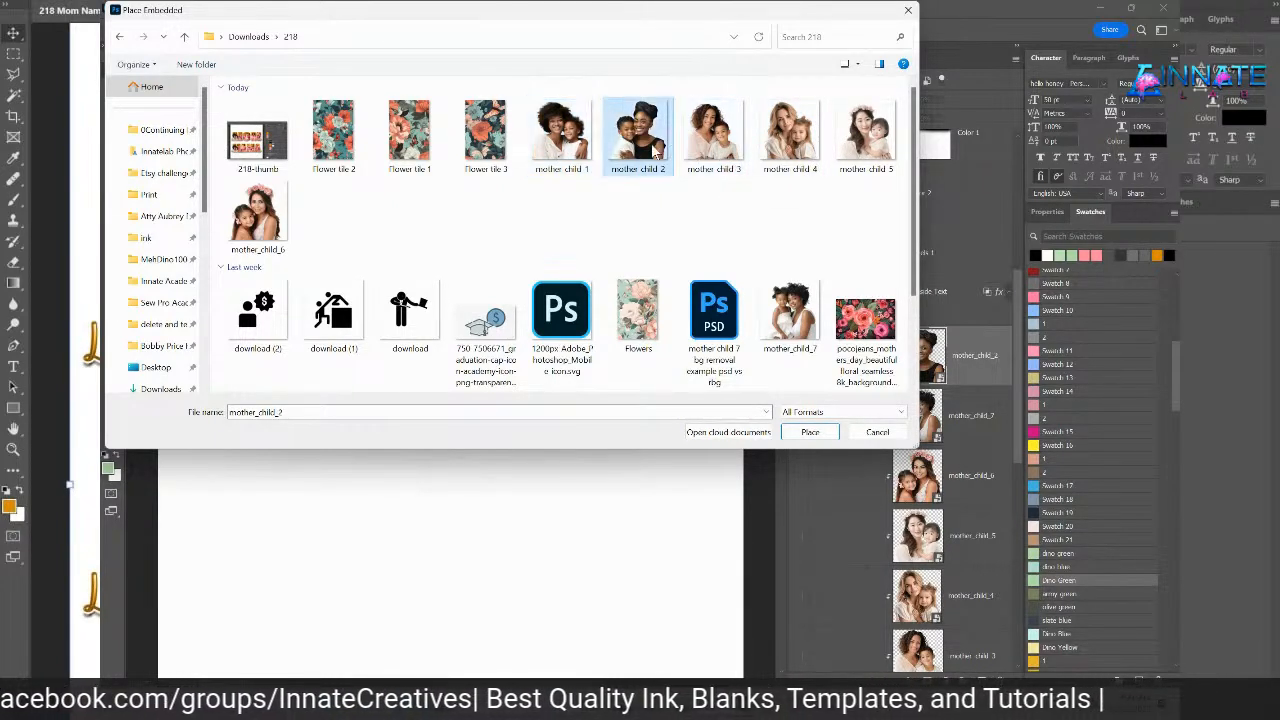
left_click(798, 158)
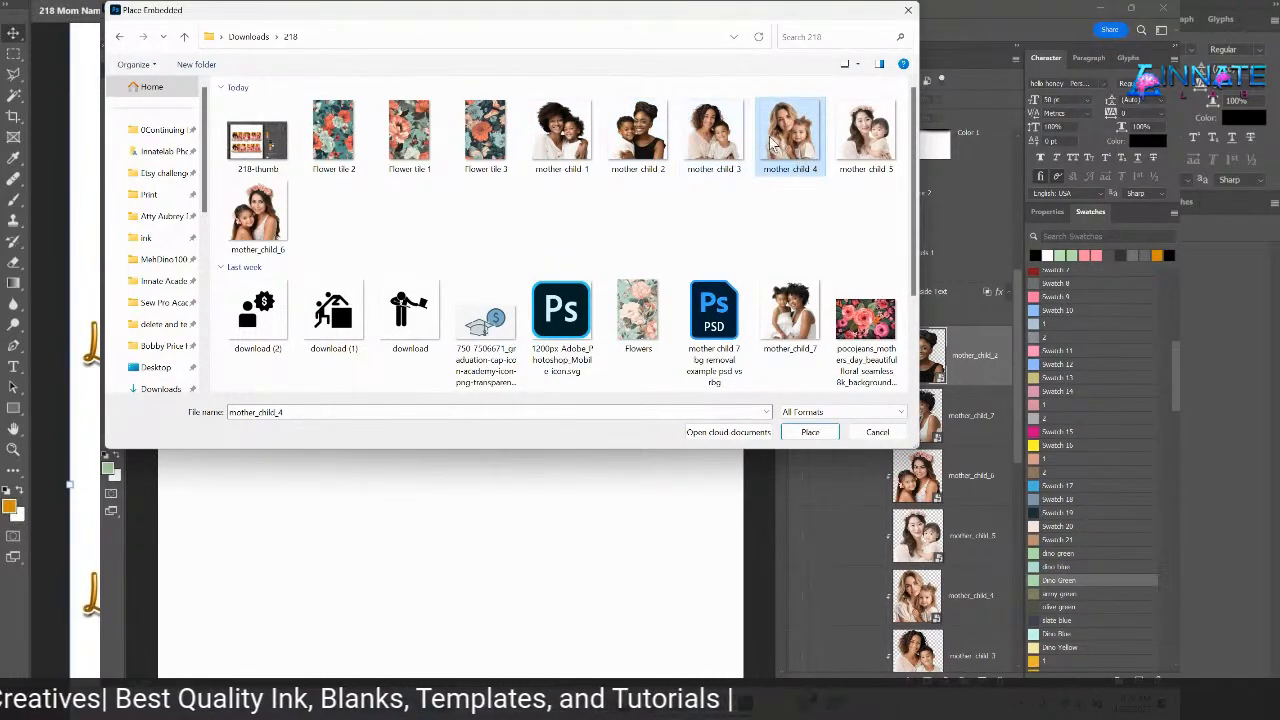
left_click(650, 142)
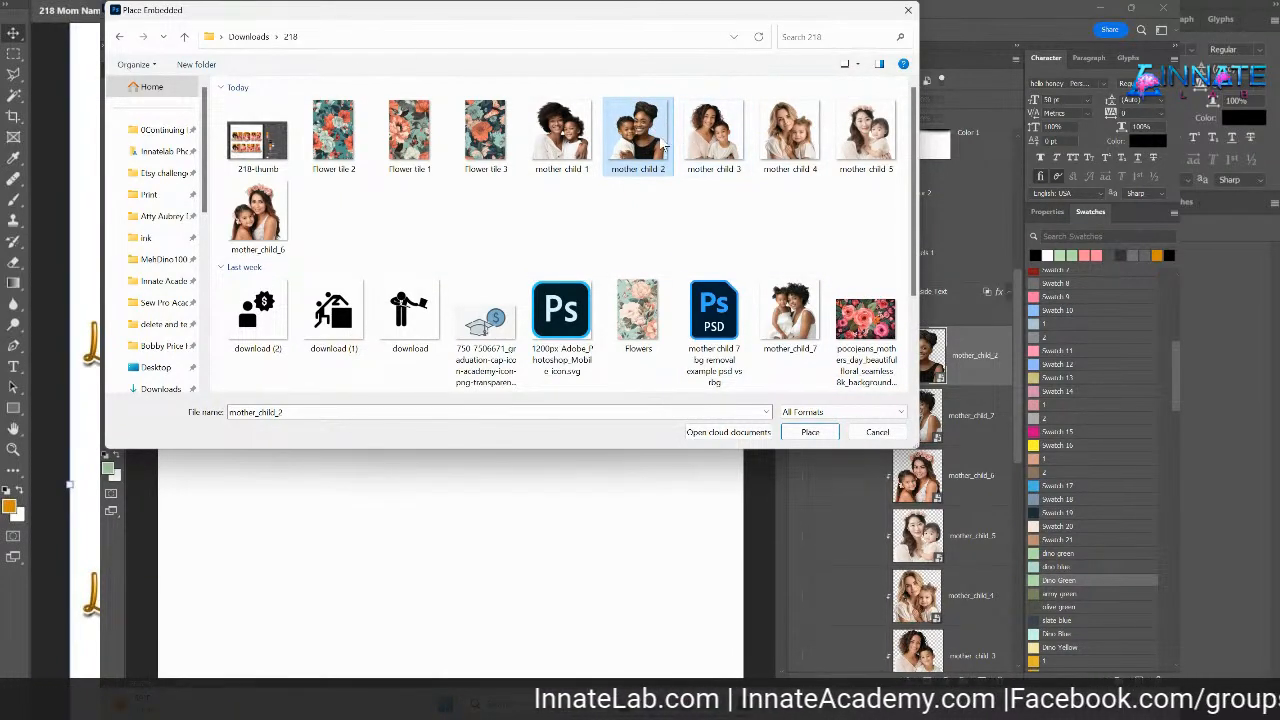
left_click(810, 432)
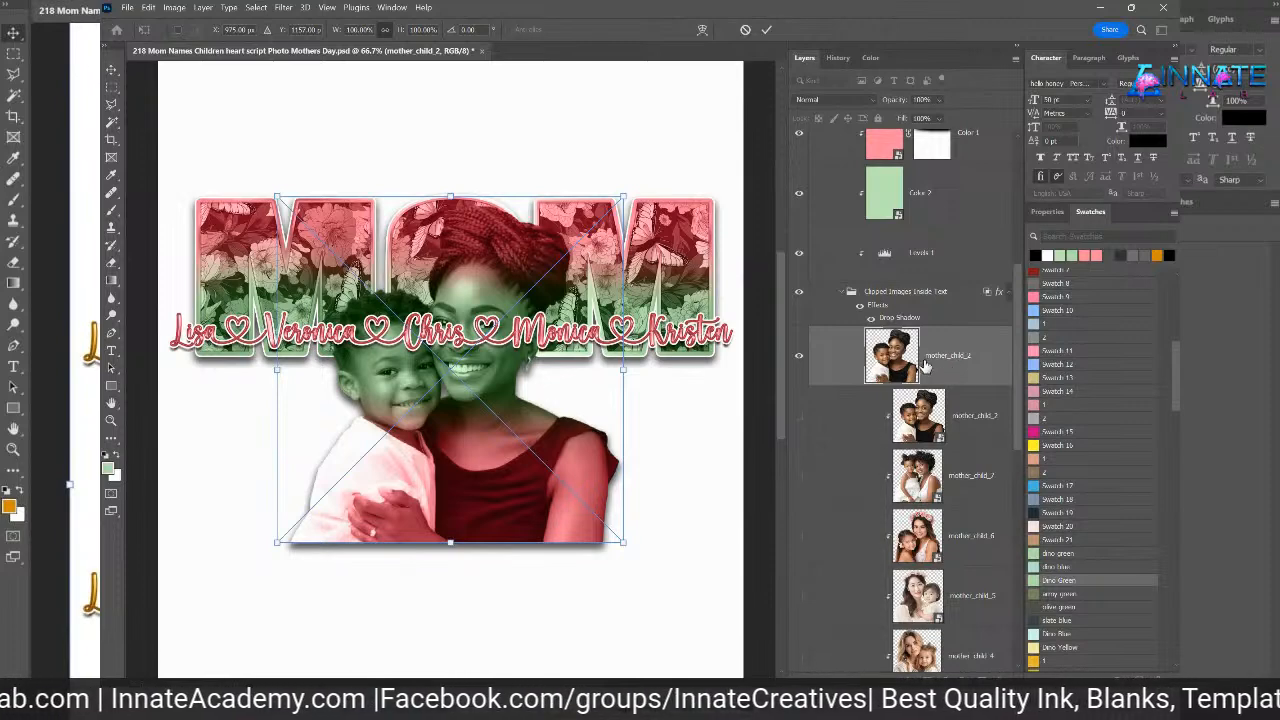
key("Return")
- Move the newly placed mother_child_2 layer beneath the hidden original so it clips inside the MOM lettering
left_click_drag(955, 365, 956, 435)
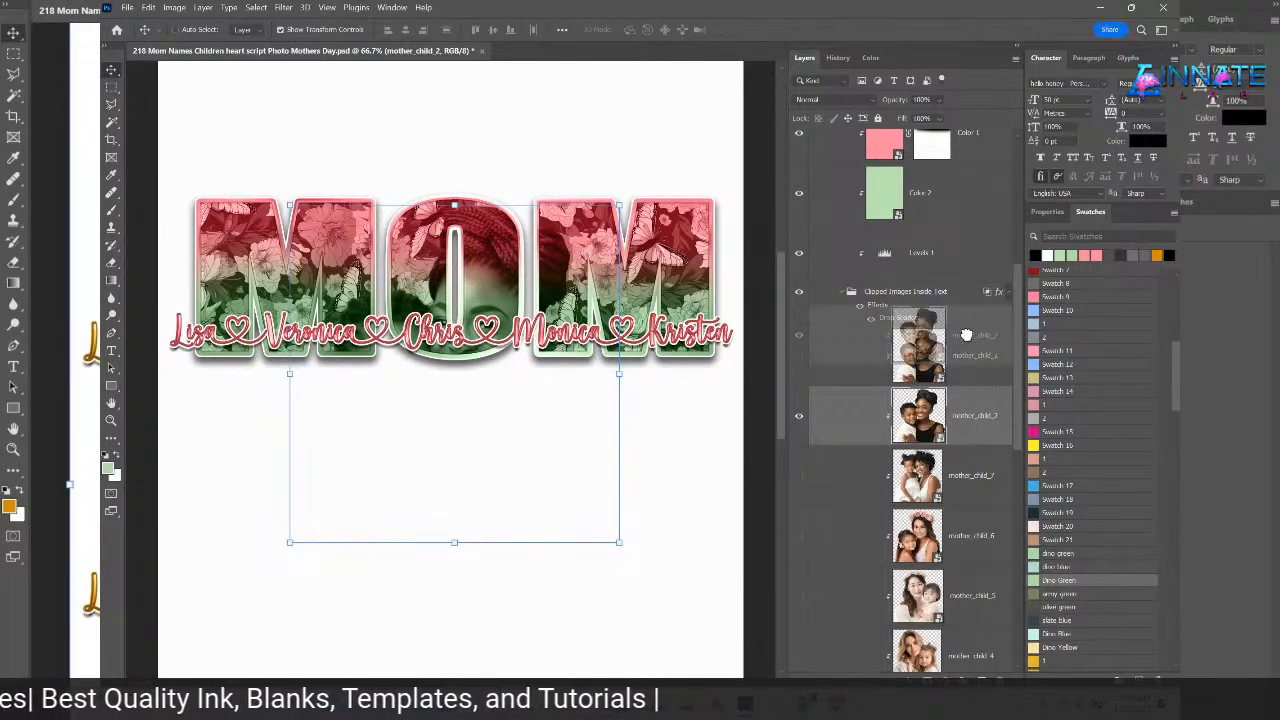
left_click(910, 350)
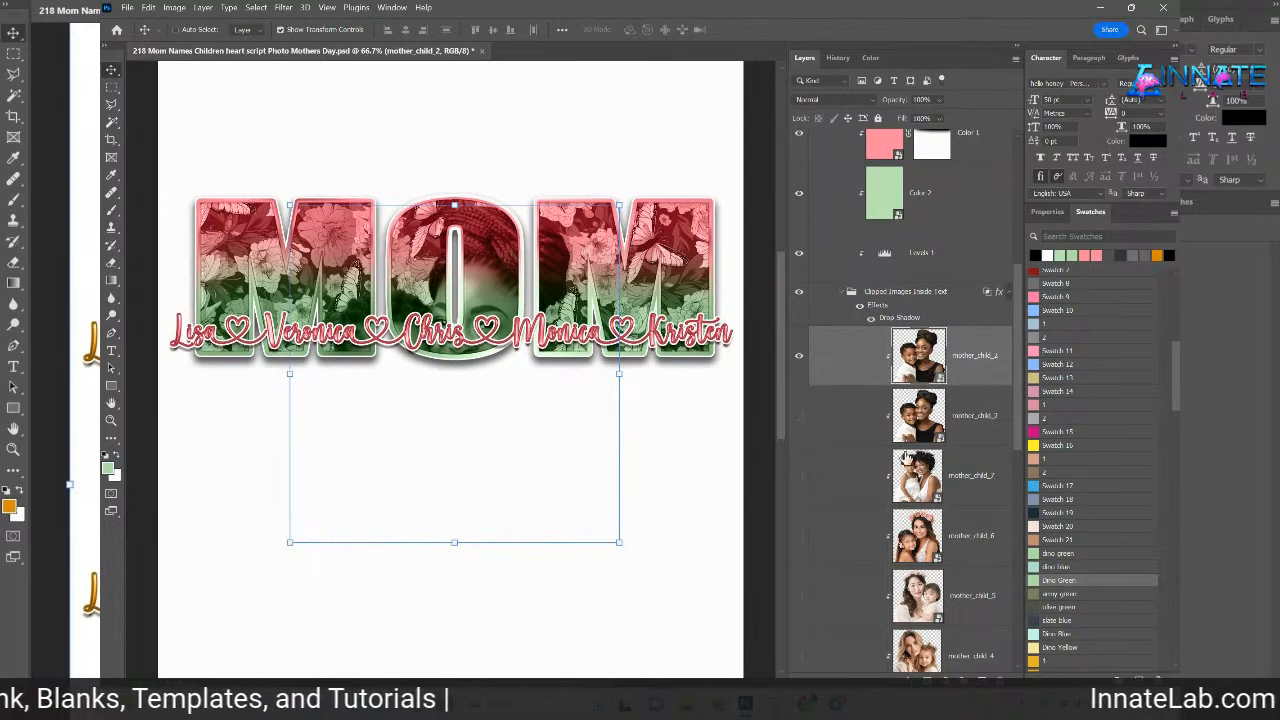
scroll(905, 420, "up", 2)
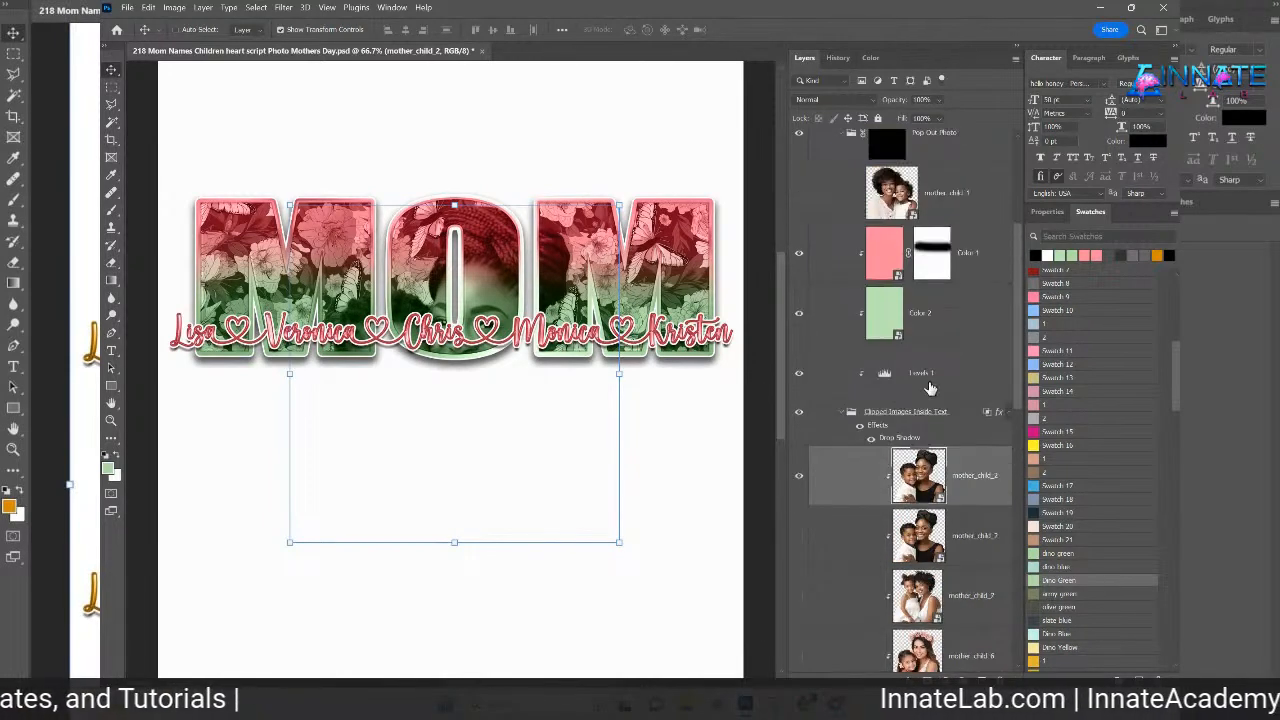
scroll(912, 510, "down", 4)
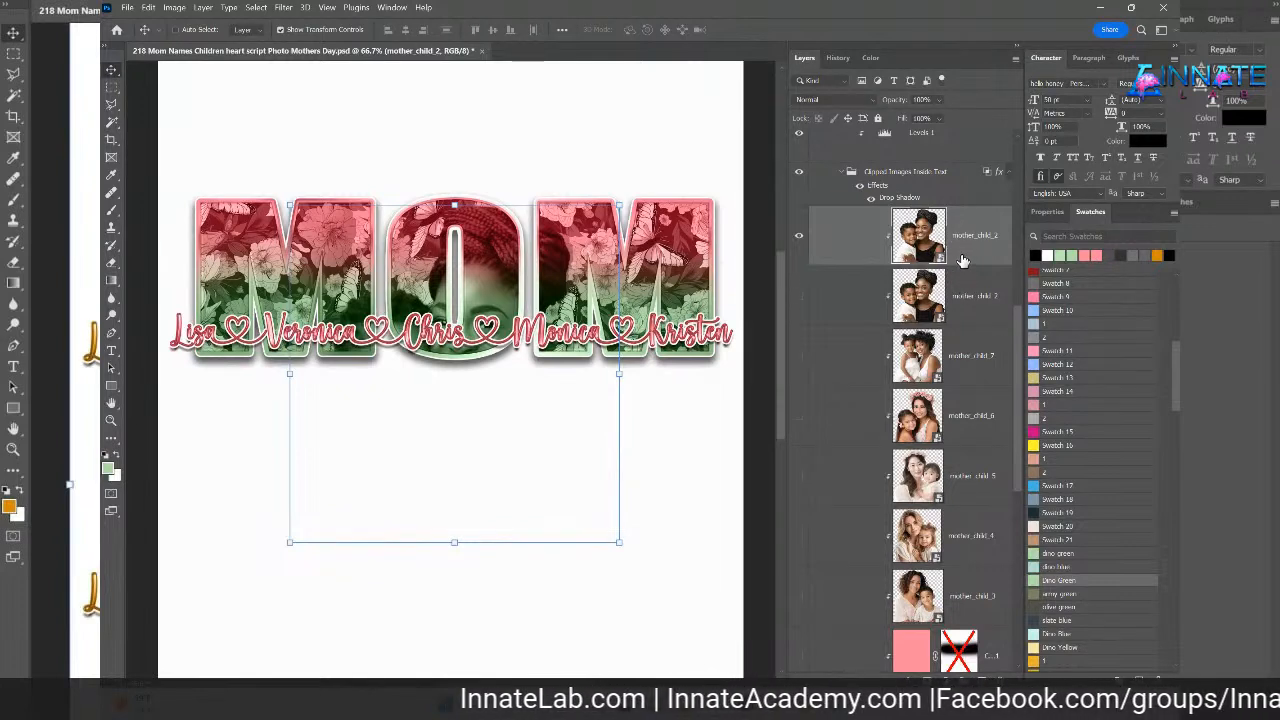
key("ctrl+[")
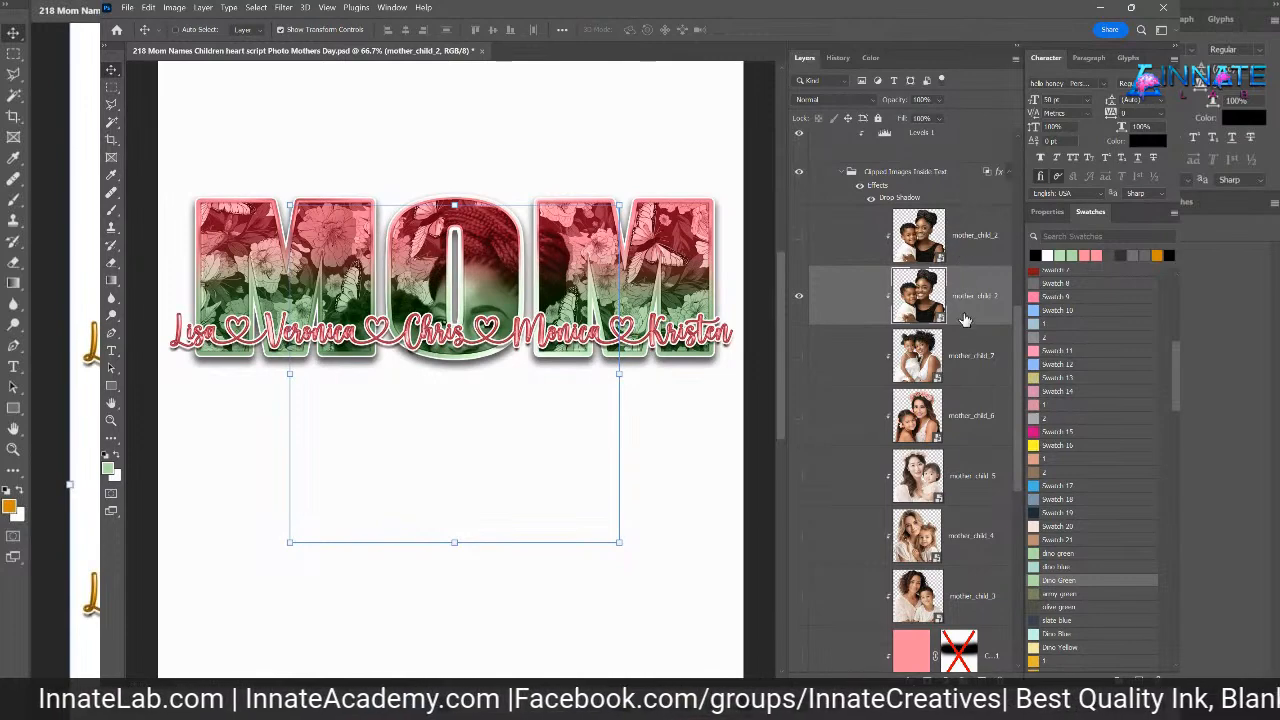
- Place the mother_child_4 image from the 218 folder as an embedded layer directly above the mother_child_6 layer
left_click(962, 376)
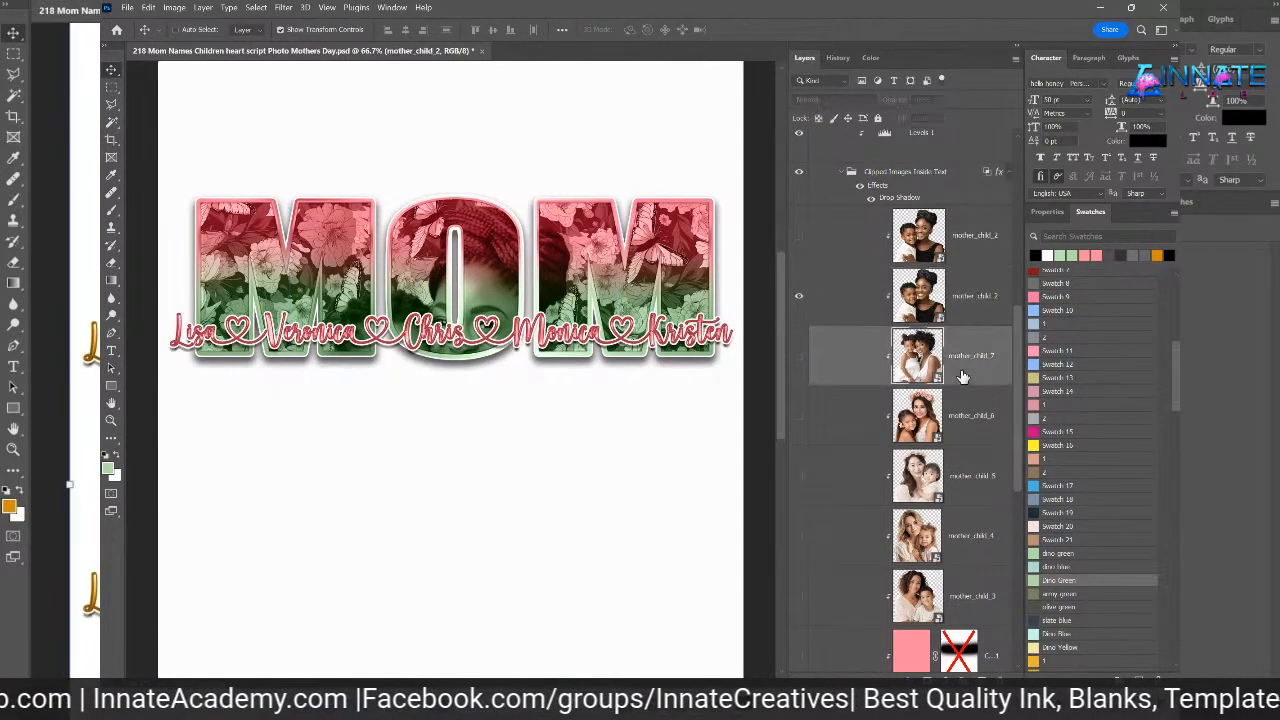
left_click(966, 437)
left_click(127, 7)
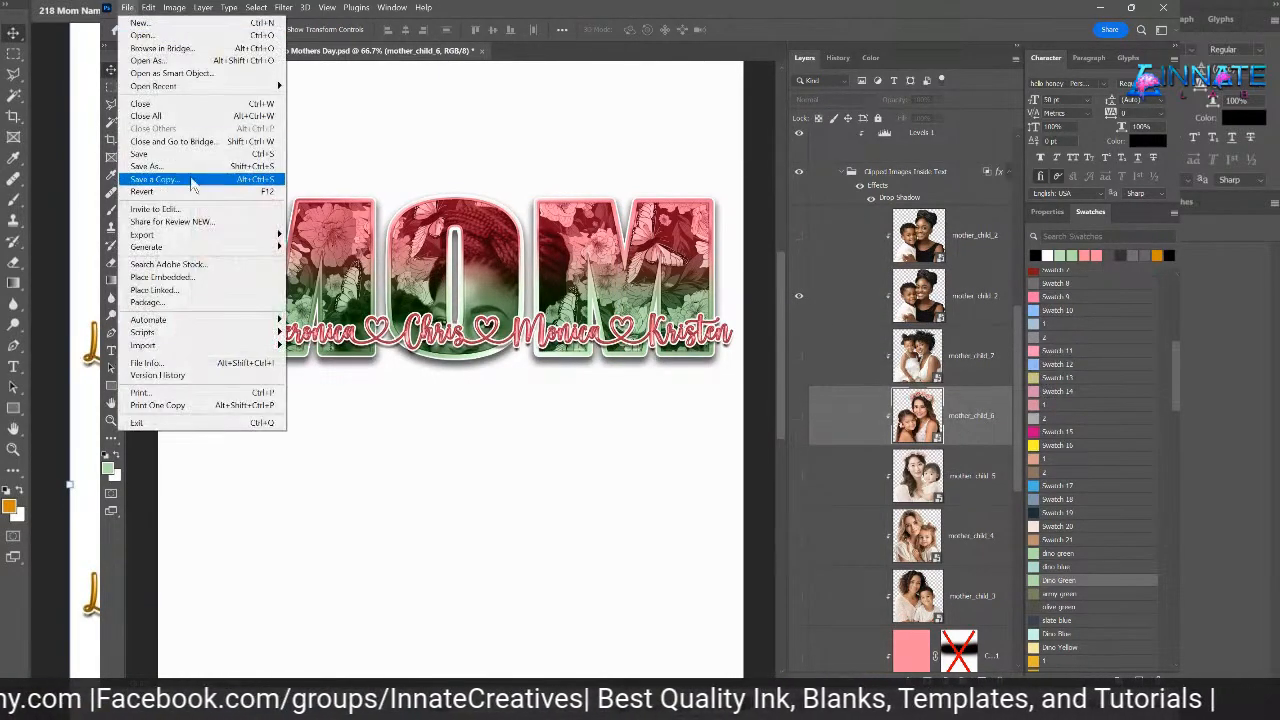
left_click(190, 277)
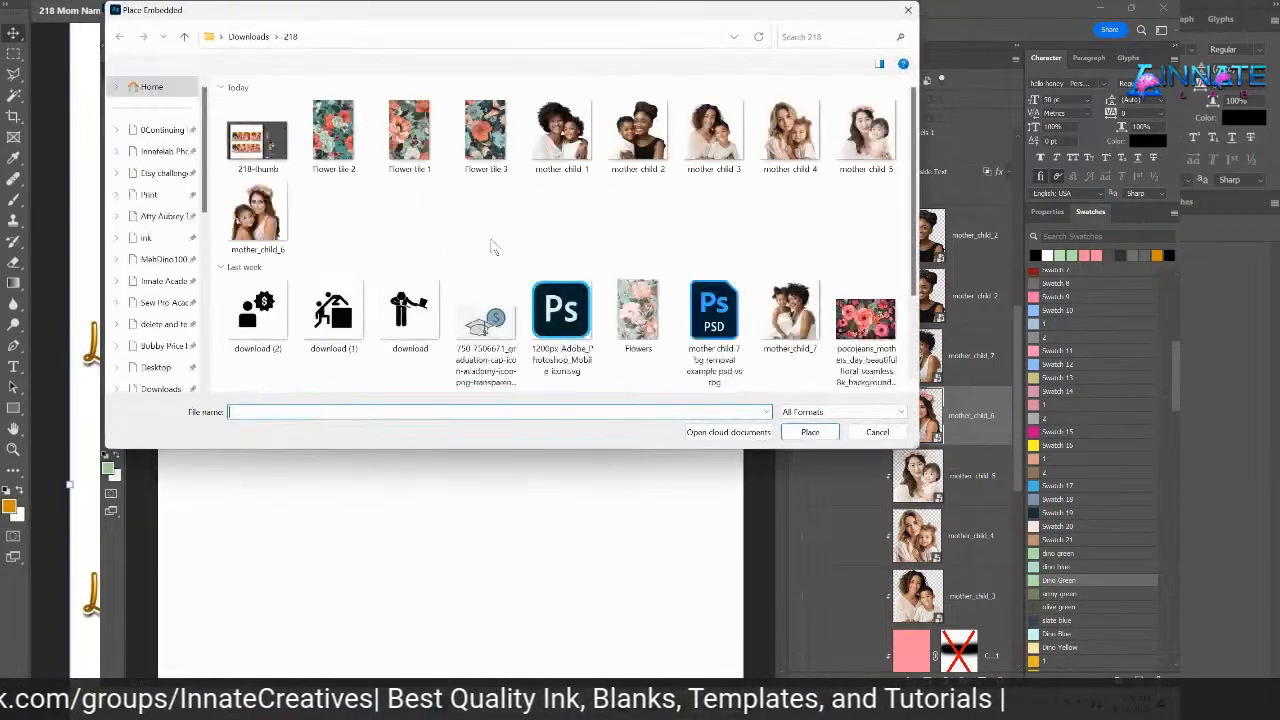
left_click(790, 132)
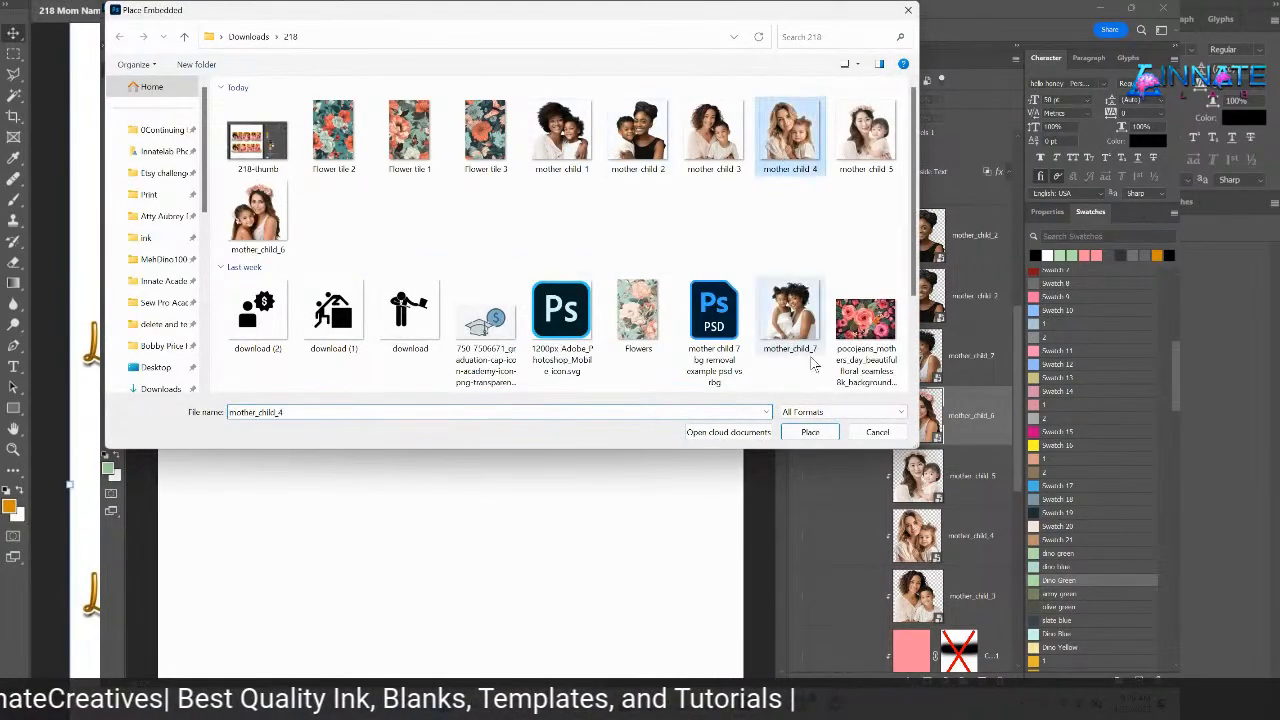
left_click(800, 434)
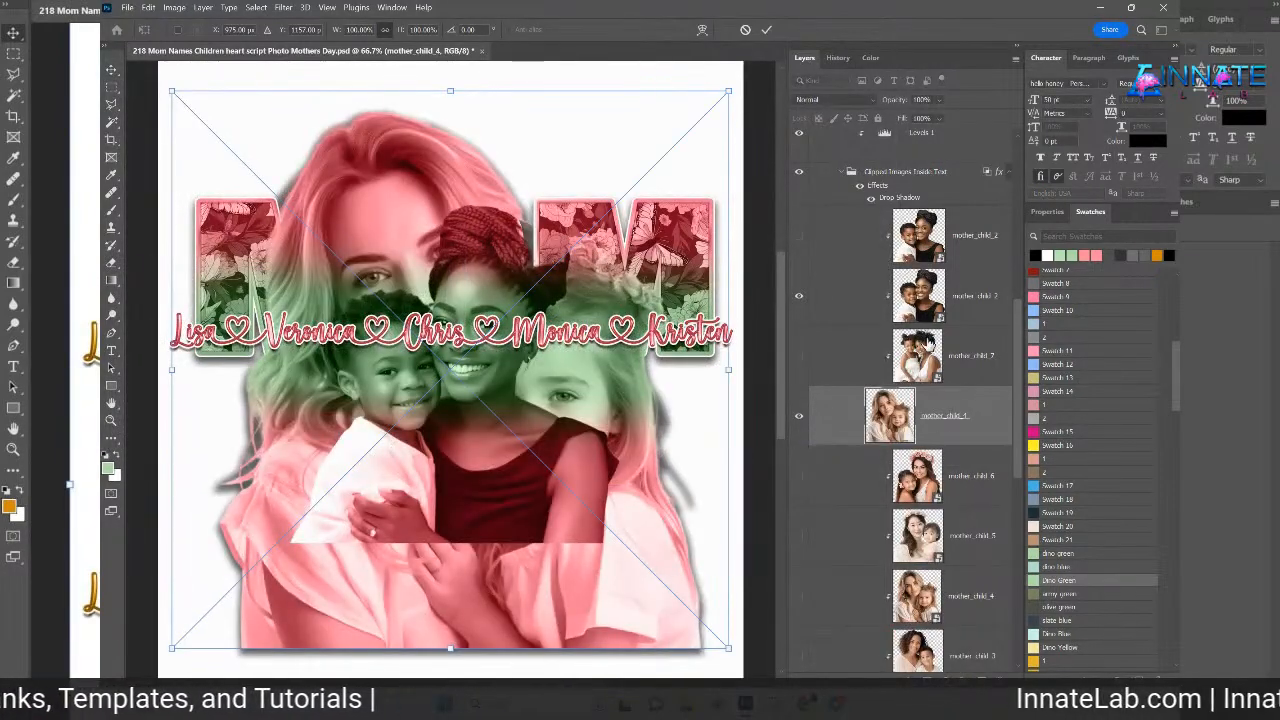
key("Return")
- Clip all layers from the topmost mother_child_2 down to Pattern 1 to the MOM lettering with a clipping mask
left_click(967, 250)
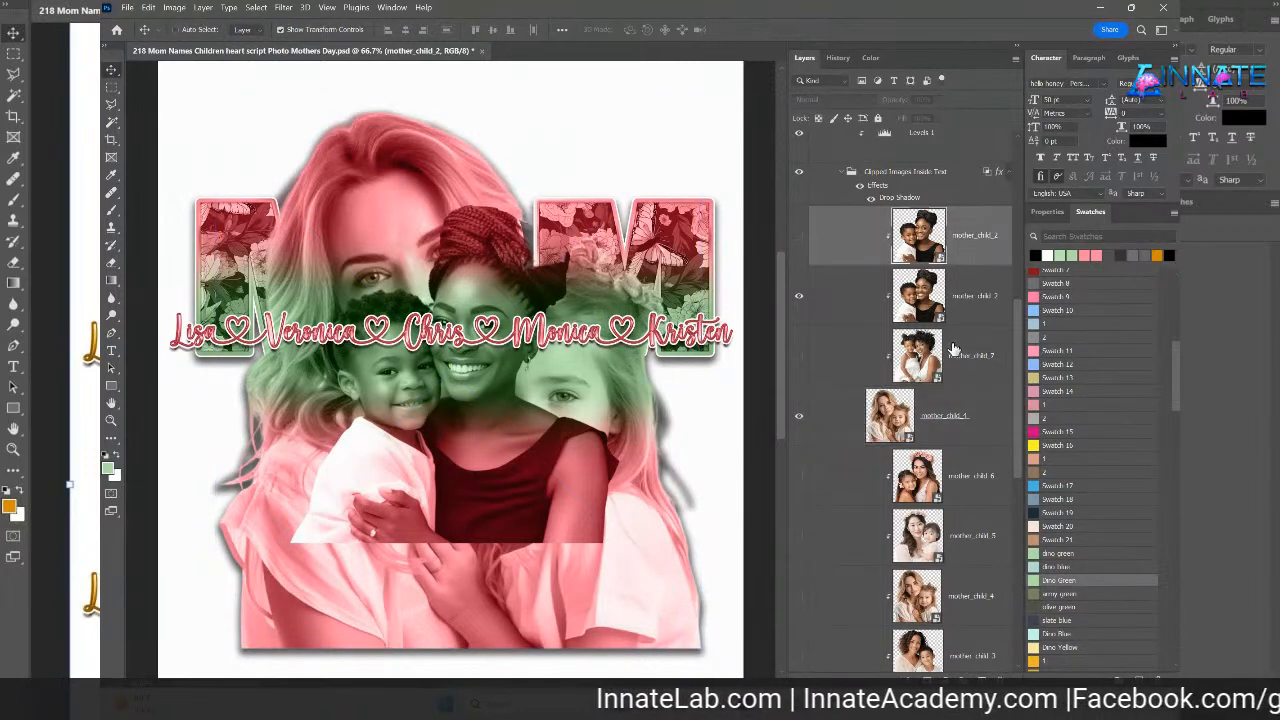
scroll(958, 340, "down", 4)
scroll(950, 530, "down", 4)
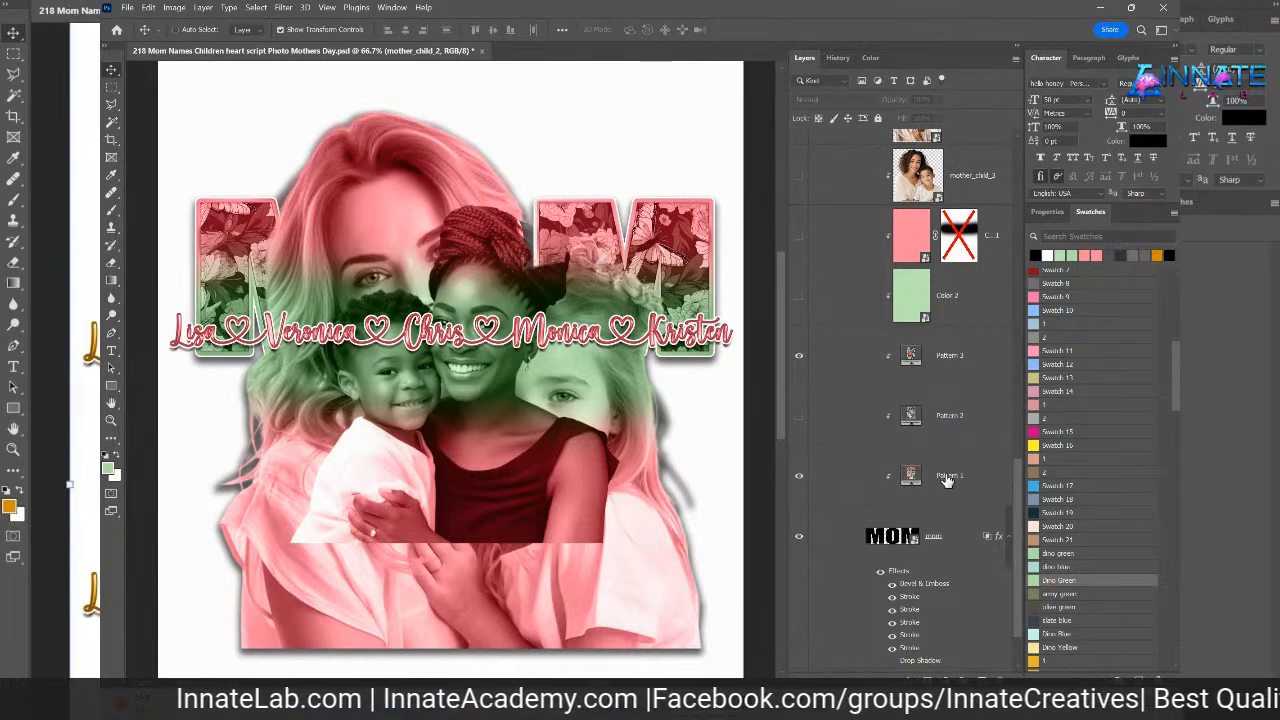
left_click(947, 478, "shift")
right_click(958, 375)
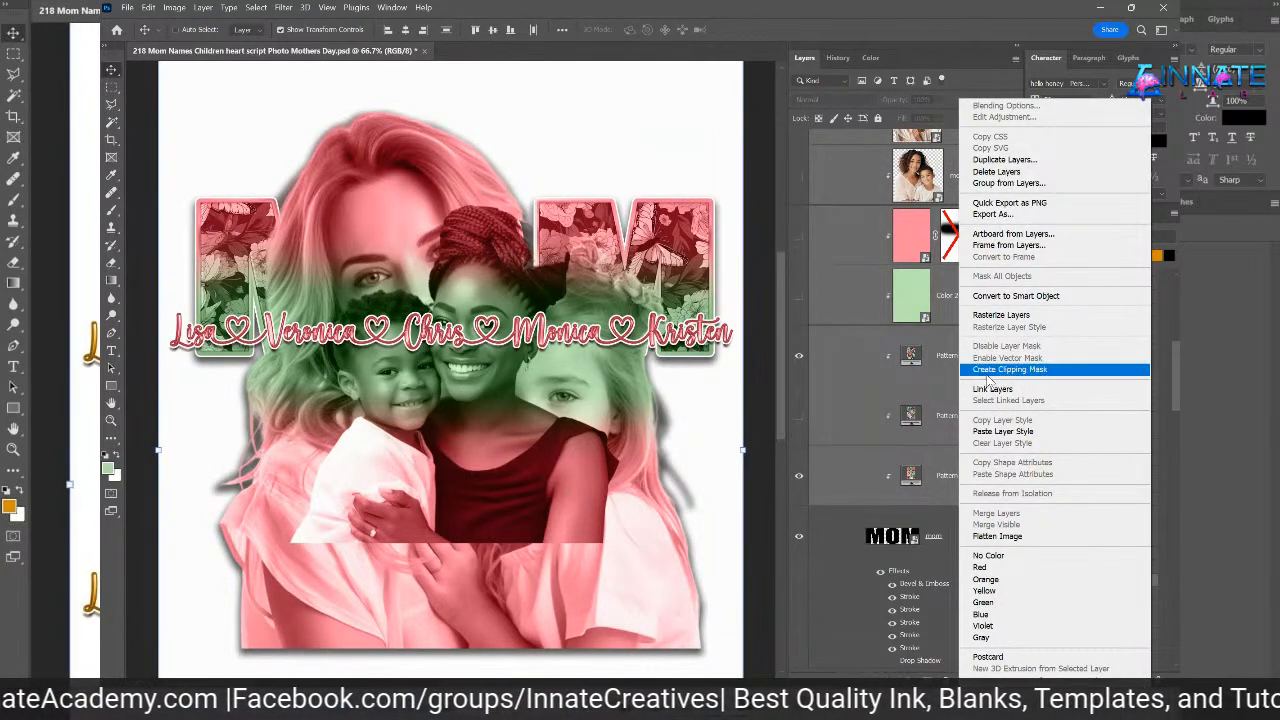
left_click(1021, 377)
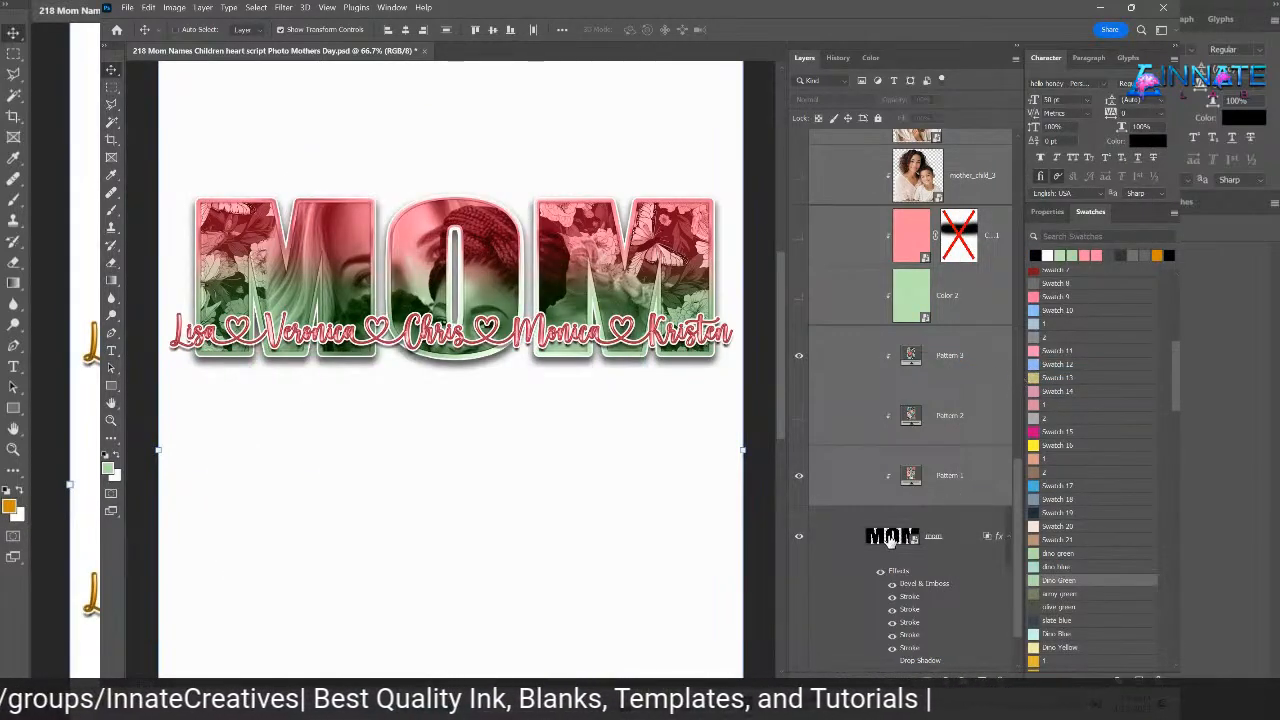
- Scale down the newly placed mother_child_4 photo and position both faces inside the last M of the MOM lettering
scroll(914, 458, "up", 10)
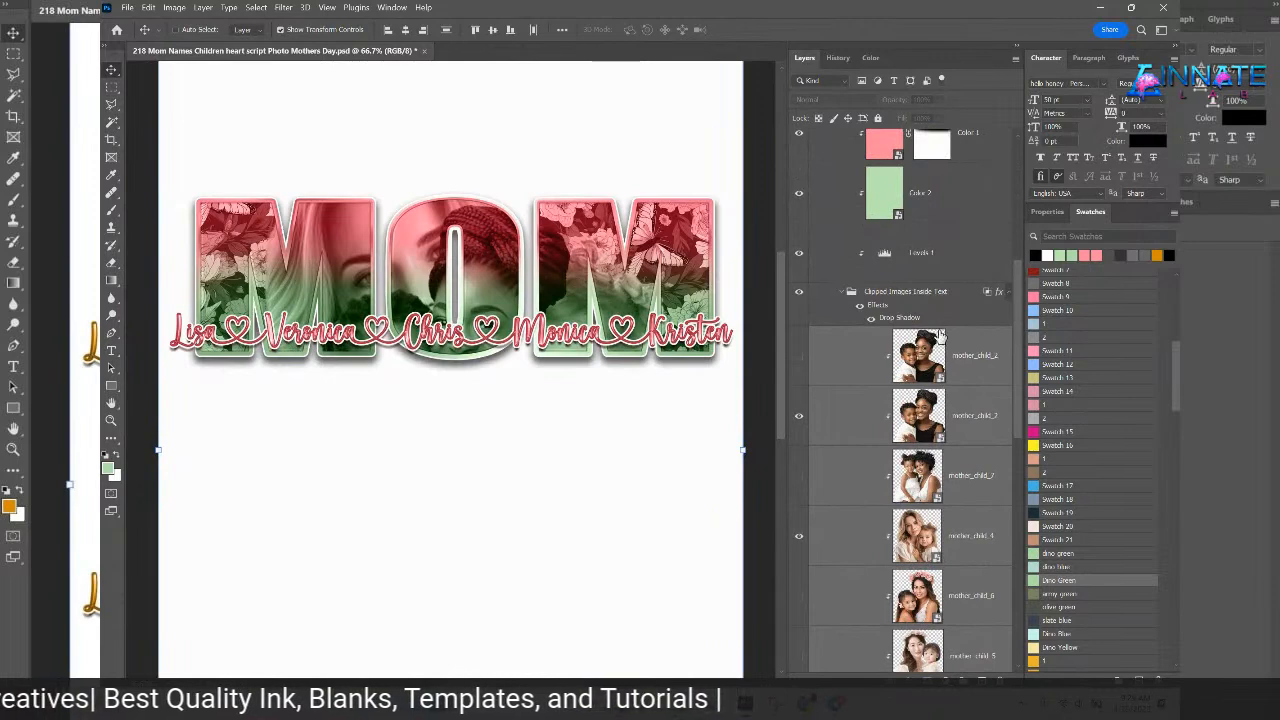
left_click(955, 530)
left_click_drag(462, 107, 461, 229)
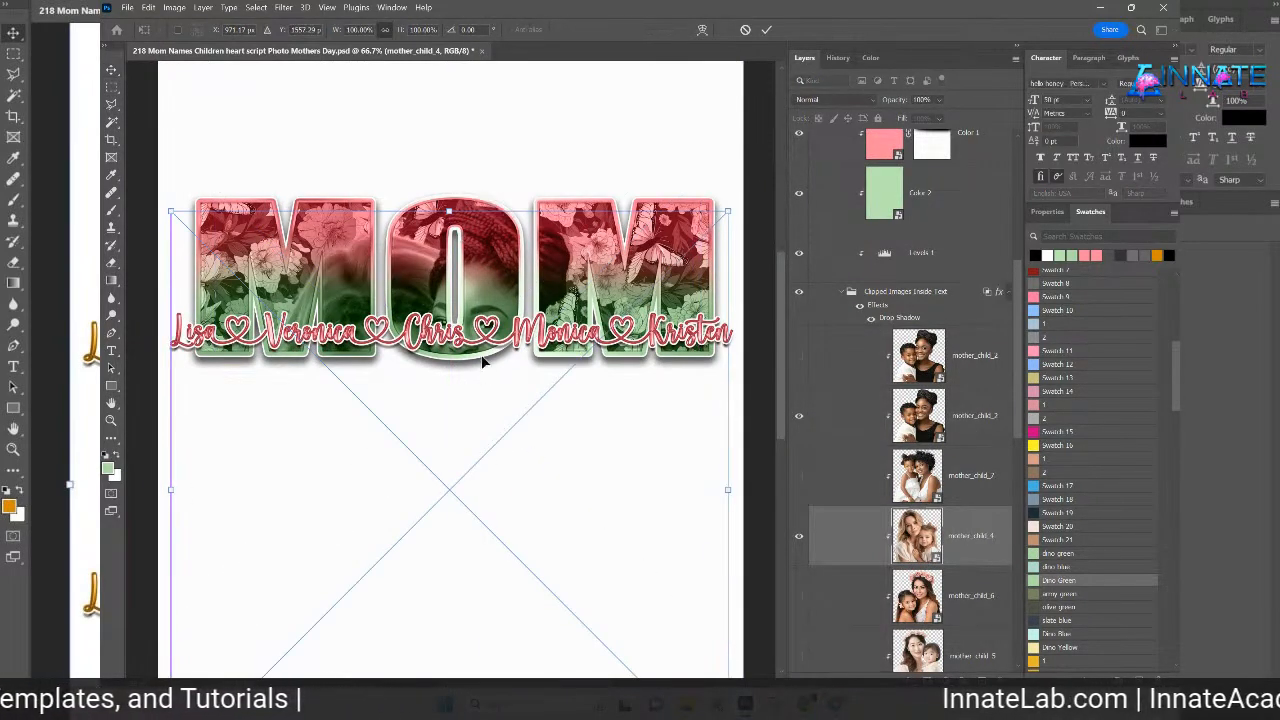
left_click_drag(481, 377, 445, 287)
left_click_drag(440, 93, 472, 390)
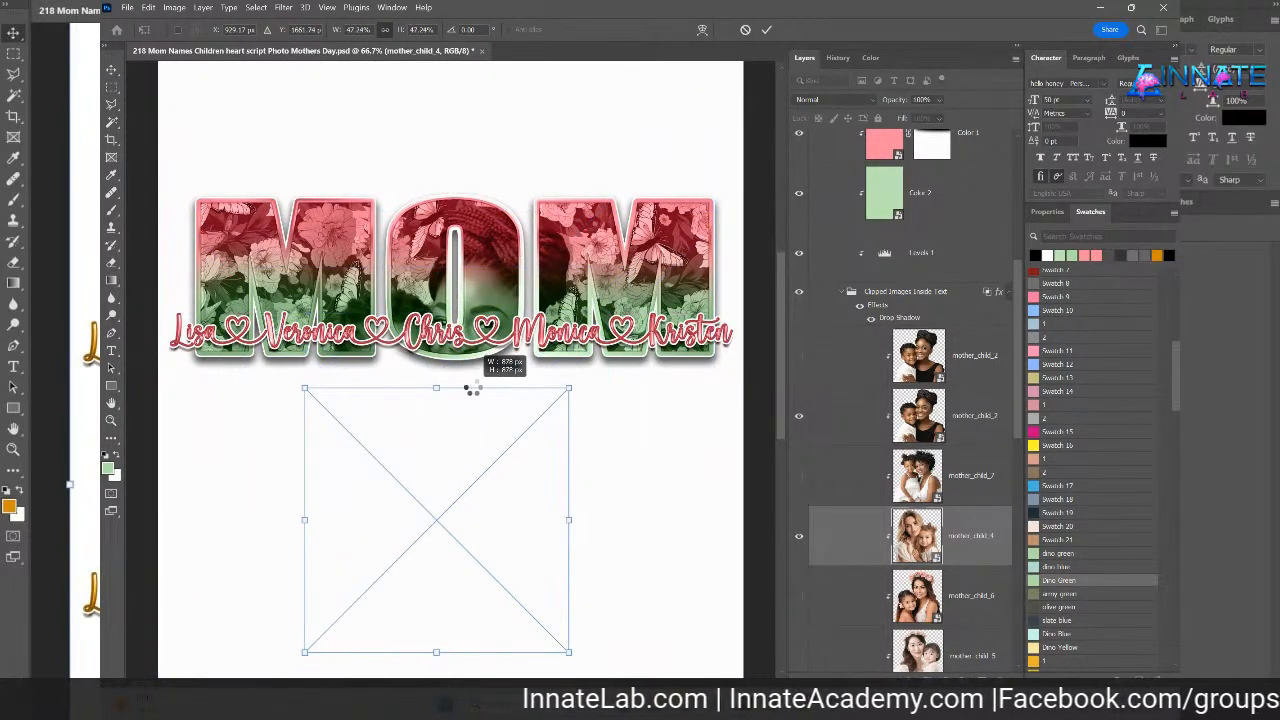
left_click_drag(446, 480, 630, 245)
left_click_drag(618, 158, 620, 180)
left_click_drag(677, 300, 677, 286)
key("Return")
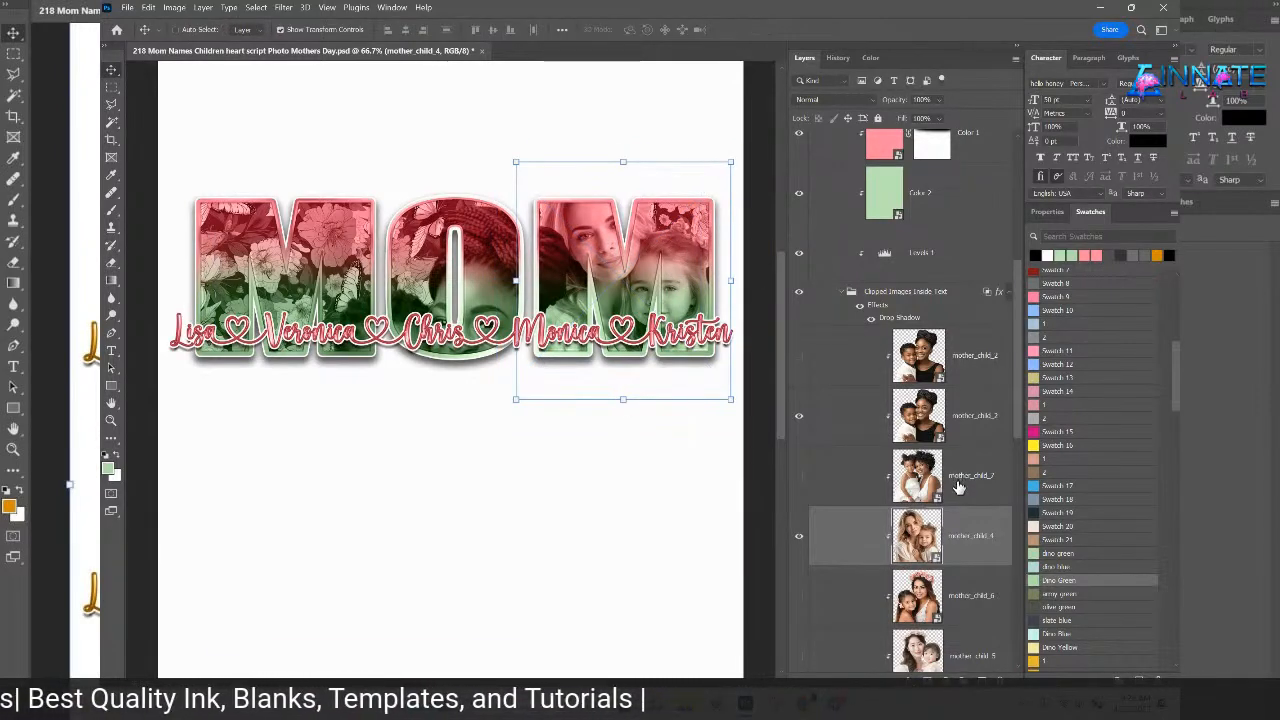
- Scale down the visible mother_child_2 photo and position both faces inside the O of the MOM lettering
left_click(959, 486)
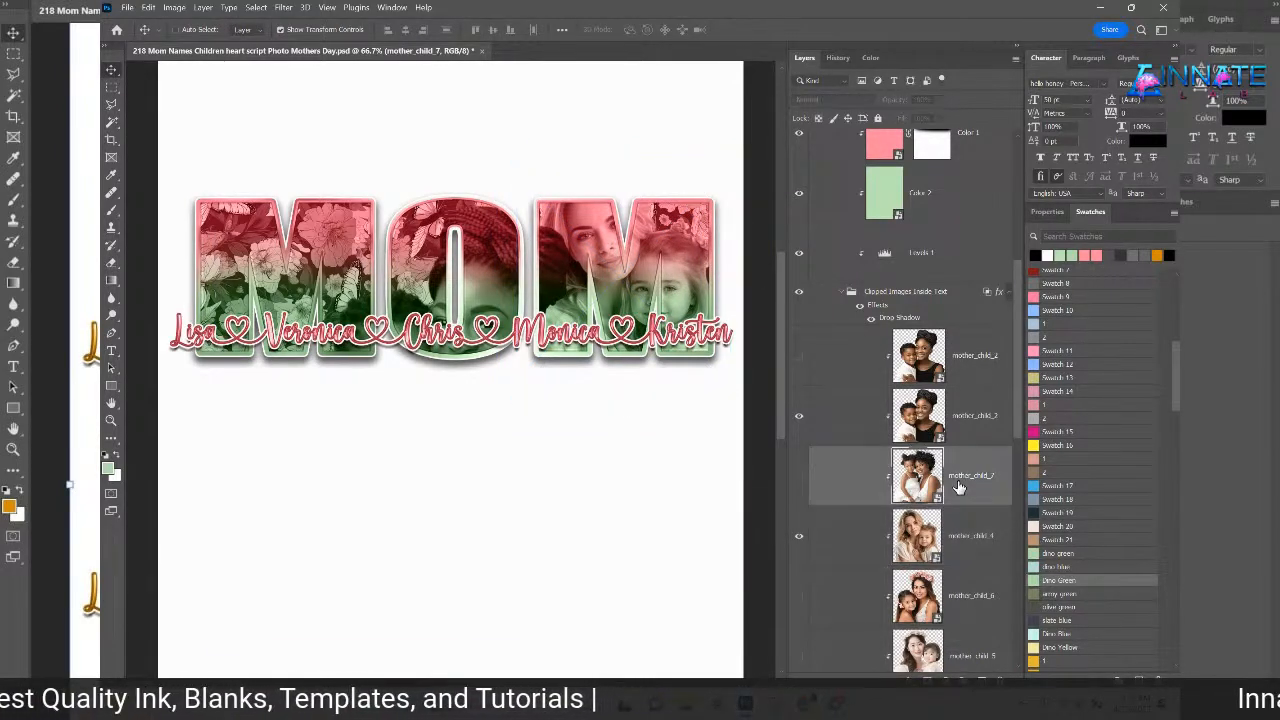
left_click(964, 430)
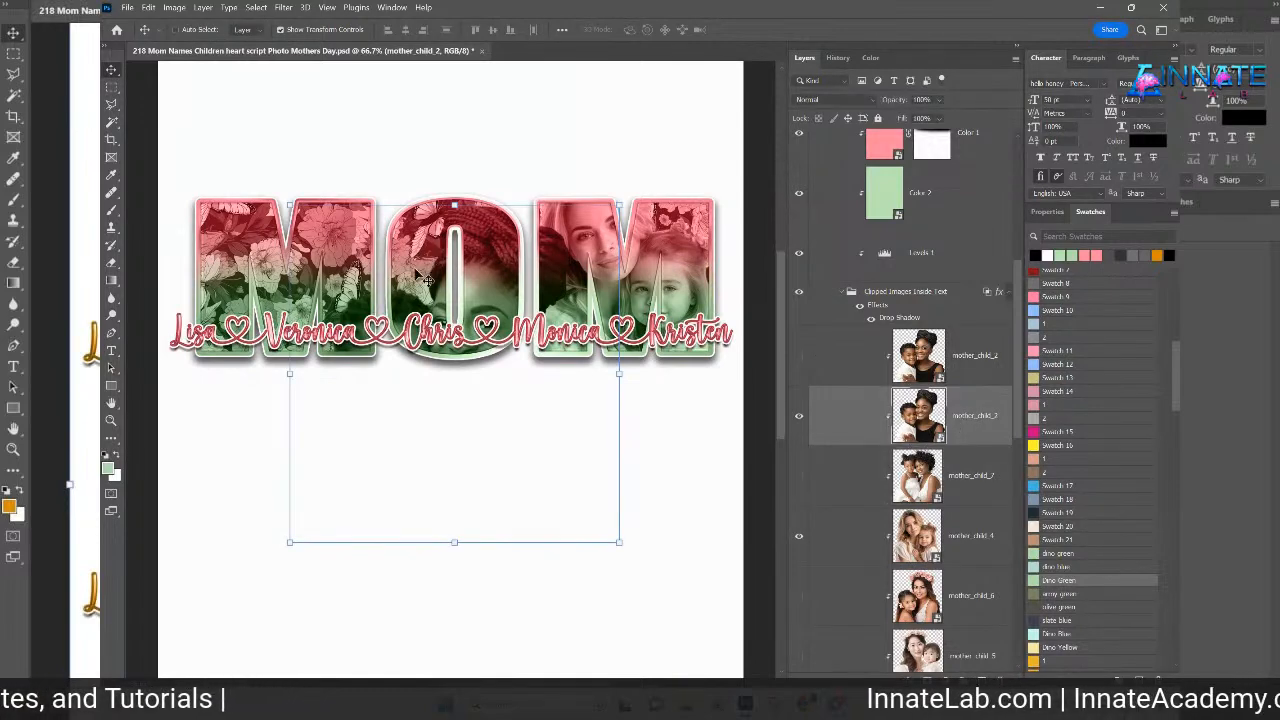
left_click_drag(450, 204, 450, 314)
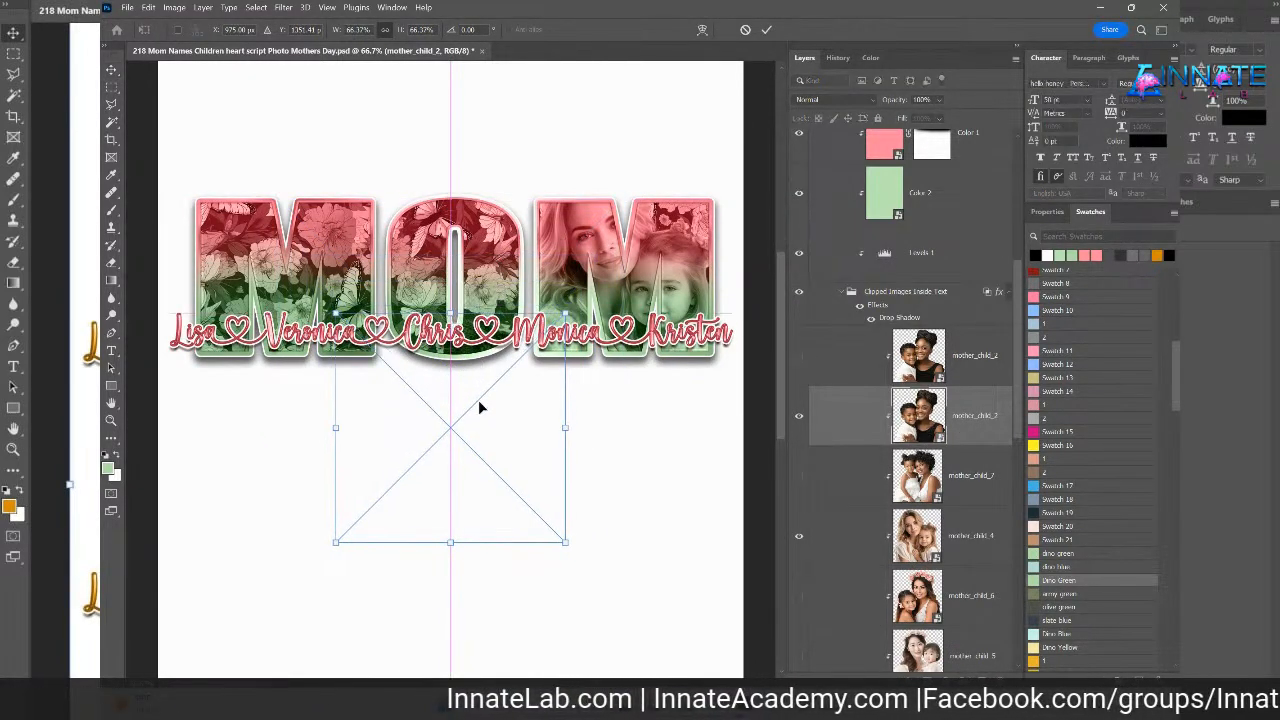
left_click_drag(481, 416, 492, 260)
key("Return")
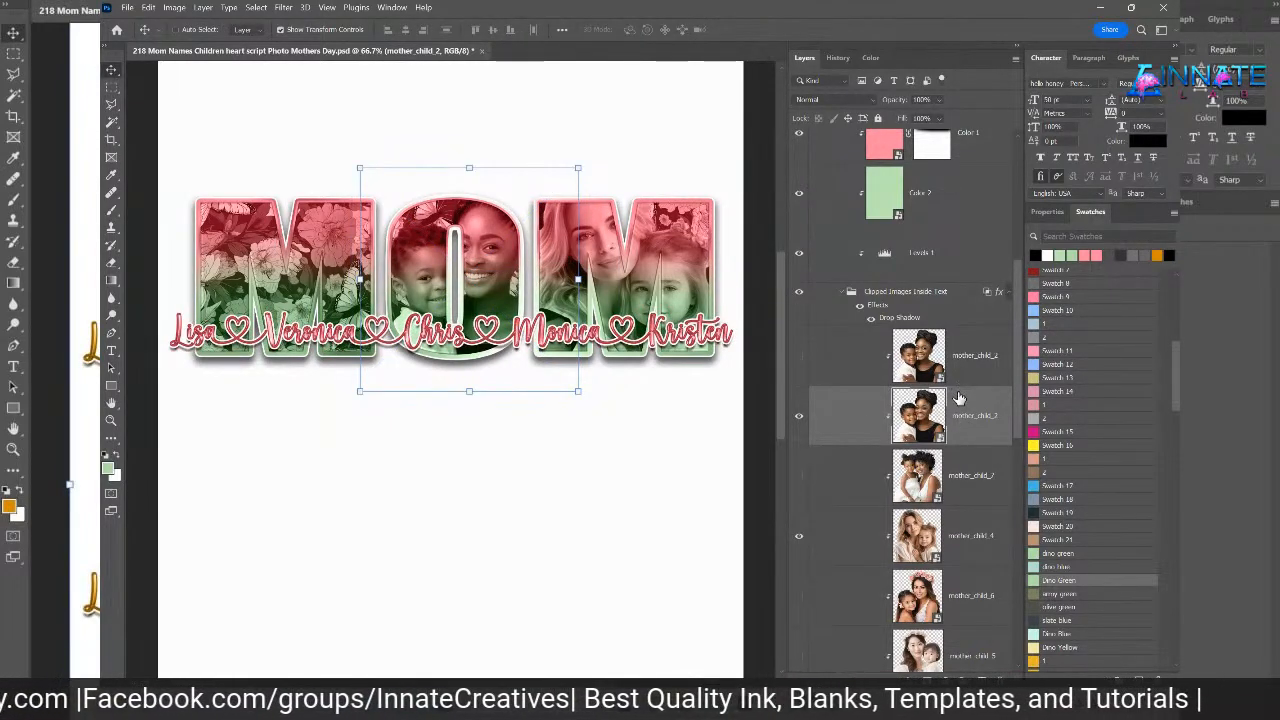
- Move the new mother_child_4 layer to the top of the clipped photos, followed by the visible mother_child_2 above its hidden original
left_click(985, 538)
left_click_drag(985, 538, 962, 350)
left_click(975, 478)
left_click_drag(975, 478, 955, 408)
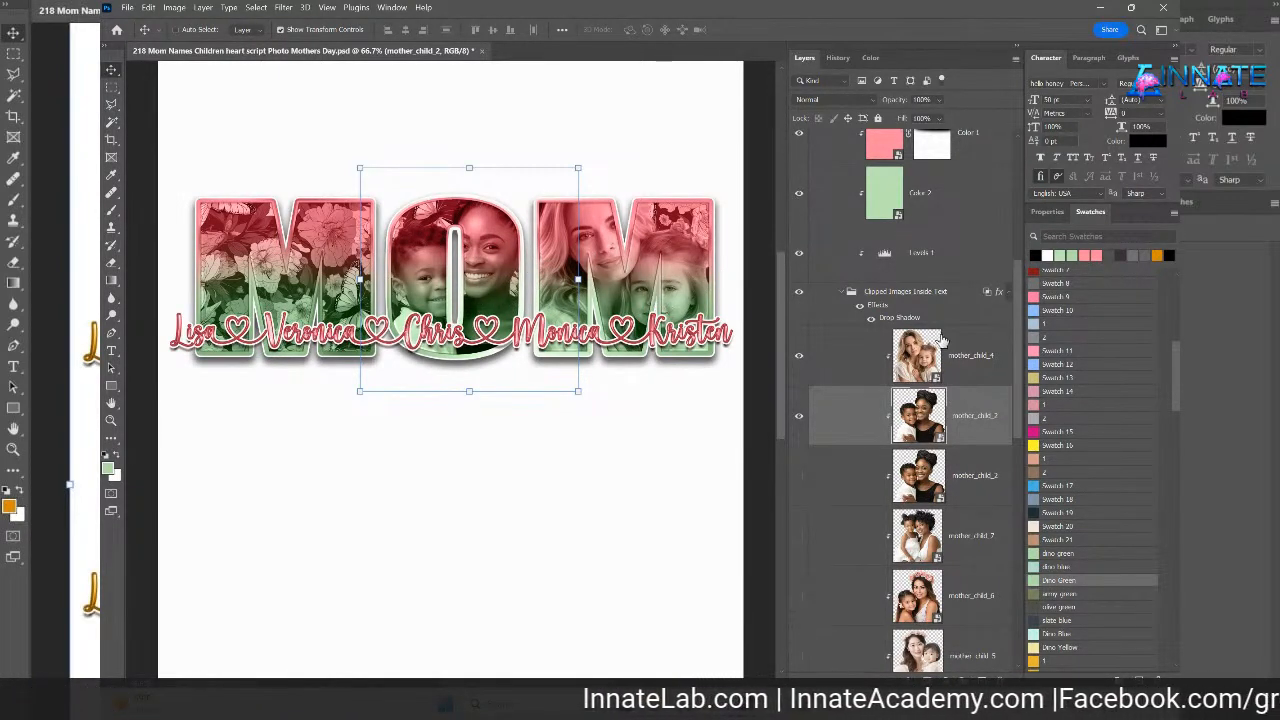
left_click(968, 378)
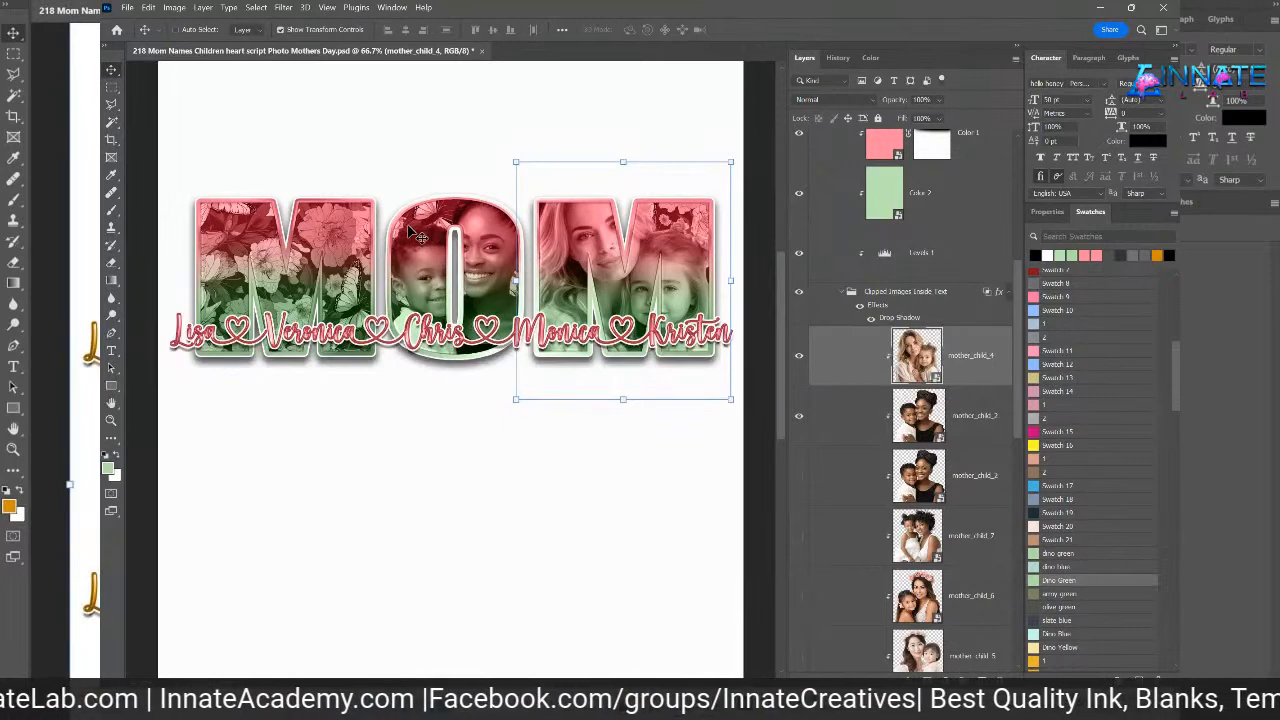
- Hide the newly placed mother_child_4 and mother_child_2 photos, and show the template's original mother_child_2, 6, 5, 4 and 3 layers
left_click(797, 360)
left_click(798, 418)
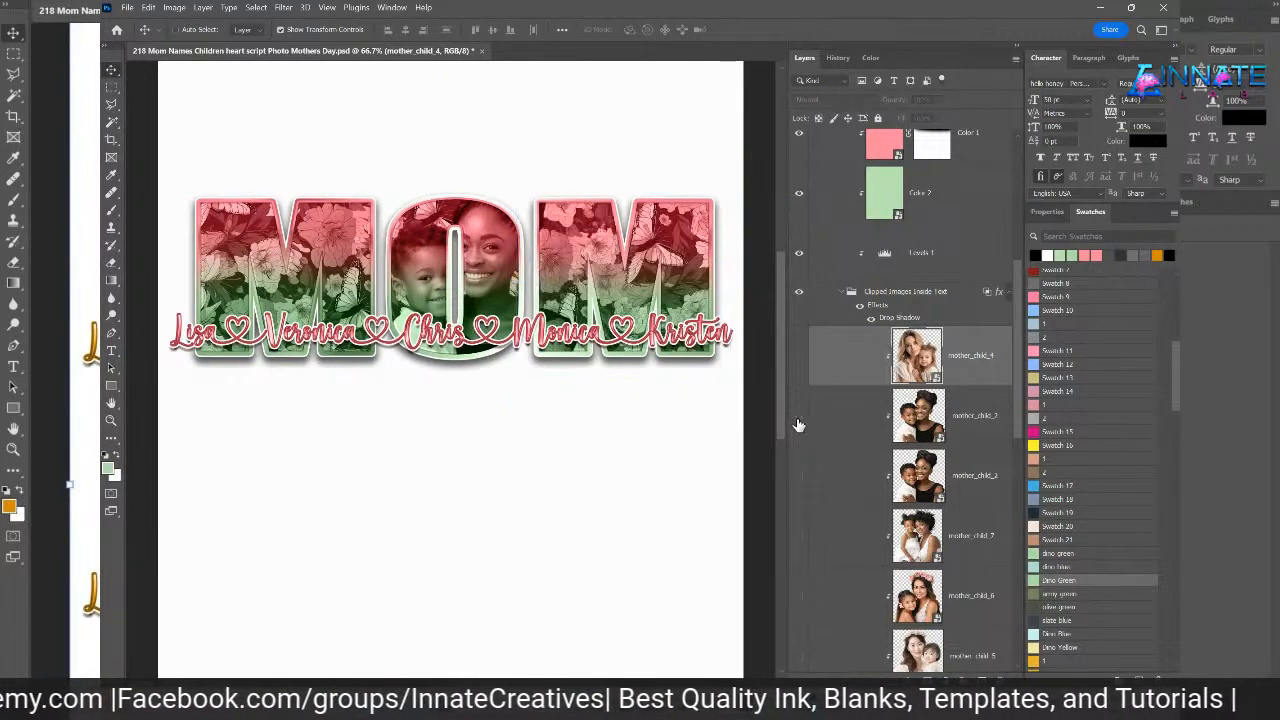
left_click(798, 477)
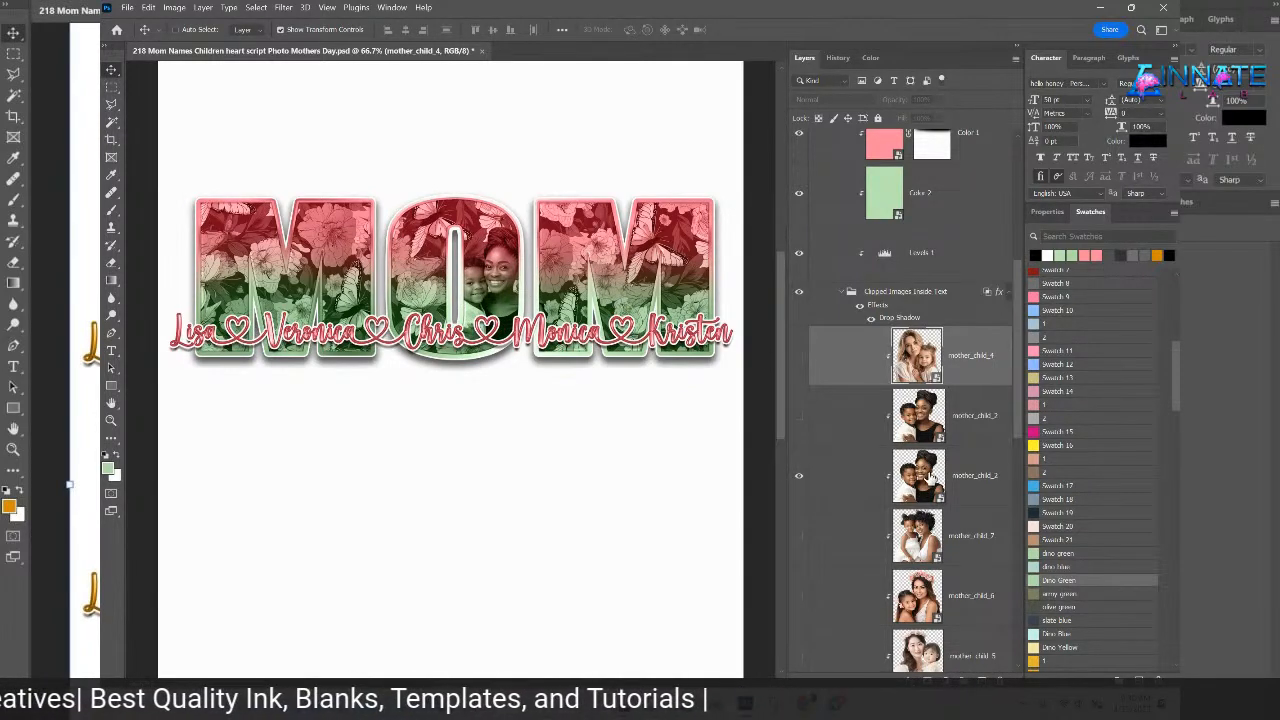
scroll(879, 488, "down", 2)
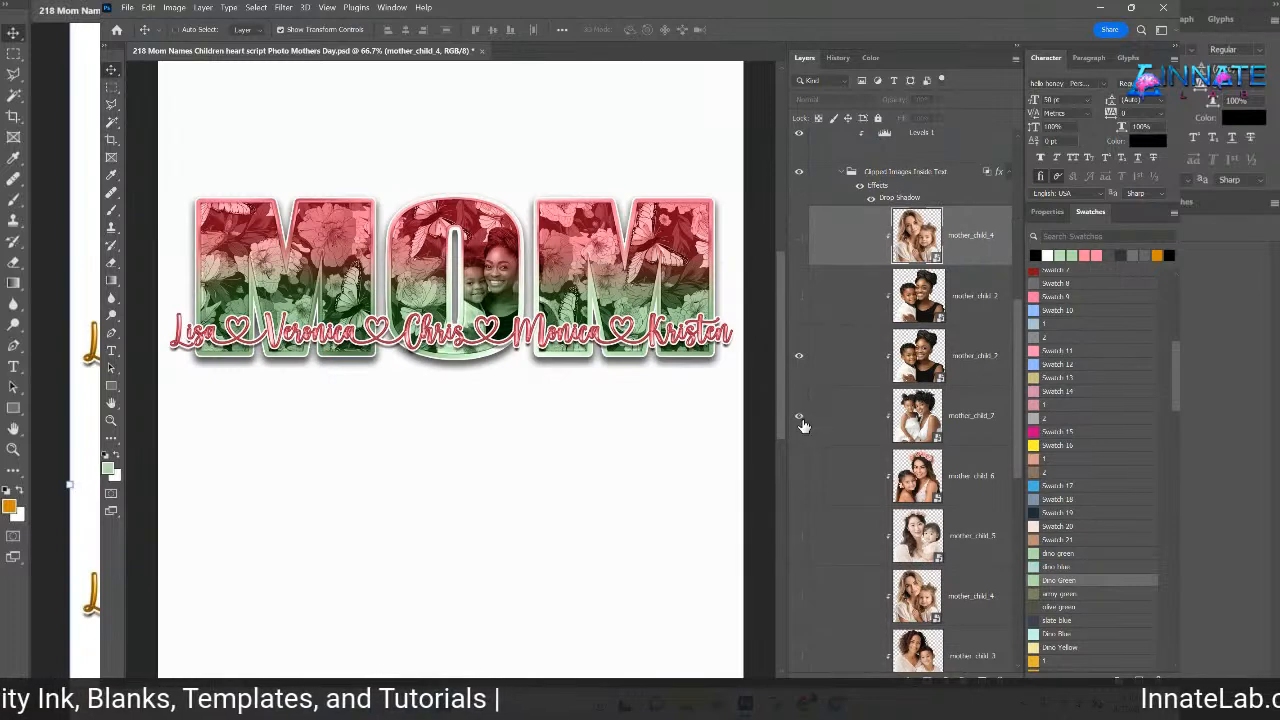
left_click(799, 490)
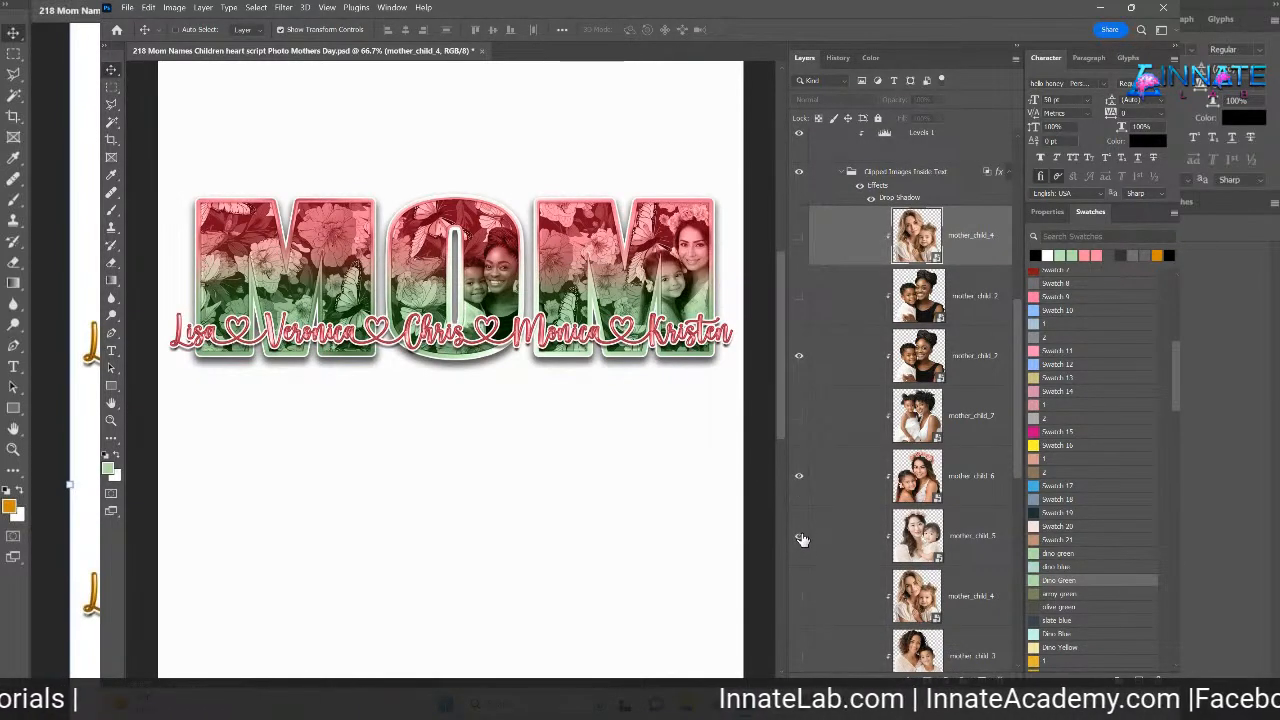
left_click(799, 537)
scroll(805, 543, "down", 3)
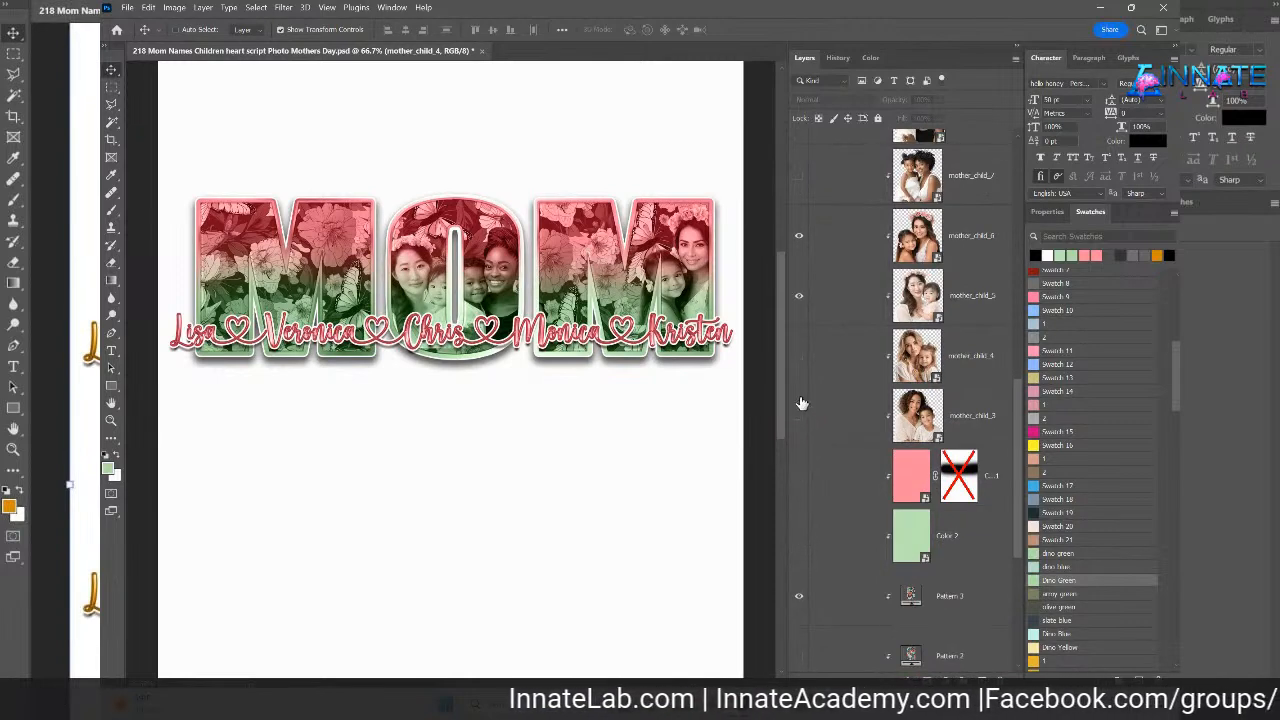
left_click(799, 356)
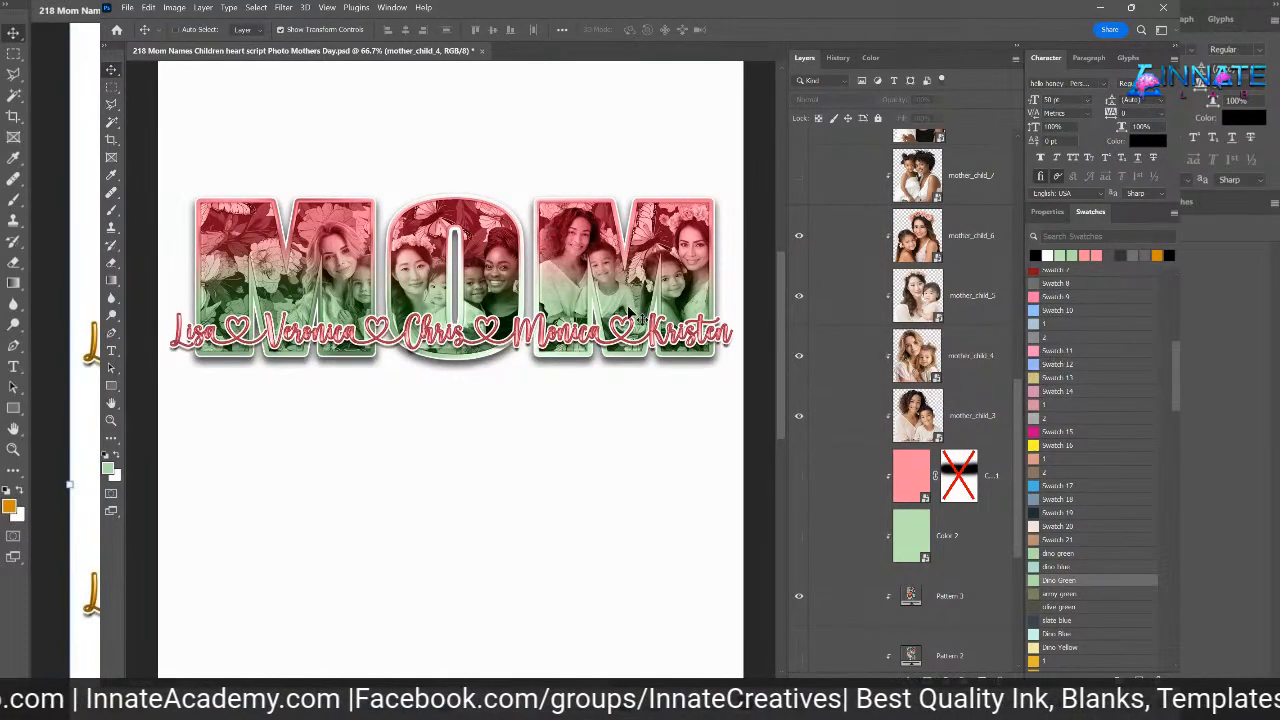
scroll(1007, 420, "up", 3)
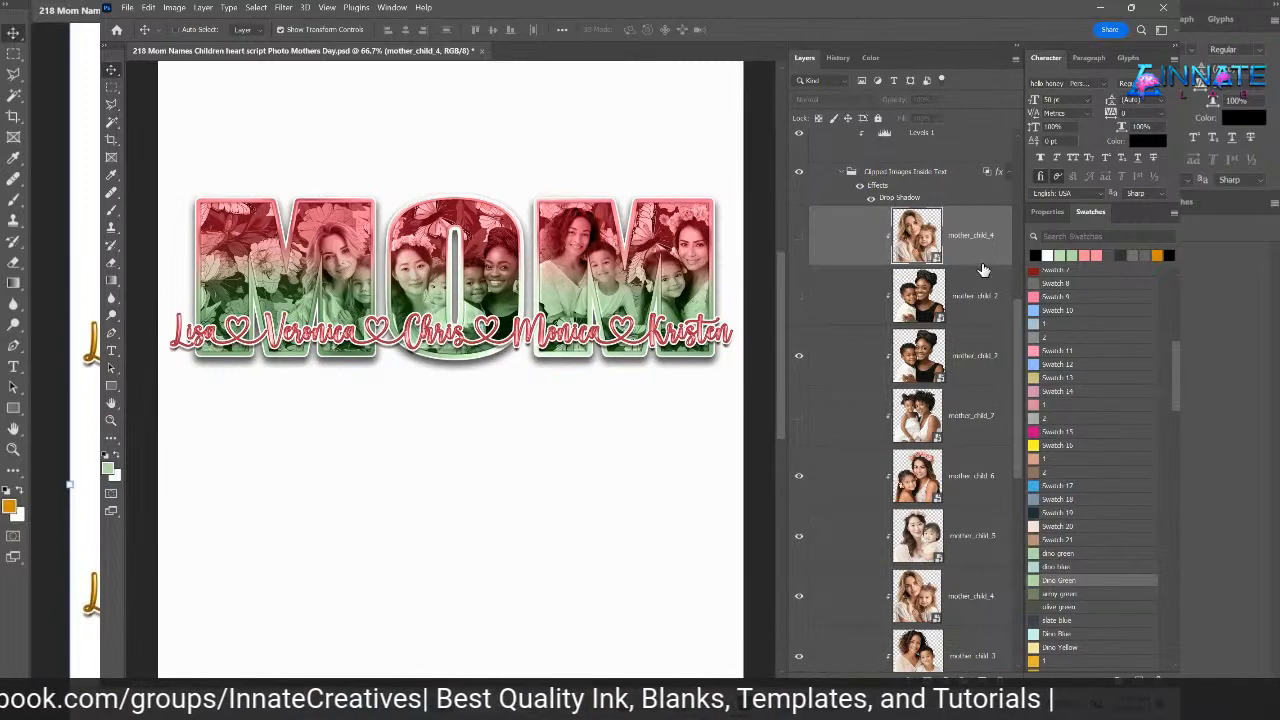
- Open the file "mother child 7 bg removal example psd vs rbg" from the 218 folder
left_click(127, 9)
left_click(136, 37)
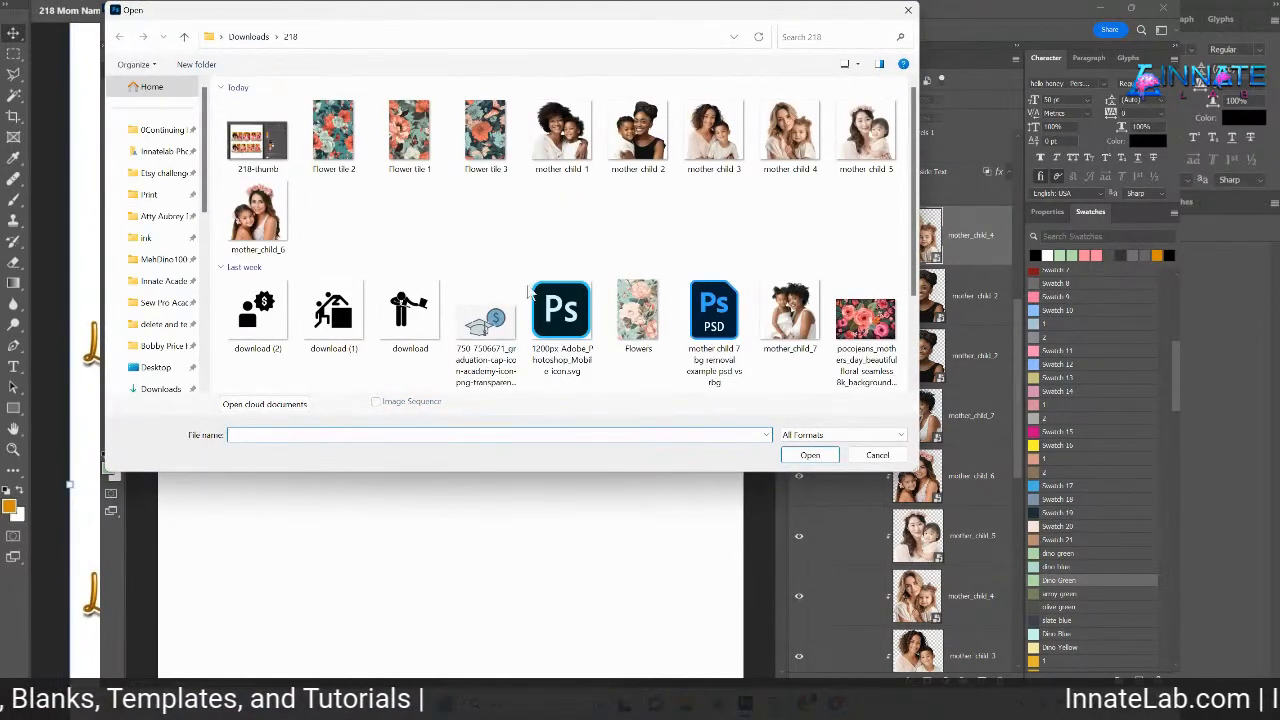
scroll(690, 334, "down", 1)
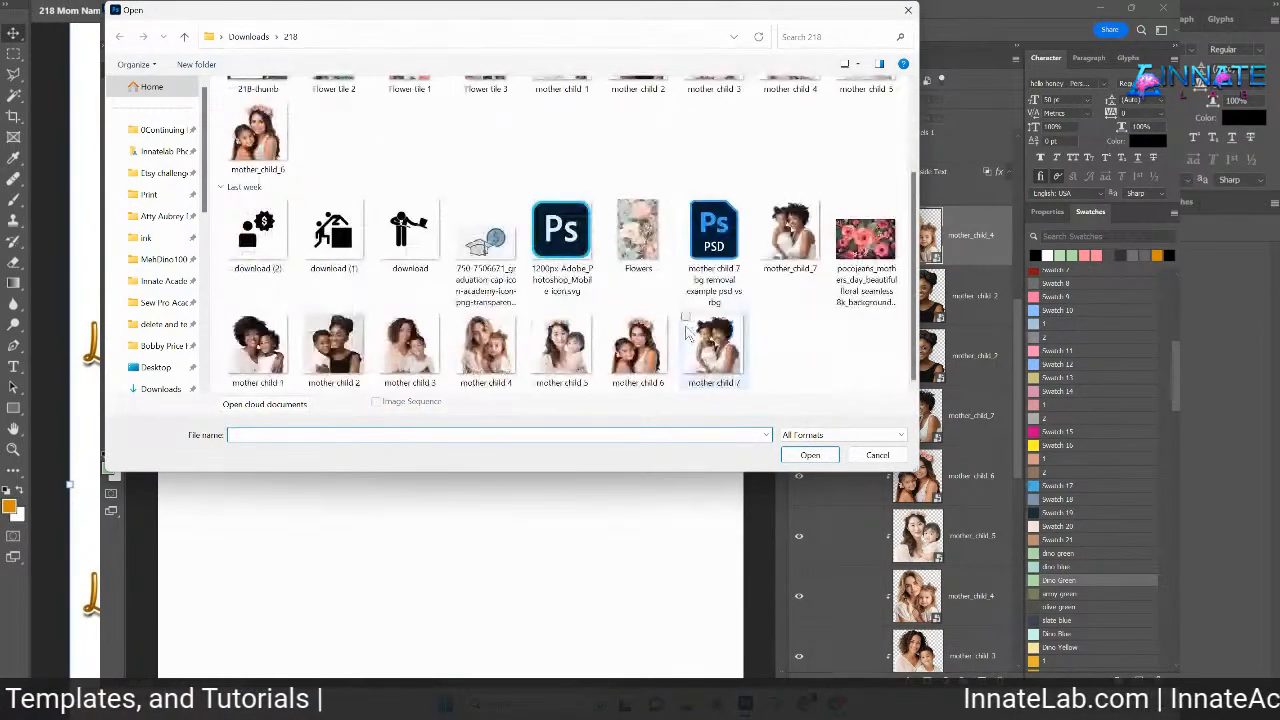
double_click(708, 250)
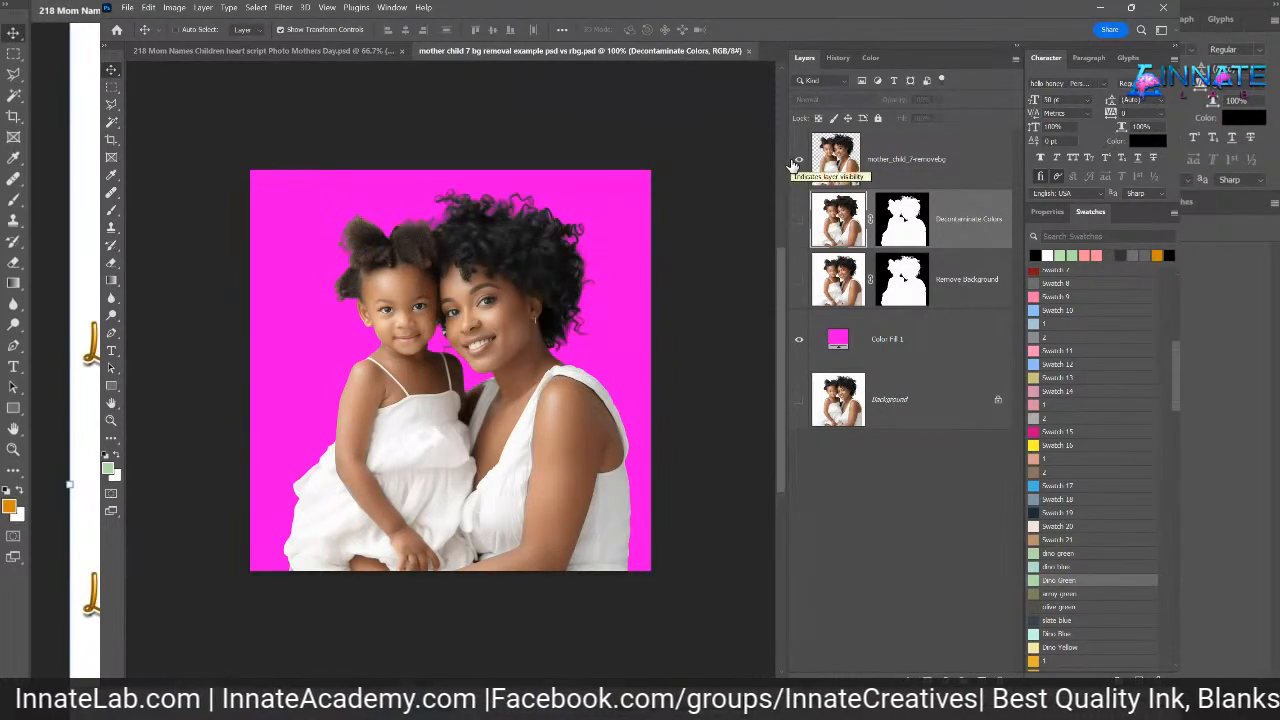
- Hide the mother_child_7-removebg and Color Fill 1 layers, and show the original Background photo
left_click(797, 163)
left_click(798, 400)
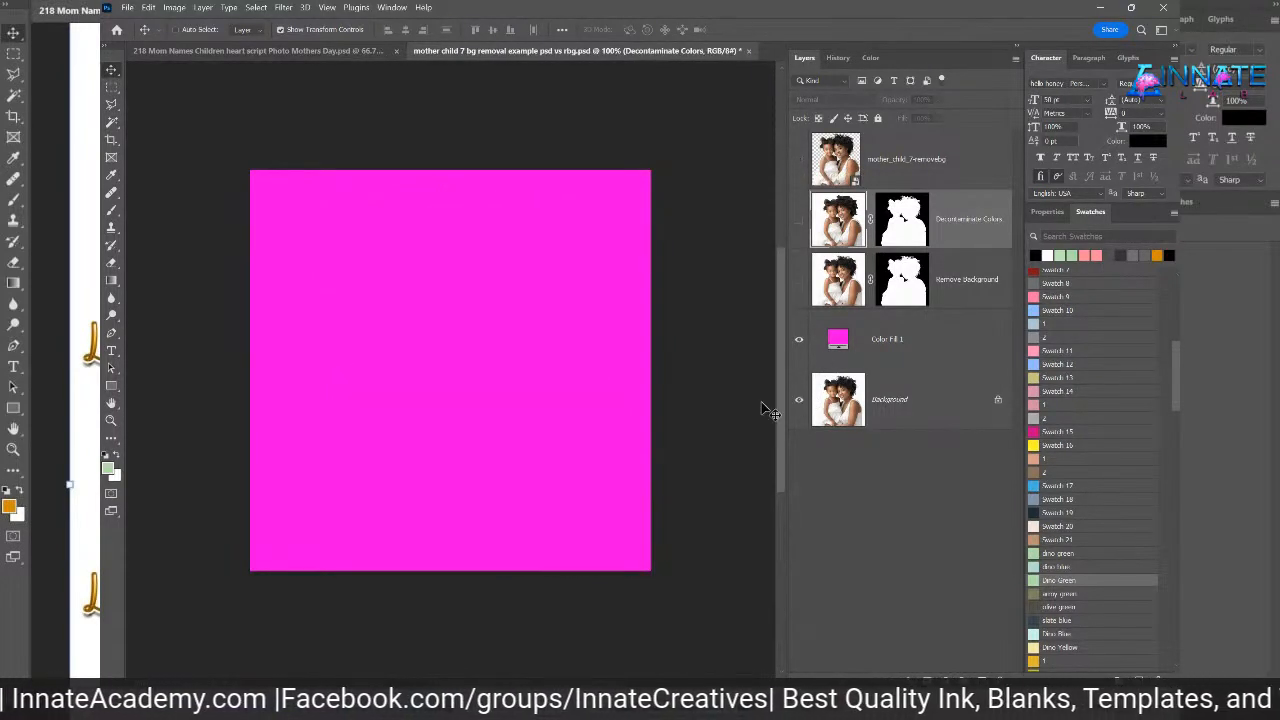
left_click(798, 340)
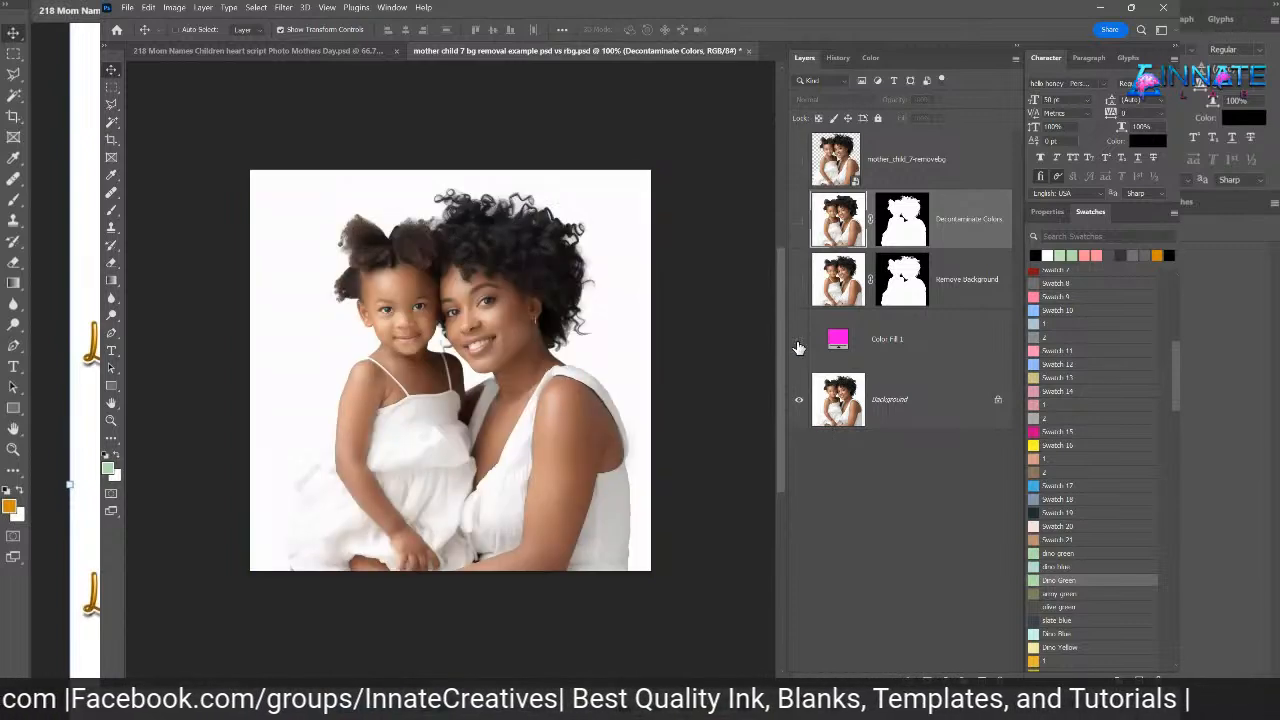
- Duplicate the Background layer within the same document, keeping the name Background
left_click(914, 352)
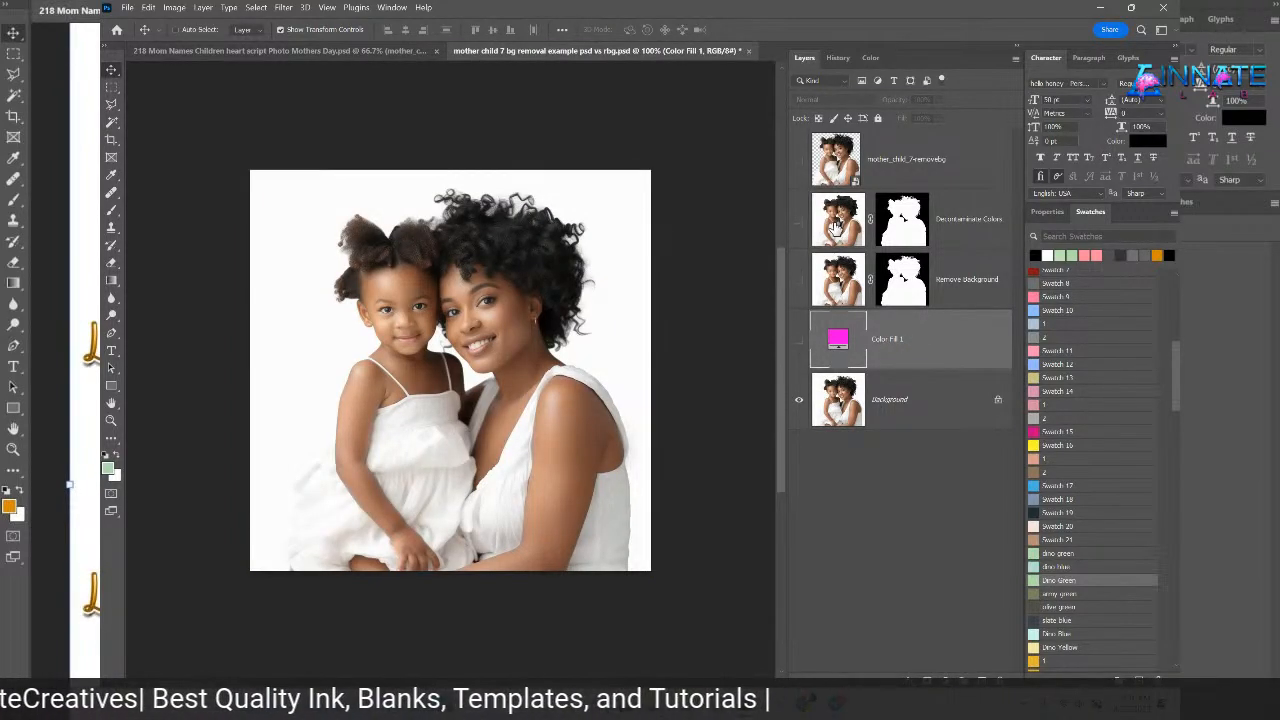
left_click(927, 405)
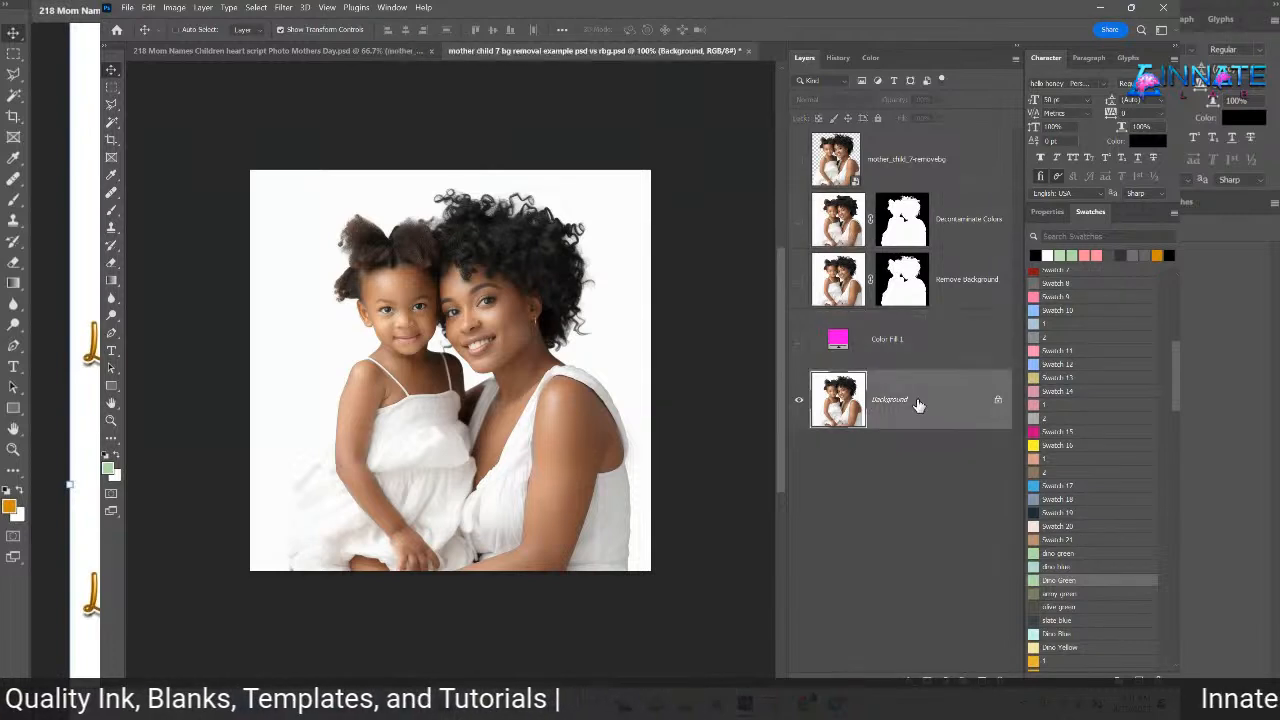
right_click(909, 402)
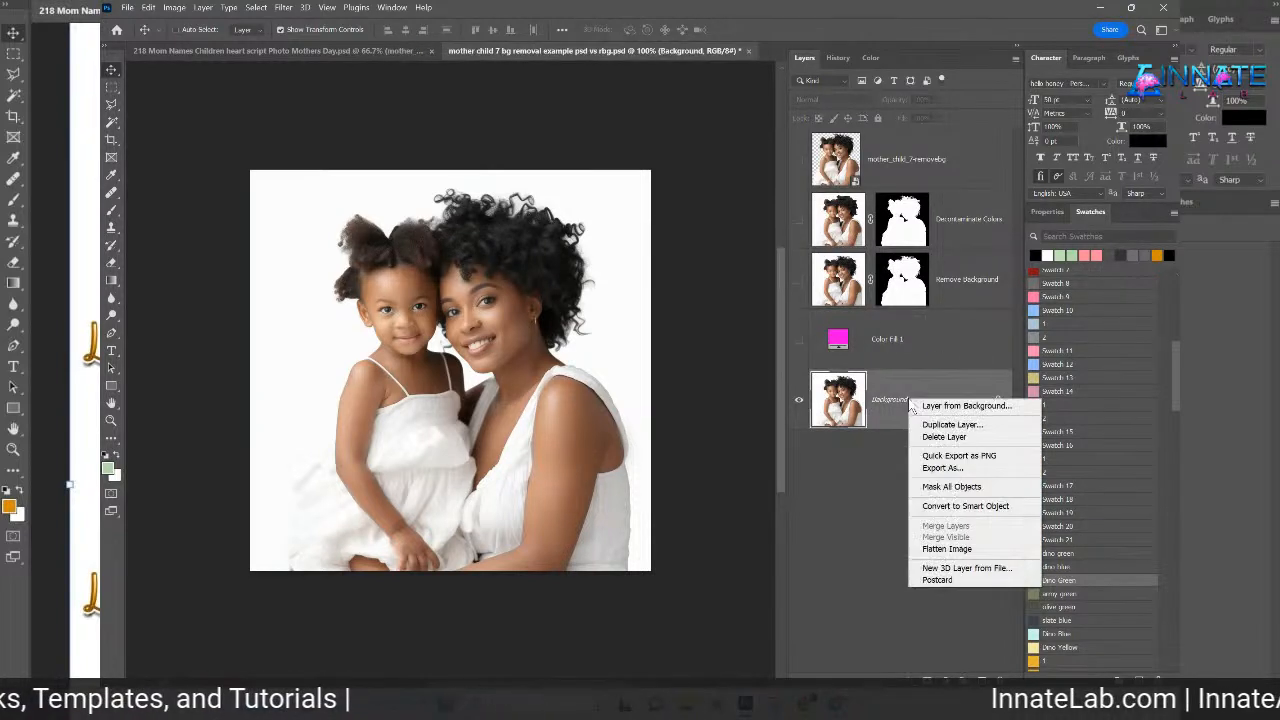
left_click(963, 426)
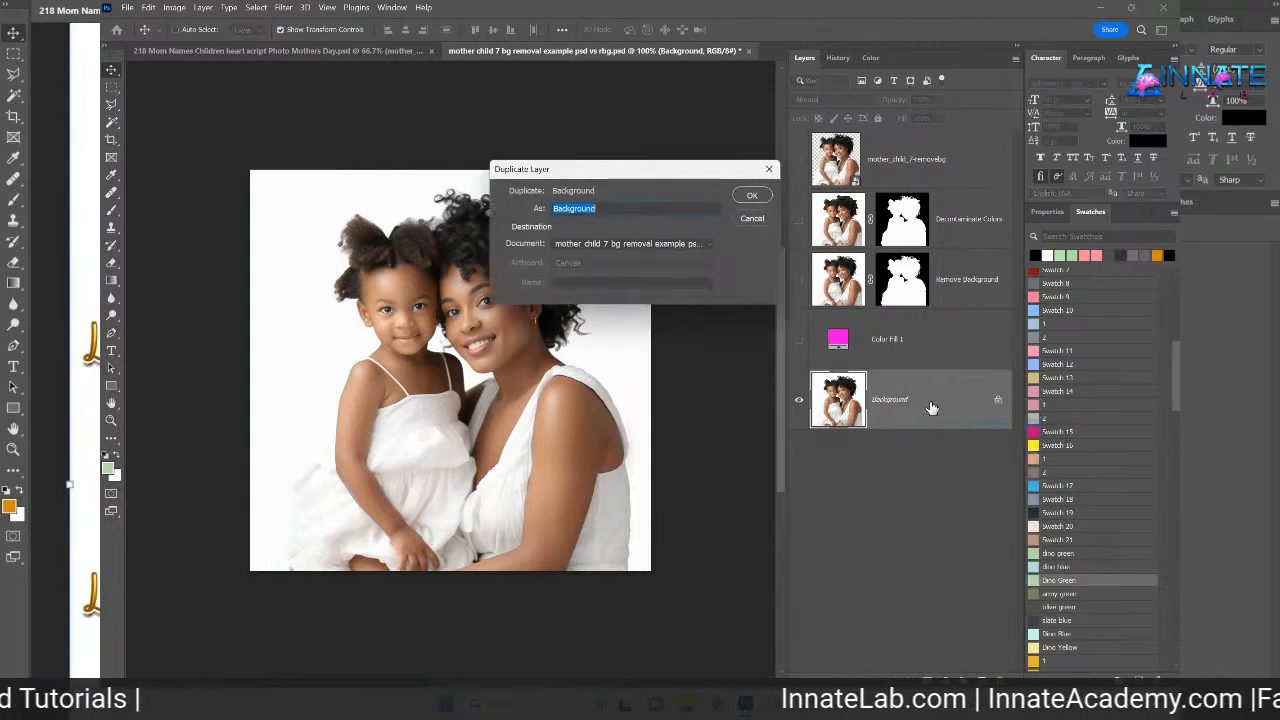
left_click(746, 198)
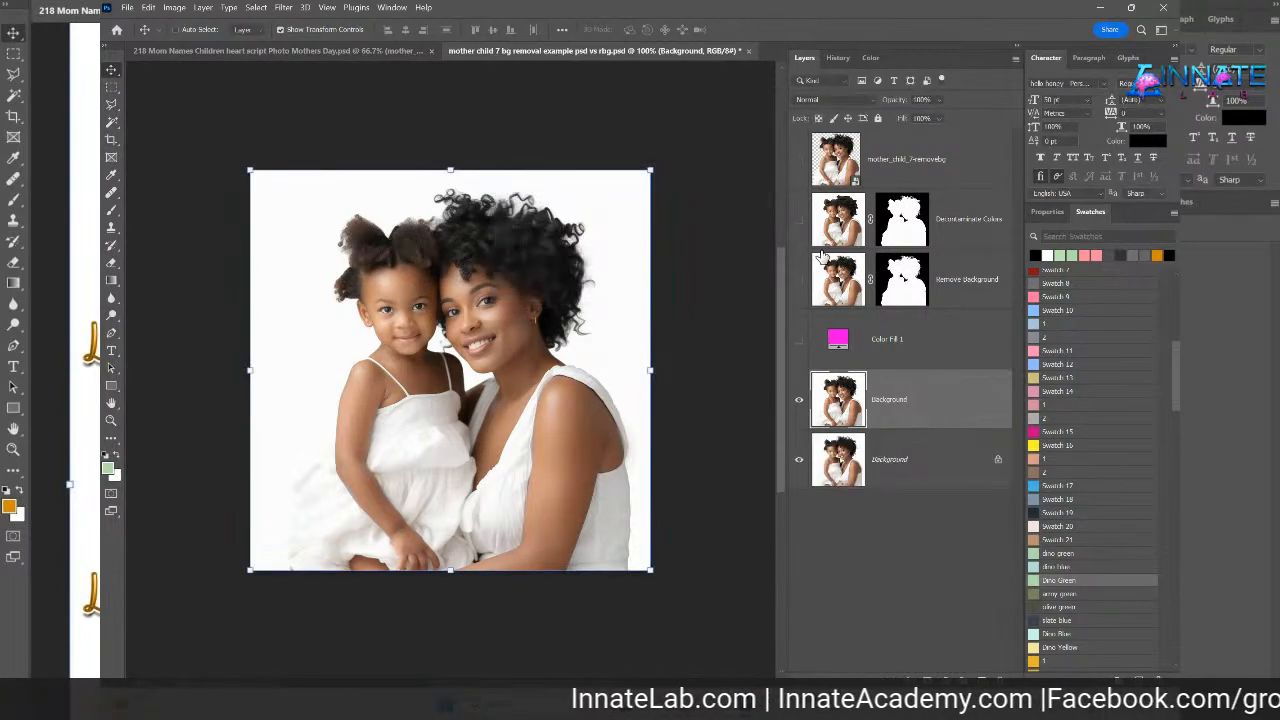
- Remove the background from the duplicated photo layer with the Remove Background quick action and hide the locked original
left_click(1046, 213)
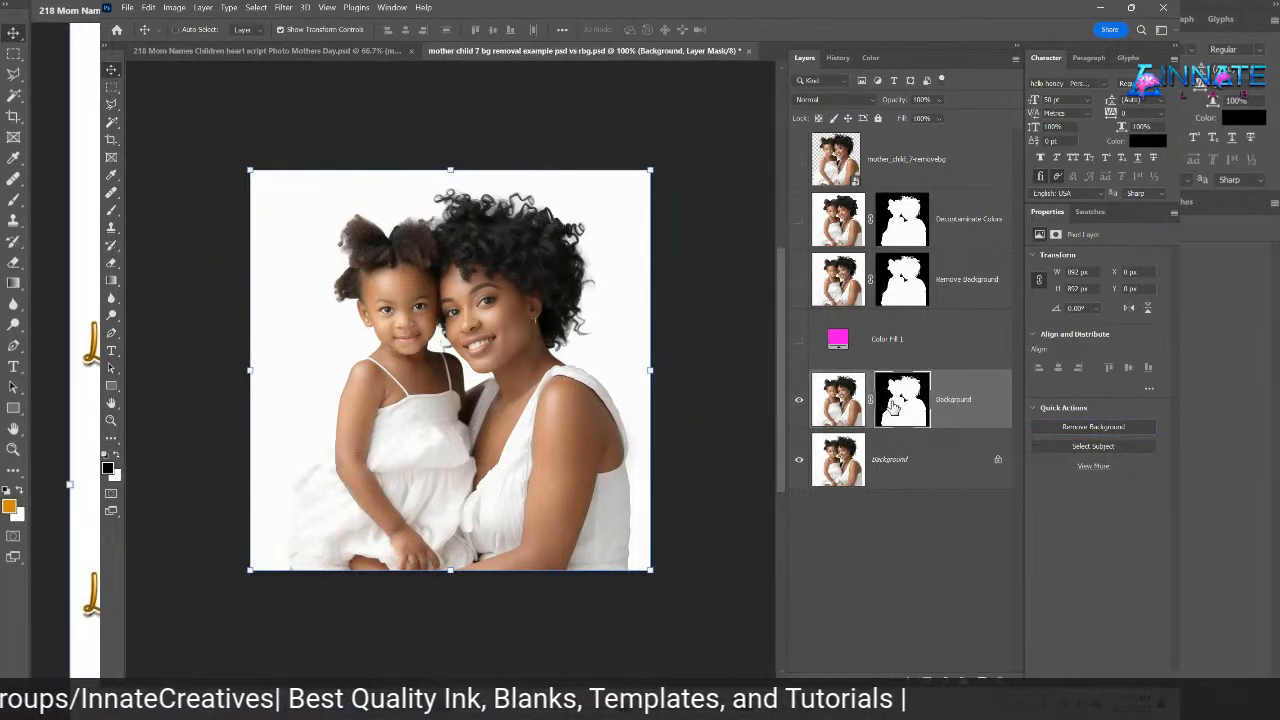
left_click(798, 463)
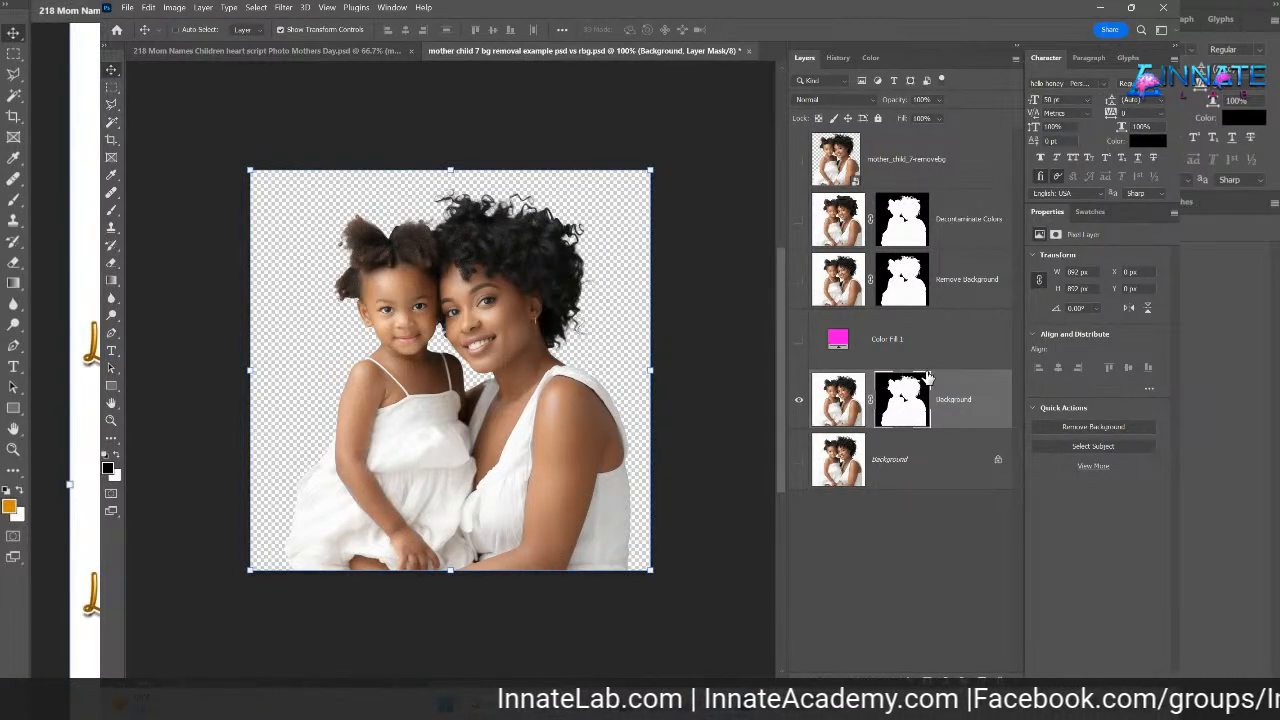
- Refine the duplicate layer's mask around the curly hair in Select and Mask, using Refine Hair and Decontaminate Colors
key("ctrl+plus")
key("ctrl+plus")
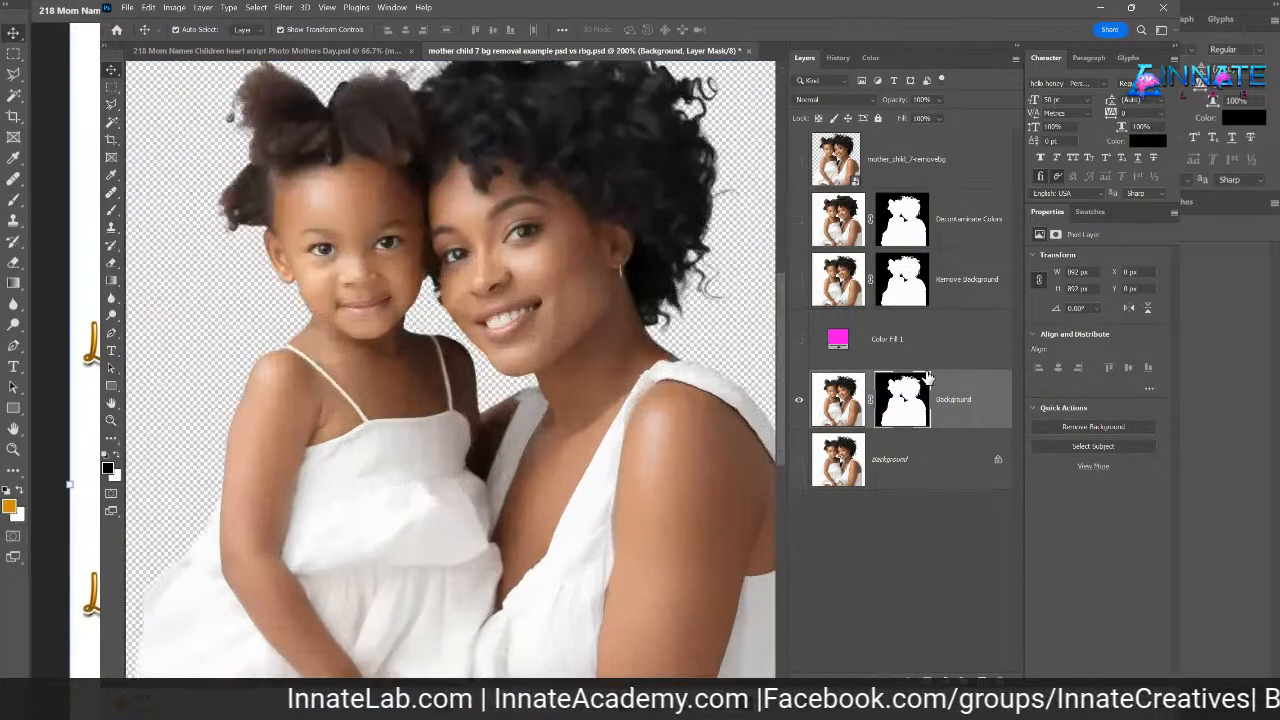
left_click_drag(578, 362, 535, 452)
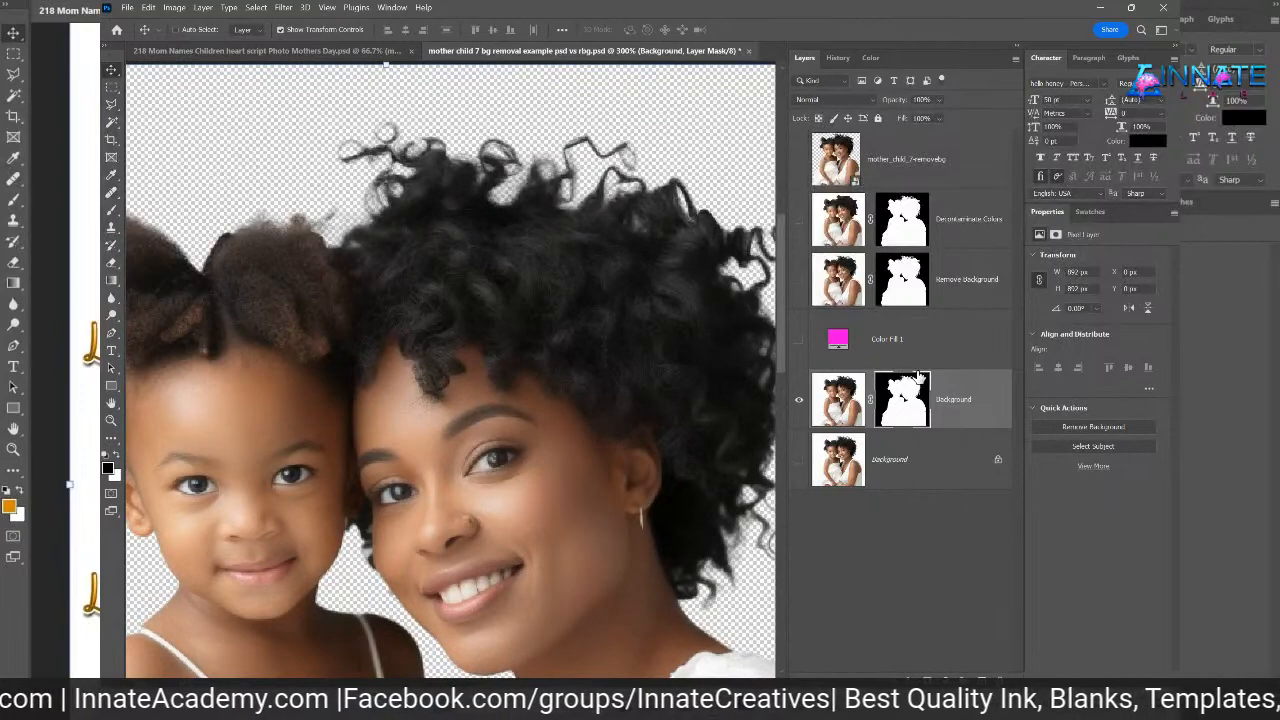
left_click(926, 418)
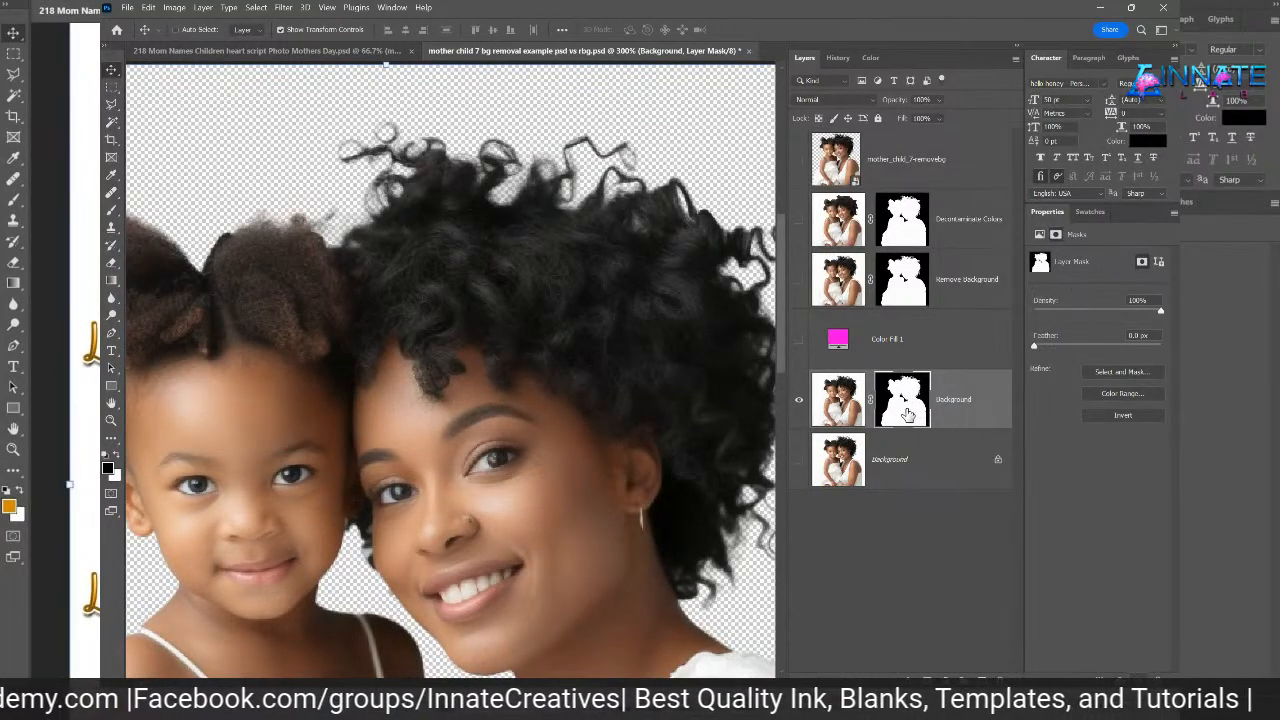
left_click(1120, 373)
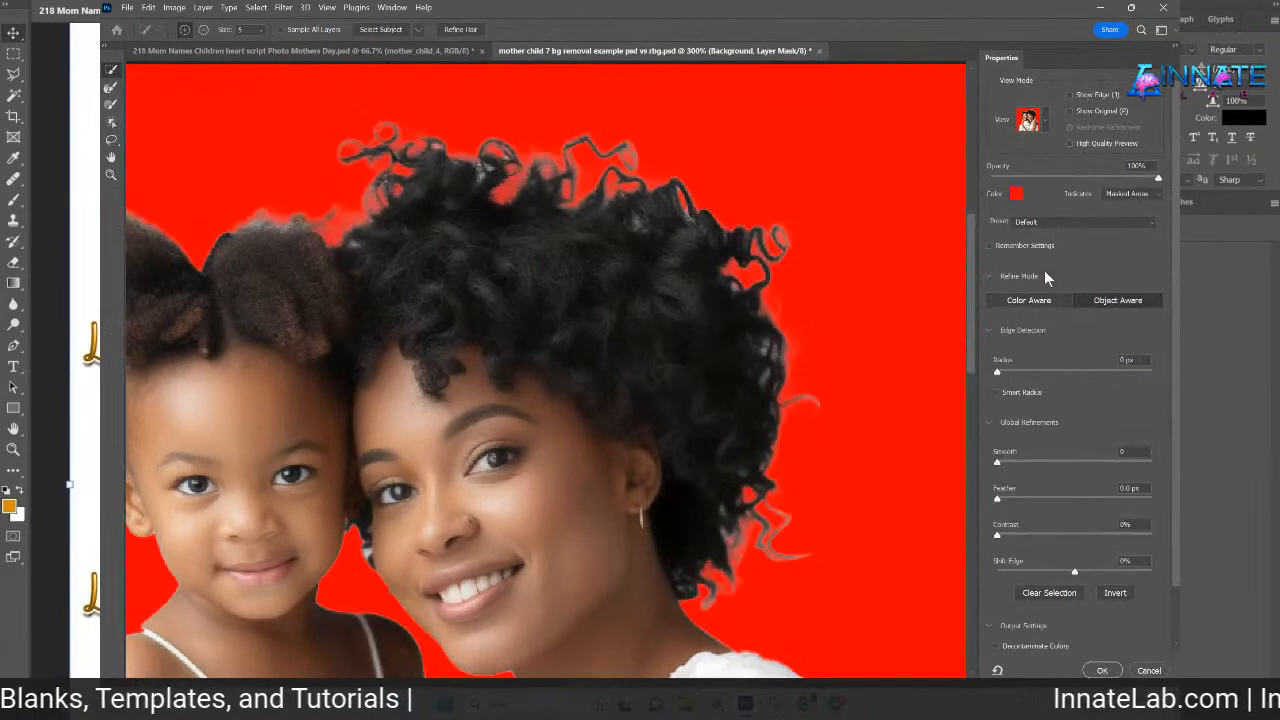
left_click(1042, 645)
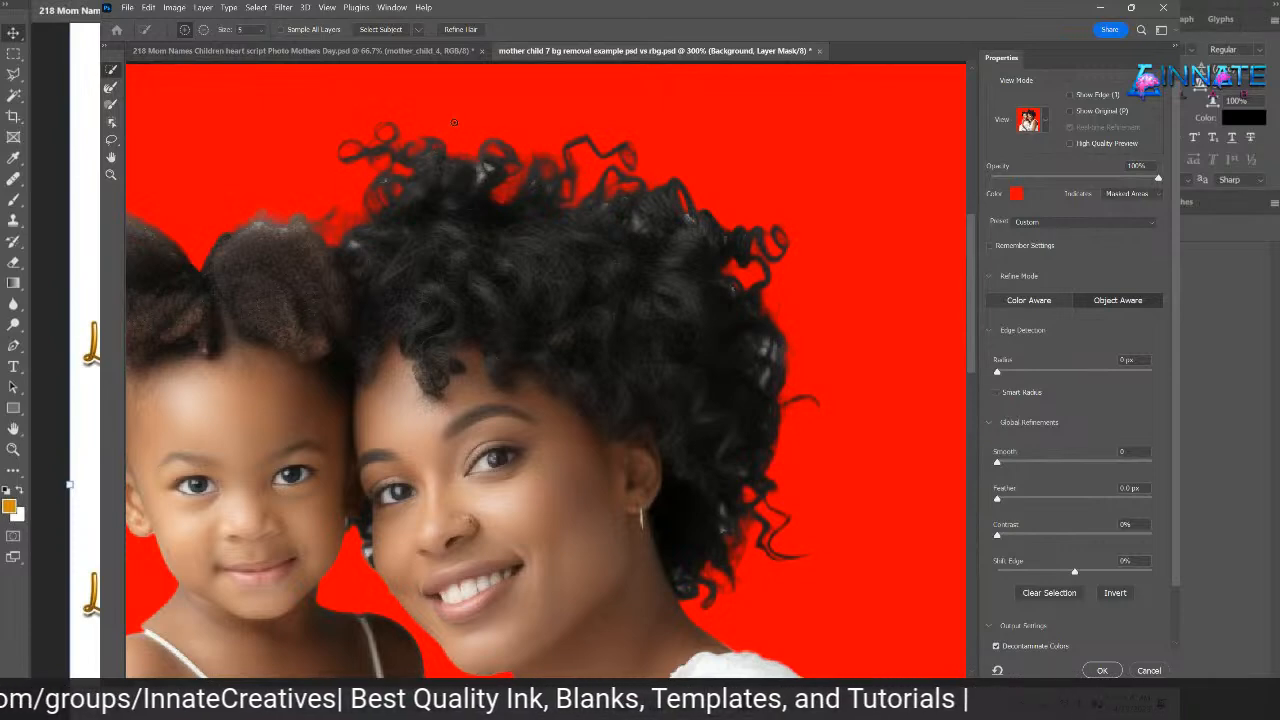
left_click(460, 30)
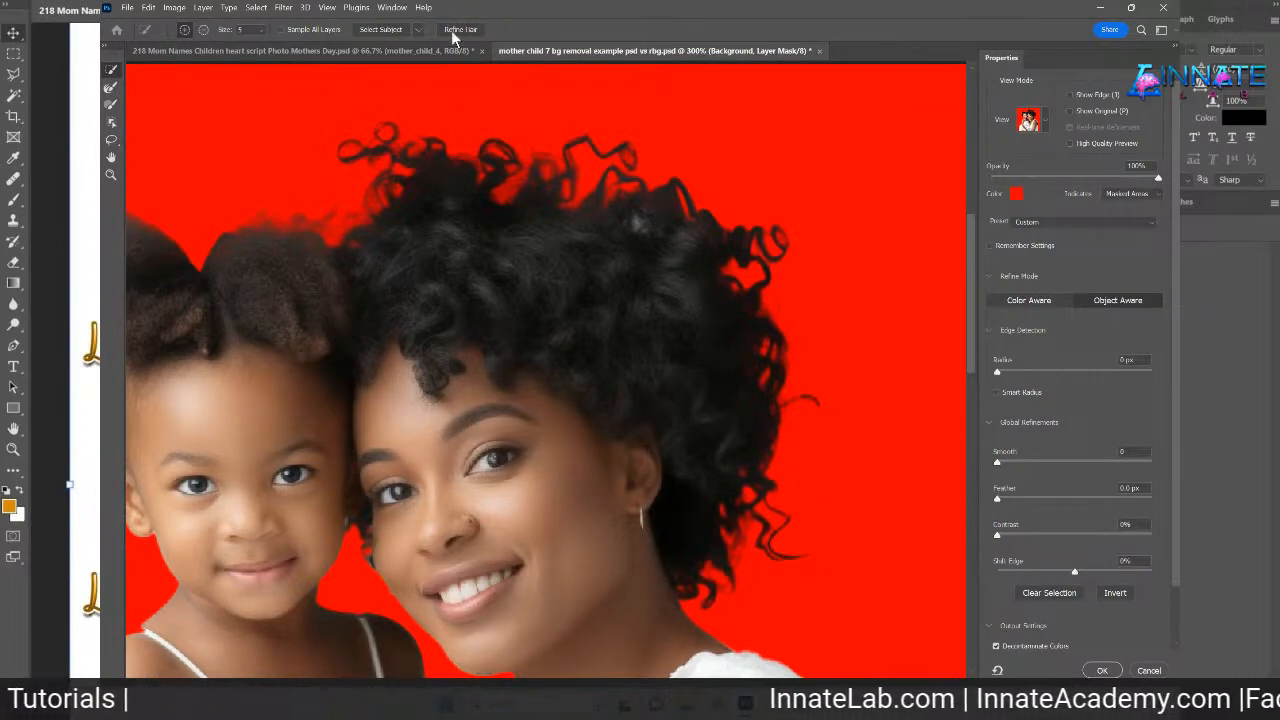
left_click(1102, 670)
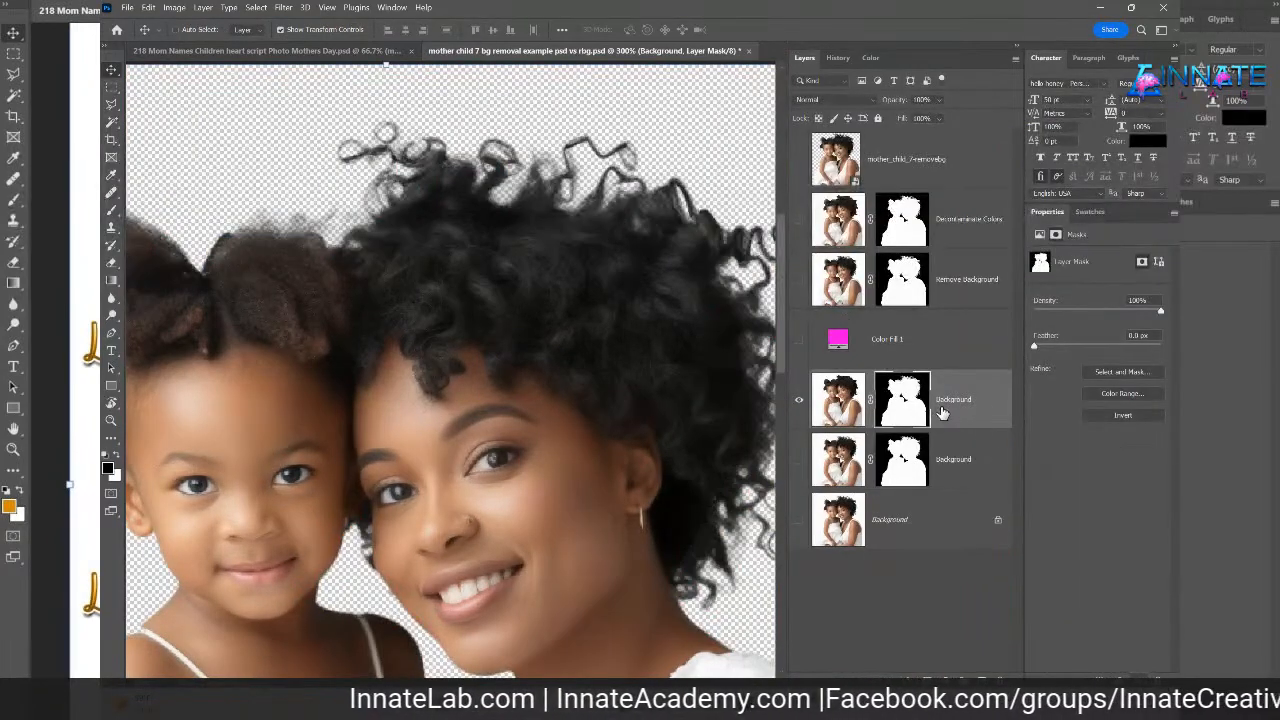
- Show the magenta Color Fill 1 layer and move it beneath both masked photo copies, directly above the locked Background
left_click(962, 472)
left_click(930, 400)
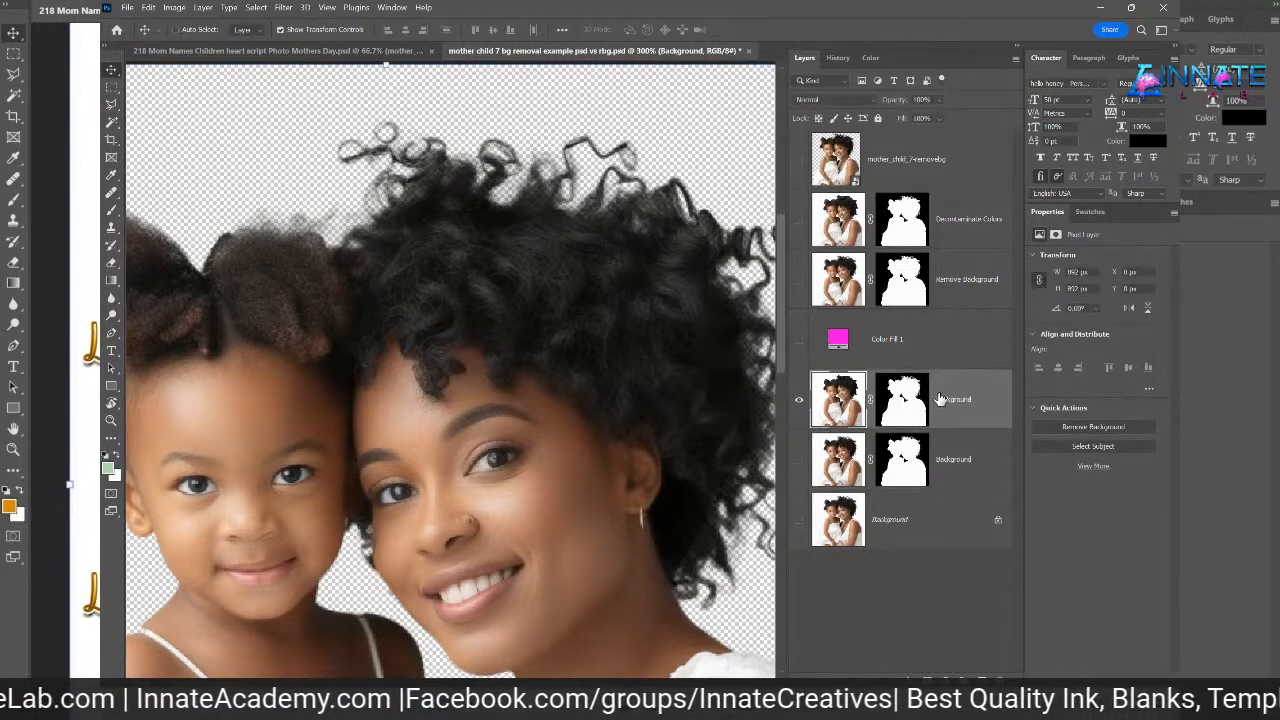
left_click(798, 340)
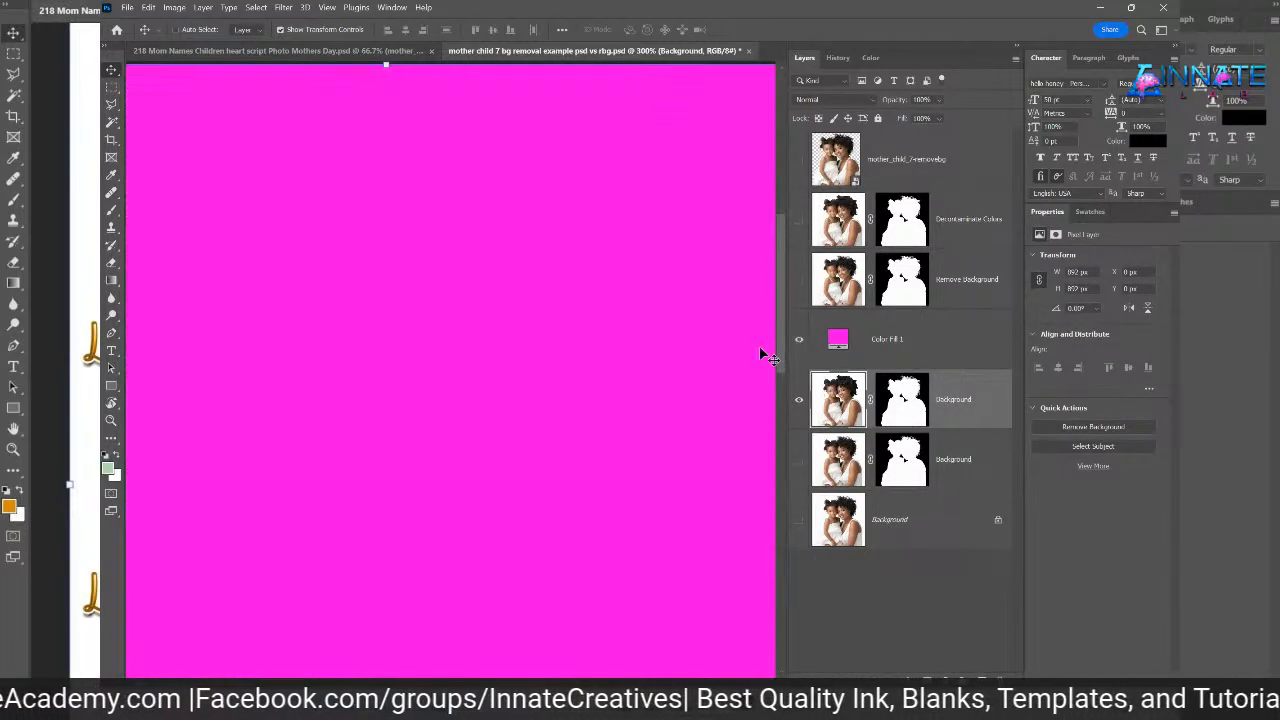
left_click_drag(914, 342, 920, 489)
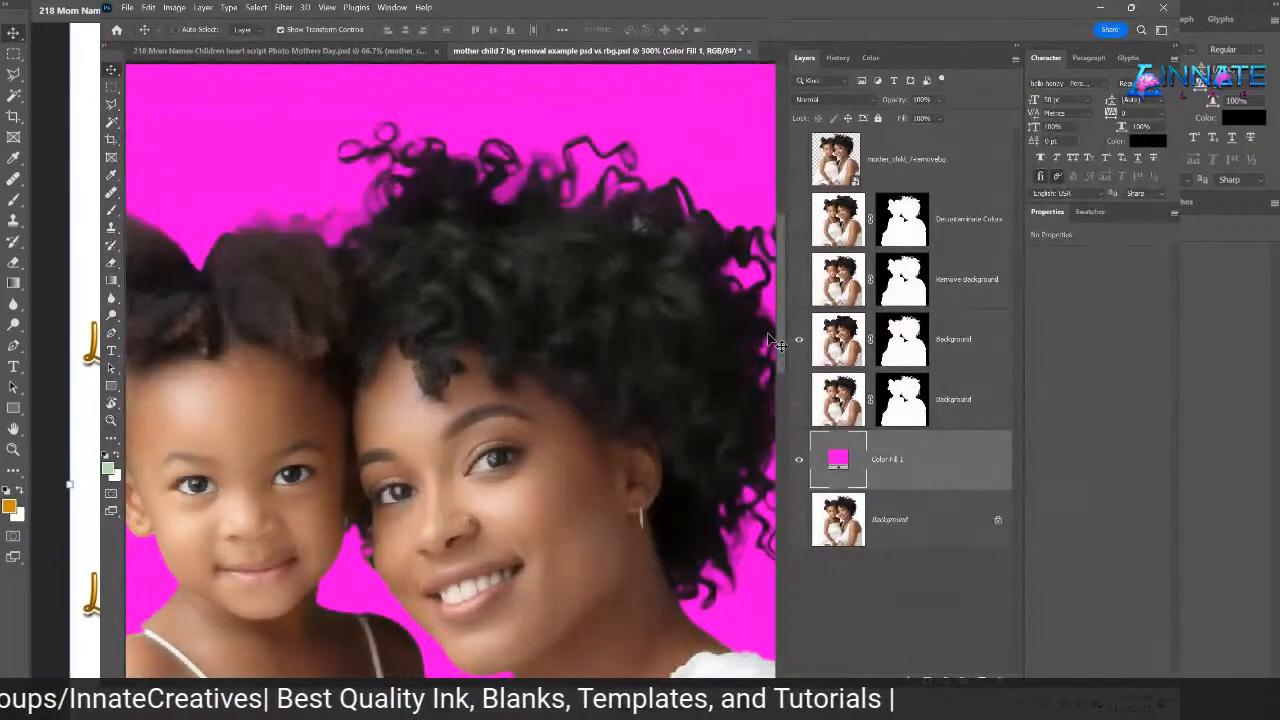
- Compare the curly hair edges of the mother_child_7-removebg layer with the refined Background copy over the magenta fill
left_click(966, 293)
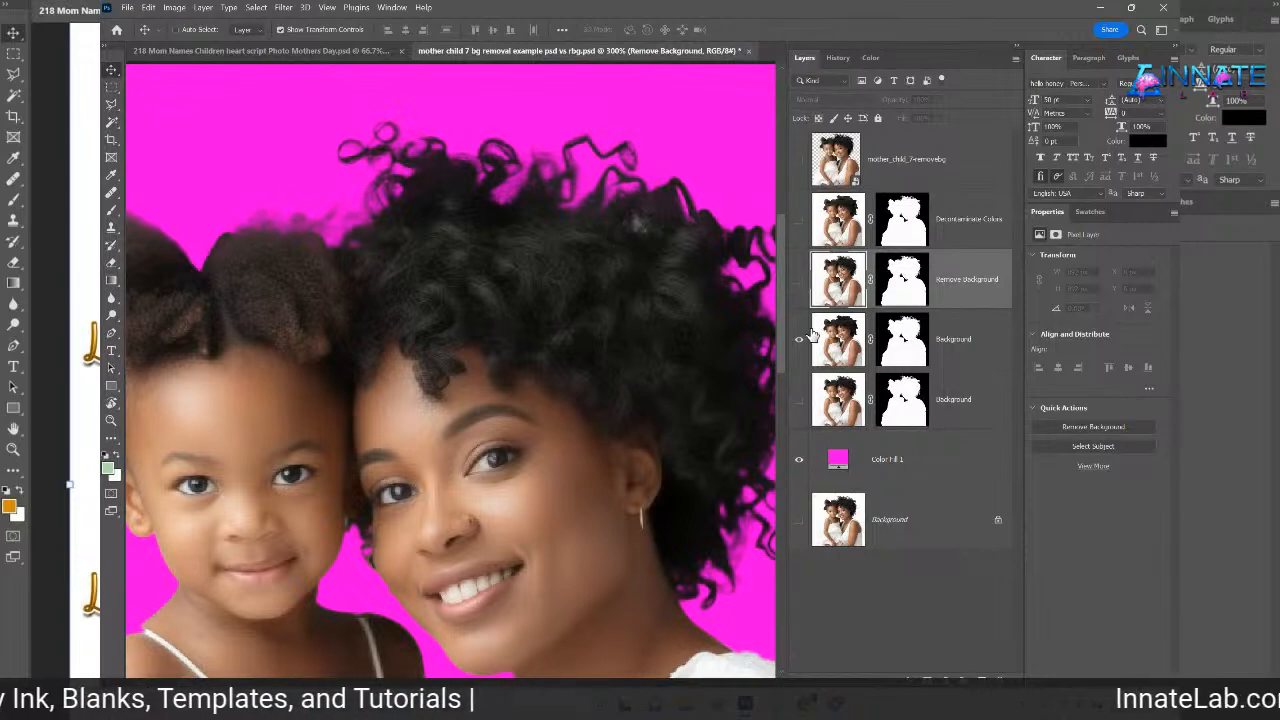
left_click(800, 163)
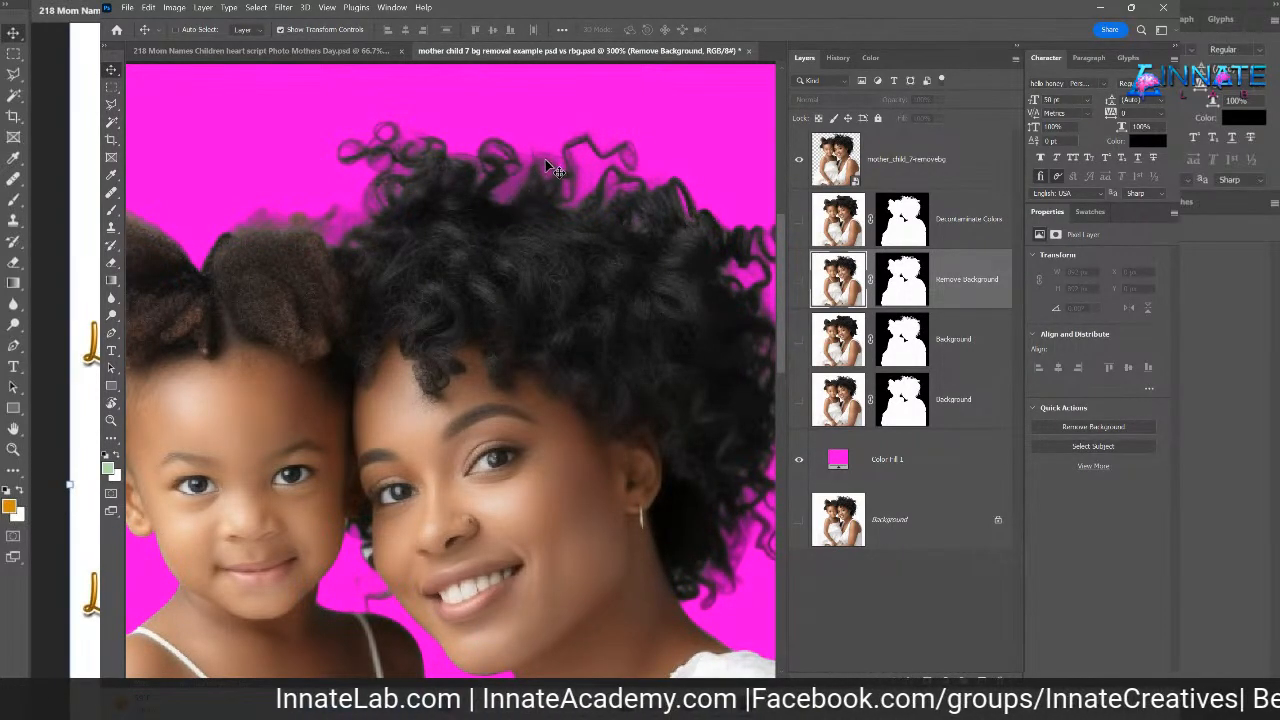
left_click(799, 160)
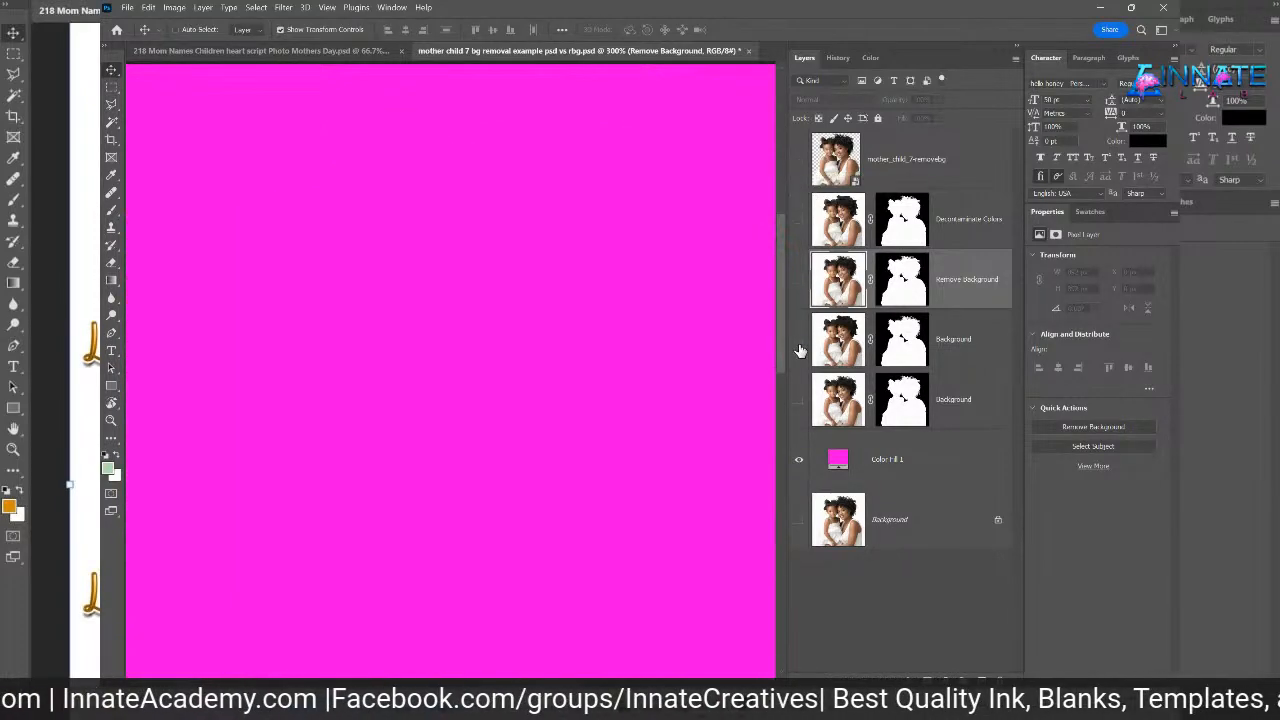
left_click(799, 340)
left_click(797, 160)
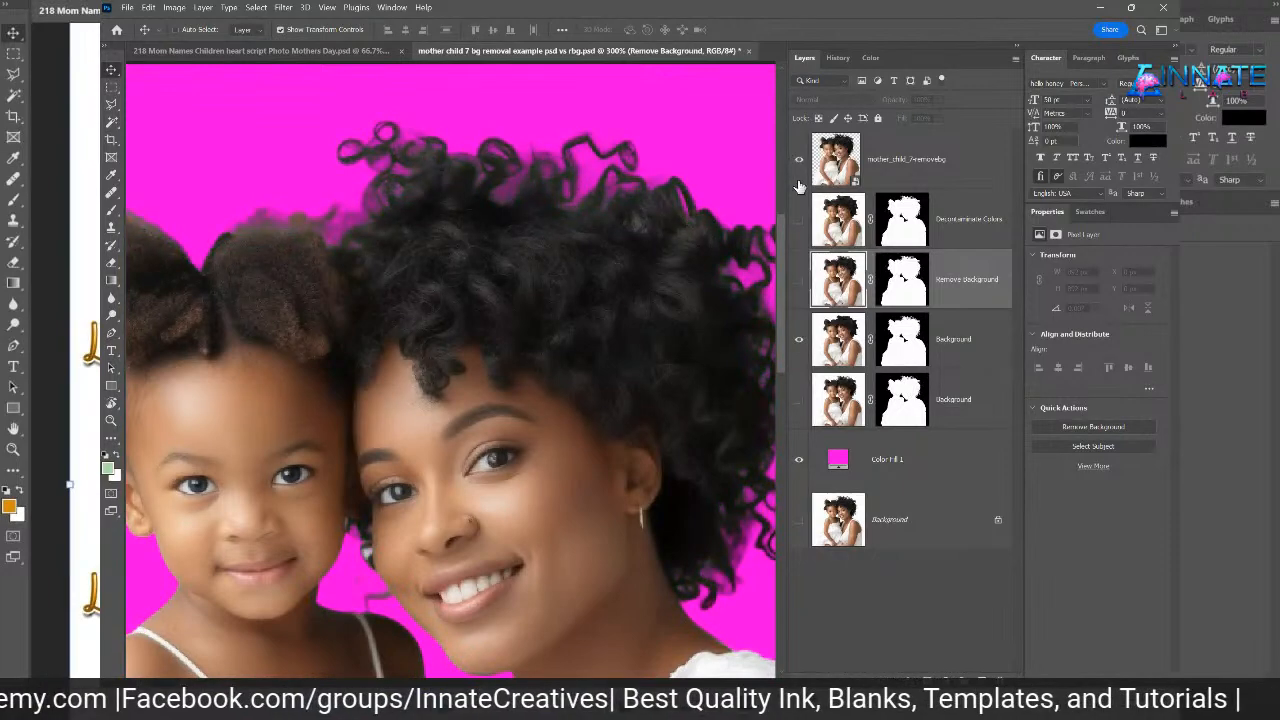
left_click(797, 344)
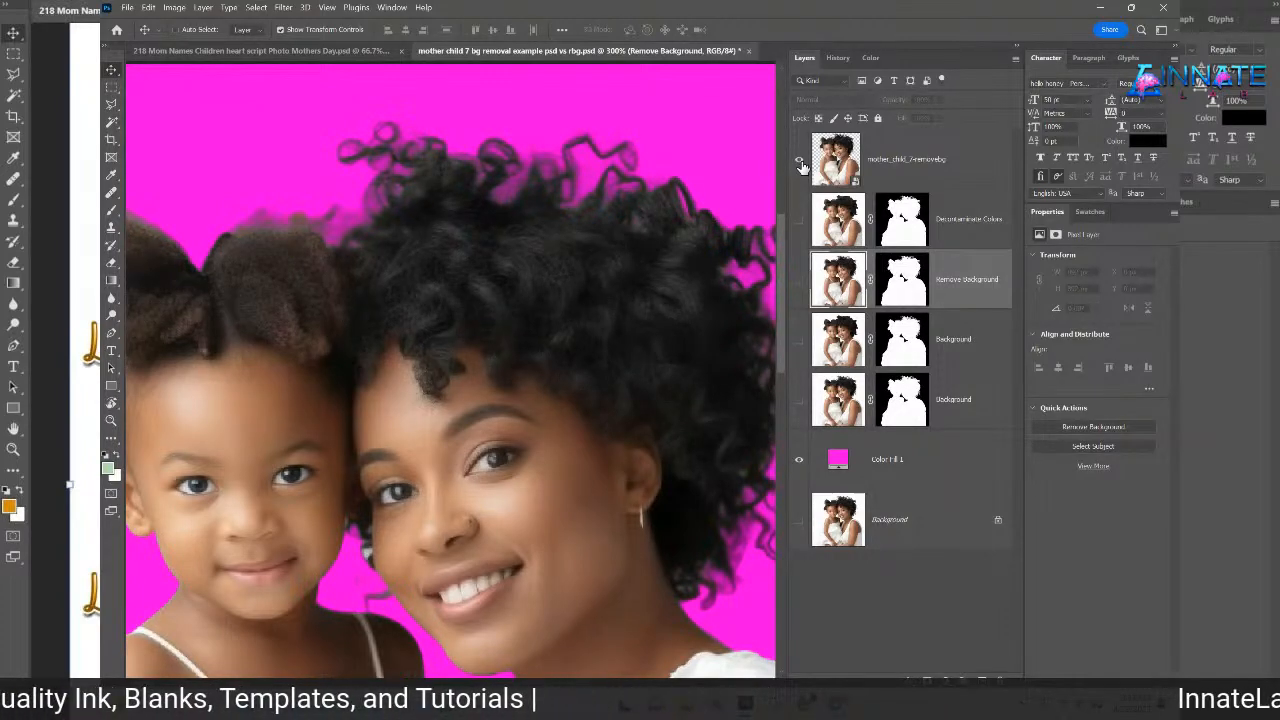
scroll(712, 302, "down", 1)
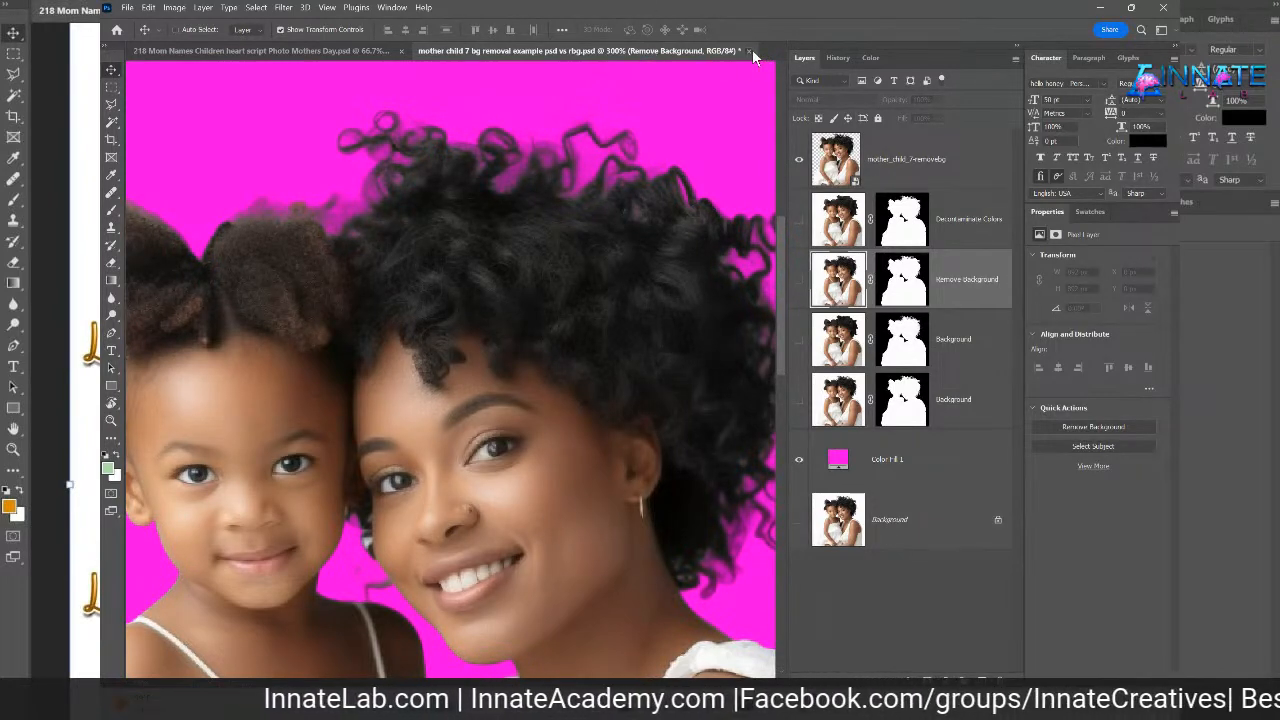
- Close the mother child 7 background-removal example document
left_click(751, 50)
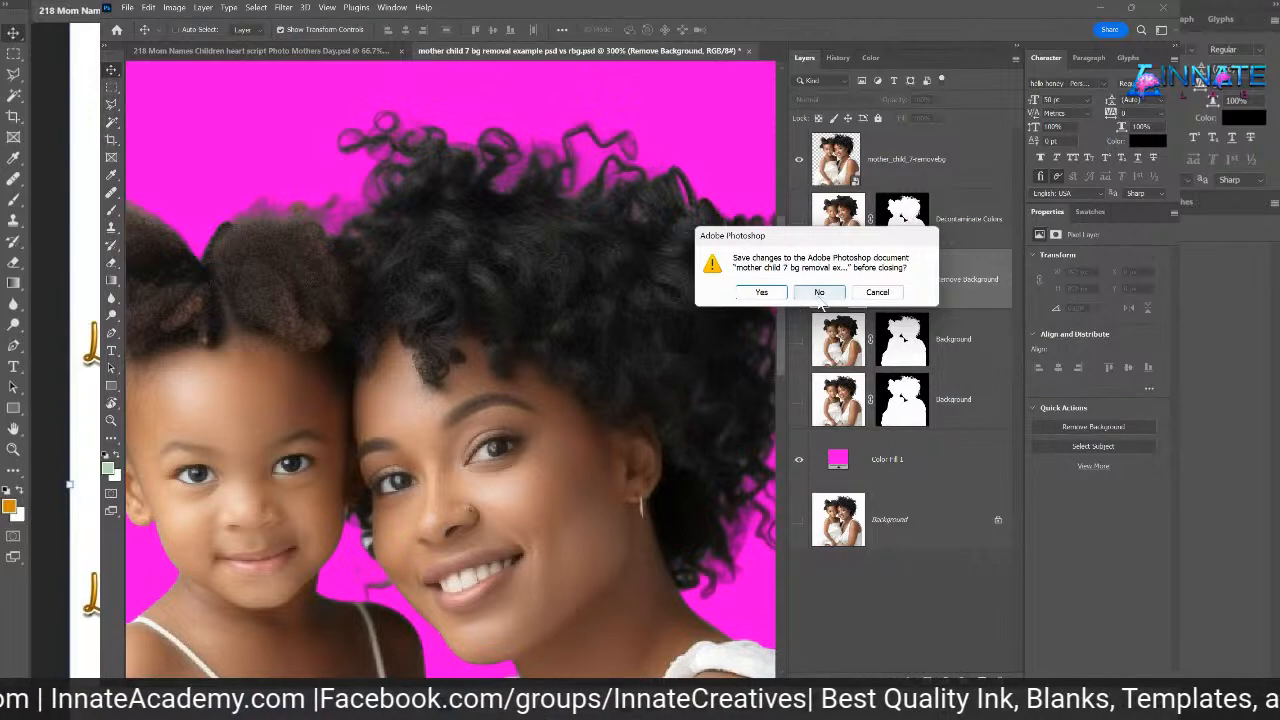
left_click(756, 293)
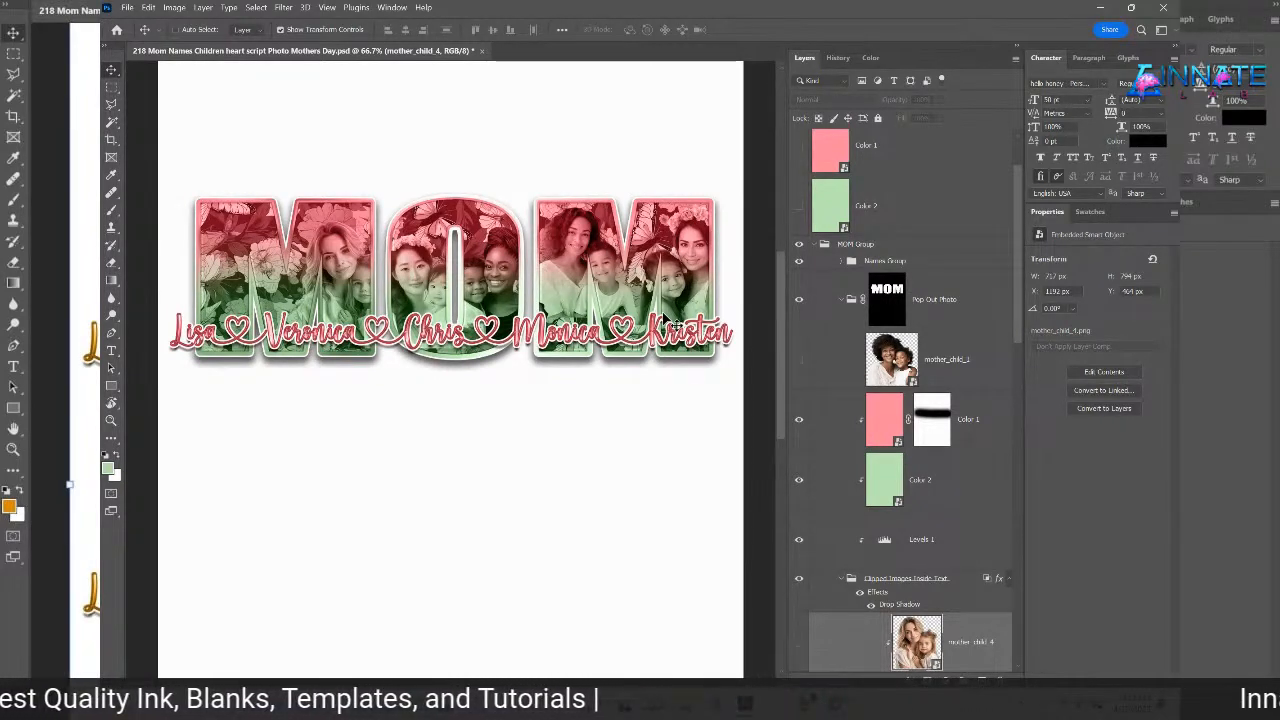
- Place the mother_child_7 image from the 218 folder as an embedded object above mother_child_1 in the Pop Out Photo group
left_click(968, 360)
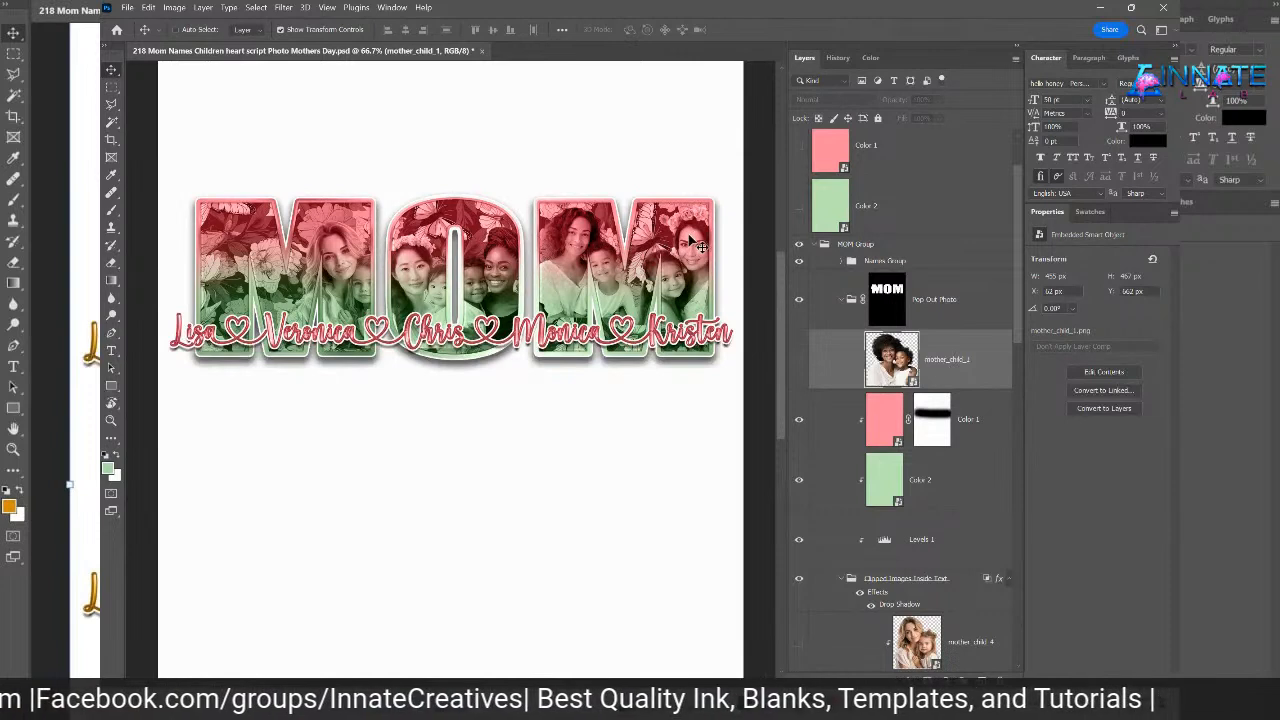
scroll(907, 451, "down", 3)
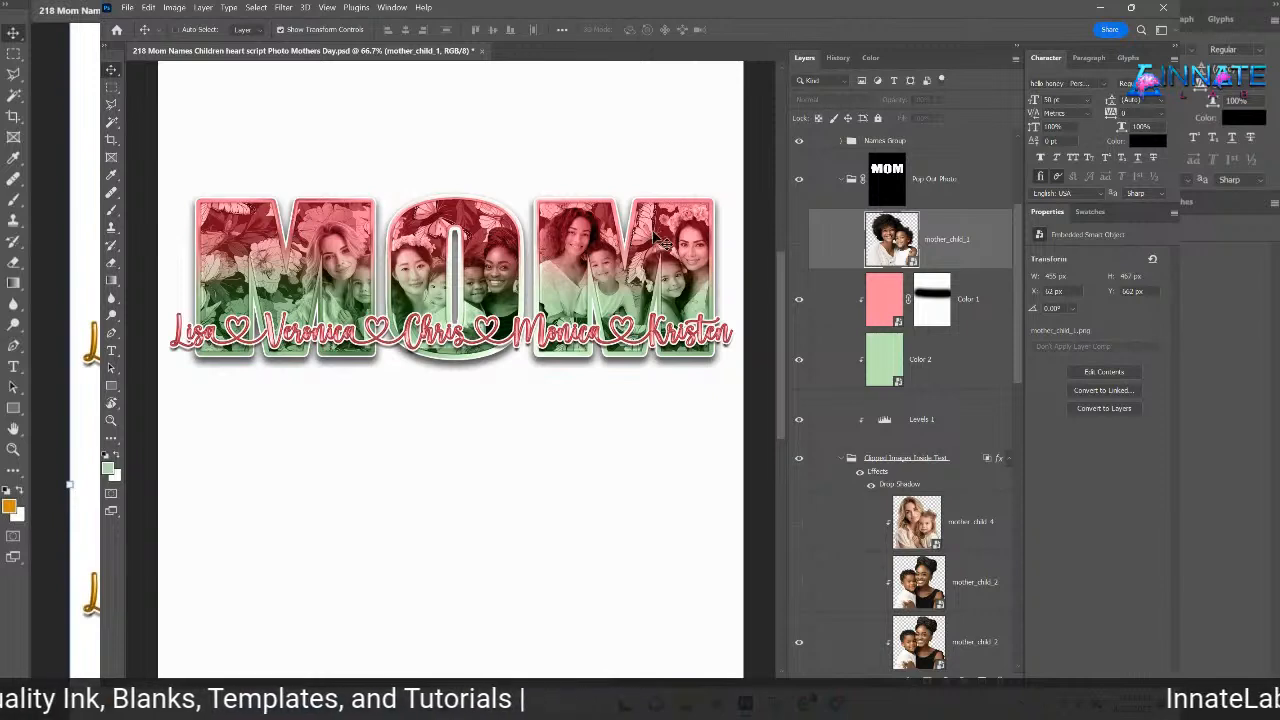
scroll(997, 441, "down", 3)
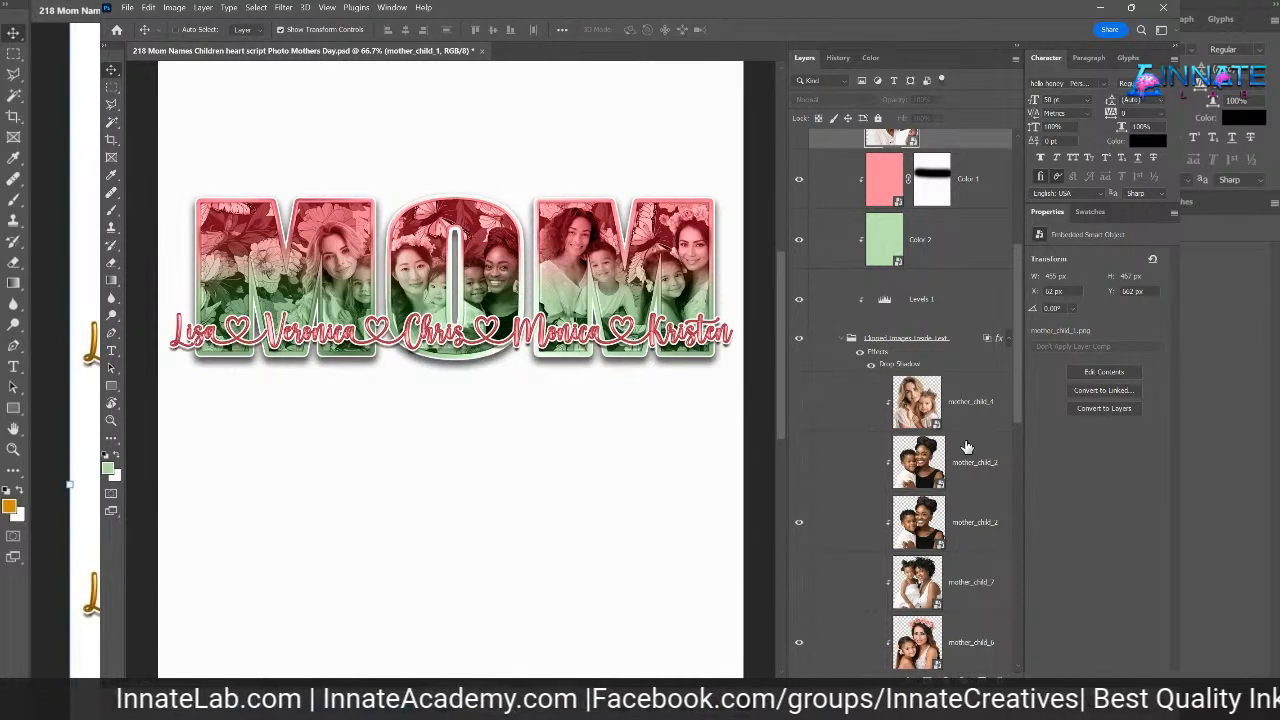
scroll(930, 440, "up", 6)
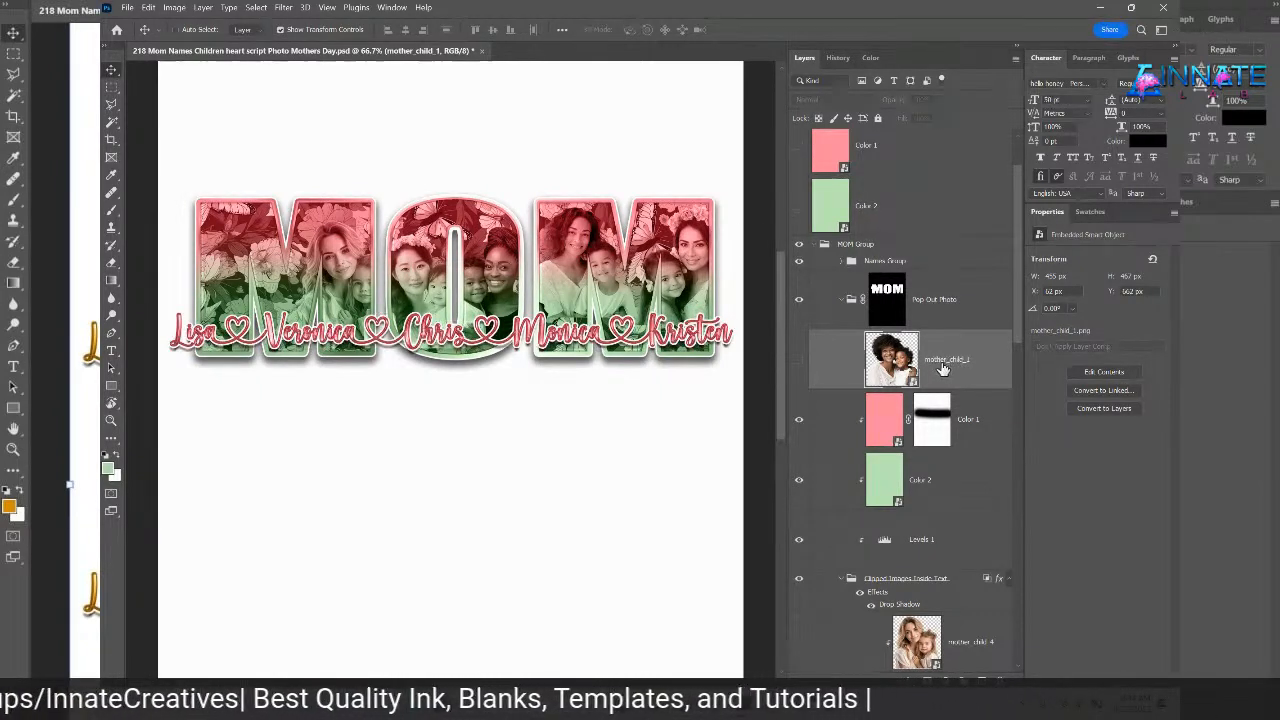
left_click(127, 8)
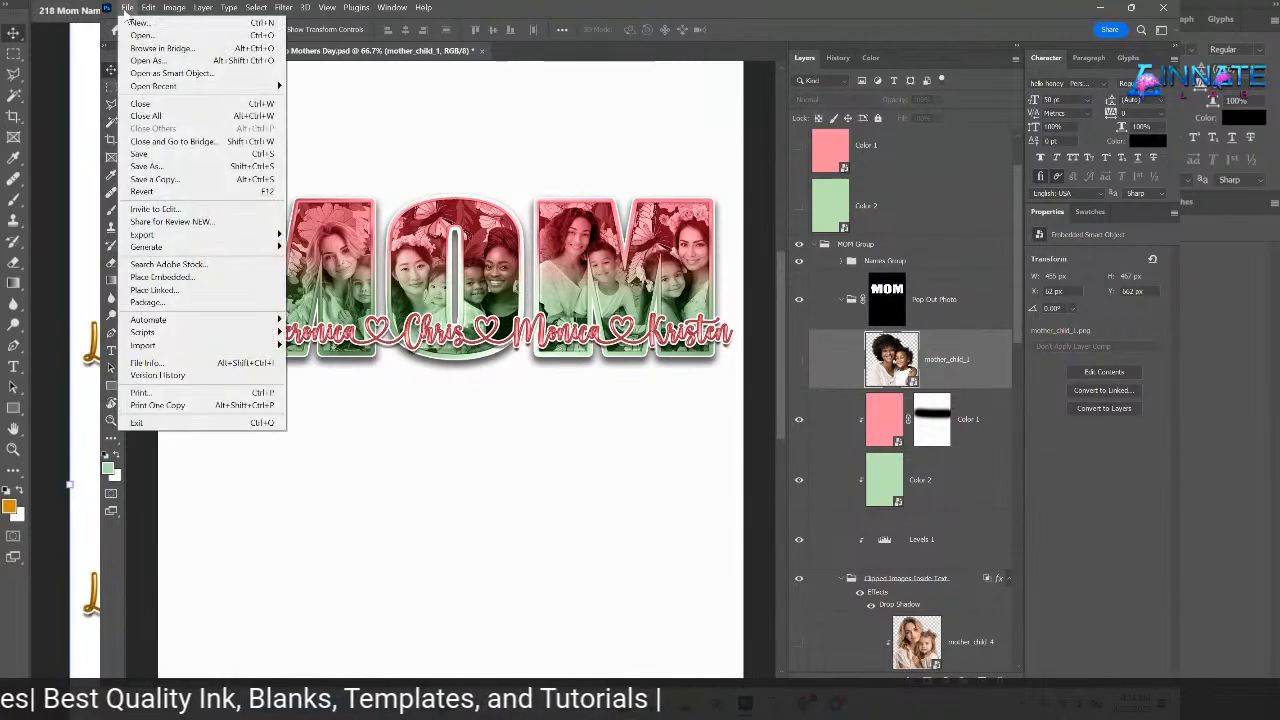
left_click(237, 278)
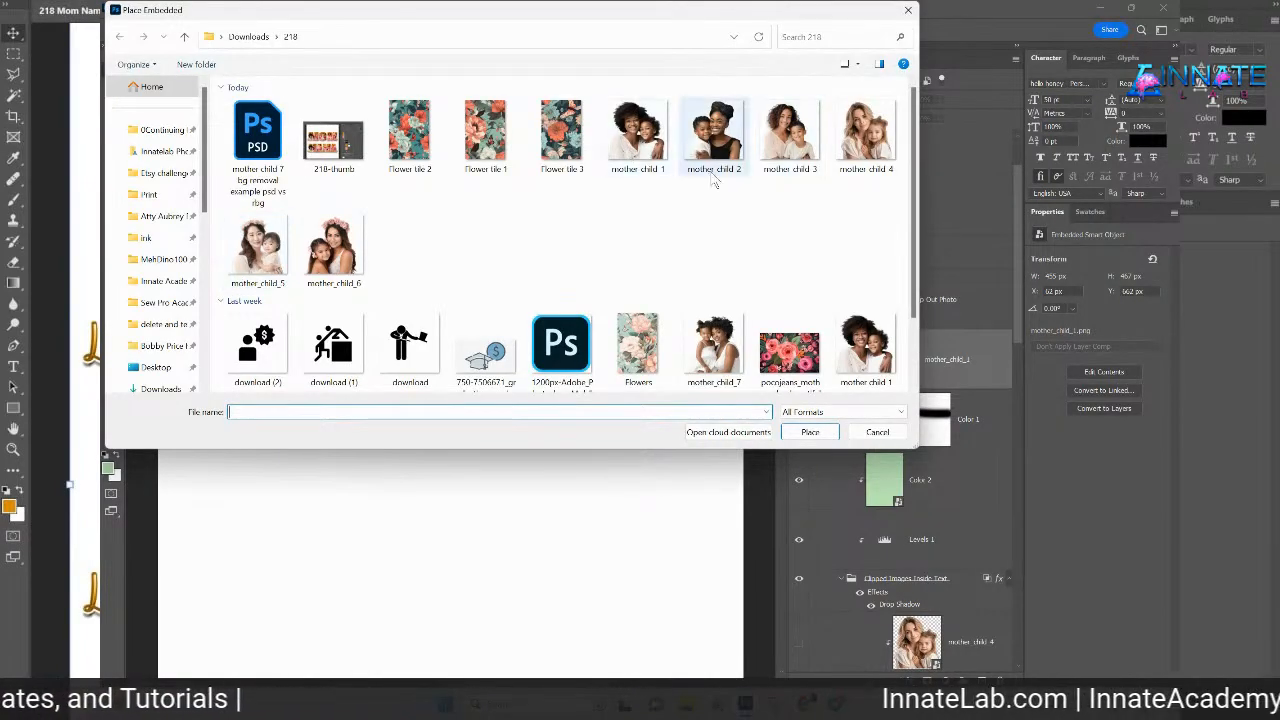
left_click_drag(636, 18, 766, 157)
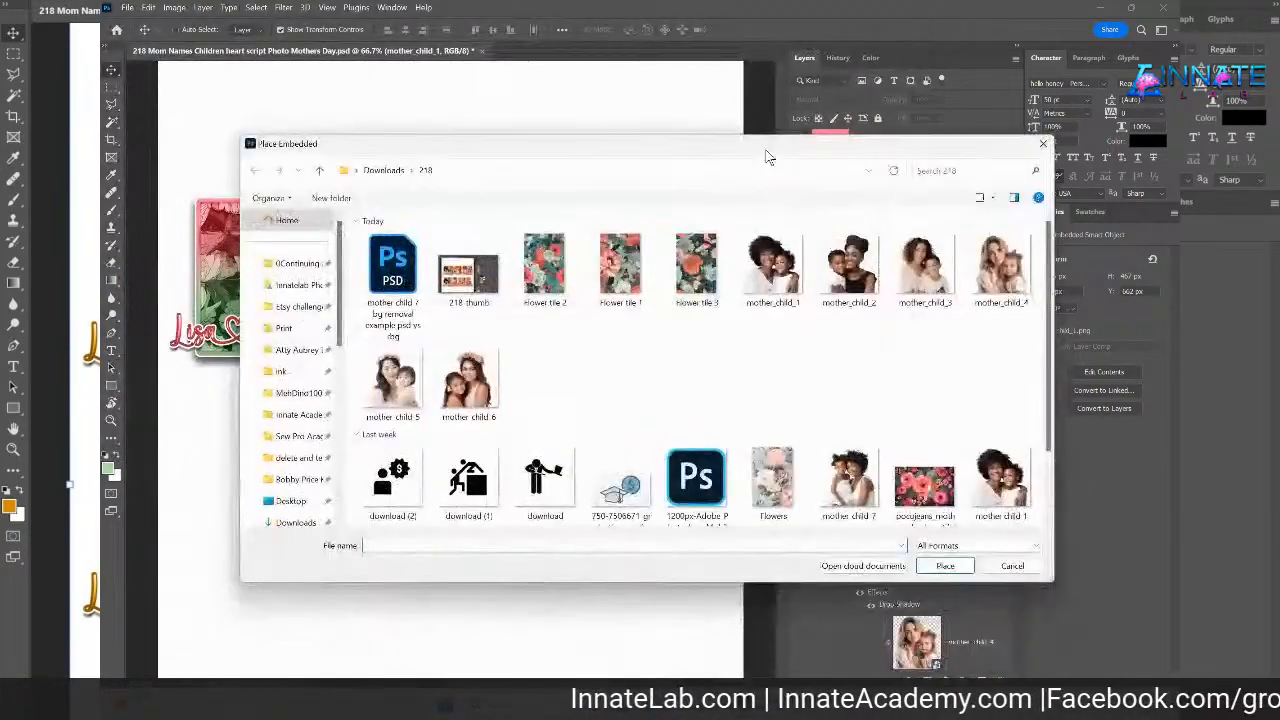
left_click(779, 277)
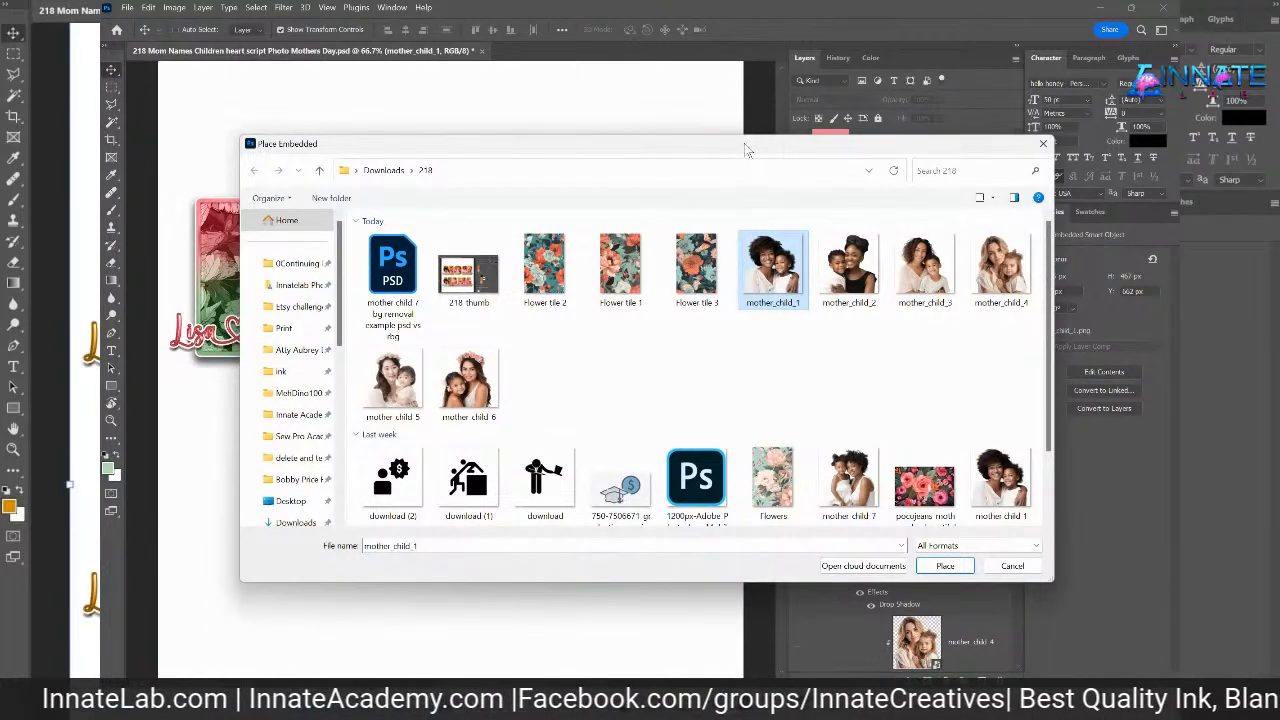
left_click_drag(844, 158, 780, 238)
left_click(805, 565)
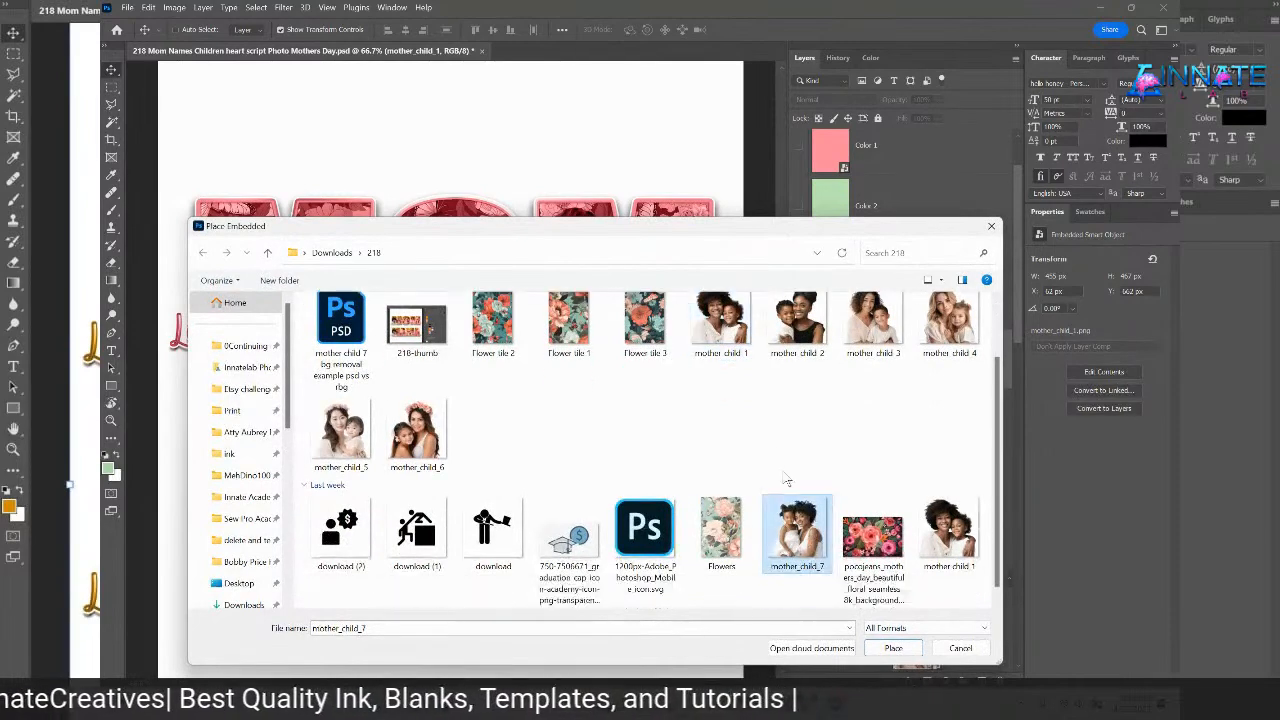
left_click(891, 648)
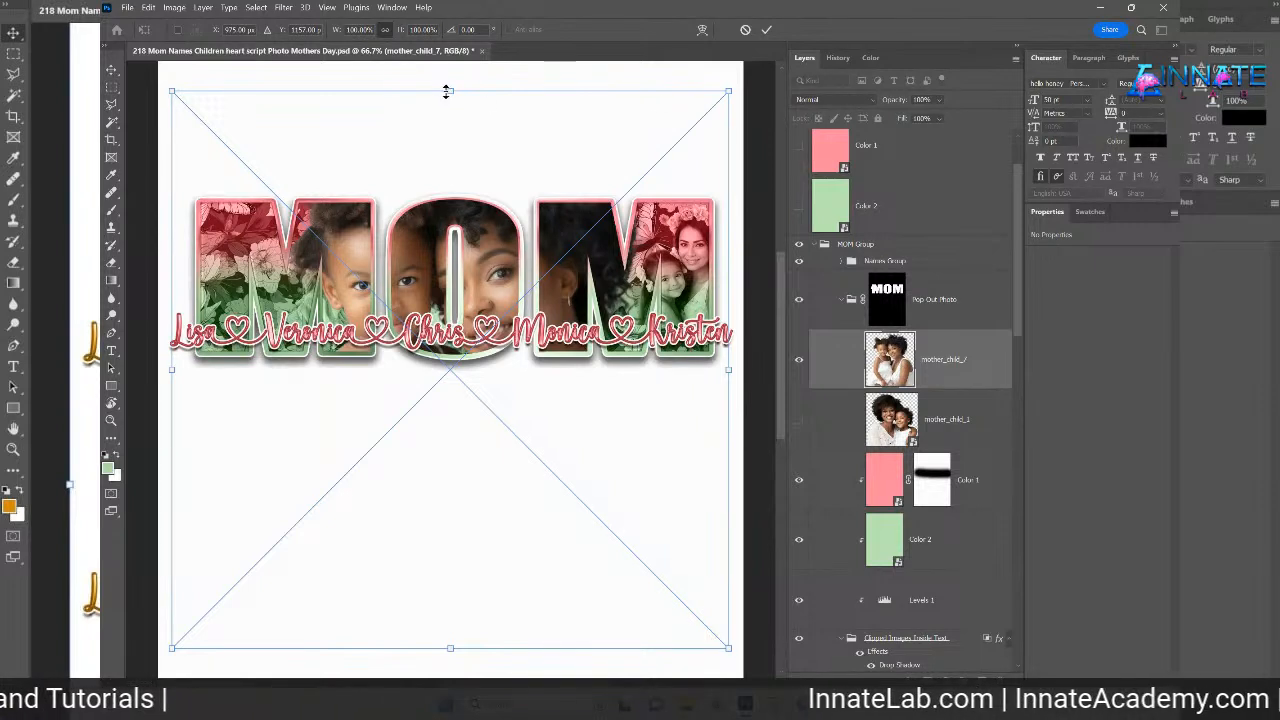
- Scale the placed mother_child_7 photo to about 38.6% and position it over the first M of MOM
left_click_drag(444, 94, 449, 291)
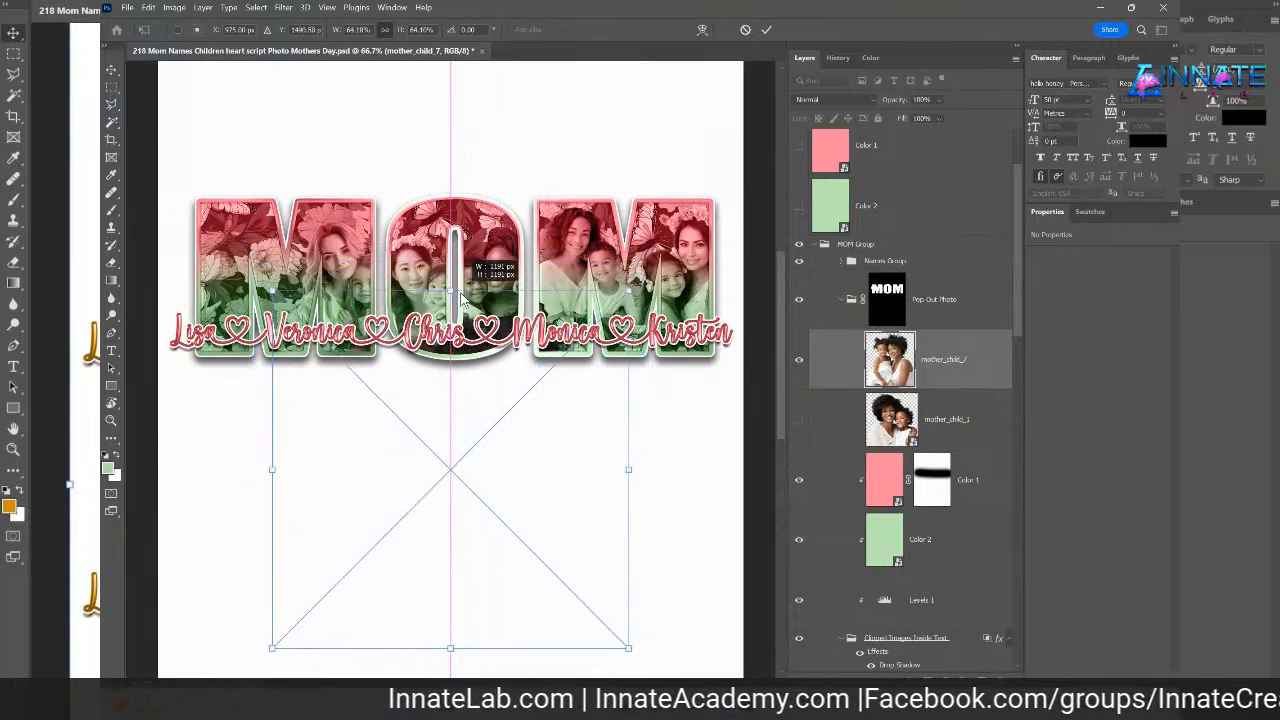
left_click_drag(323, 256, 181, 78)
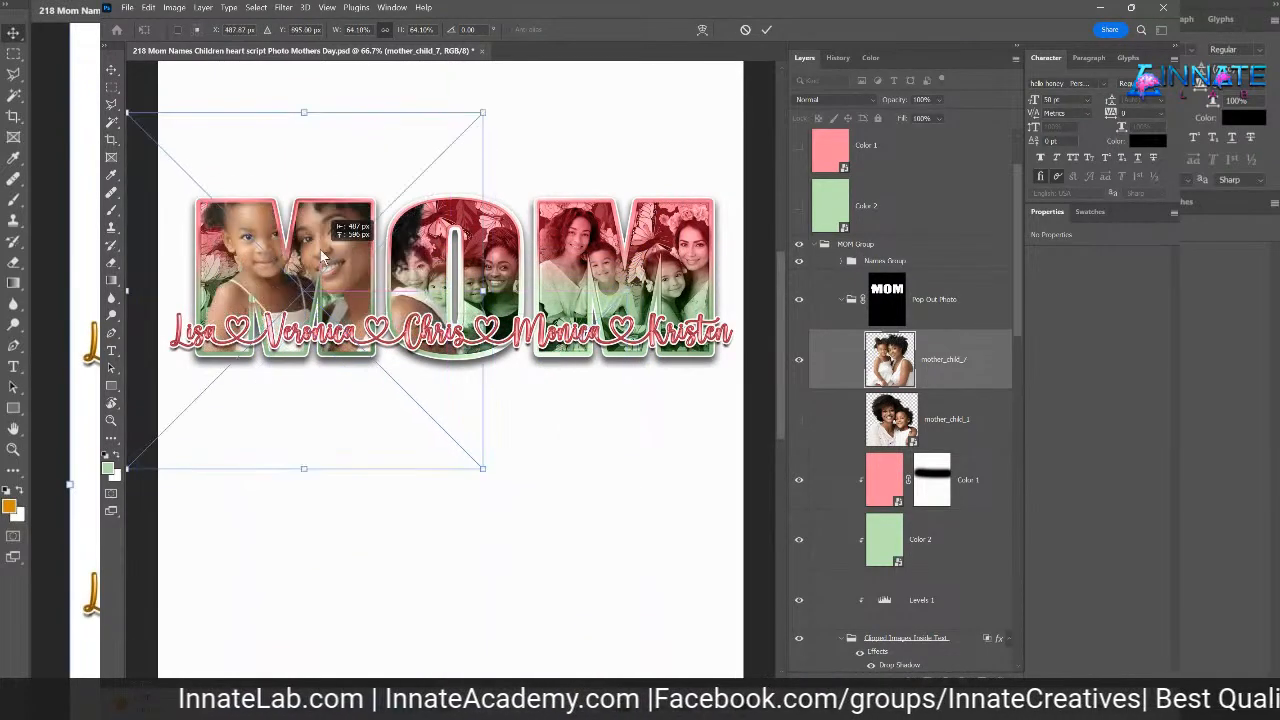
left_click_drag(485, 113, 317, 202)
left_click_drag(269, 238, 277, 236)
left_click_drag(381, 187, 345, 205)
mouse_move(248, 247)
left_mouse_down()
mouse_move(258, 240)
mouse_move(250, 249)
left_mouse_up()
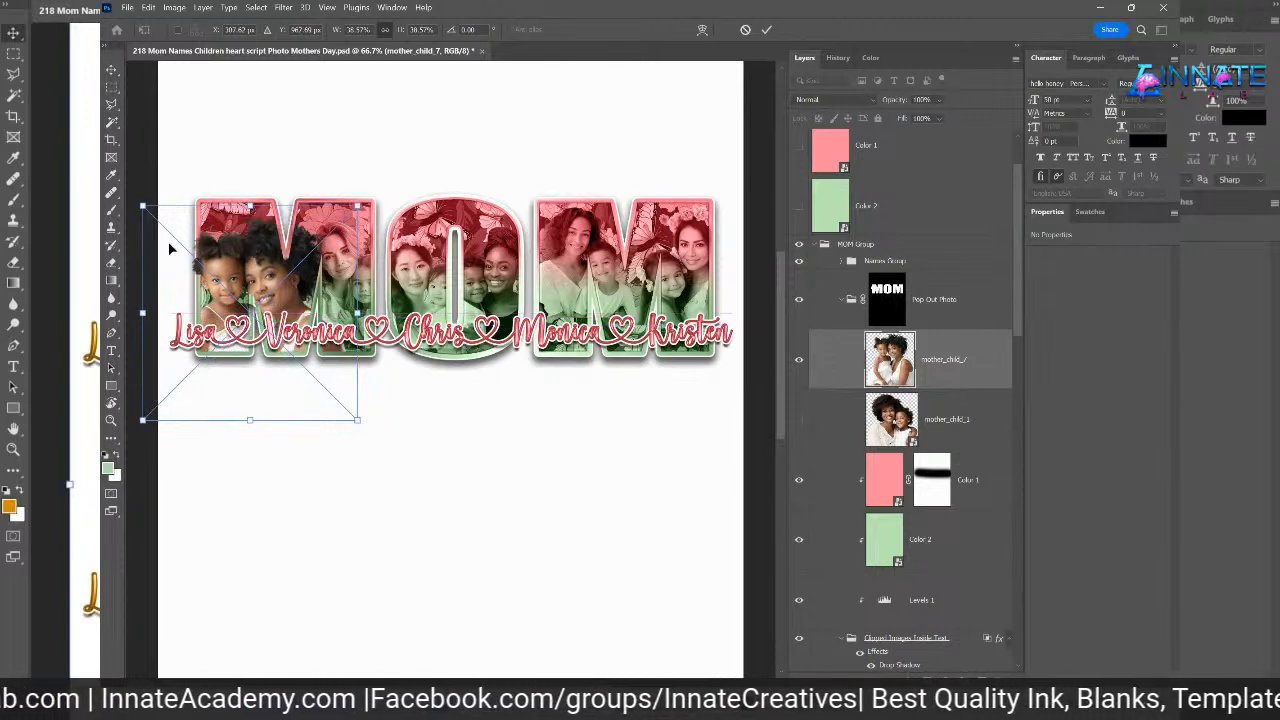
key("Return")
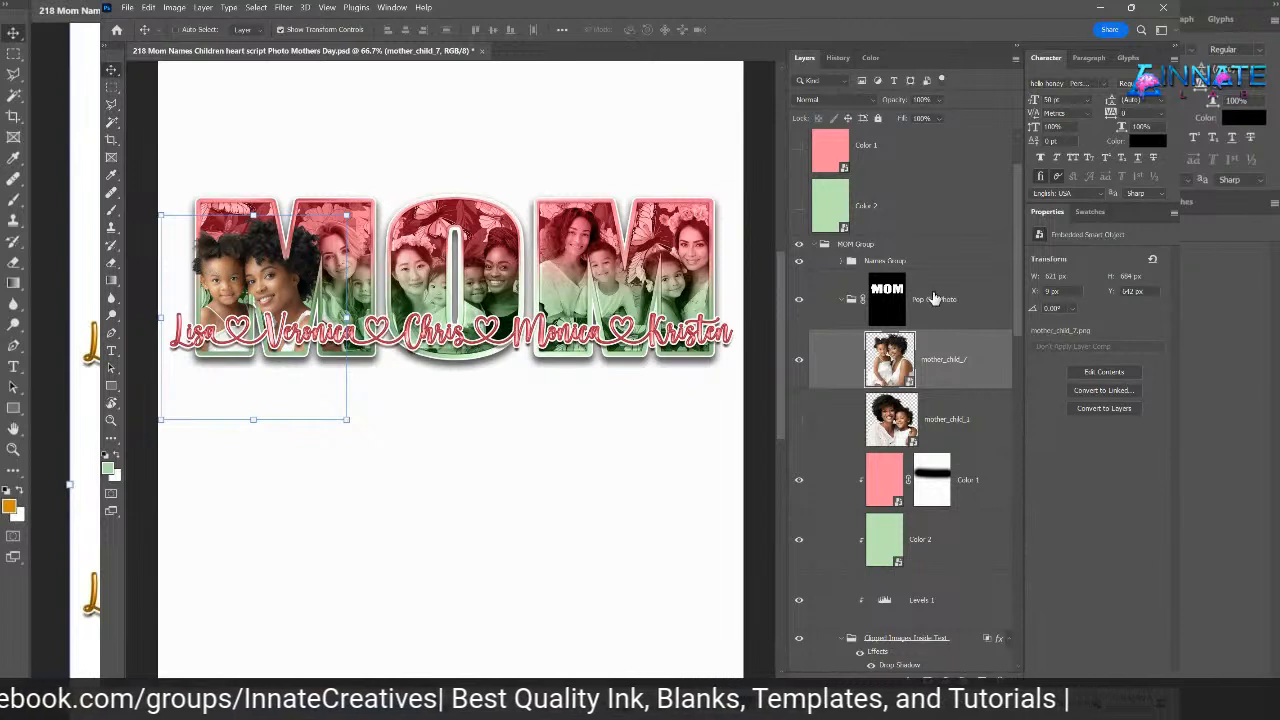
- Delete the Pop Out Photo group's layer mask and shift the mother_child_7 photo slightly up and to the left
left_click(891, 300)
right_click(893, 298)
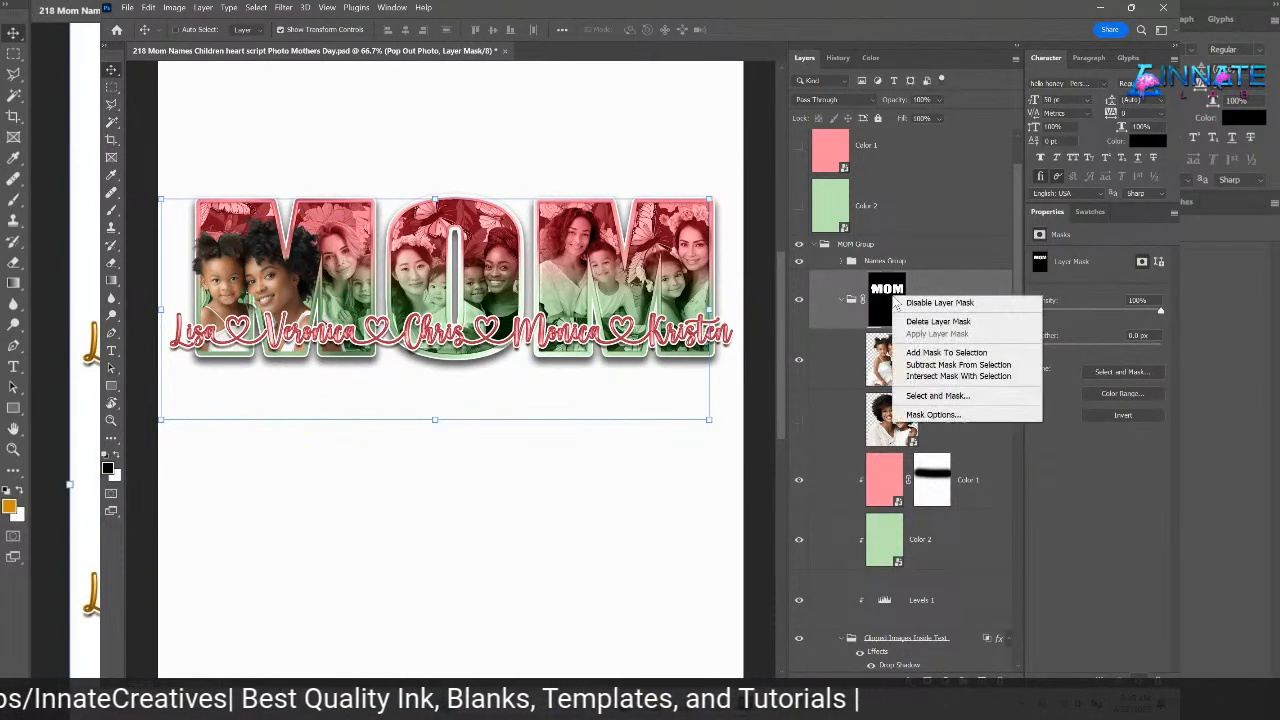
left_click(920, 321)
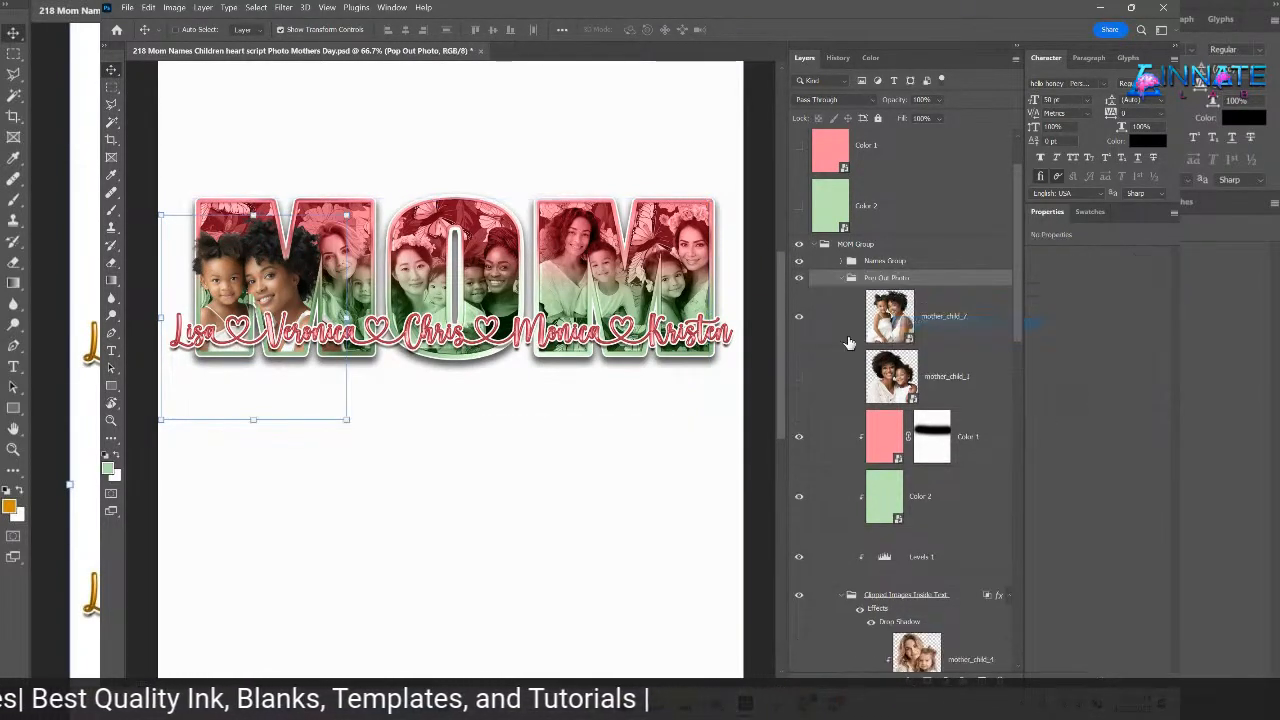
left_click(936, 322)
left_click_drag(313, 400, 302, 384)
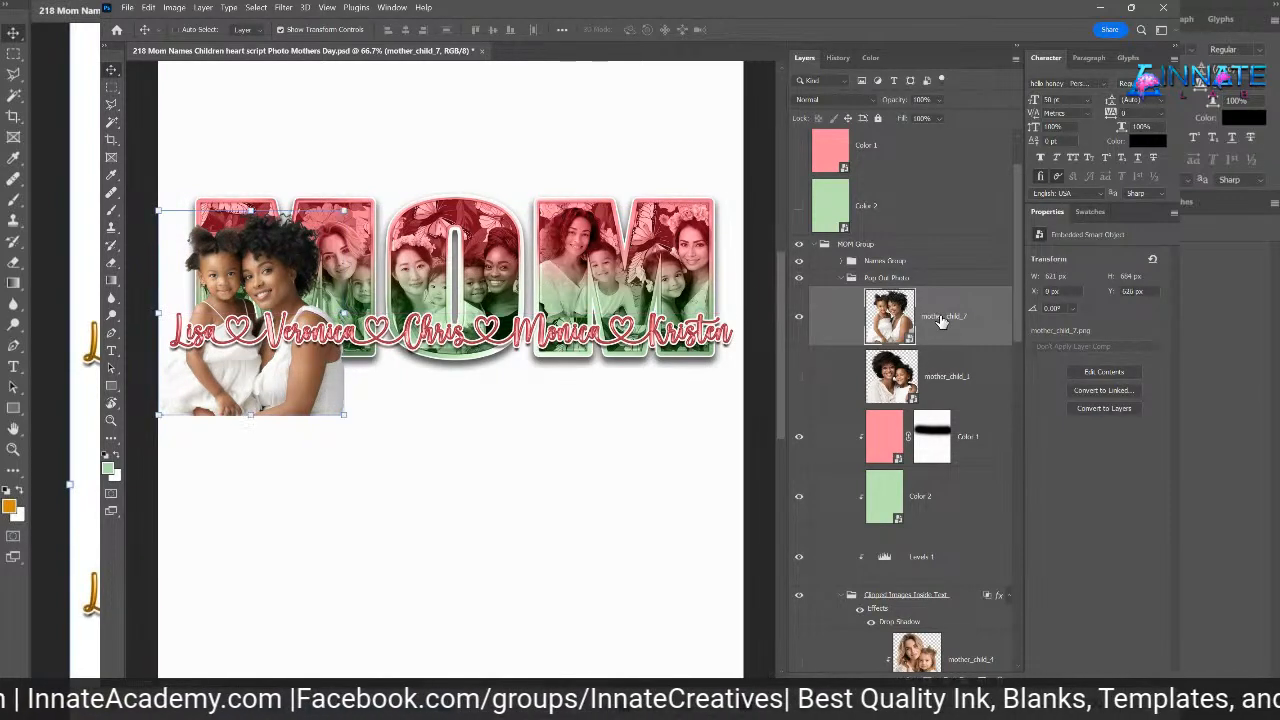
- Load the outline of the mom lettering layer as a selection
scroll(950, 440, "down", 5)
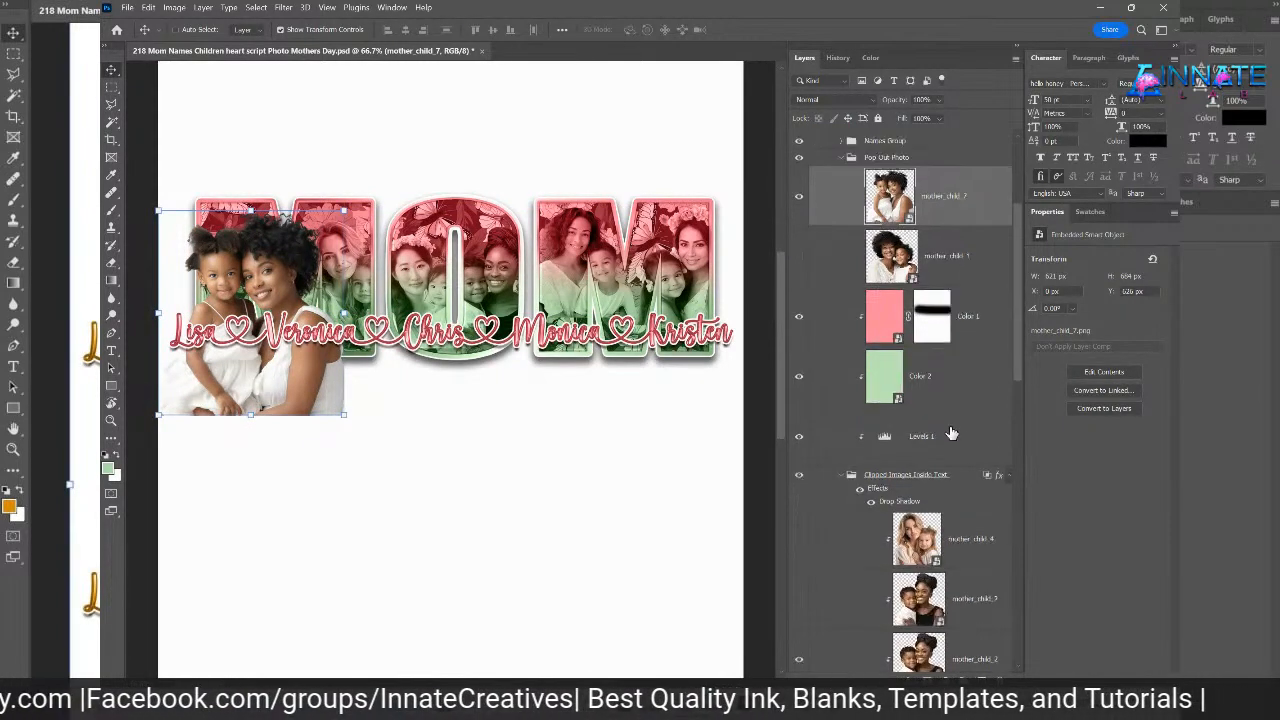
scroll(950, 430, "down", 10)
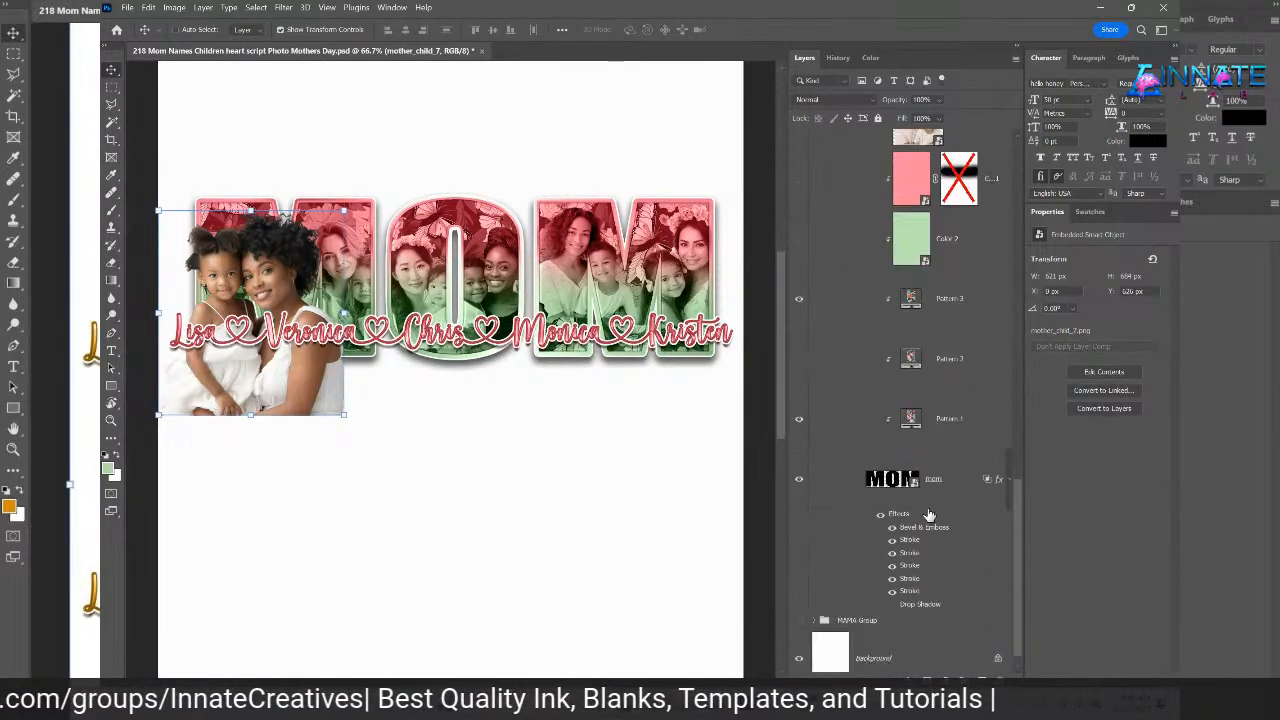
left_click(884, 483)
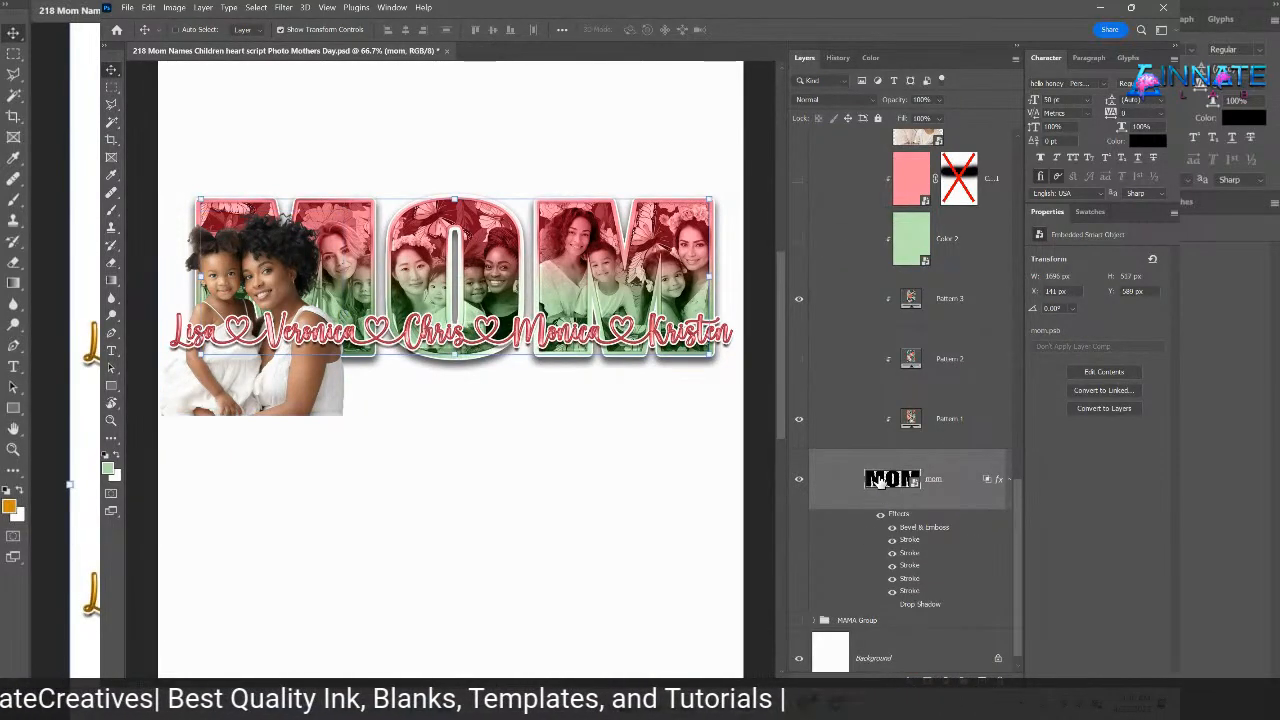
left_click(878, 480, "ctrl")
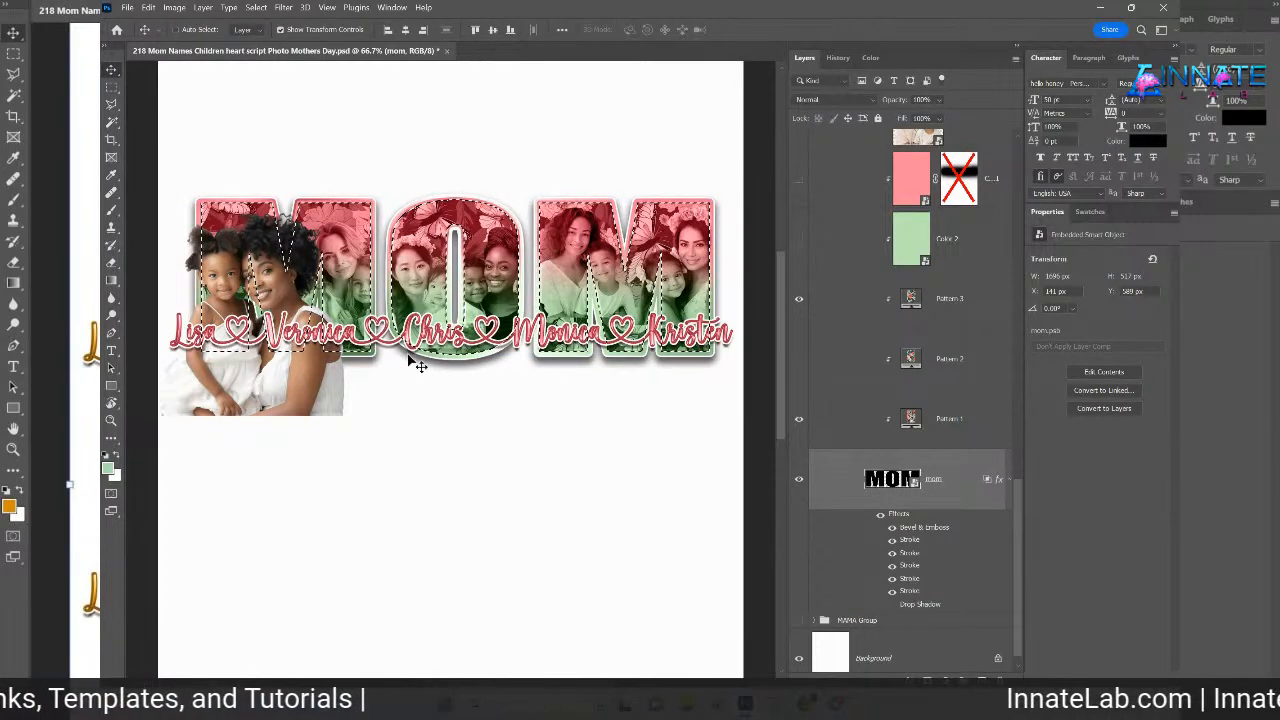
- Add a layer mask to the Pop Out Photo group from the MOM lettering selection
scroll(975, 405, "up", 5)
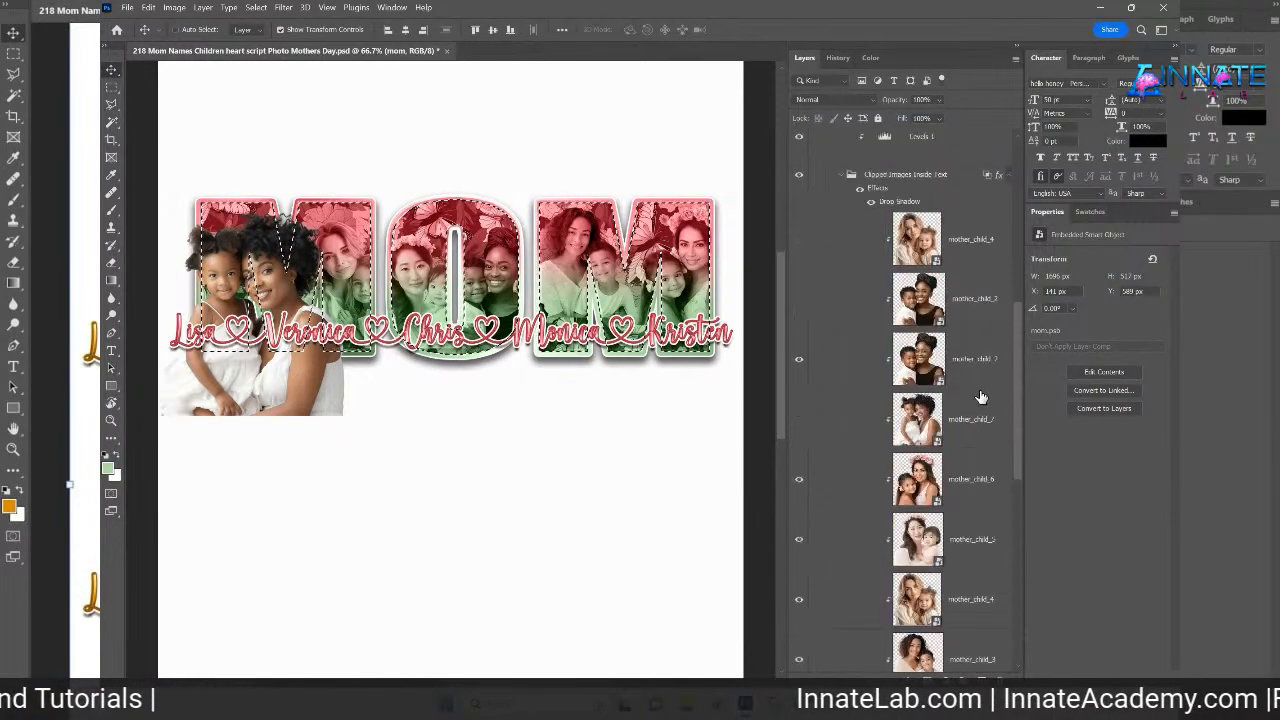
scroll(975, 390, "up", 10)
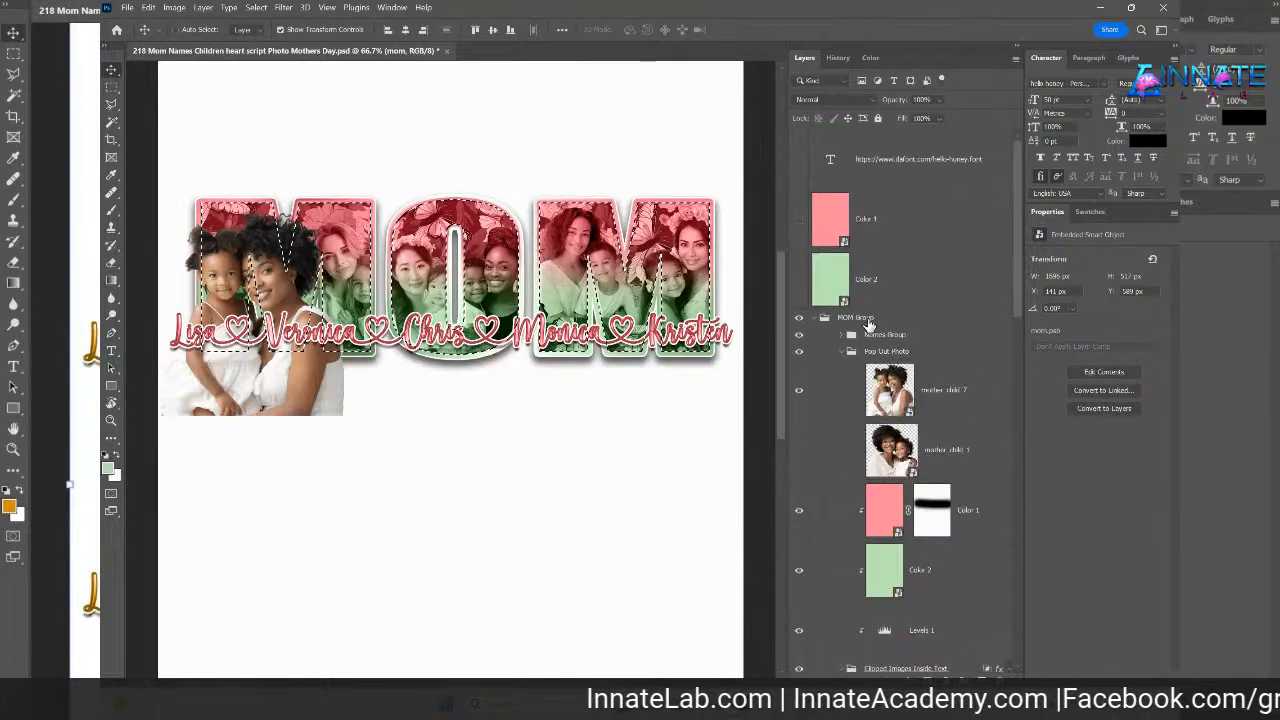
left_click(869, 320)
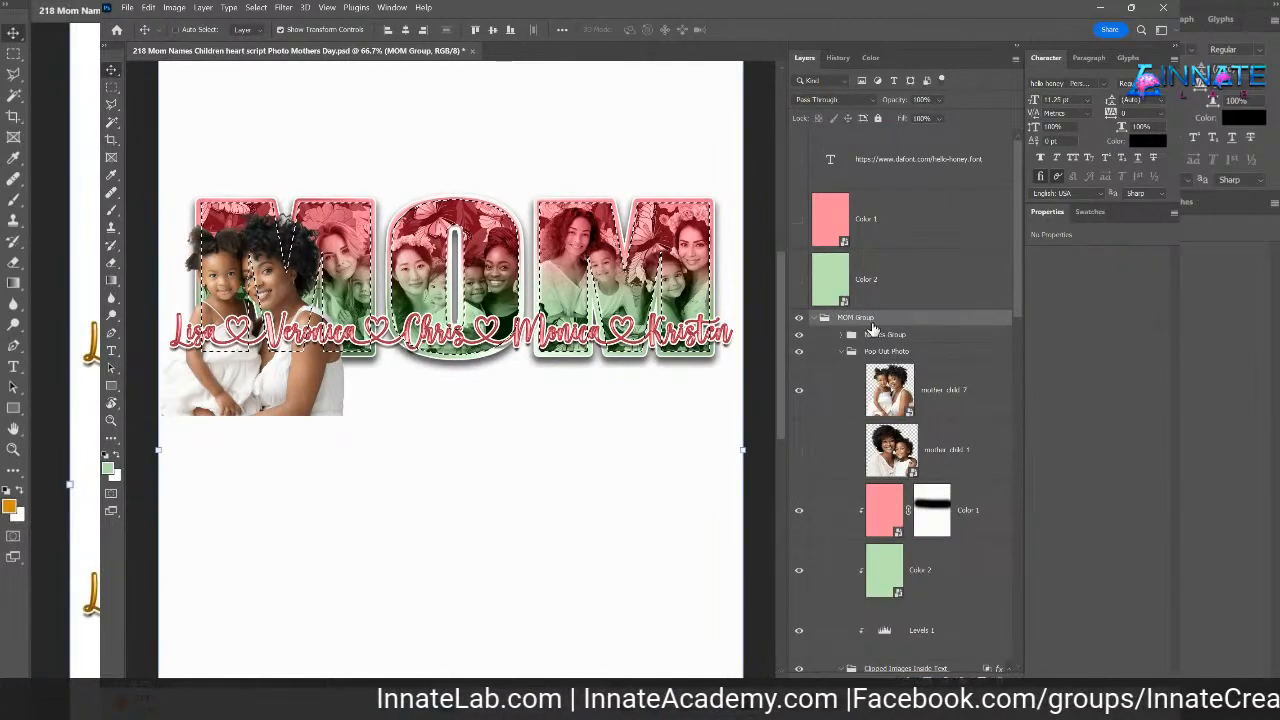
left_click(889, 354)
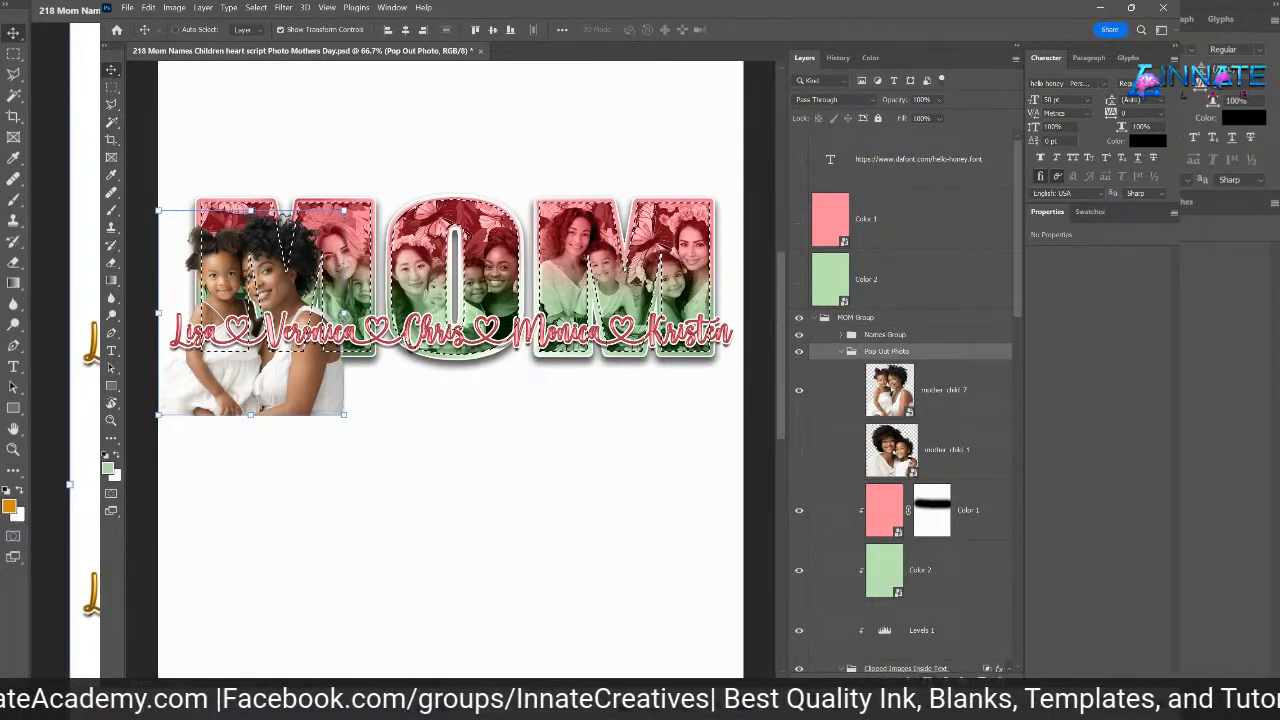
left_click(927, 681)
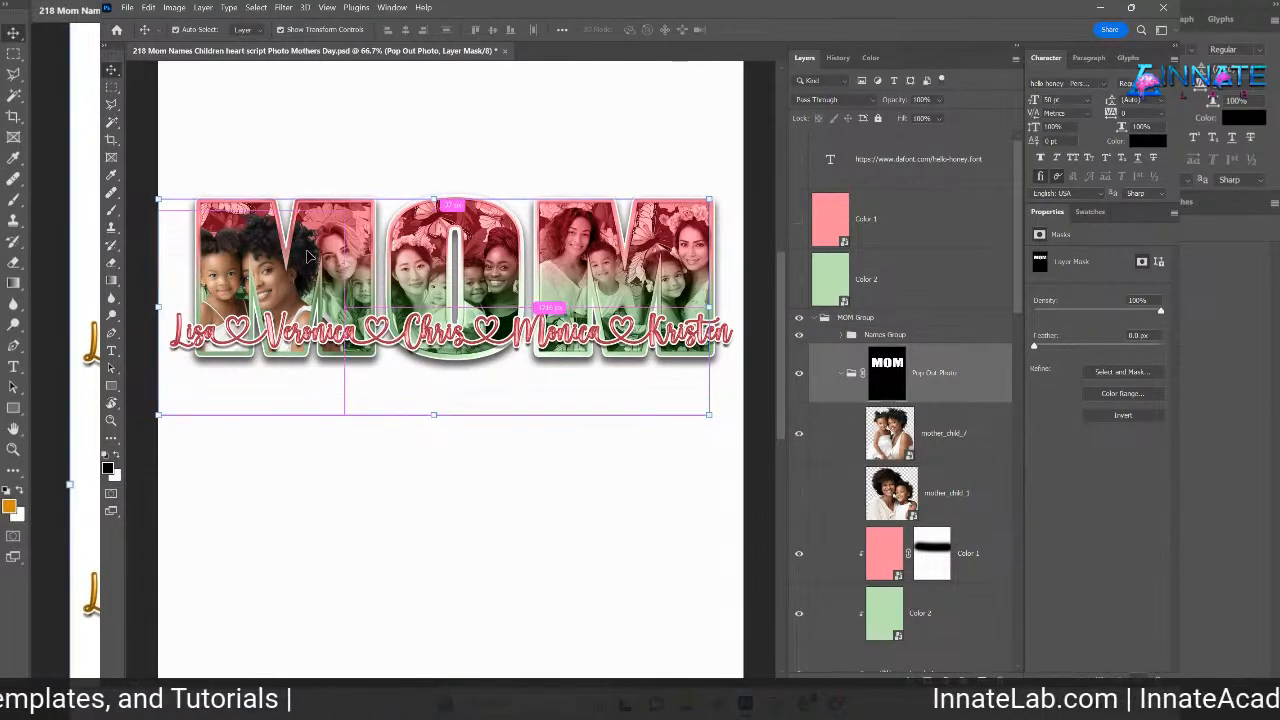
- Load the outline of the mother_child_7 photo as a selection while the Pop Out Photo mask stays active
key("ctrl+plus")
key("ctrl+plus")
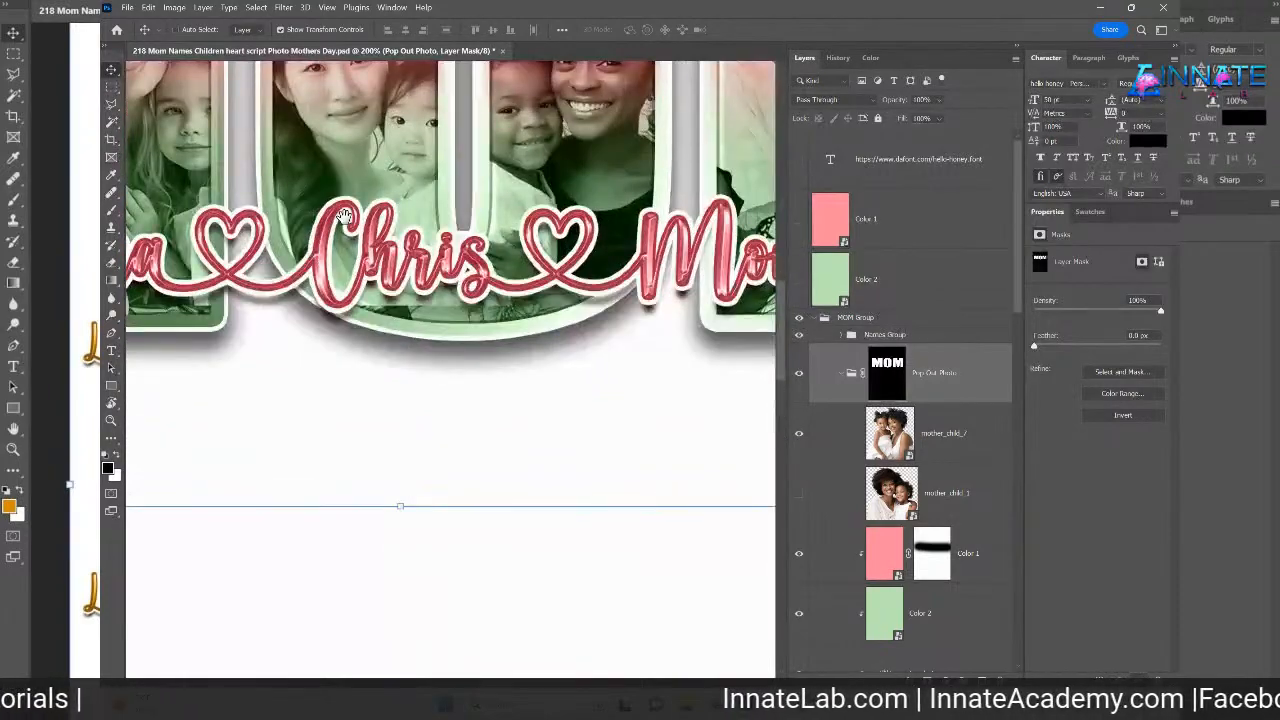
left_click_drag(344, 216, 533, 307)
left_click_drag(321, 235, 644, 366)
left_click_drag(406, 324, 457, 338)
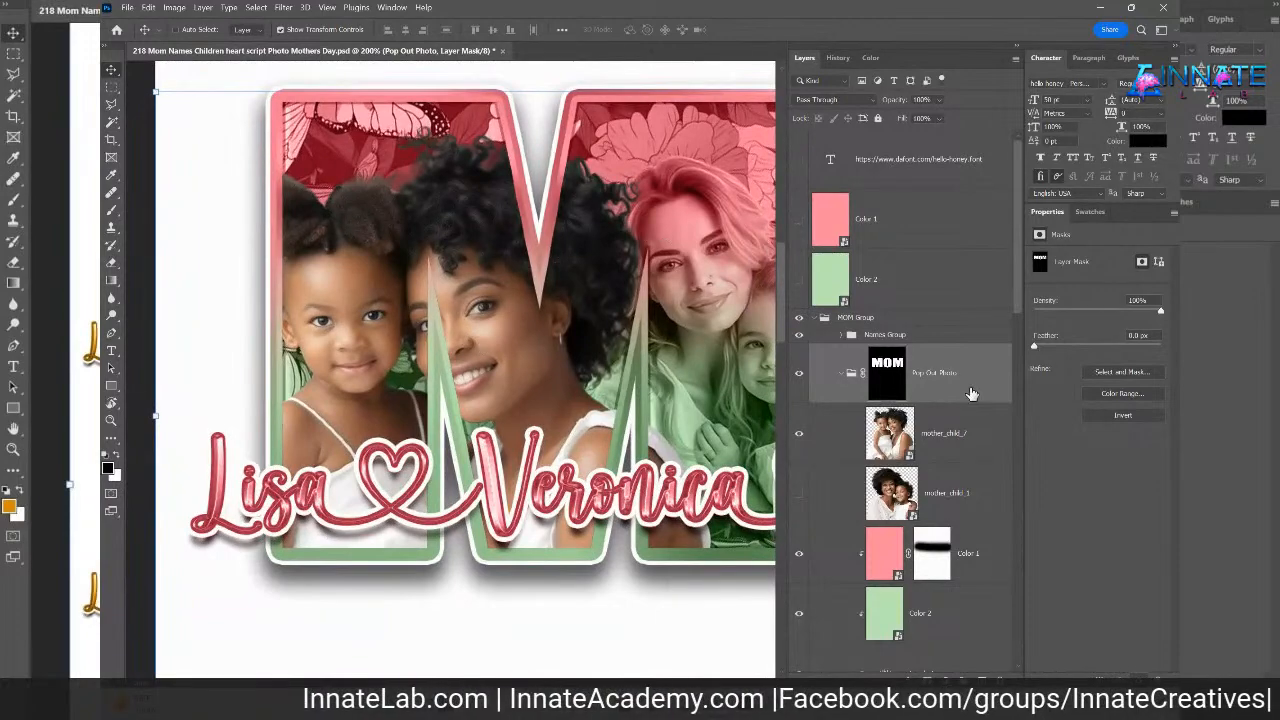
left_click(873, 432, "ctrl")
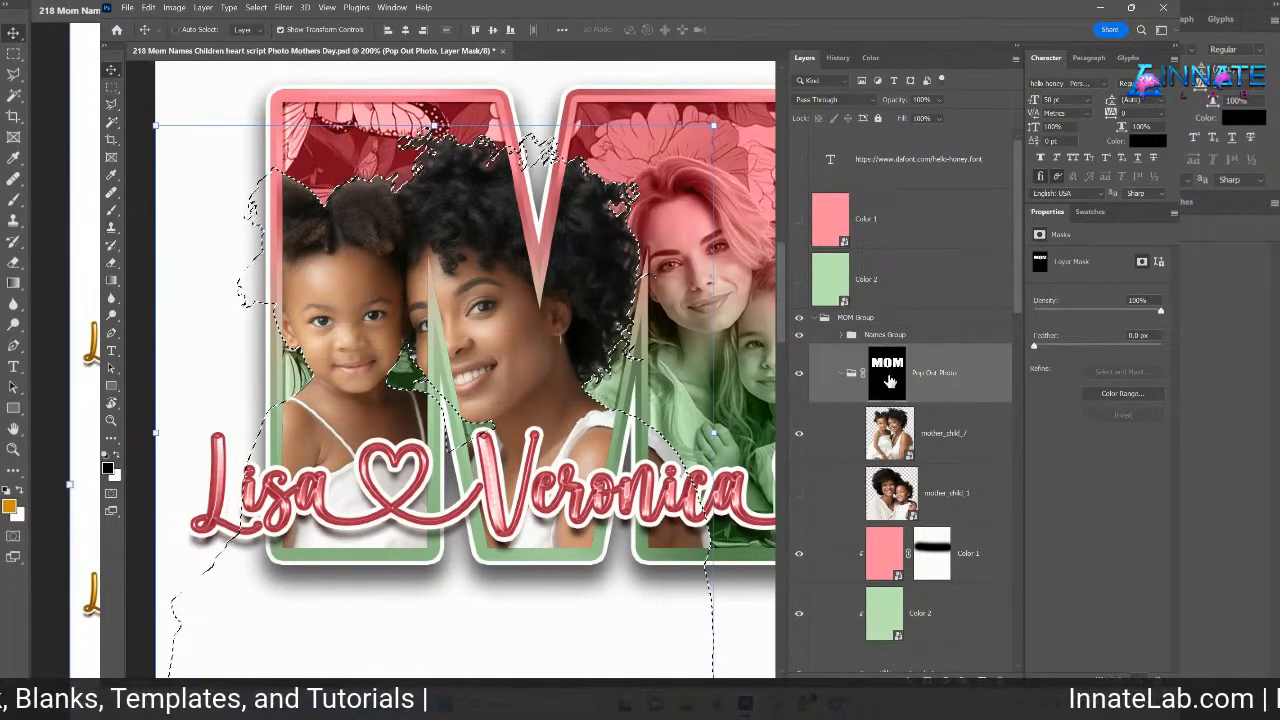
- Set up the Brush tool with a size of 200 px and 0% hardness
left_click(112, 211)
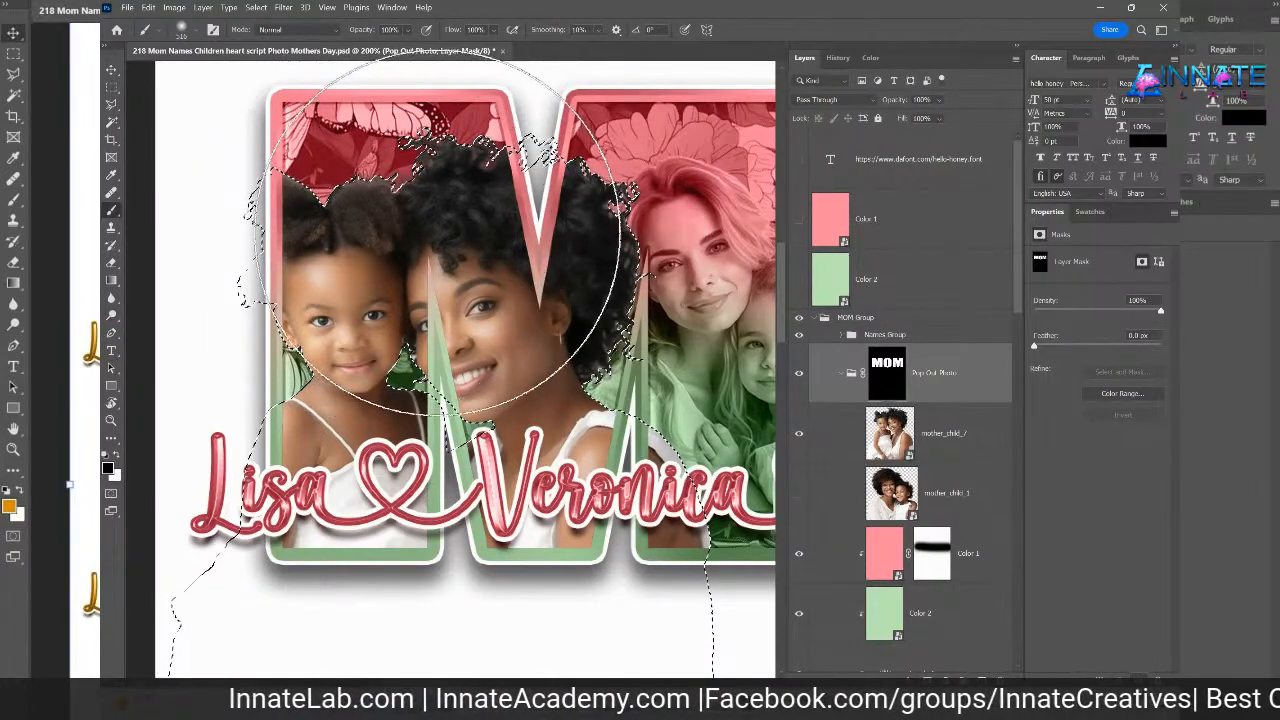
left_click_drag(498, 251, 325, 253)
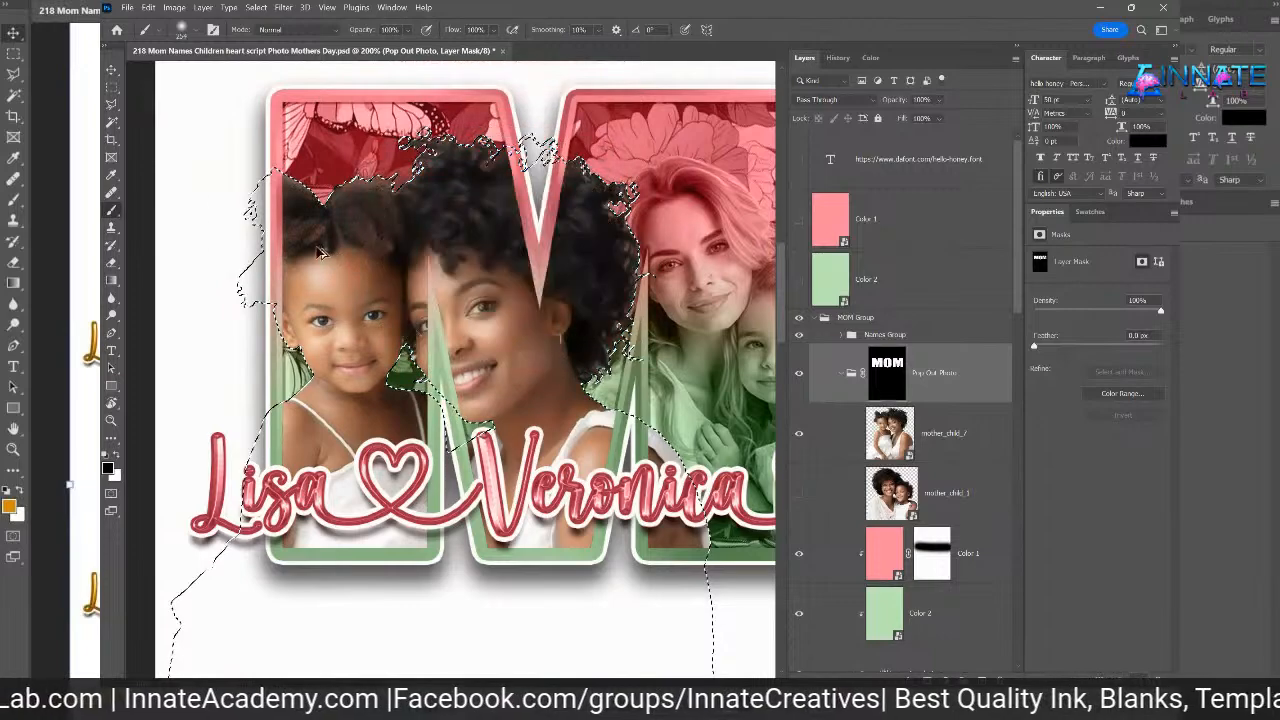
left_click(181, 32)
mouse_move(238, 55)
left_mouse_down()
mouse_move(215, 58)
mouse_move(196, 89)
left_mouse_up()
type("200")
type("0")
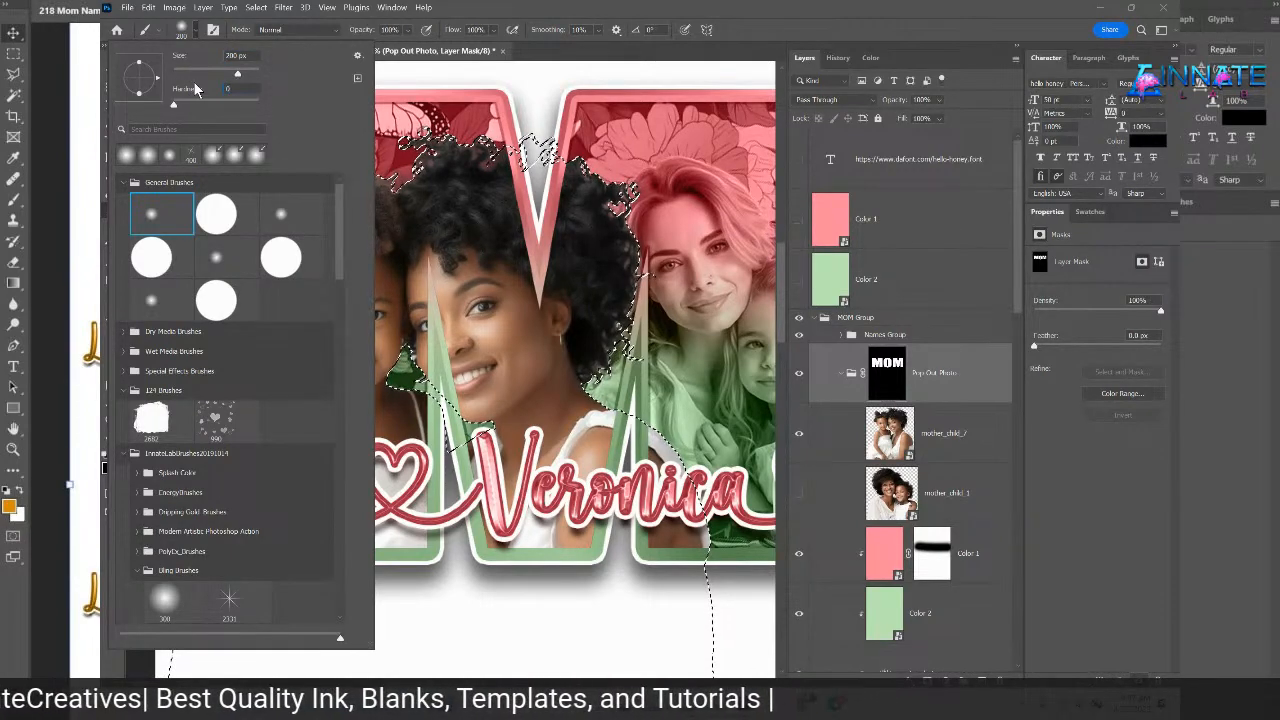
- Paint black on the Pop Out Photo mask over the mother's and child's hair inside the selection
left_click(504, 143)
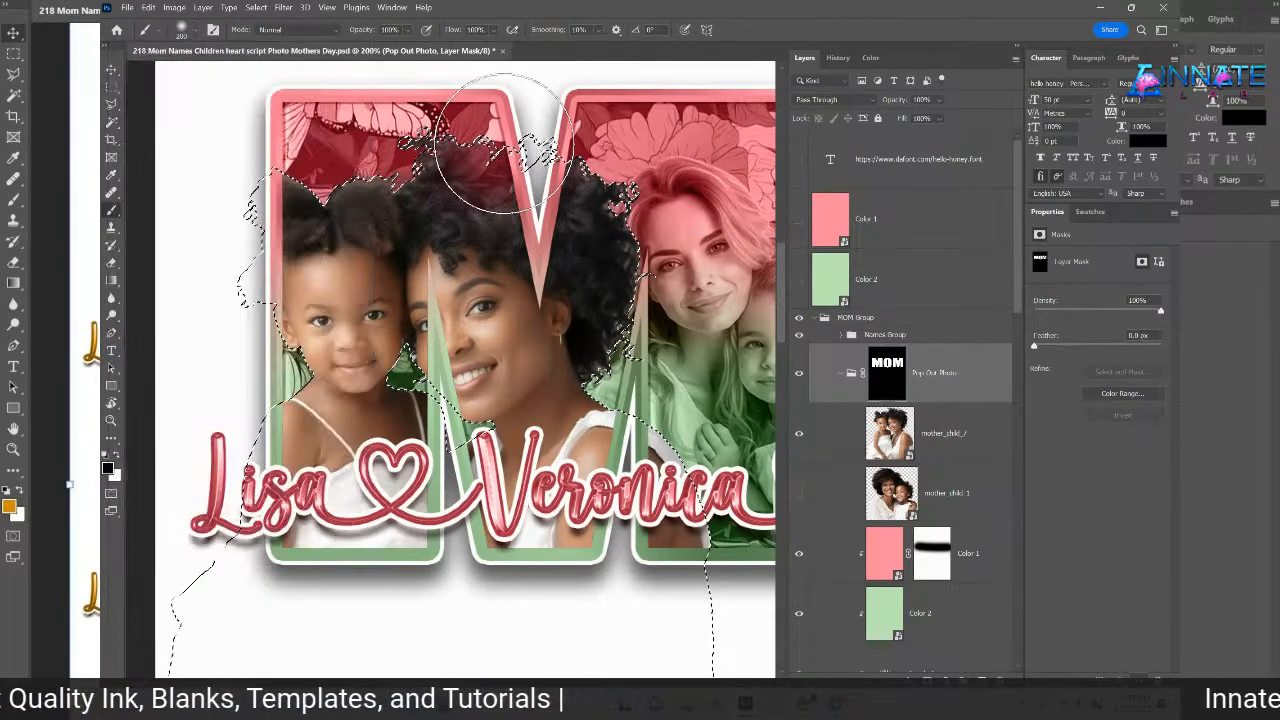
mouse_move(504, 144)
left_mouse_down()
mouse_move(420, 190)
mouse_move(366, 182)
mouse_move(337, 152)
mouse_move(312, 160)
left_mouse_up()
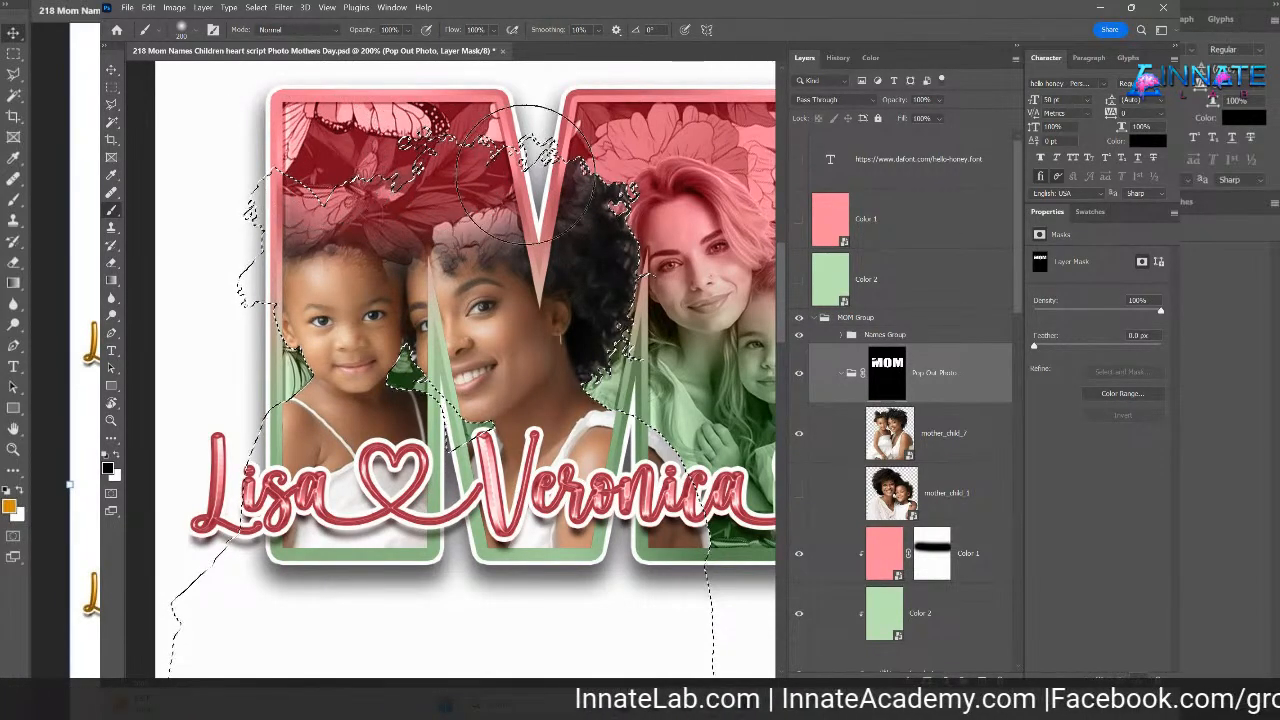
- Paint white on the Pop Out Photo mask over both heads so they extend beyond the first M, and deselect
left_click(115, 458)
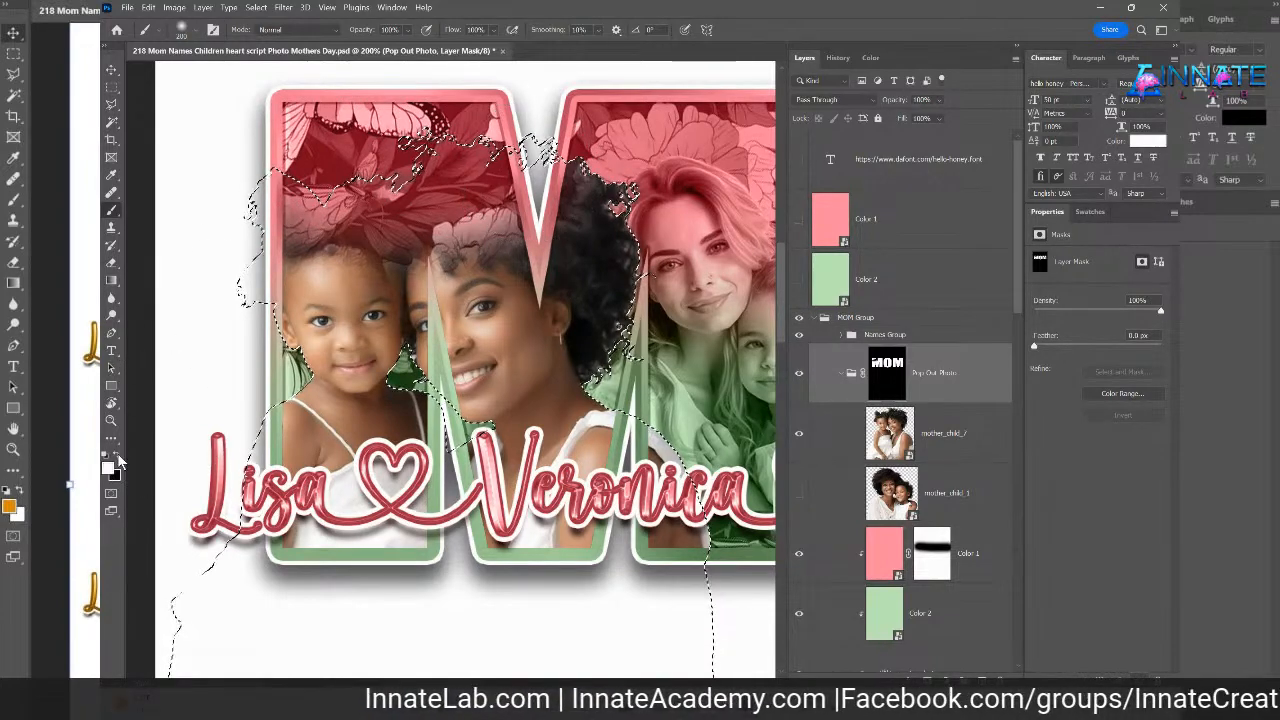
mouse_move(512, 162)
left_mouse_down()
mouse_move(452, 140)
mouse_move(514, 145)
mouse_move(519, 166)
mouse_move(482, 166)
left_mouse_up()
mouse_move(515, 235)
left_mouse_down()
mouse_move(452, 190)
mouse_move(252, 140)
mouse_move(257, 203)
left_mouse_up()
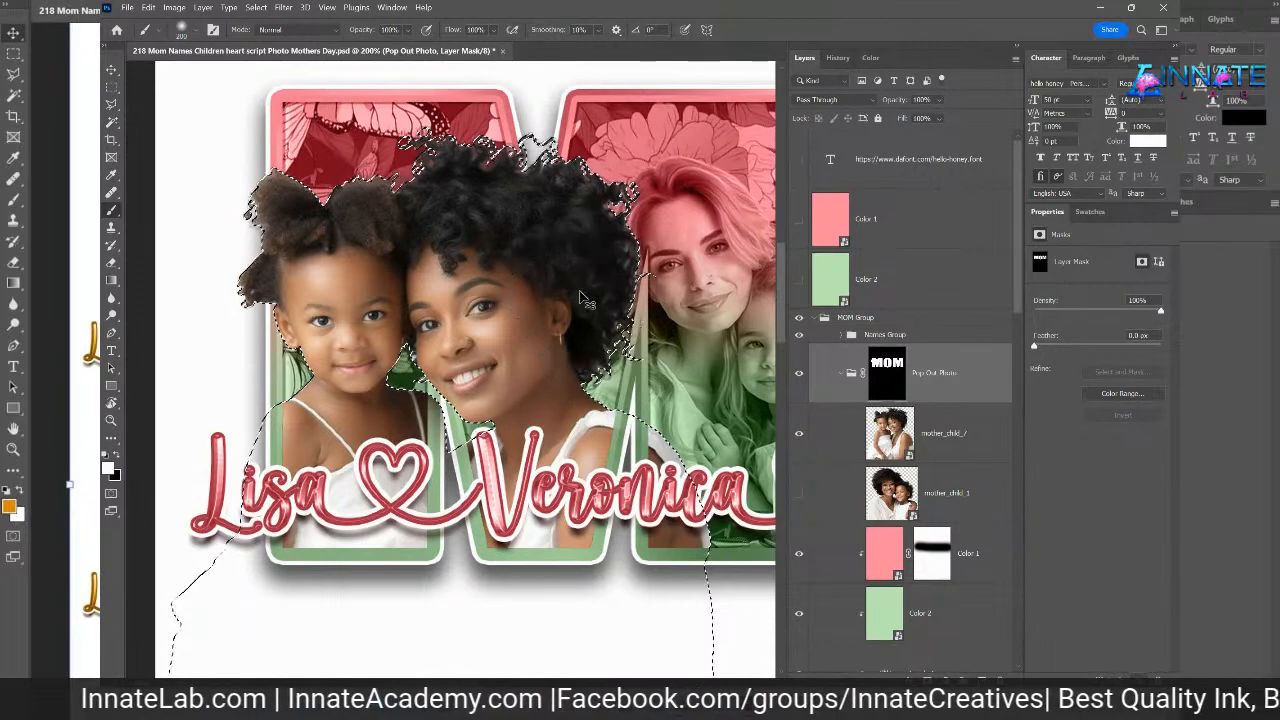
key("ctrl+d")
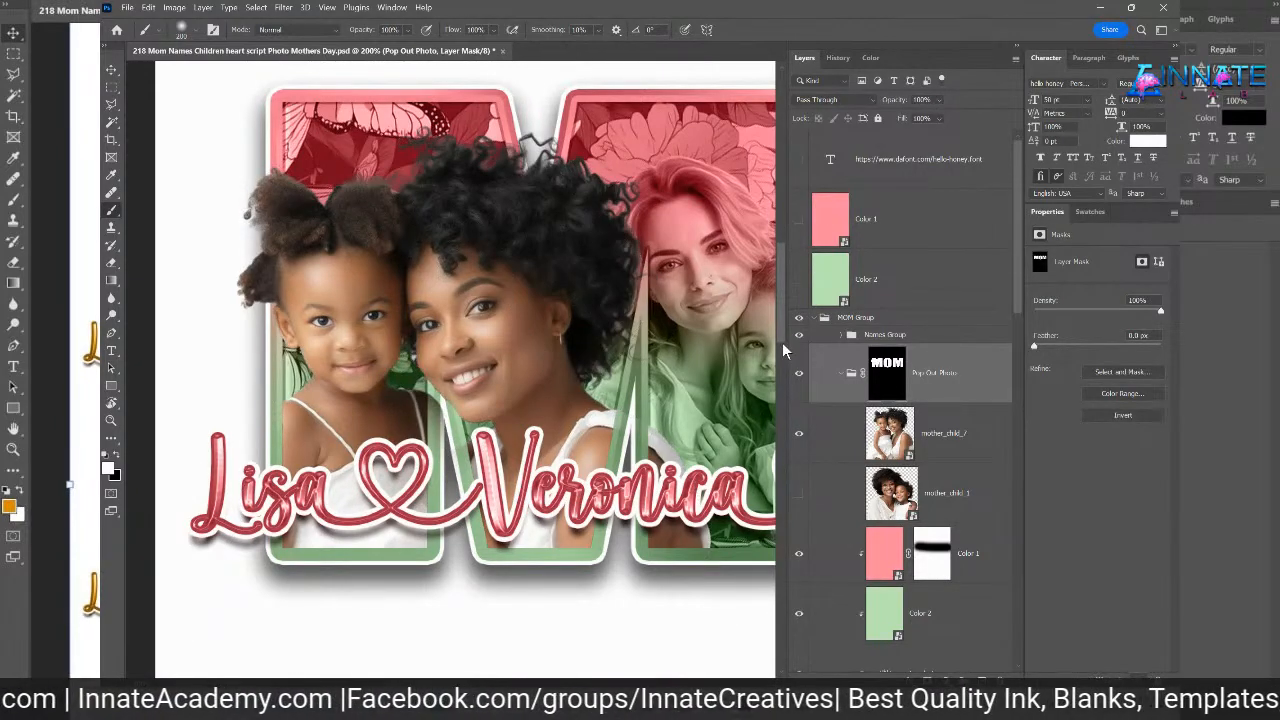
- Collapse the Pop Out Photo group and the MOM Group
key("ctrl+minus")
key("ctrl+minus")
key("ctrl+minus")
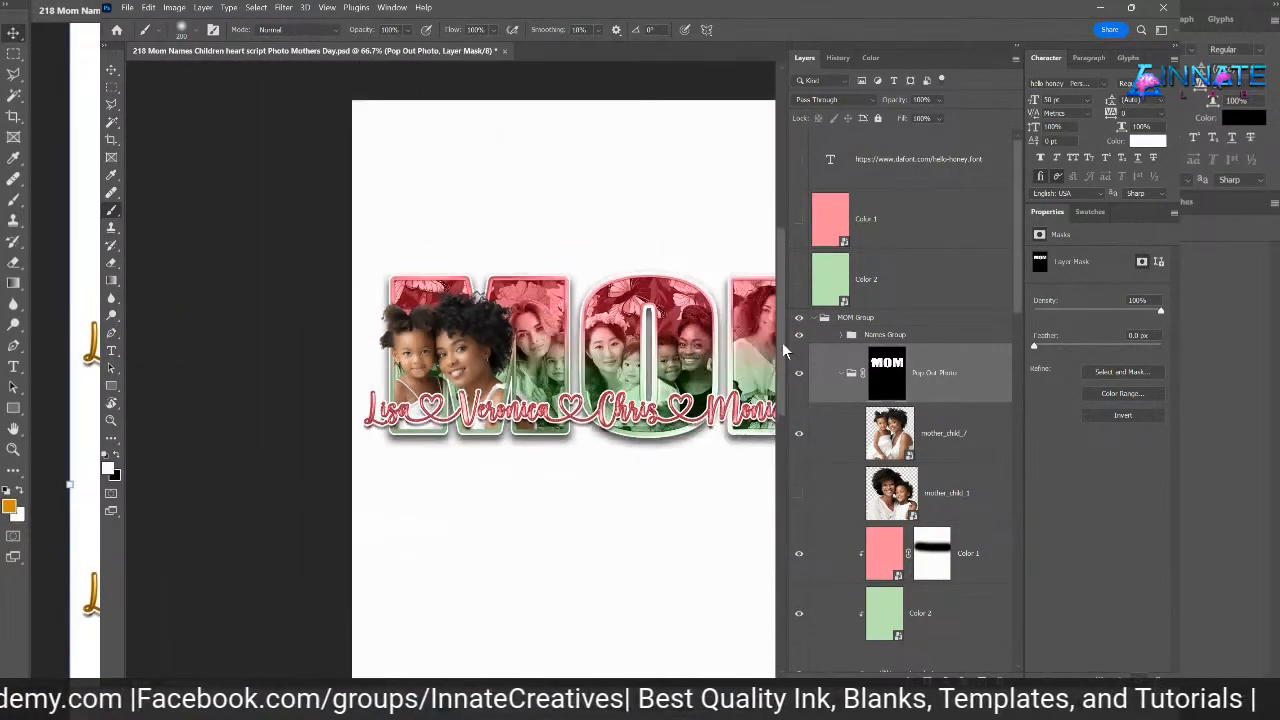
key("ctrl+minus")
scroll(618, 309, "down", 1)
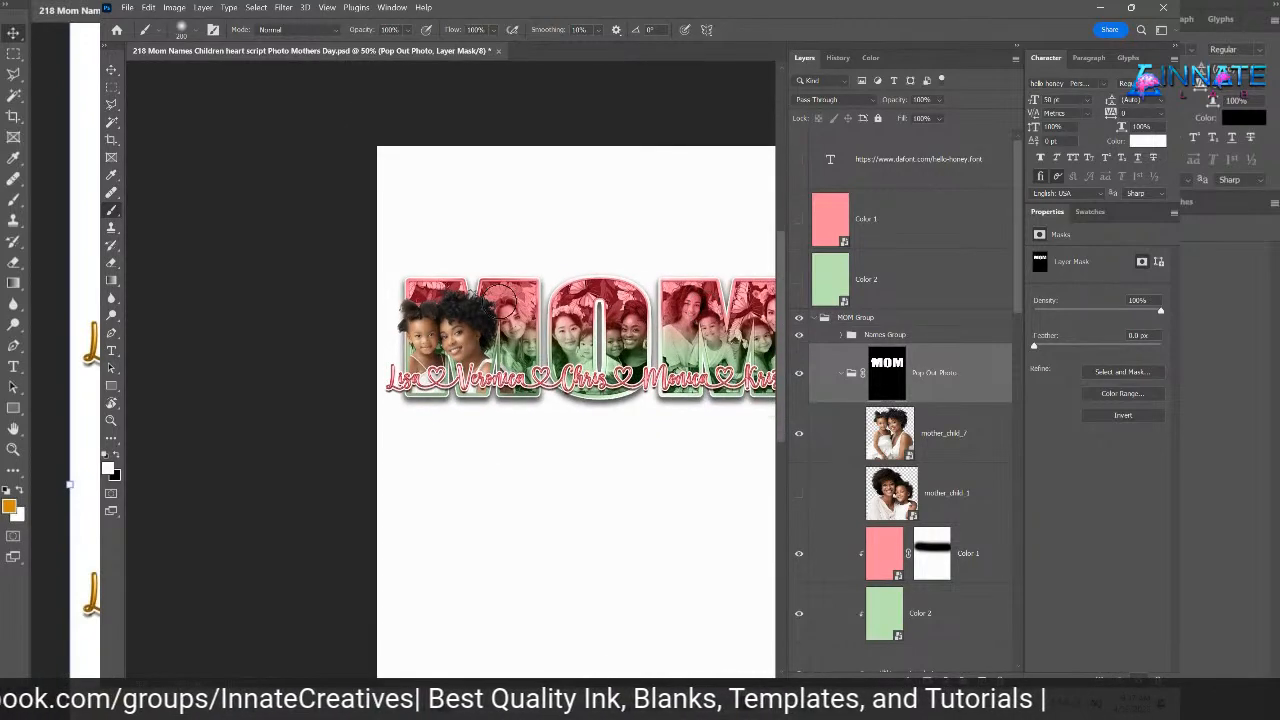
left_click_drag(551, 307, 441, 309)
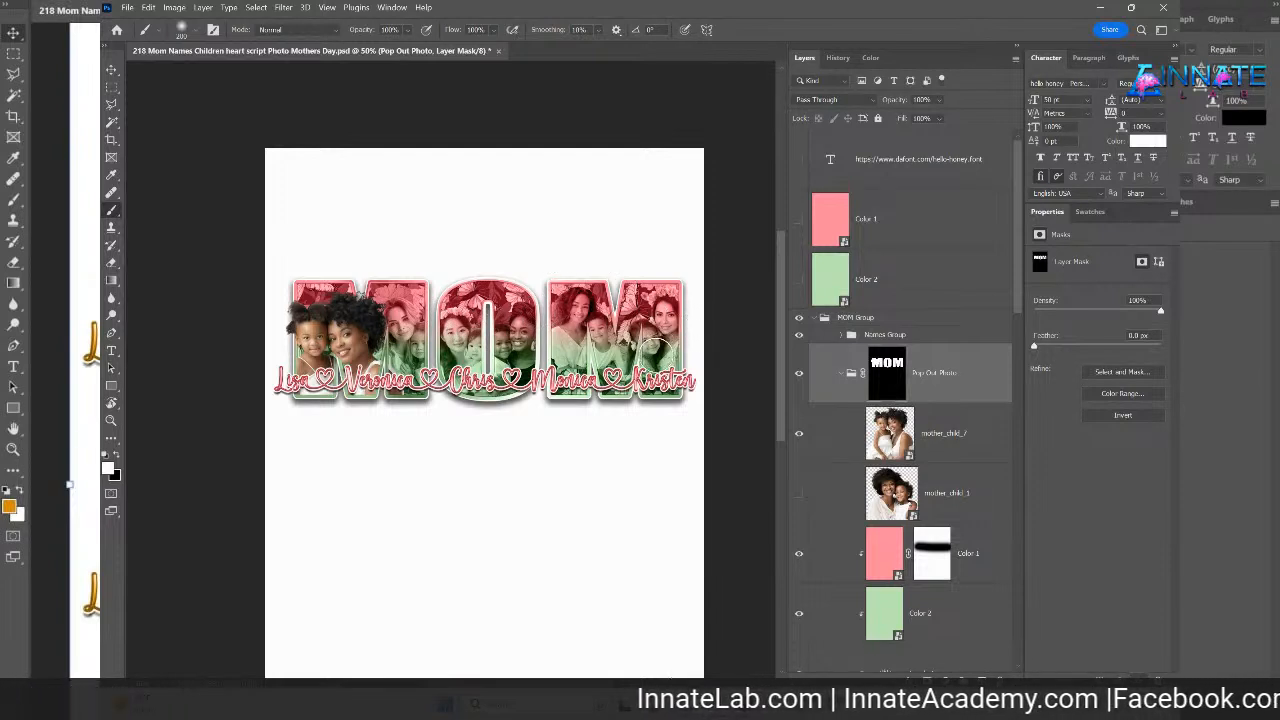
left_click(944, 377)
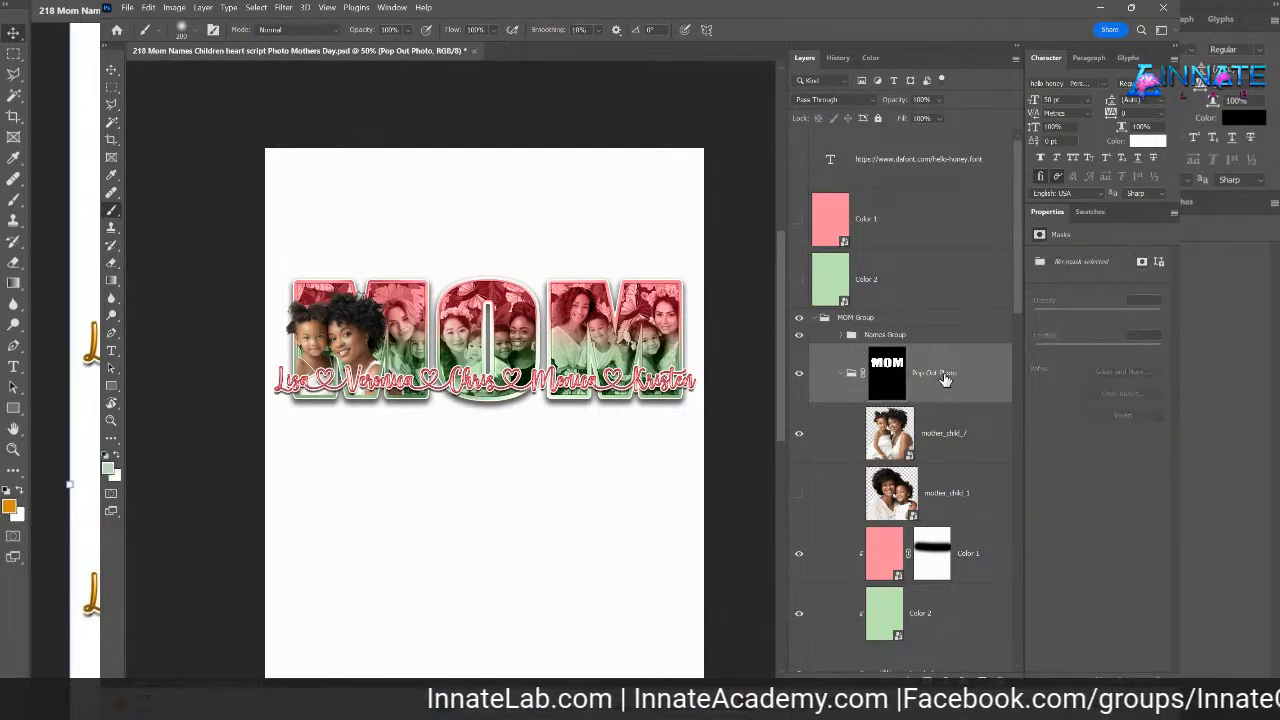
left_click(843, 375)
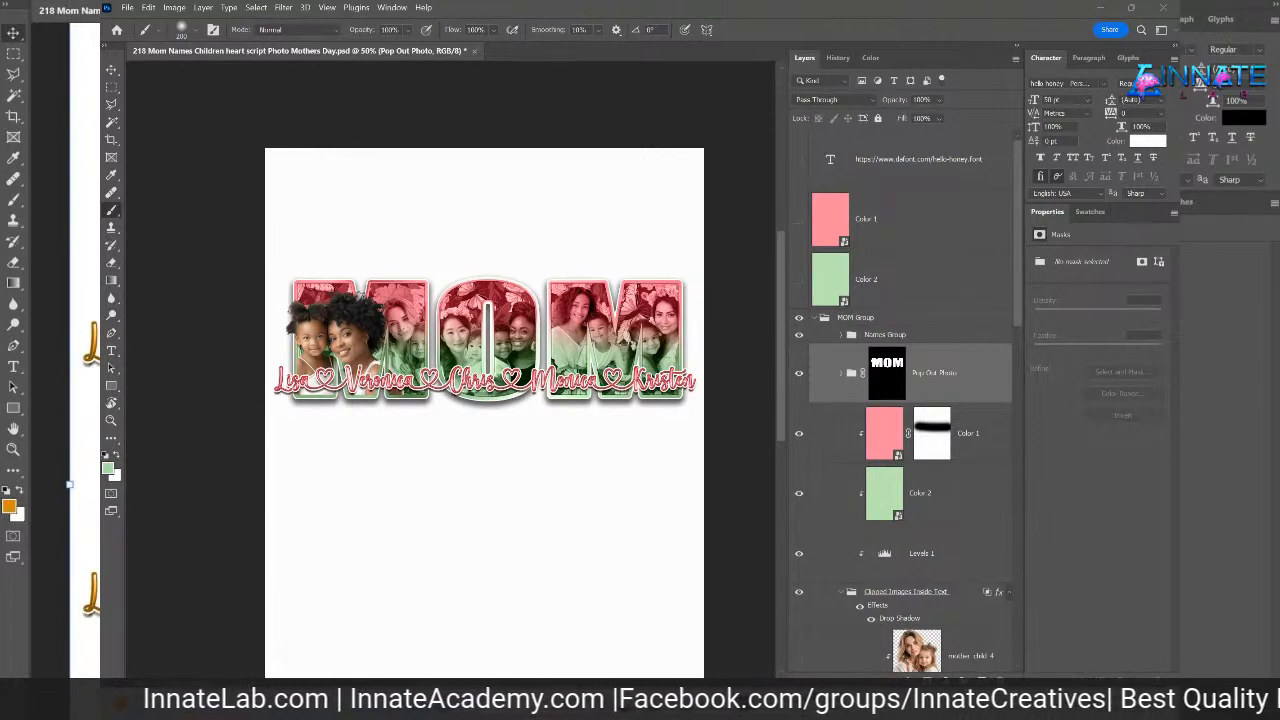
left_click(880, 327)
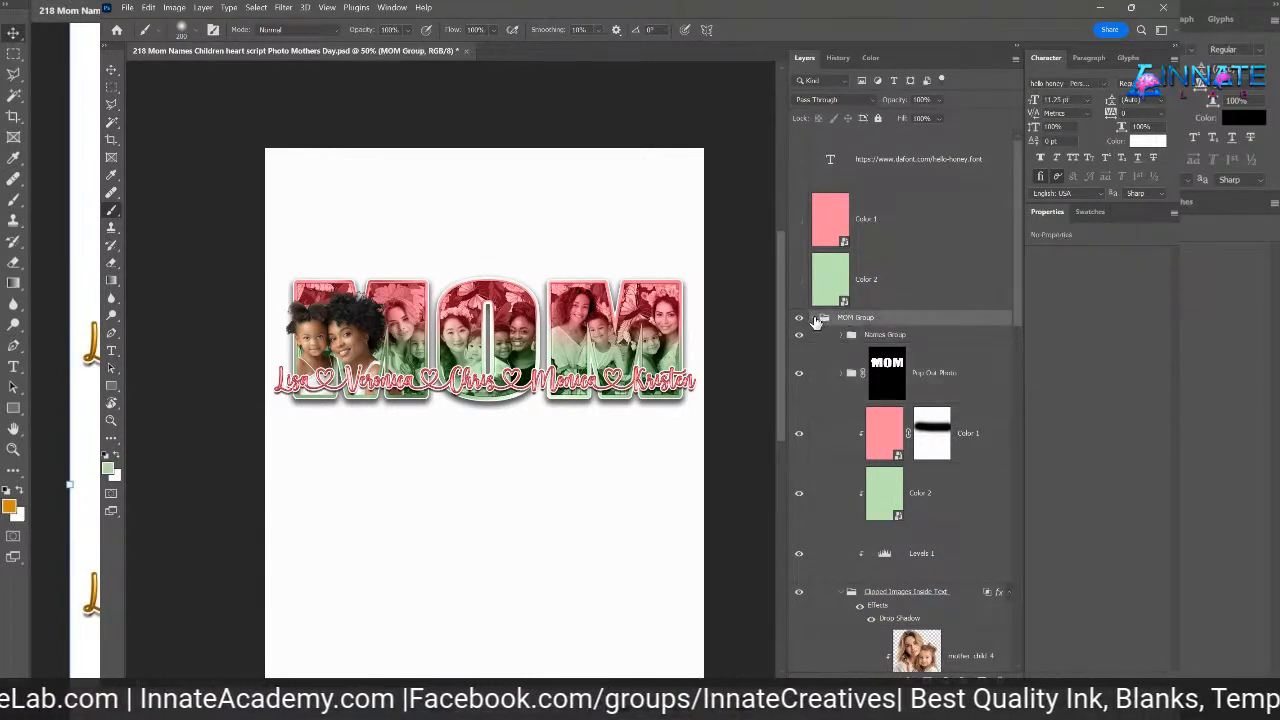
left_click(823, 318)
- Hide the MOM Group so that only the MAMA design is shown
left_click(798, 317)
left_click(798, 334)
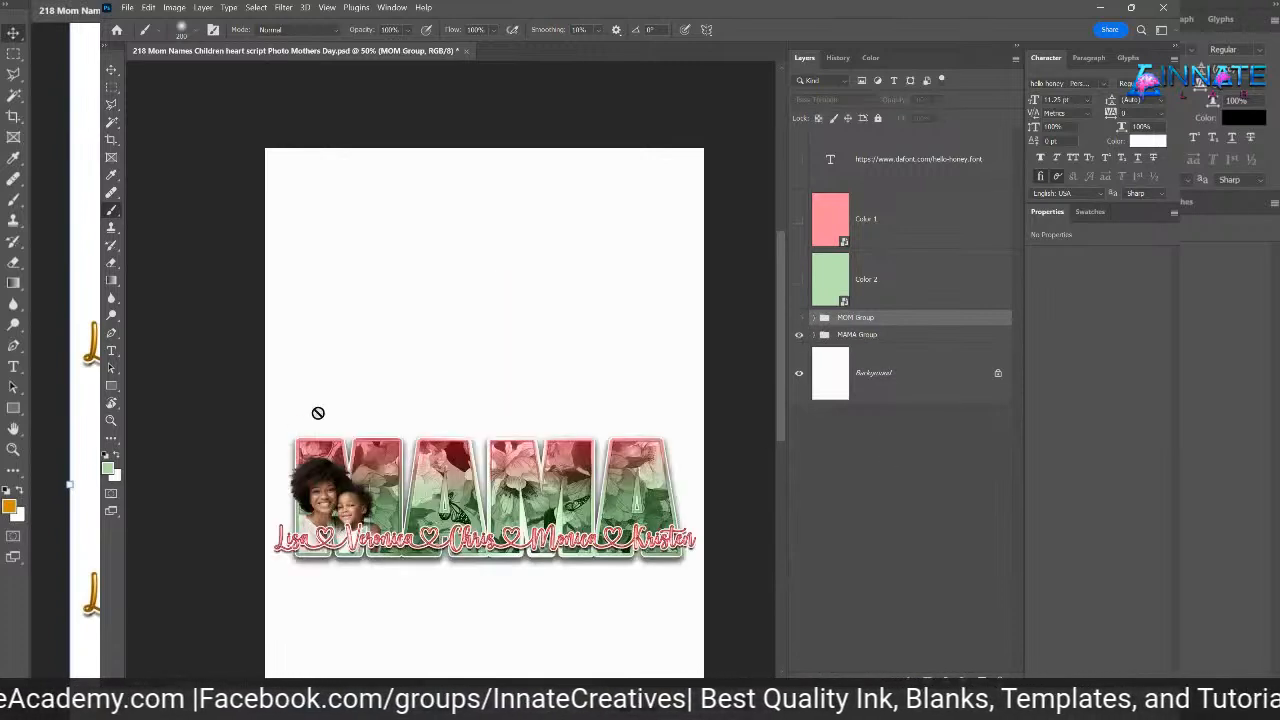
left_click(798, 318)
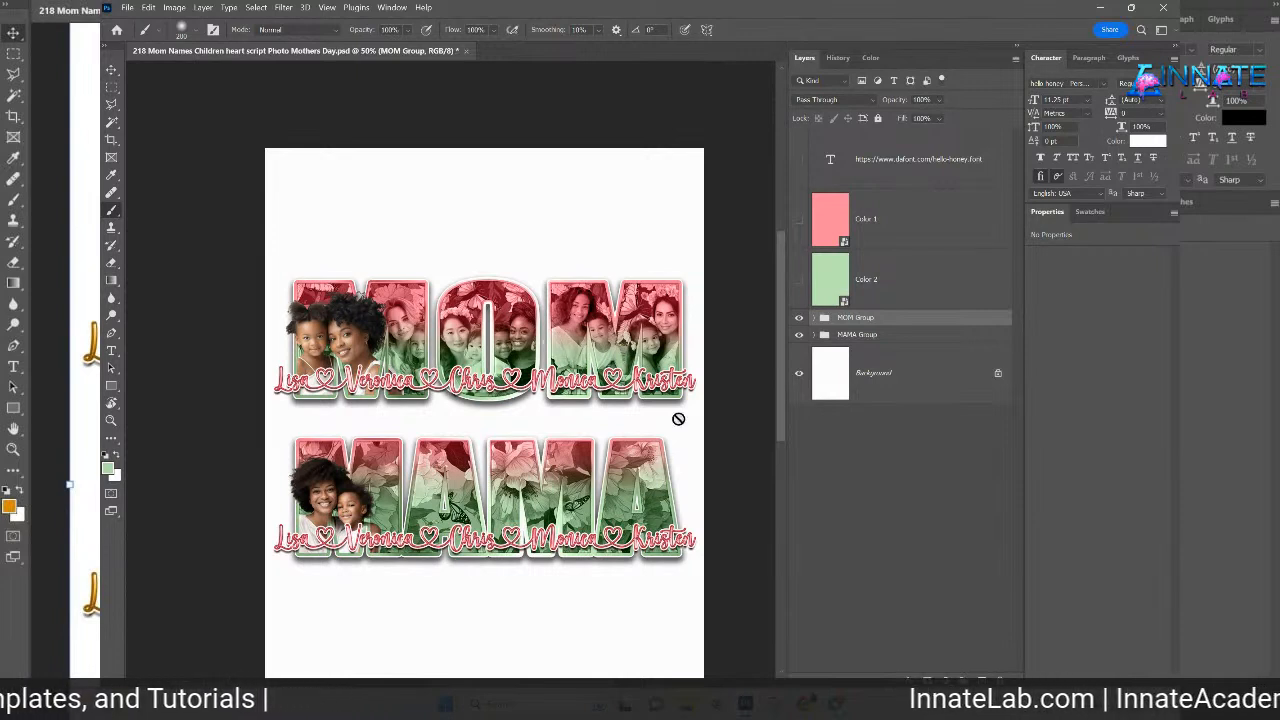
left_click(800, 320)
left_click(800, 319)
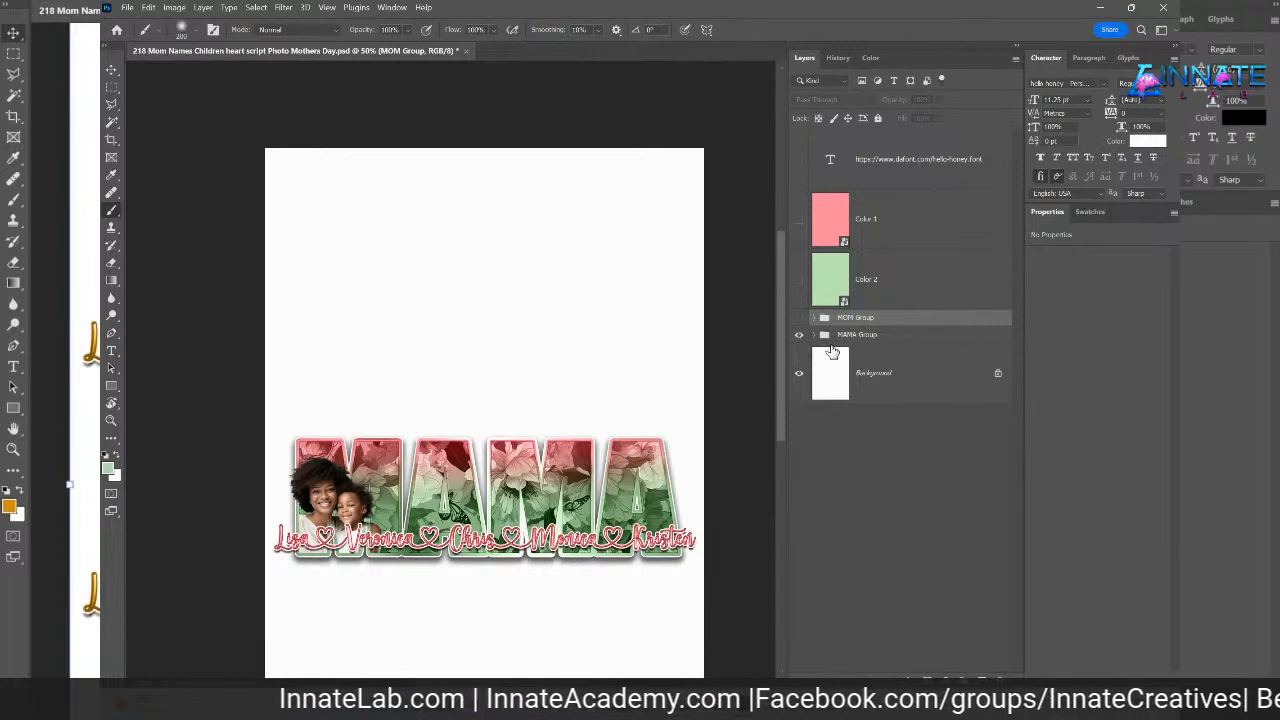
- Duplicate the MAMA Group in the same document under the same name and hide the upper copy
left_click(847, 337)
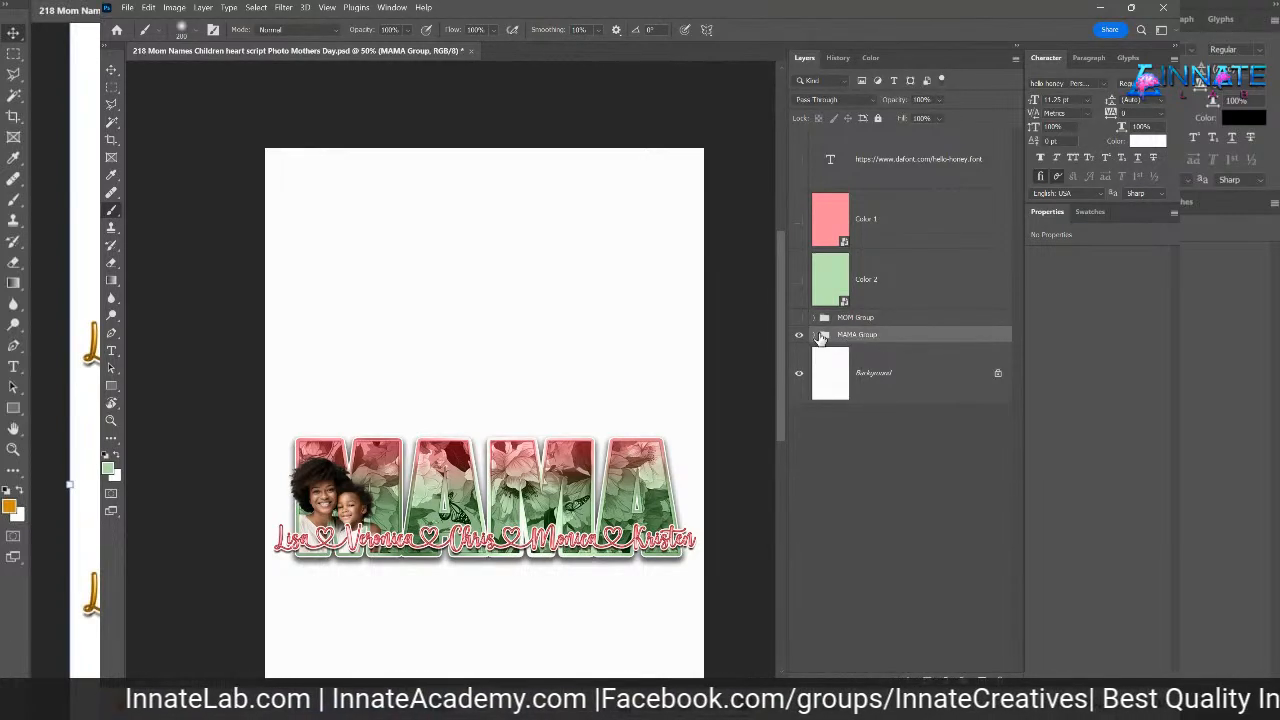
right_click(867, 336)
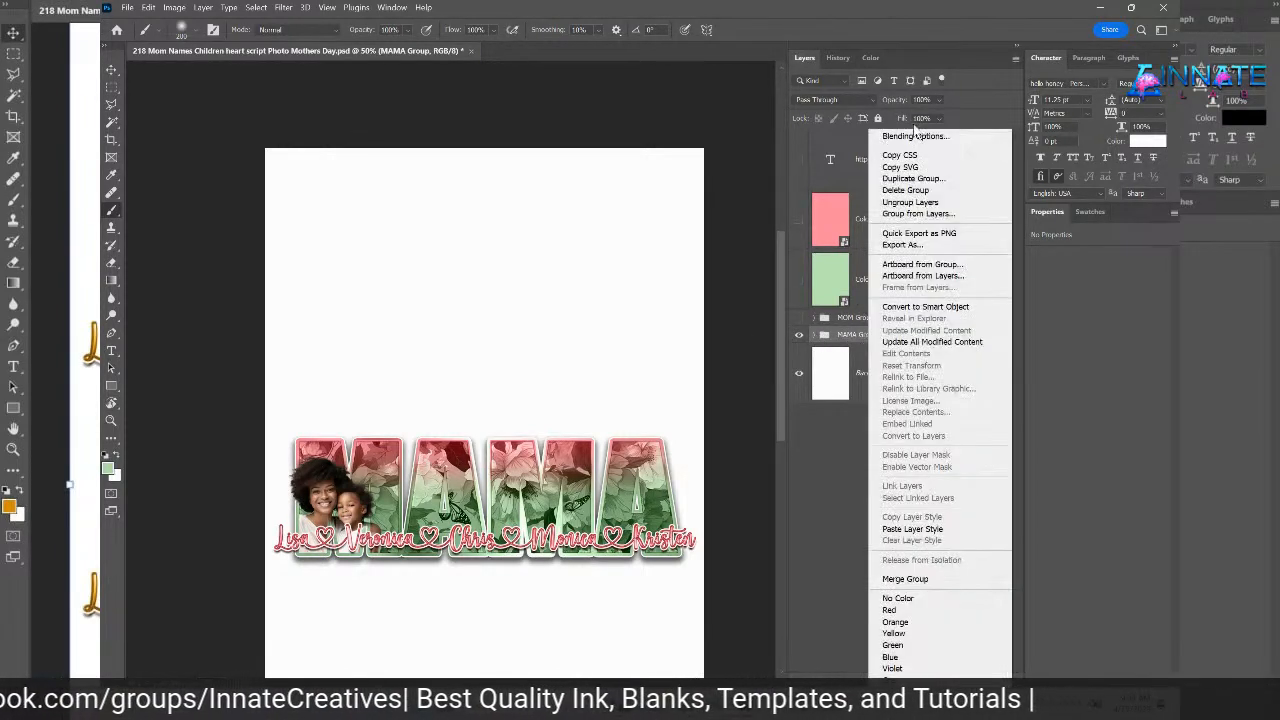
left_click(905, 176)
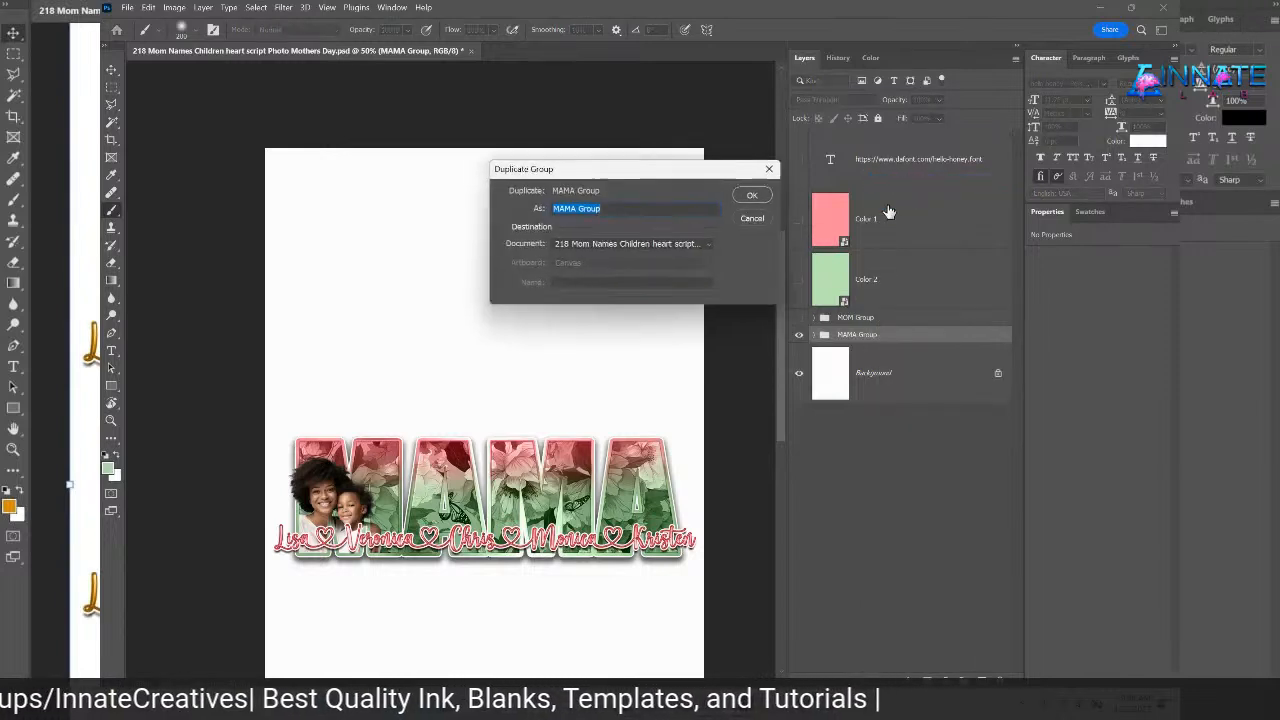
left_click(758, 197)
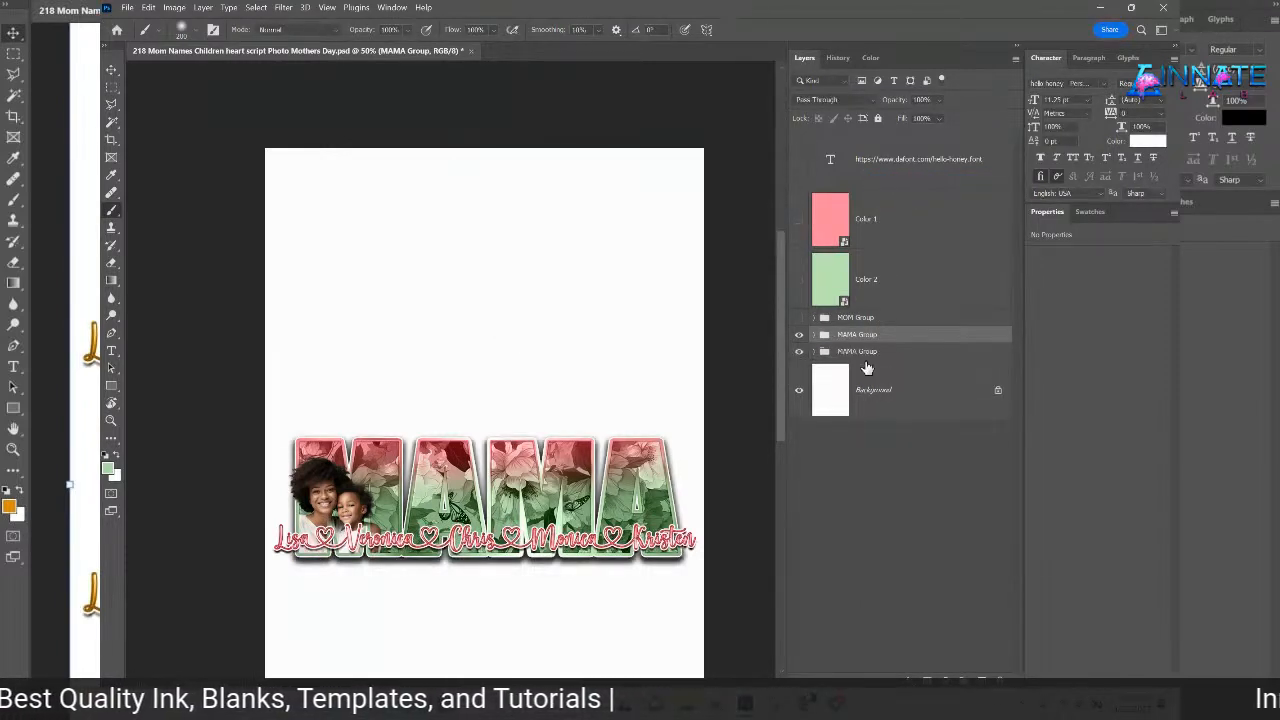
left_click(800, 336)
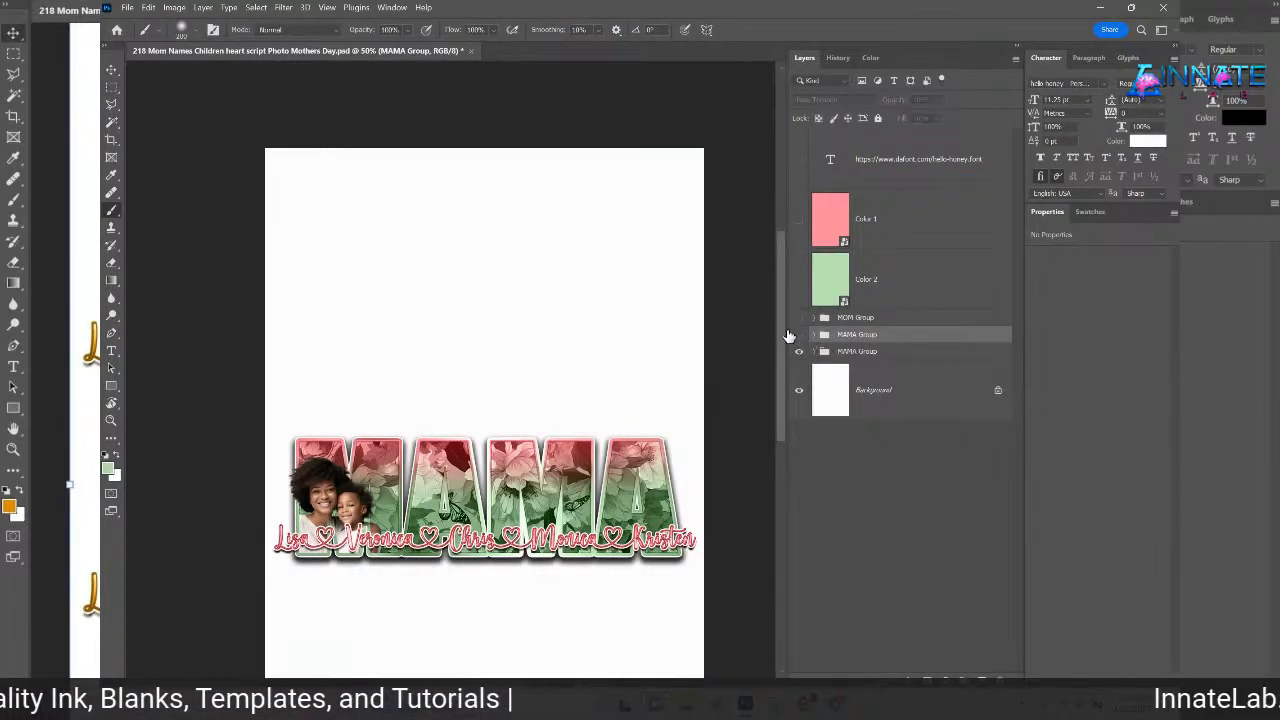
- Create an independent smart object copy of the mom lettering layer inside the visible MAMA Group
left_click(853, 355)
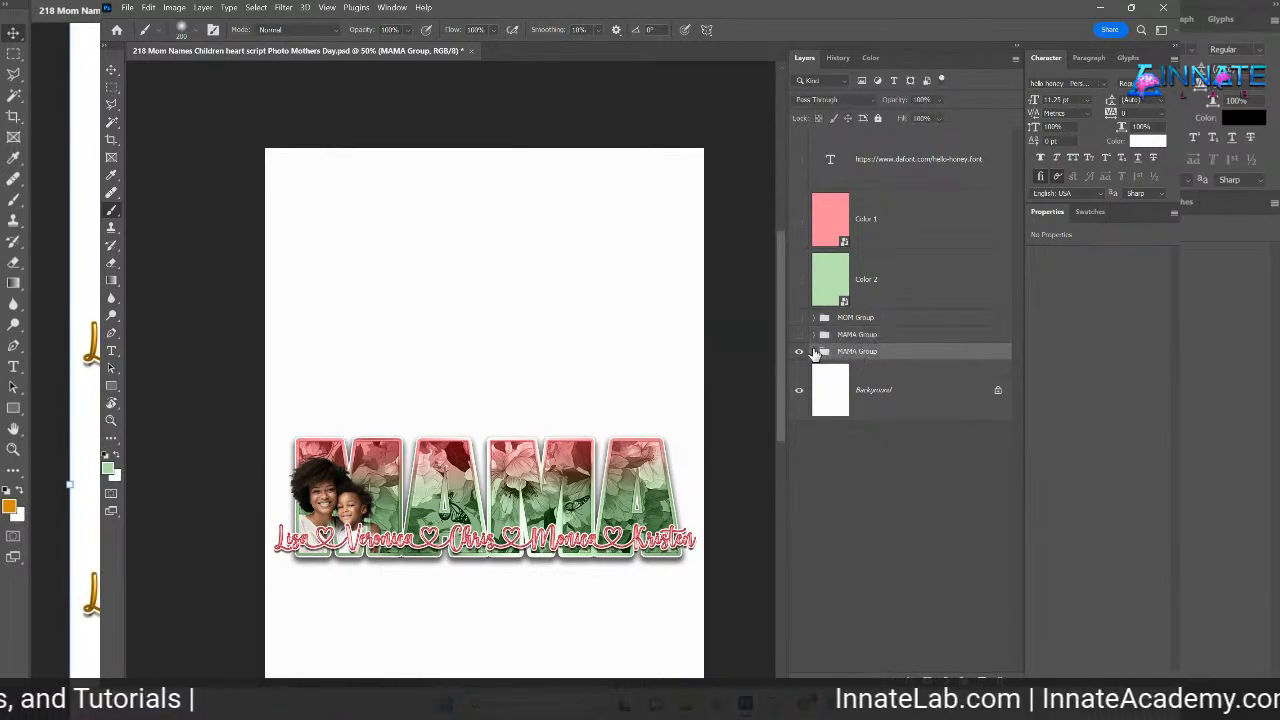
left_click(814, 353)
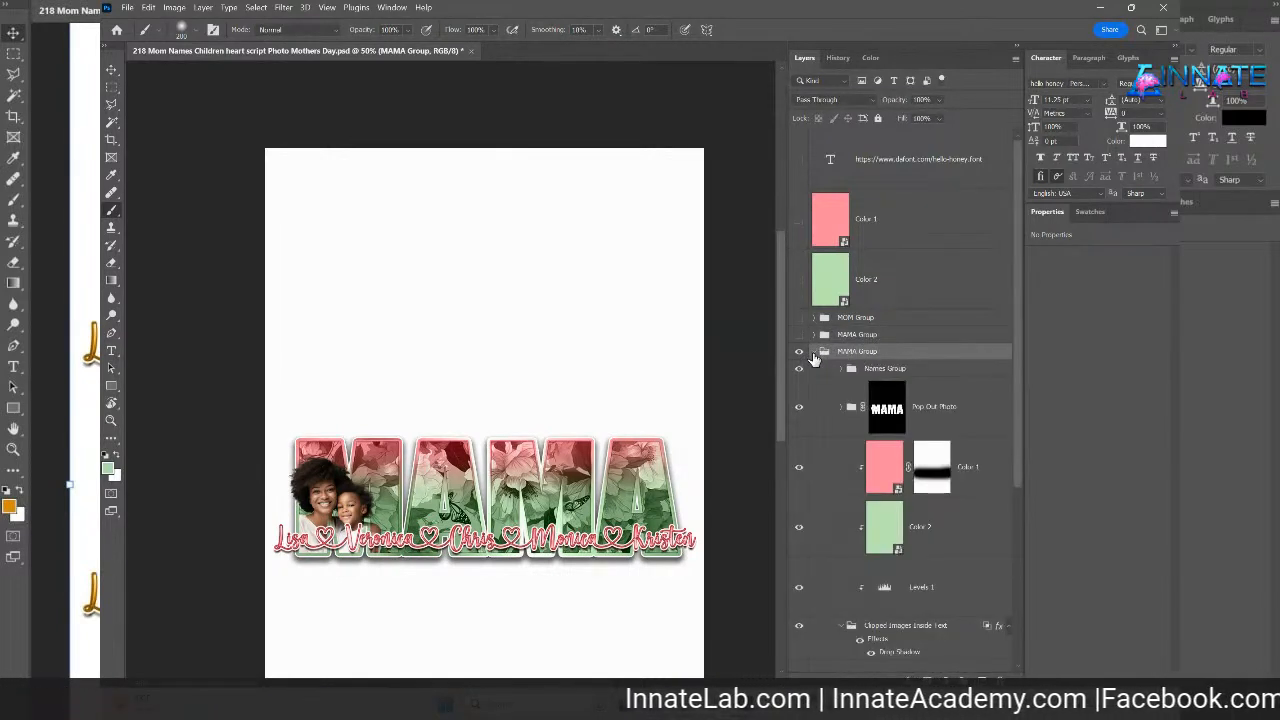
scroll(815, 360, "down", 2)
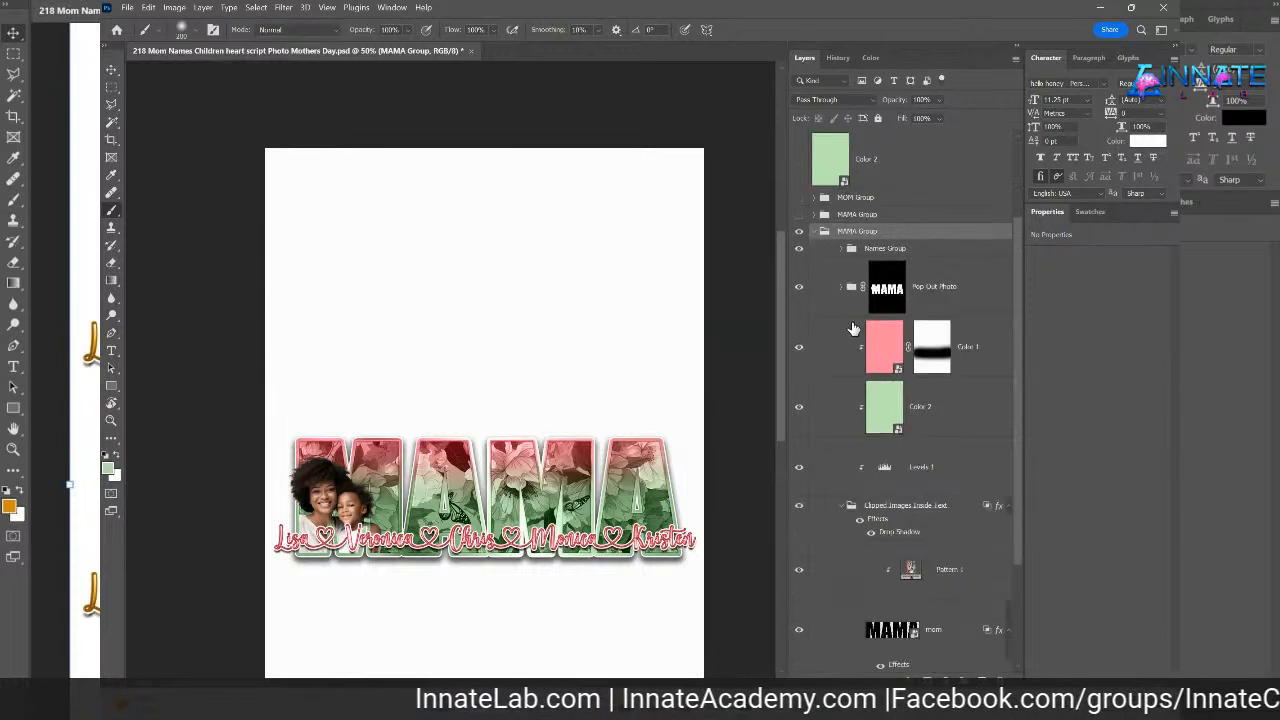
scroll(853, 325, "down", 1)
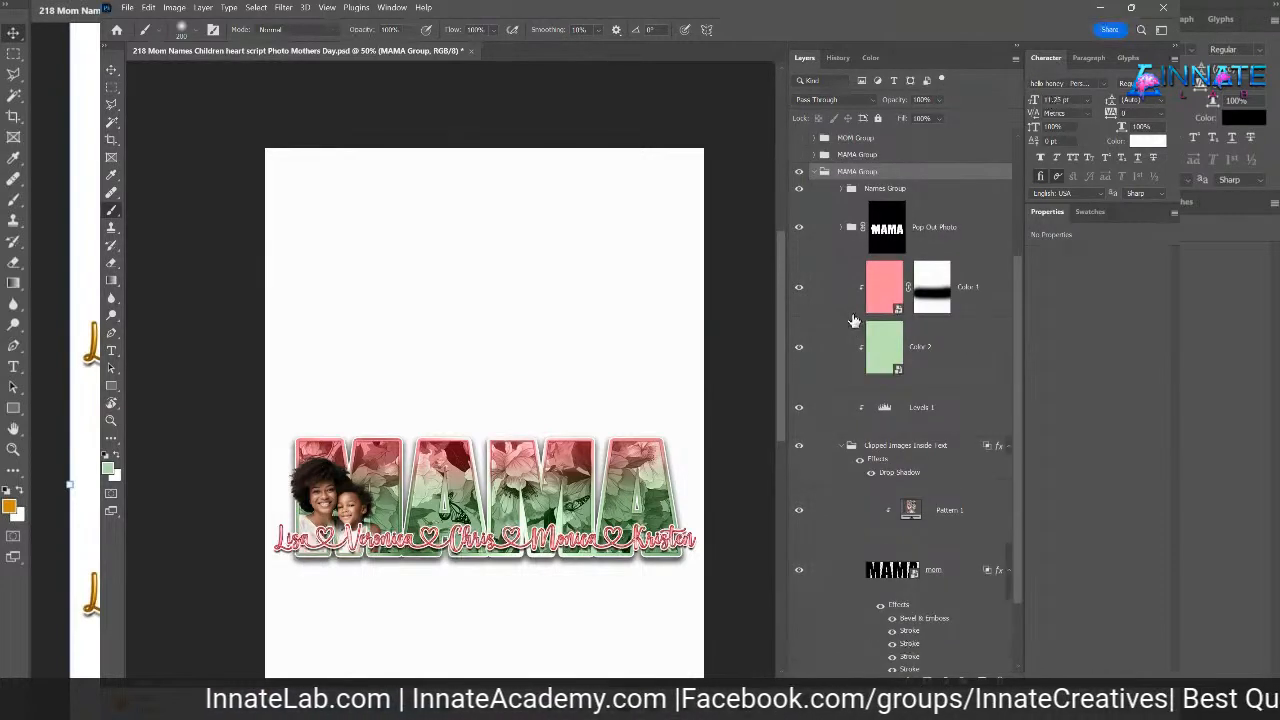
scroll(853, 320, "down", 2)
left_click(868, 480)
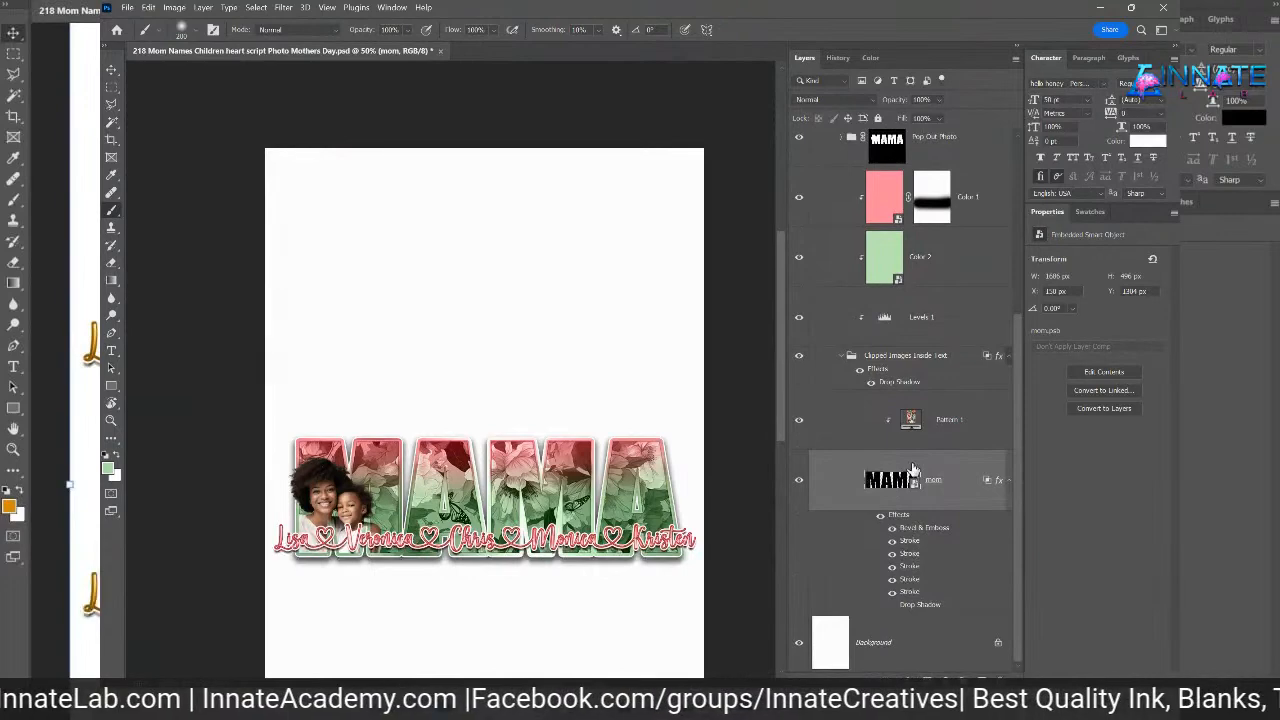
right_click(960, 484)
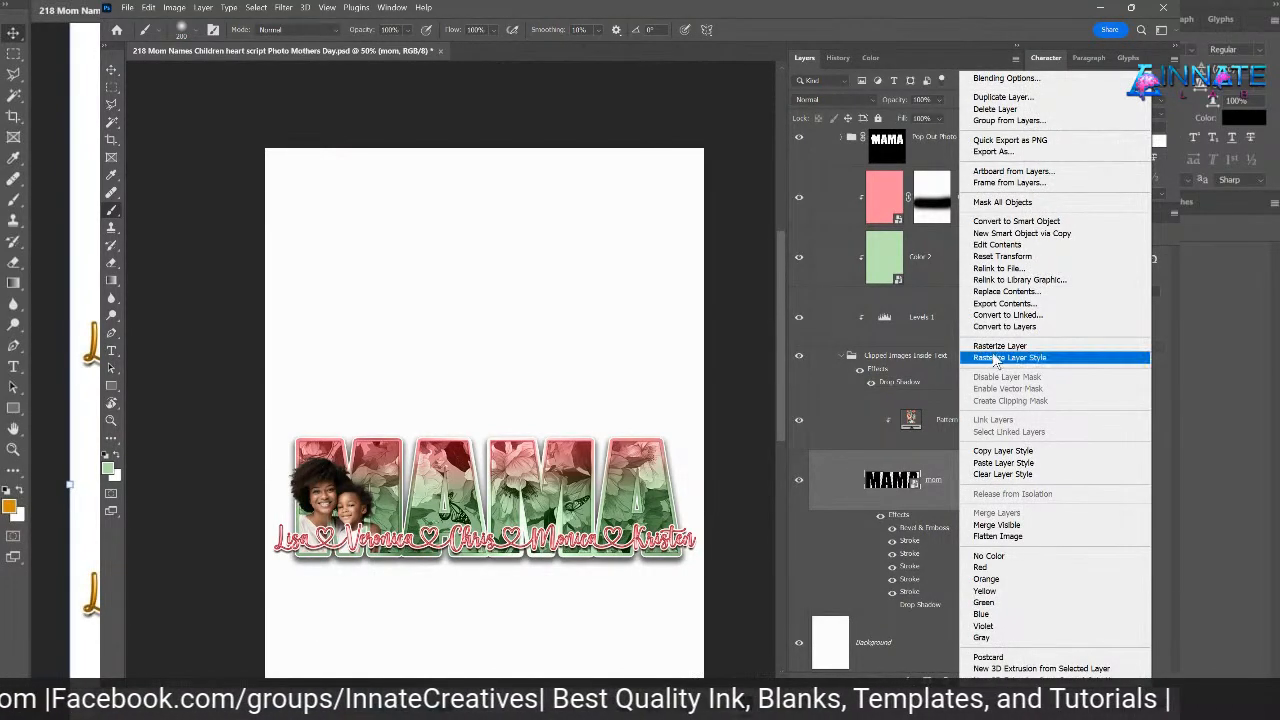
left_click(1036, 235)
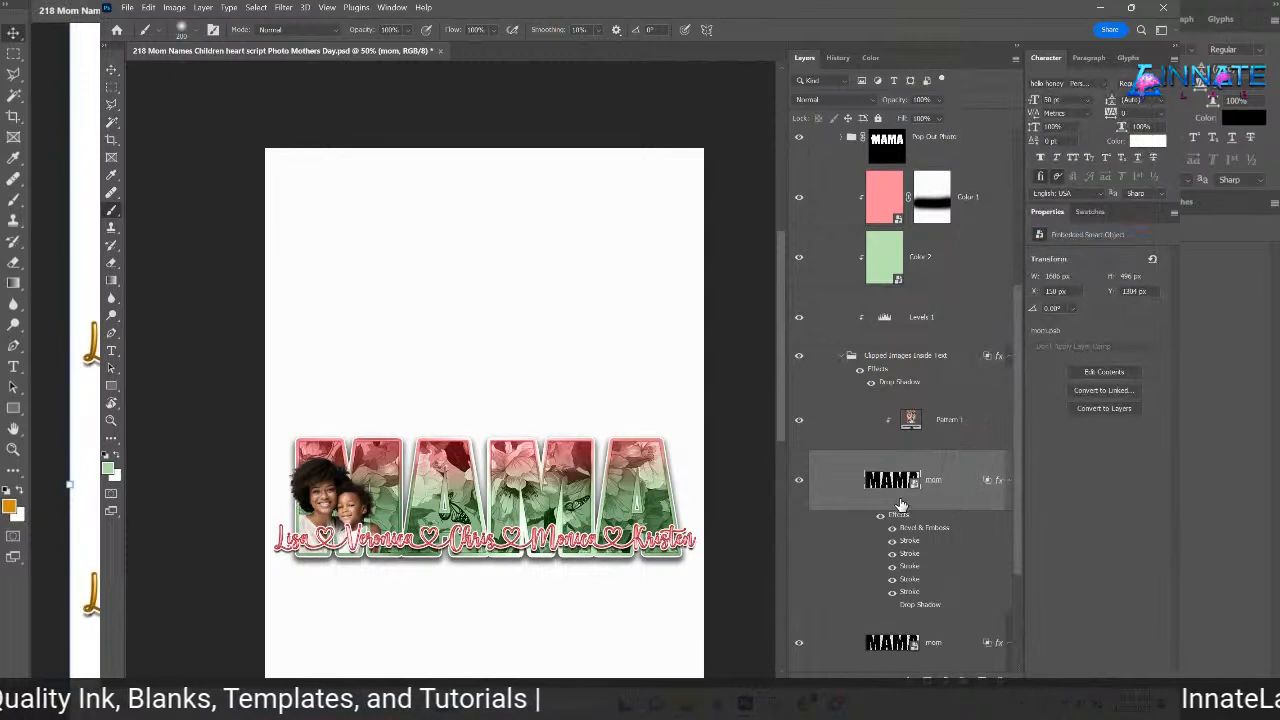
- Open the contents of the copied mom smart object to inspect the lettering, and close that document
scroll(895, 500, "down", 3)
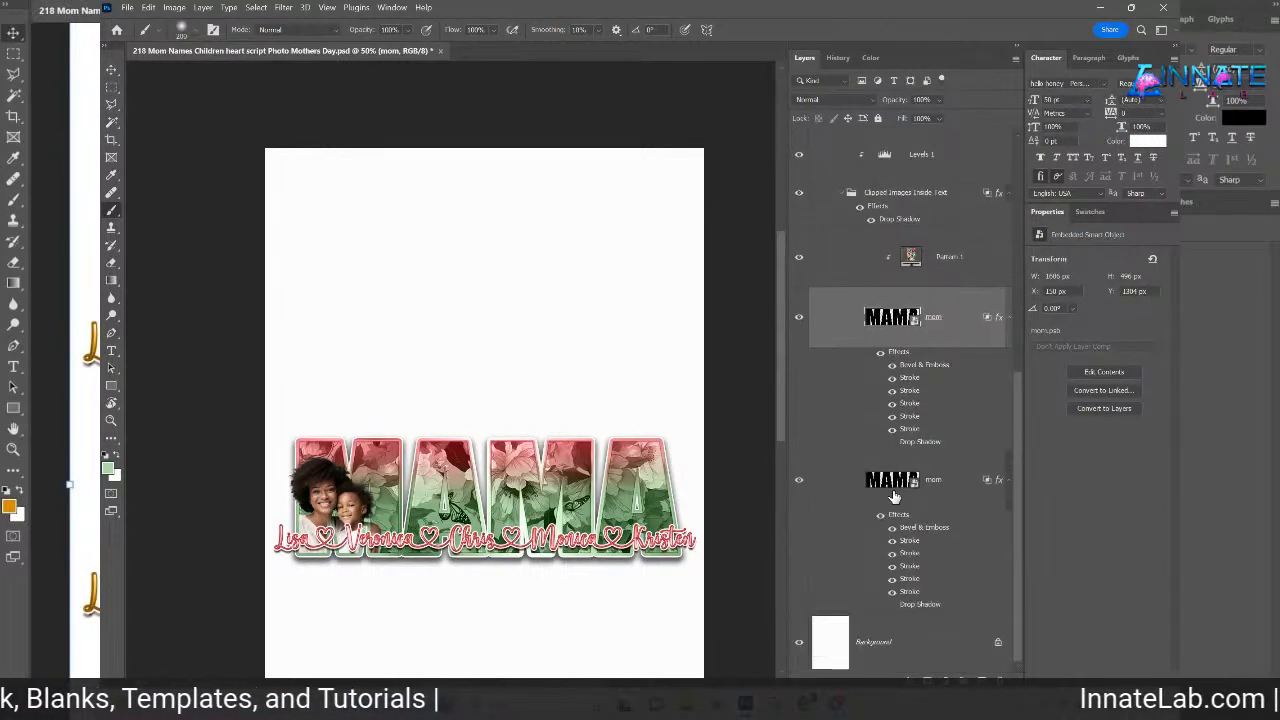
double_click(884, 318)
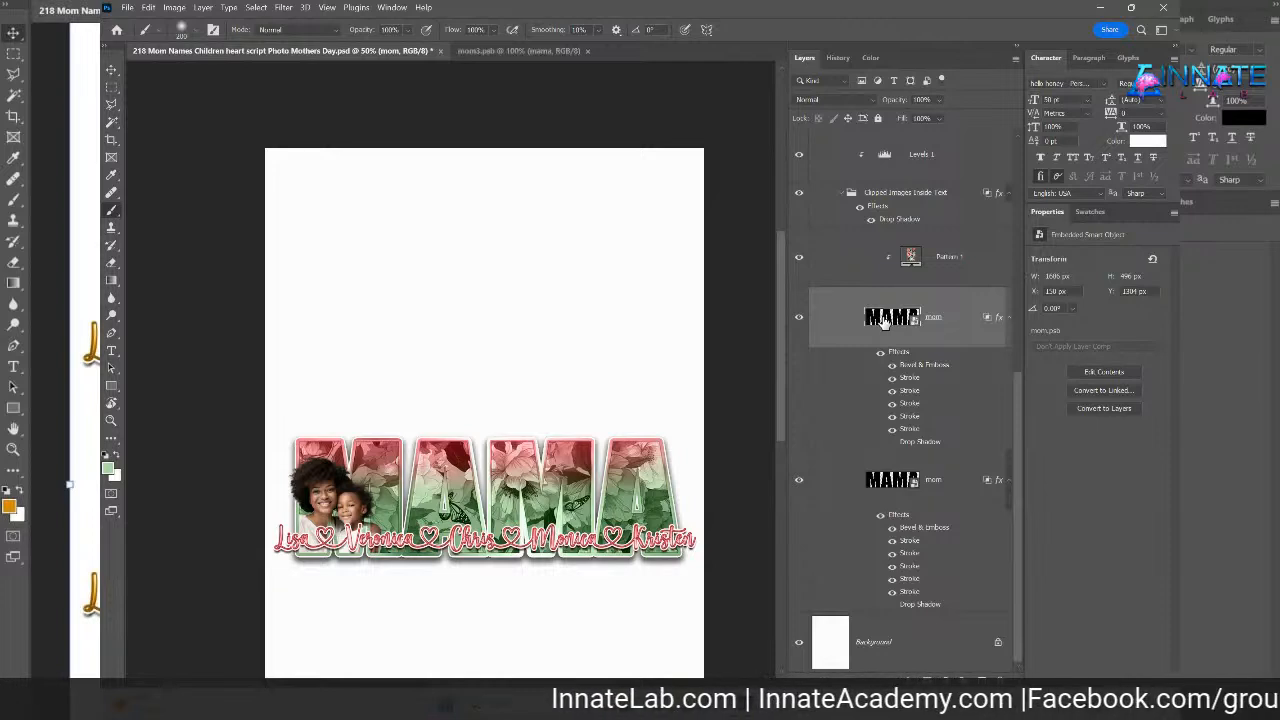
left_click(590, 50)
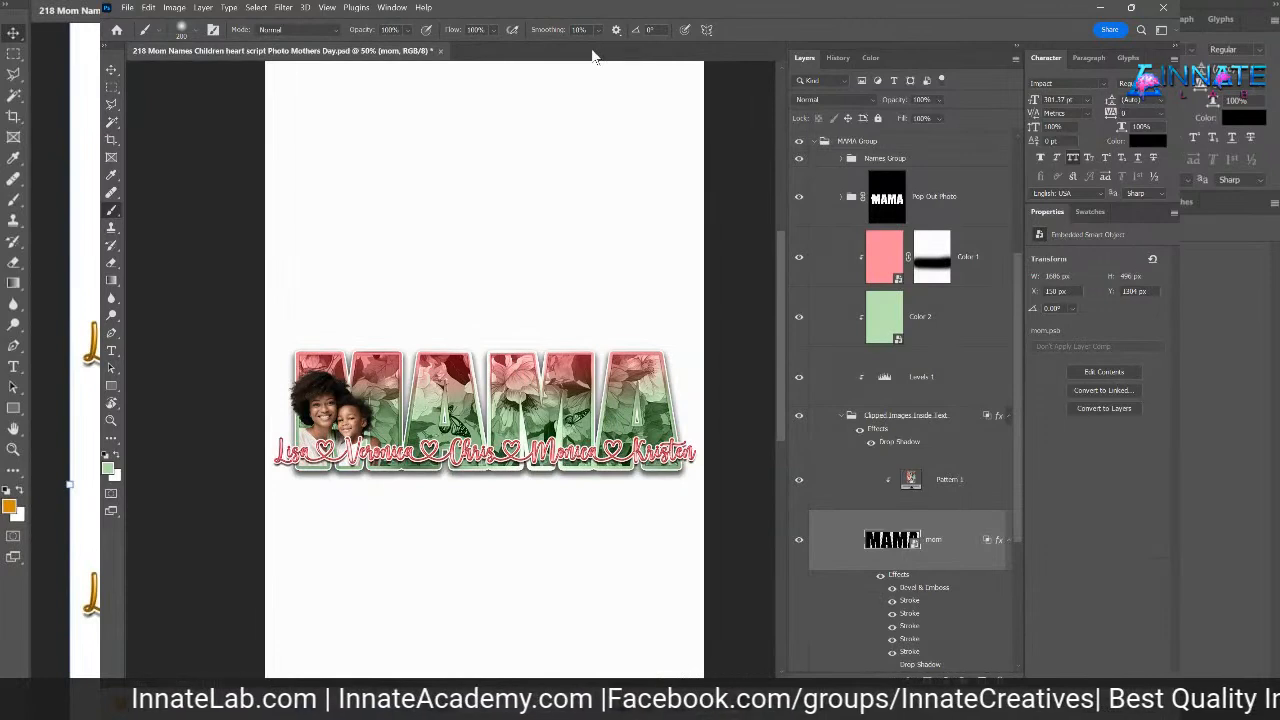
- Revert the document history to the state before the independent copy of the mom smart object was made
left_click(838, 57)
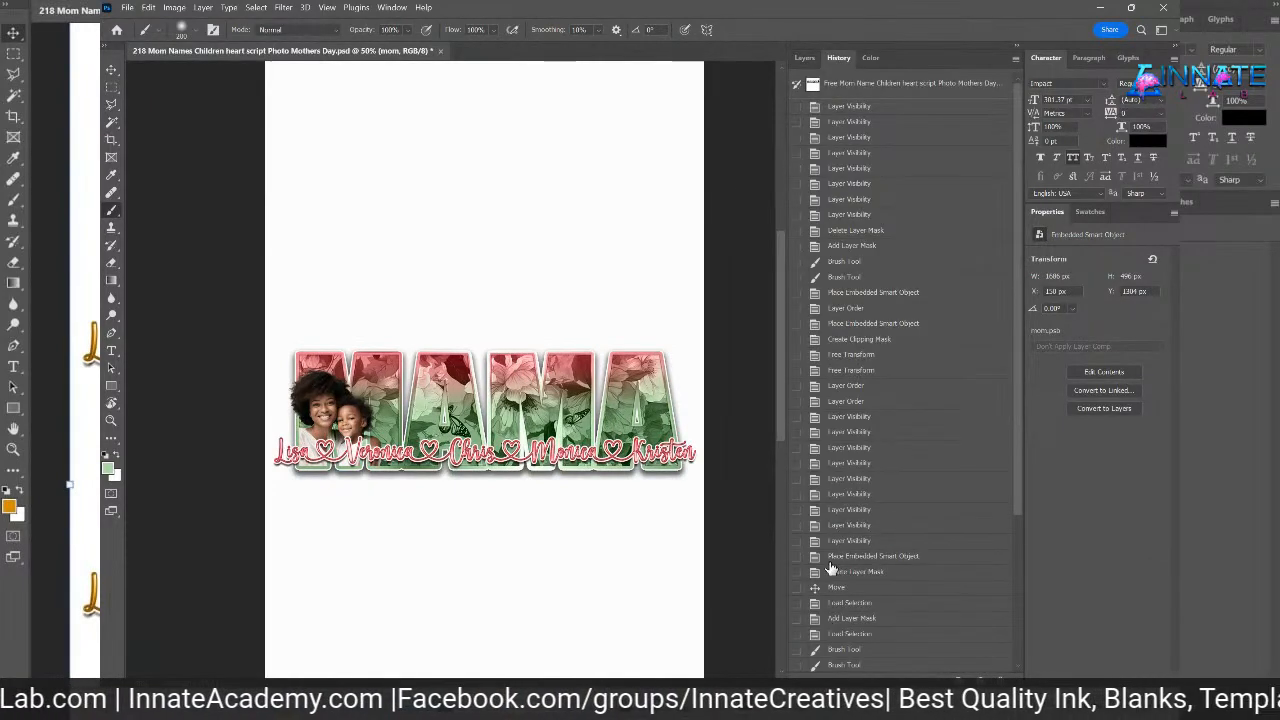
scroll(840, 580, "down", 5)
left_click(876, 651)
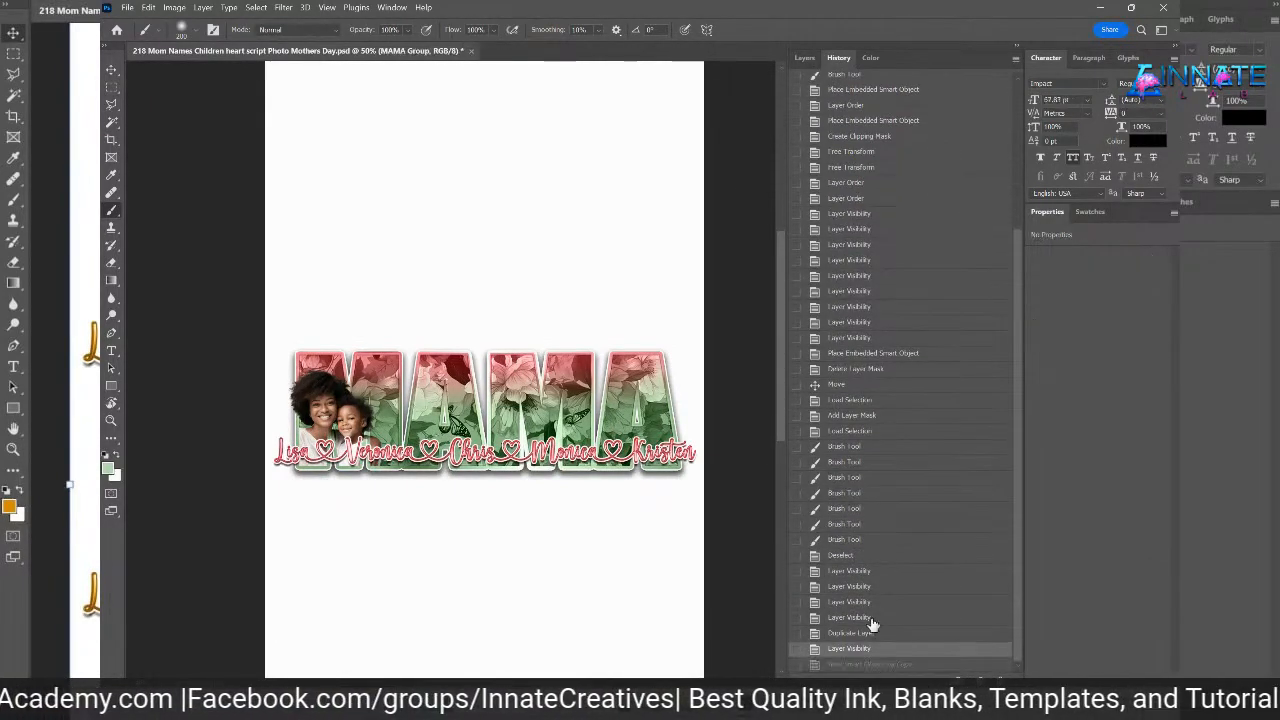
left_click(803, 57)
scroll(940, 515, "down", 1)
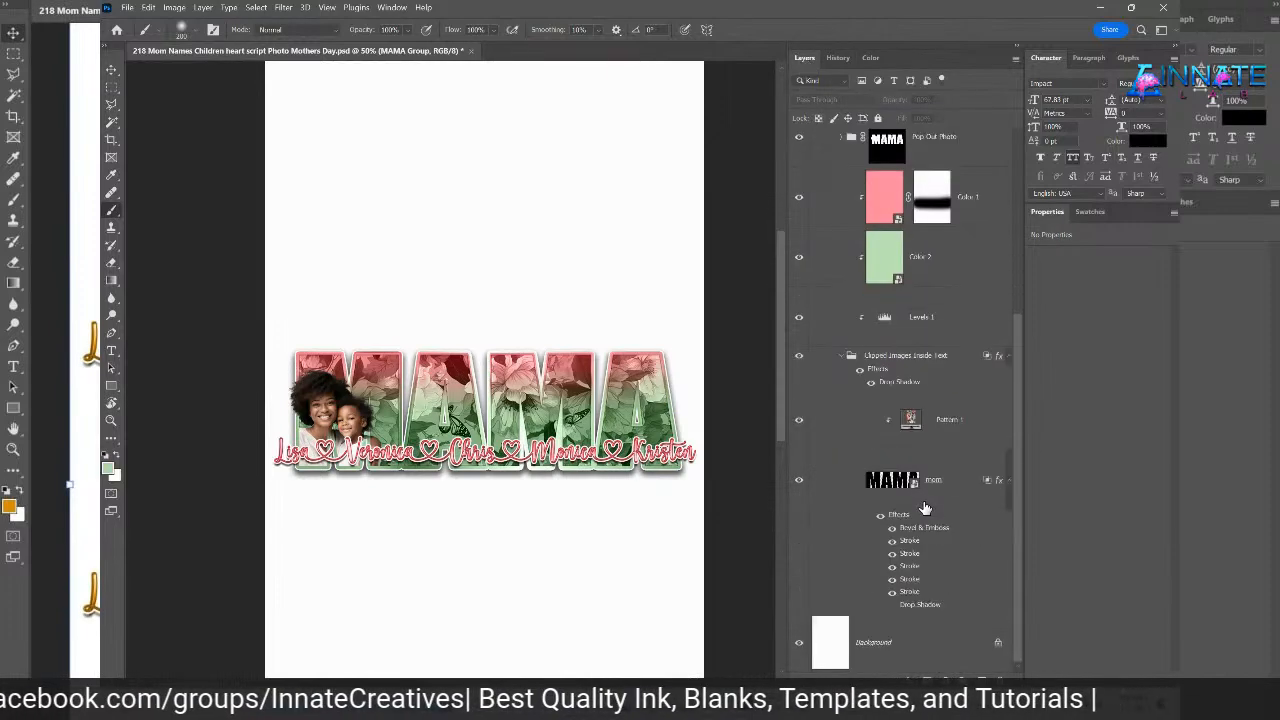
- Try an ordinary duplicate of the mom lettering layer named Dad, and delete that duplicate
left_click(900, 487)
right_click(895, 487)
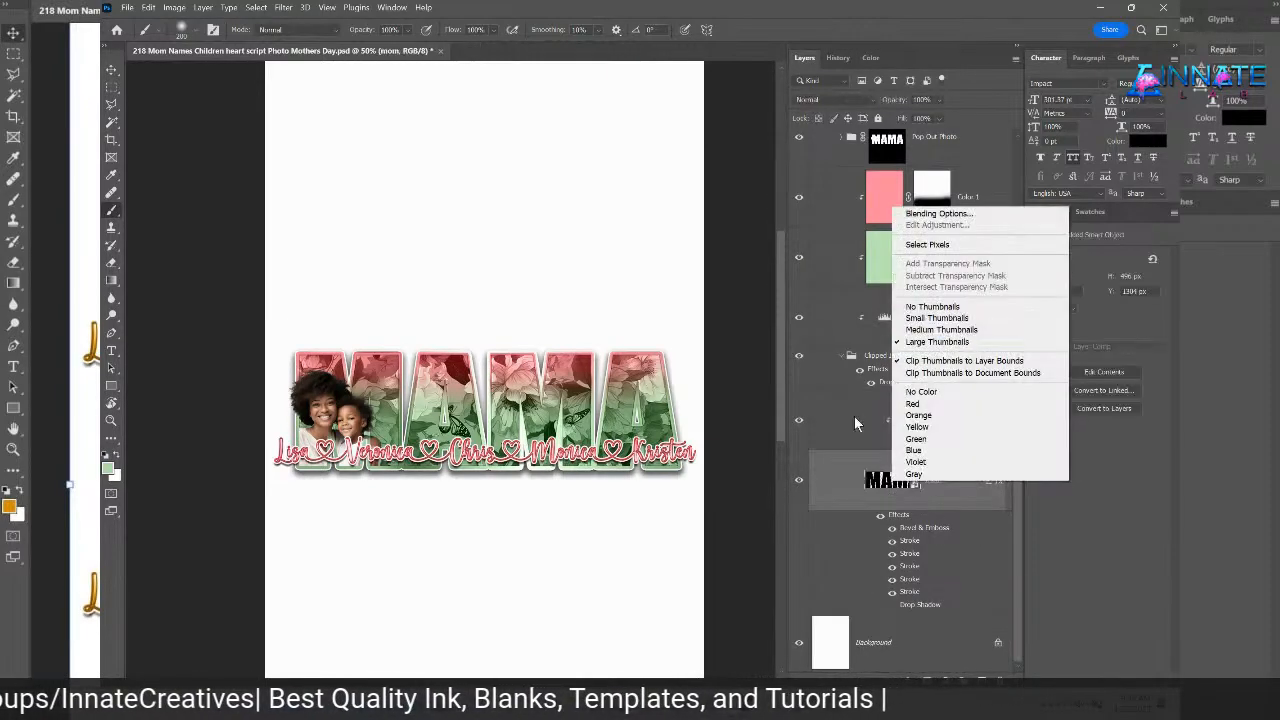
right_click(830, 484)
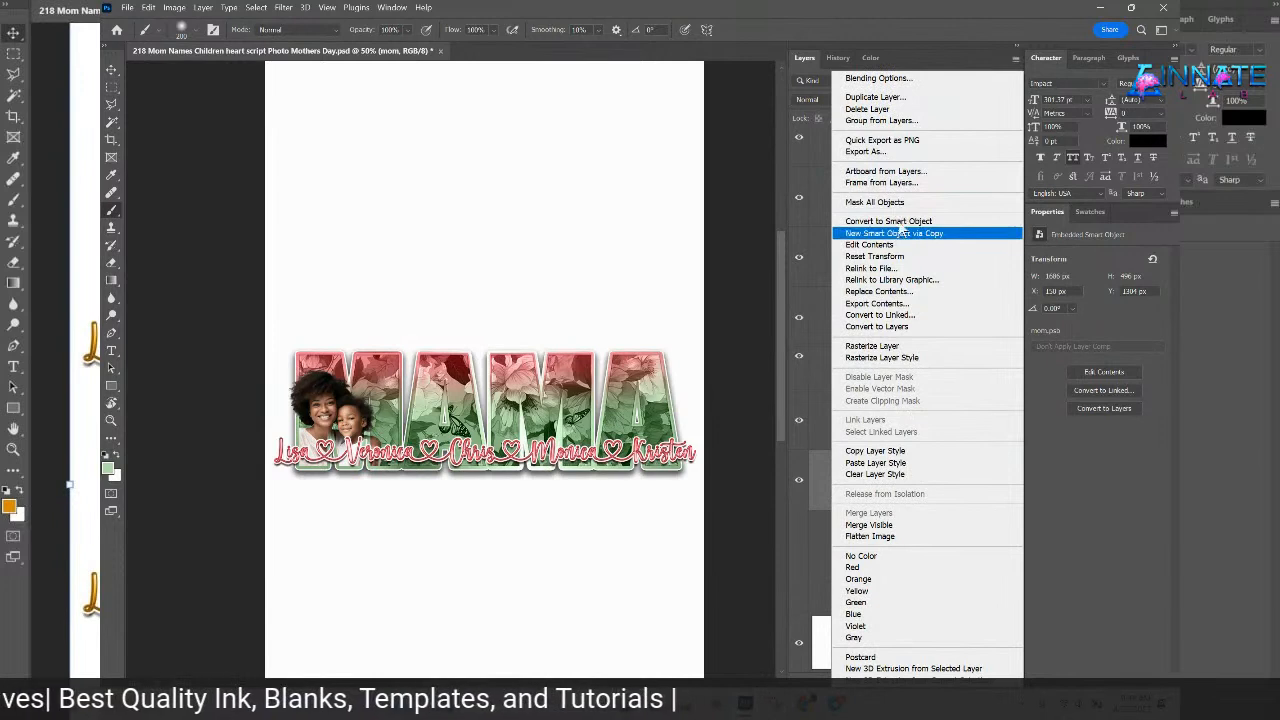
left_click(873, 97)
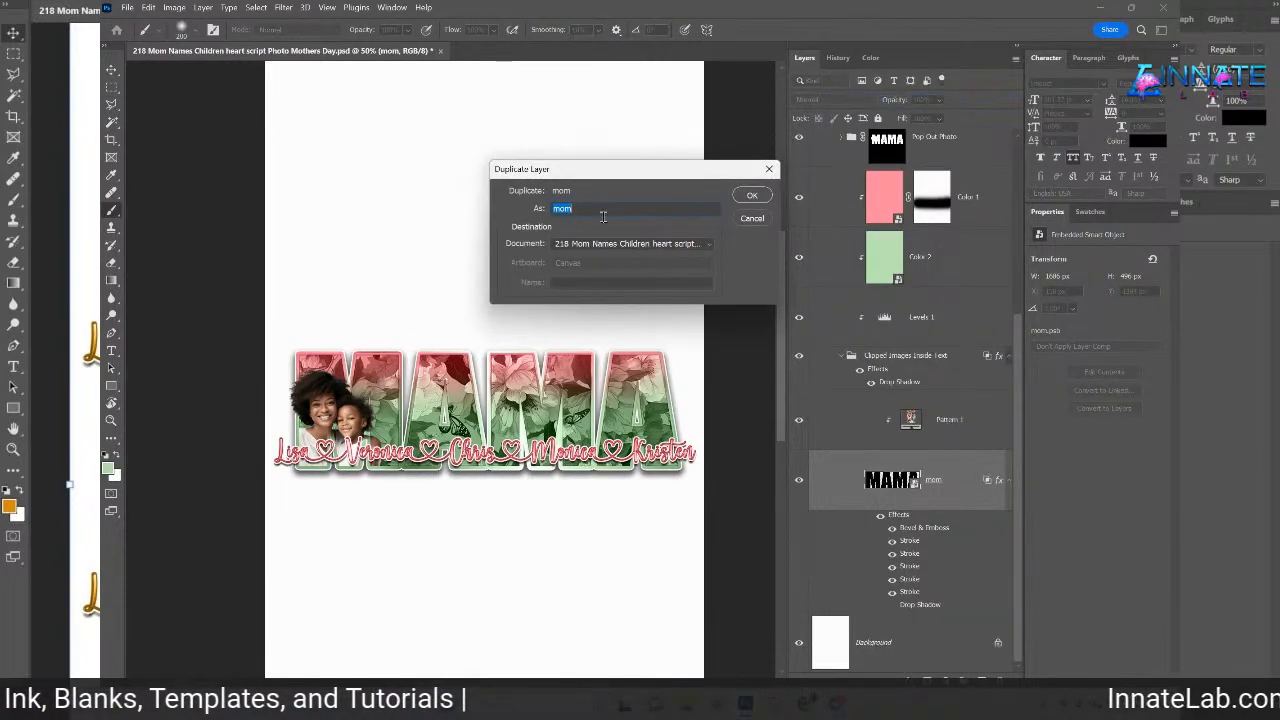
type("Dad")
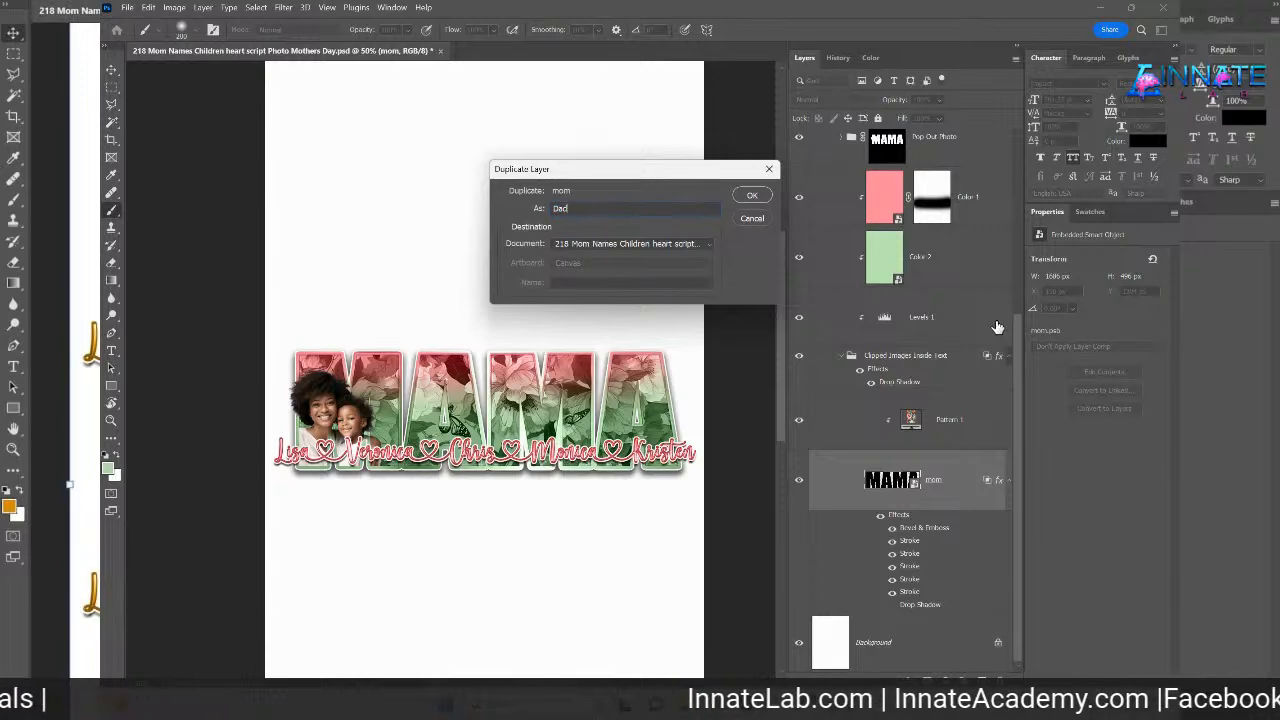
left_click(752, 195)
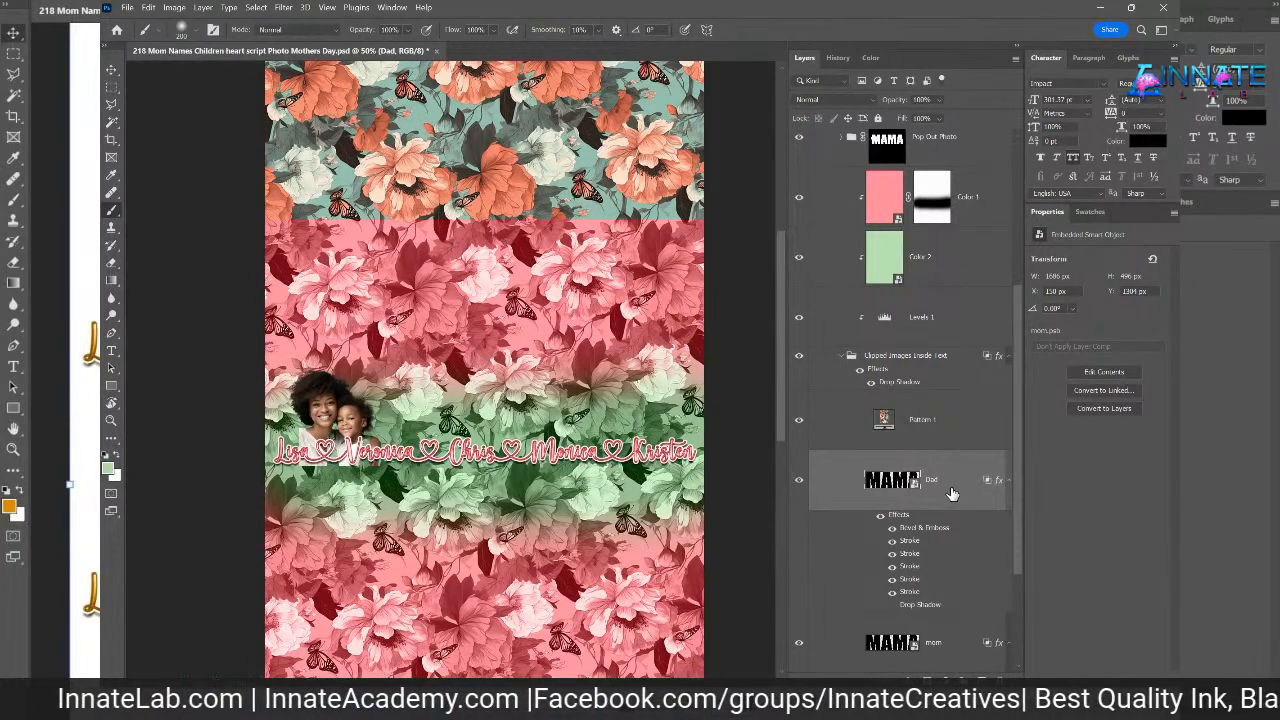
key("Delete")
- Create an independent smart object copy of the mom lettering layer and rename the upper copy dad
right_click(964, 486)
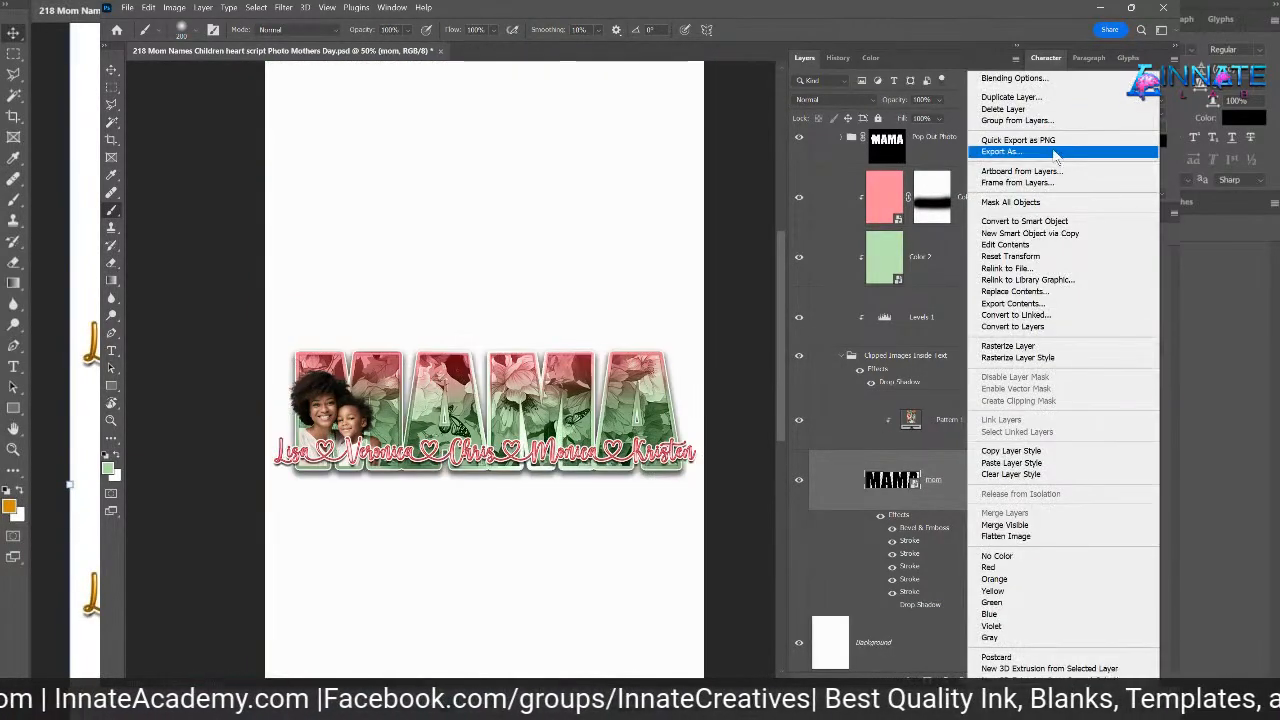
left_click(1056, 235)
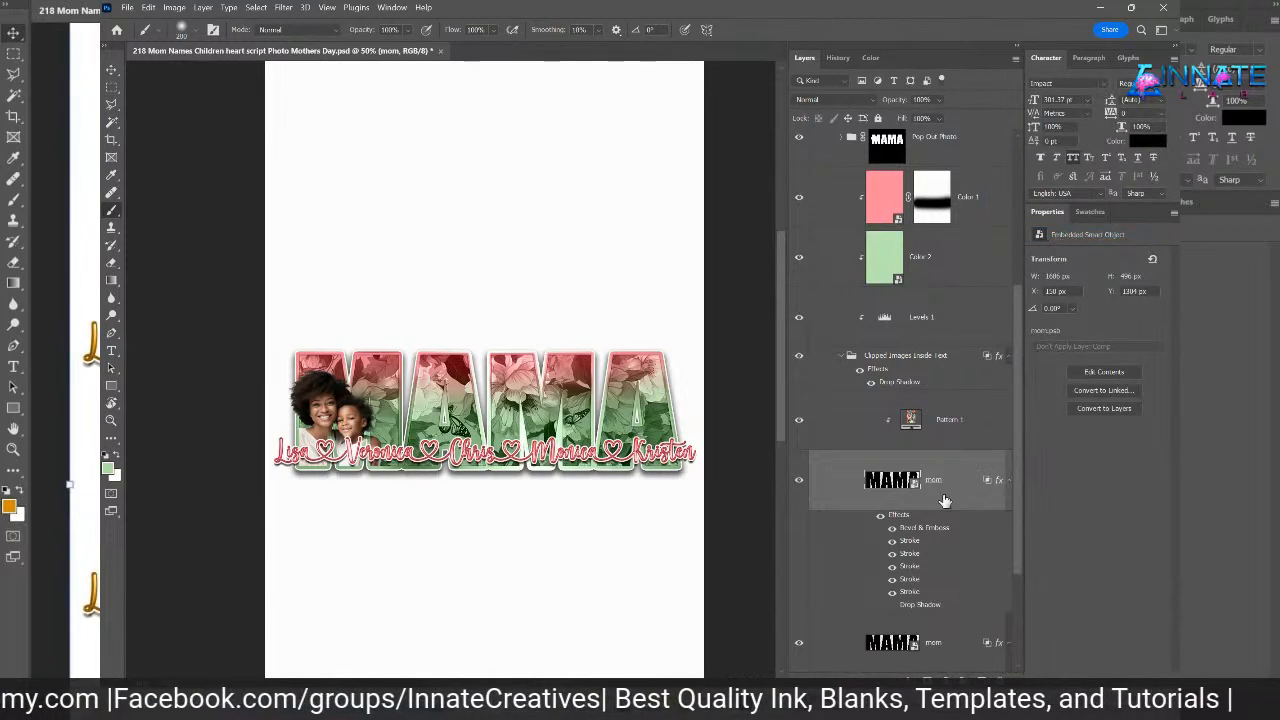
scroll(946, 515, "down", 3)
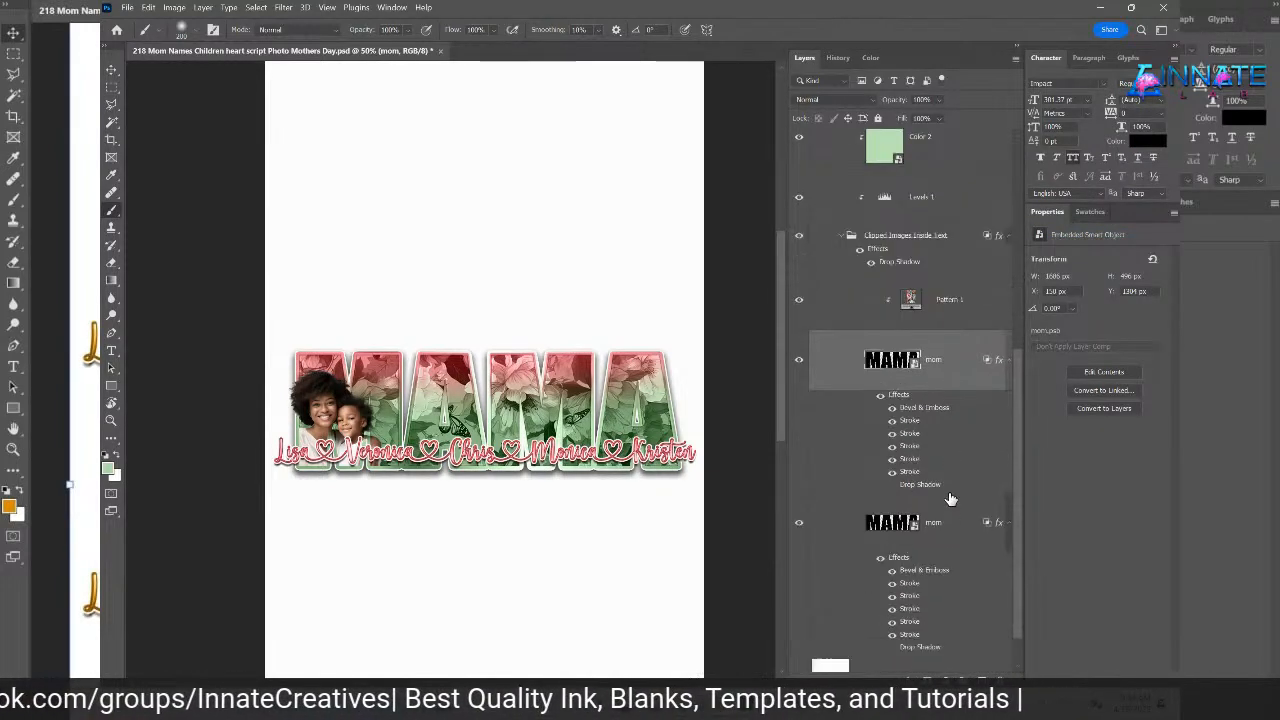
double_click(934, 361)
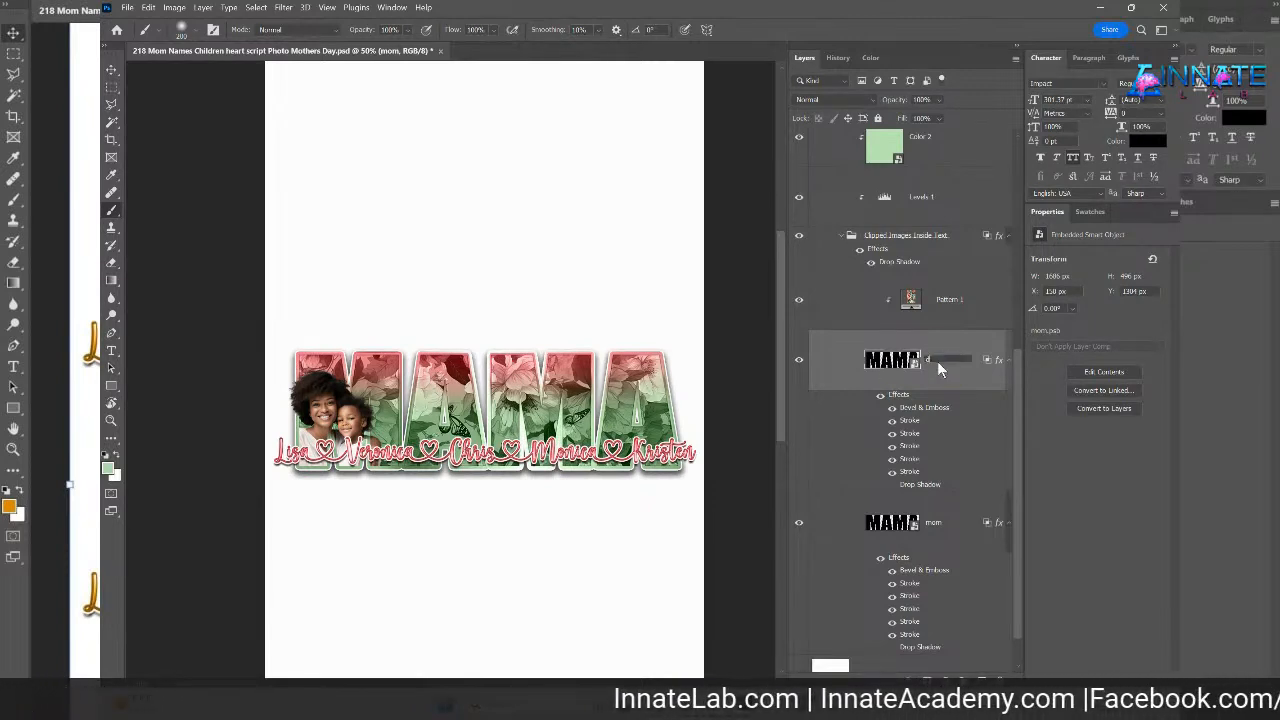
key("Return")
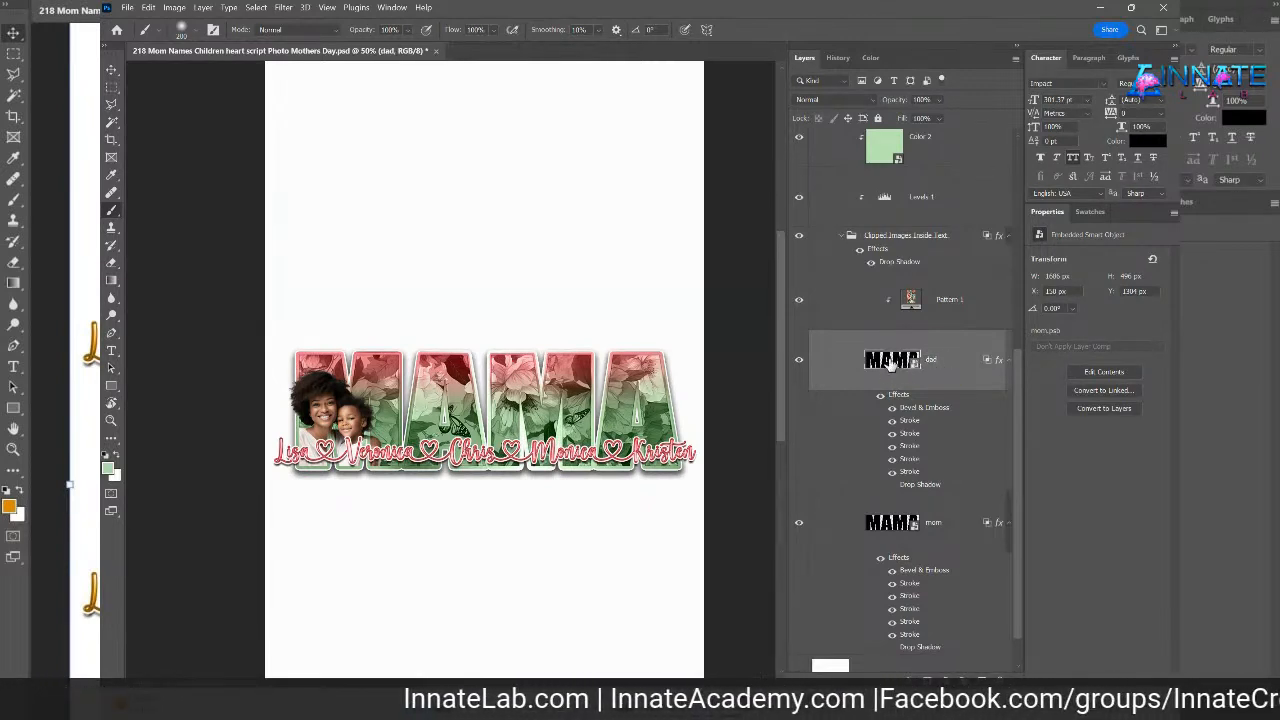
- Open the contents of the dad smart object and replace its lettering with DAD
double_click(890, 362)
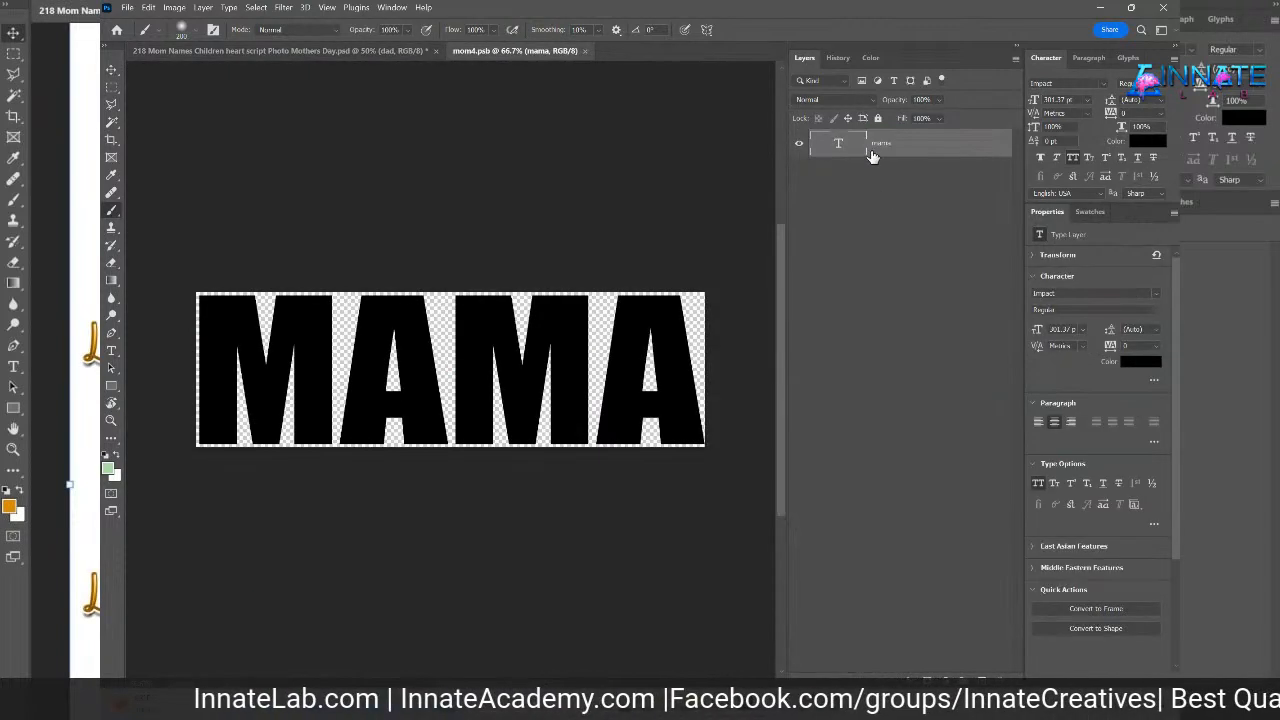
double_click(839, 145)
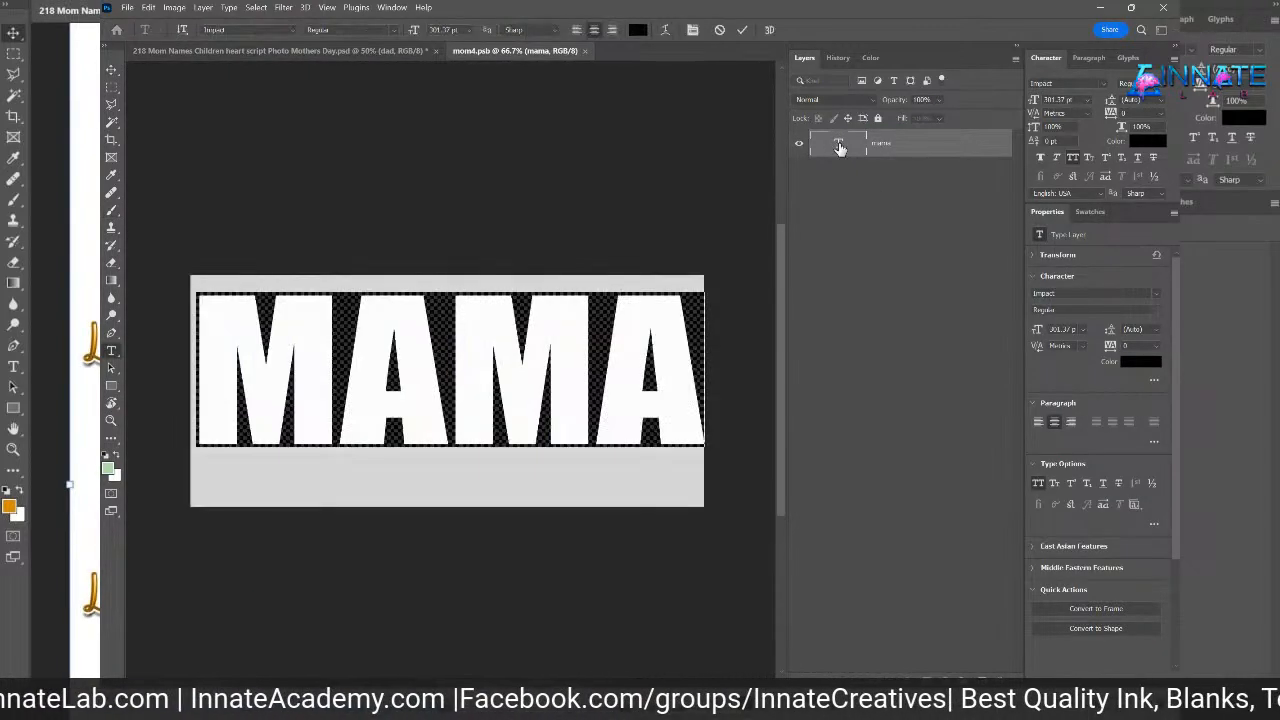
type("DAD")
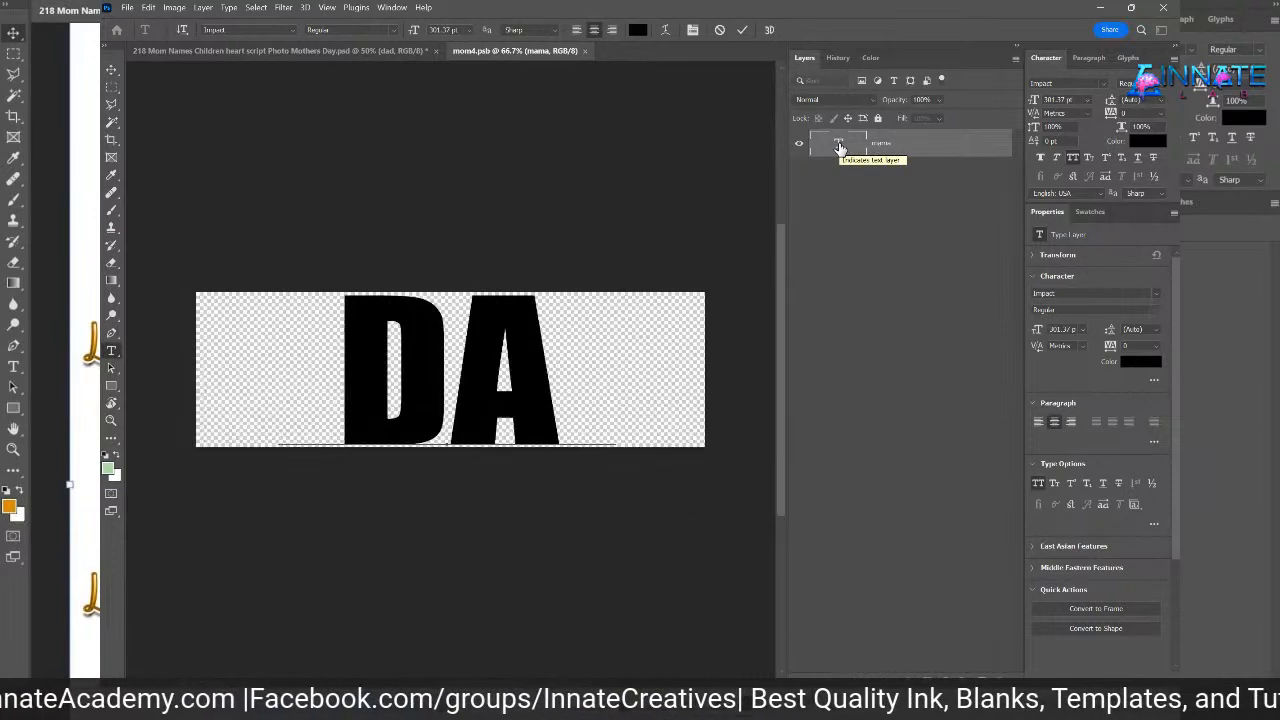
- Stretch the DAD text horizontally until its transform box spans the full width of the canvas
left_click(111, 70)
key("ctrl+t")
left_click_drag(612, 372, 703, 393)
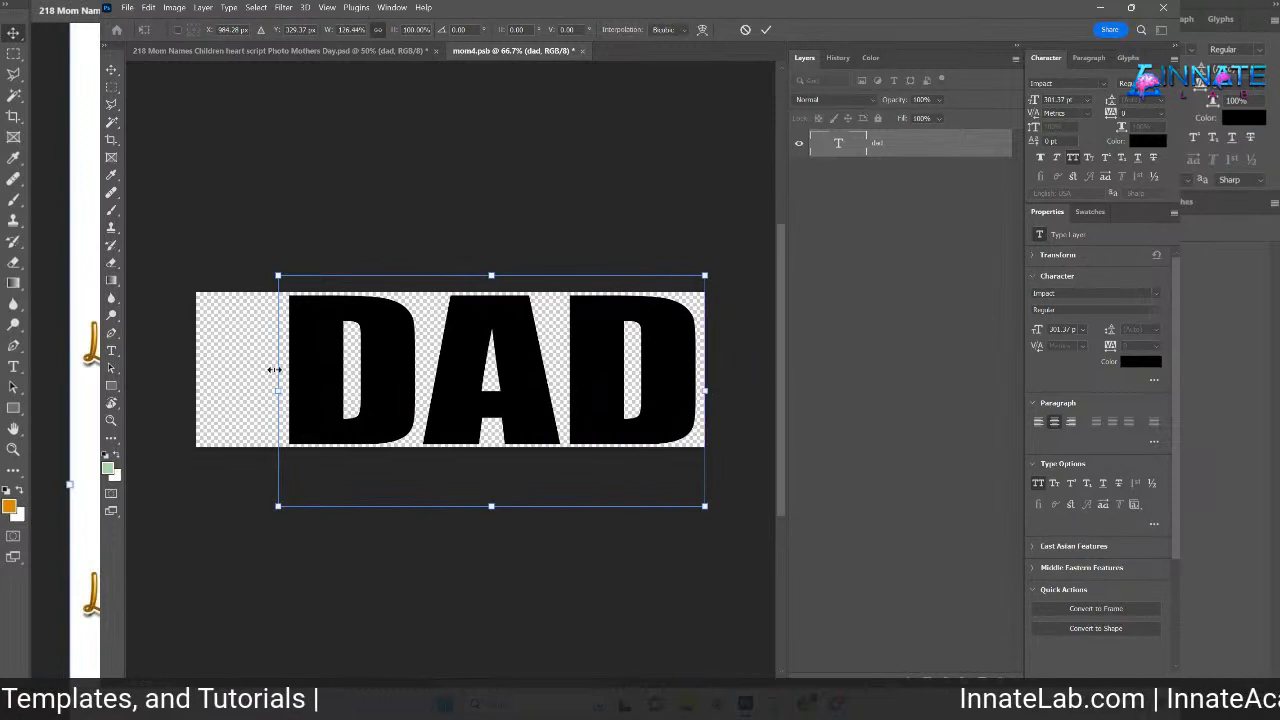
left_click_drag(278, 390, 197, 384)
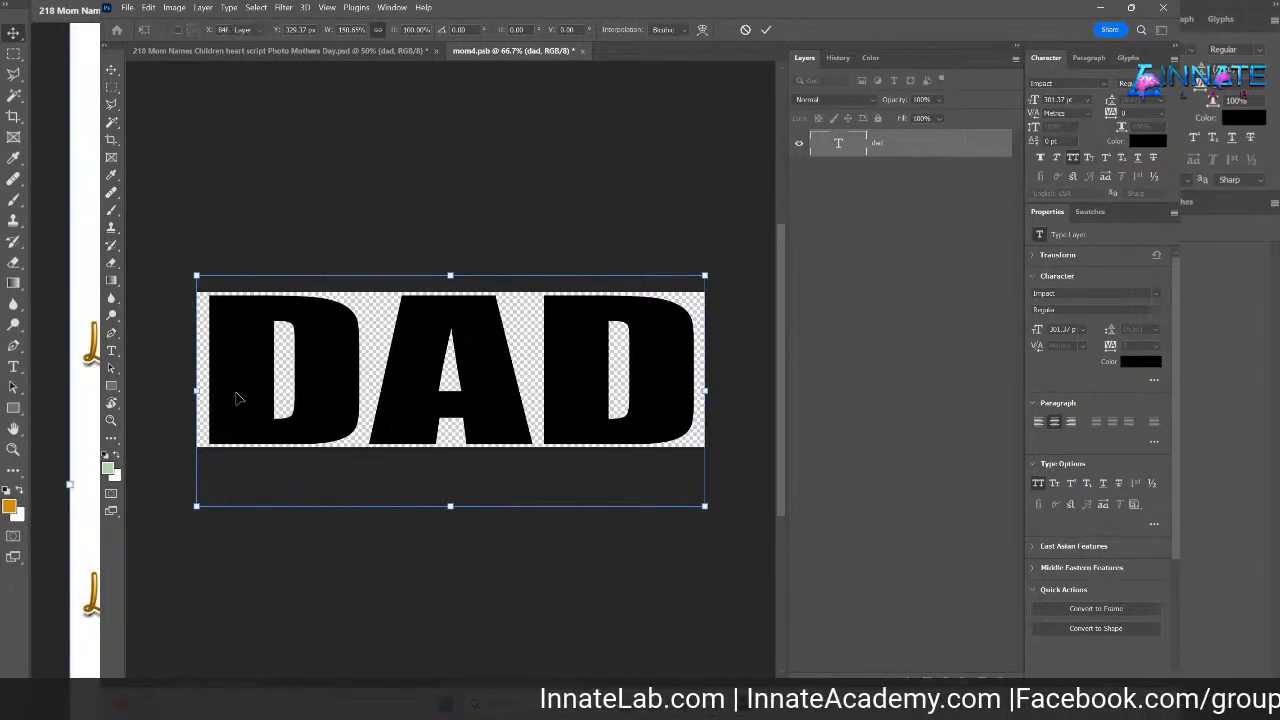
key("Return")
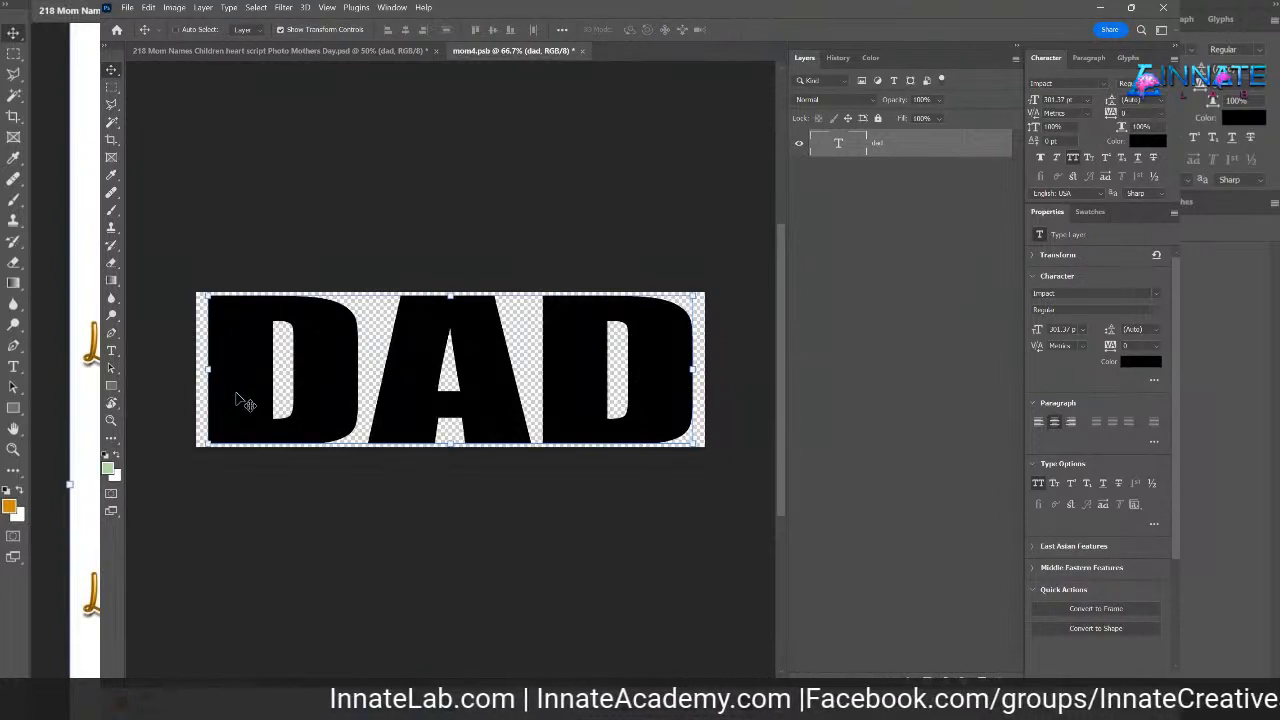
- Close the dad smart object's contents and save the changes back to the main document
left_click(822, 258)
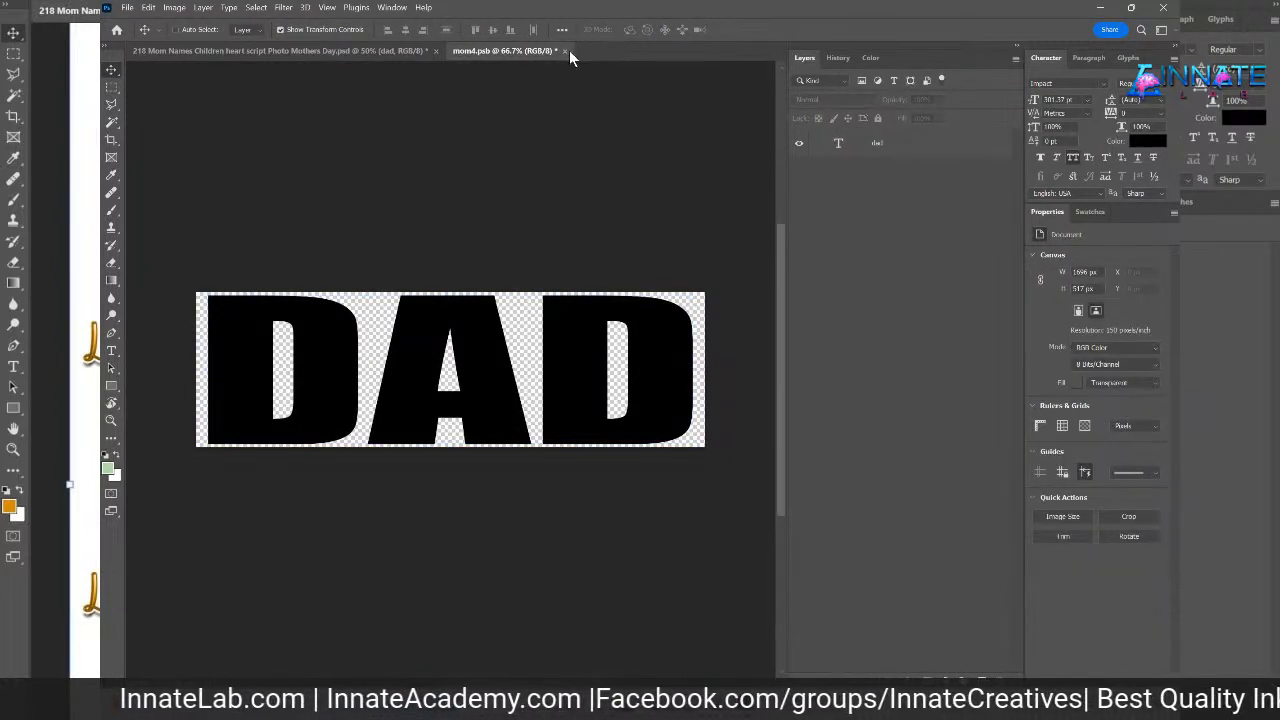
left_click(565, 51)
left_click(763, 292)
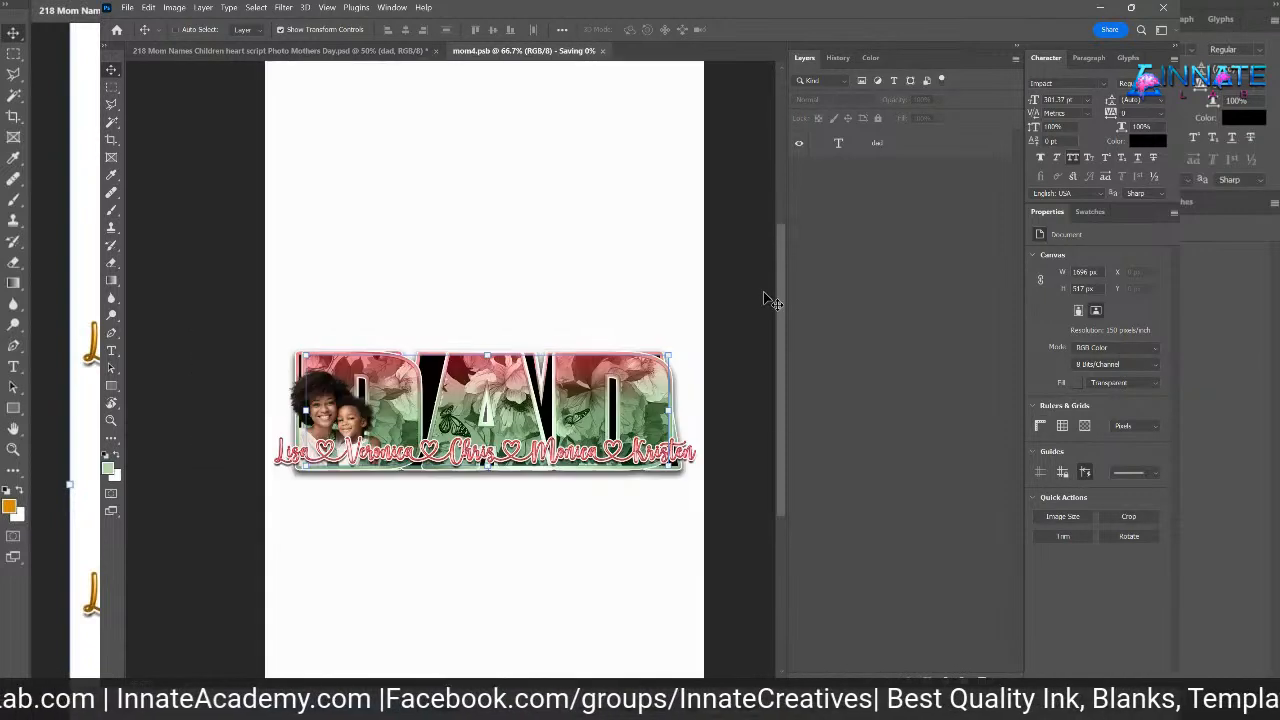
- Delete the original mom lettering layer beneath the dad layer in the visible MAMA Group
scroll(943, 508, "down", 2)
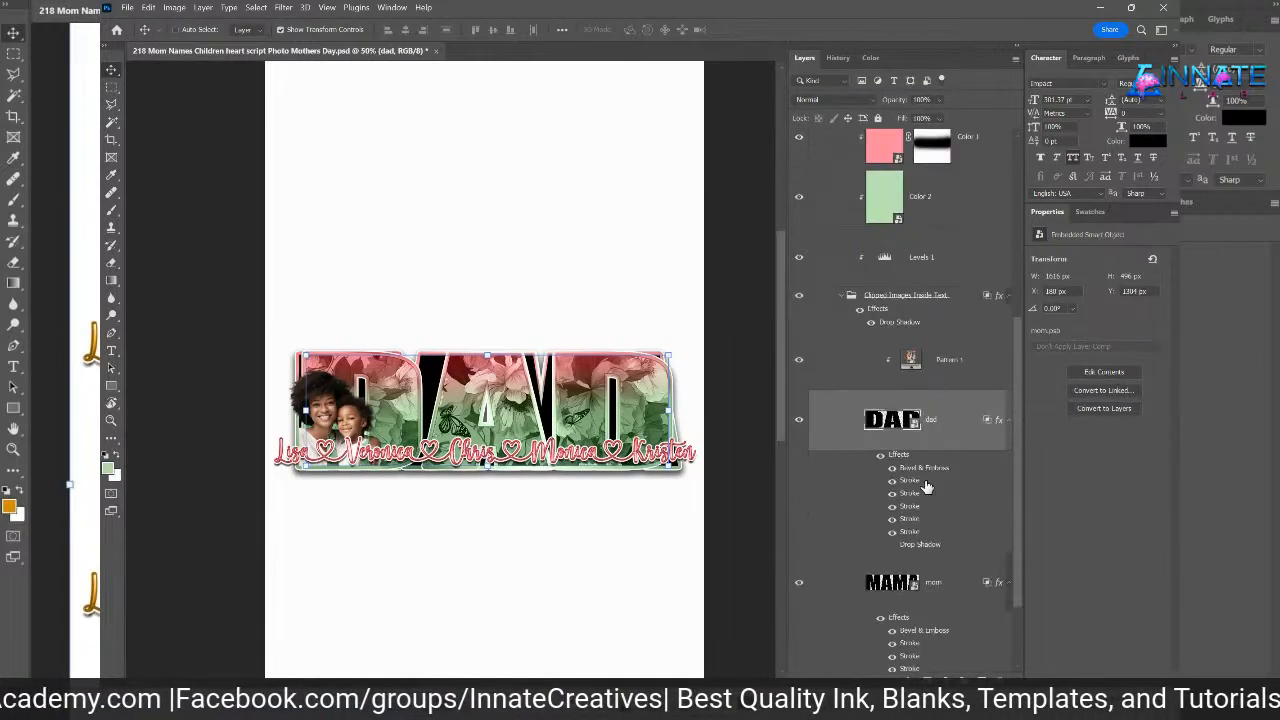
scroll(937, 586, "down", 1)
left_click(953, 515)
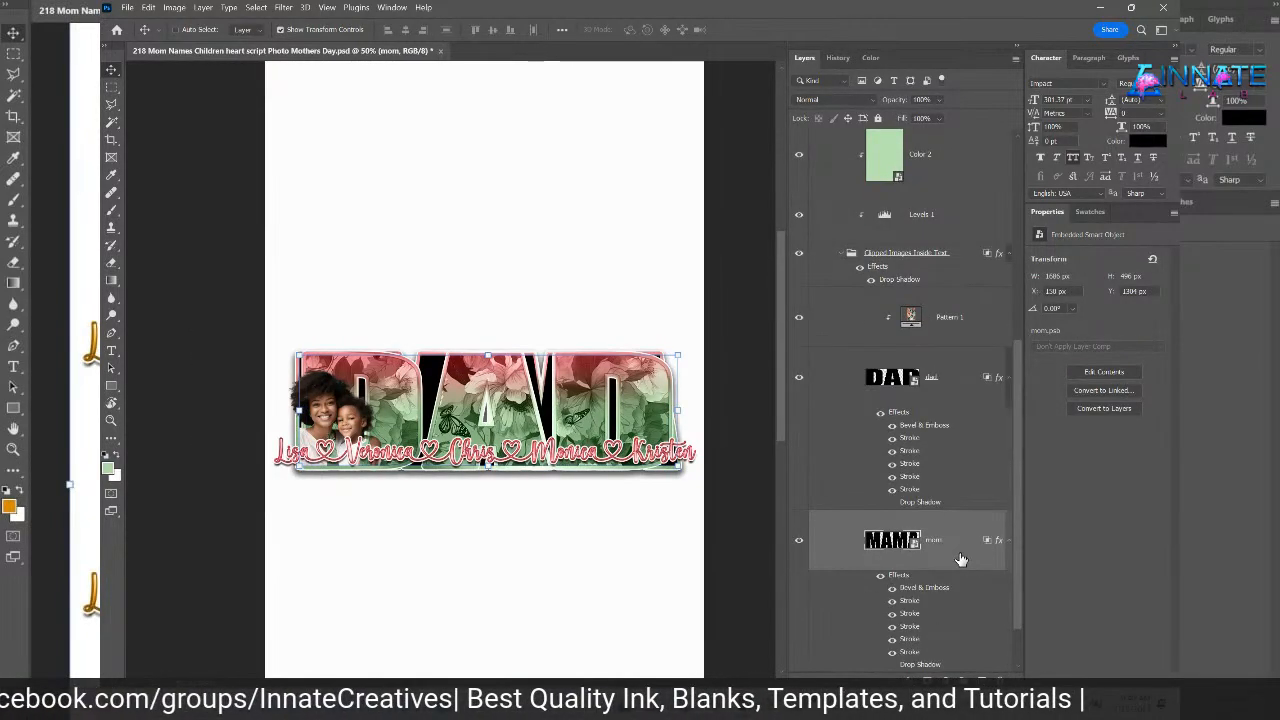
key("Delete")
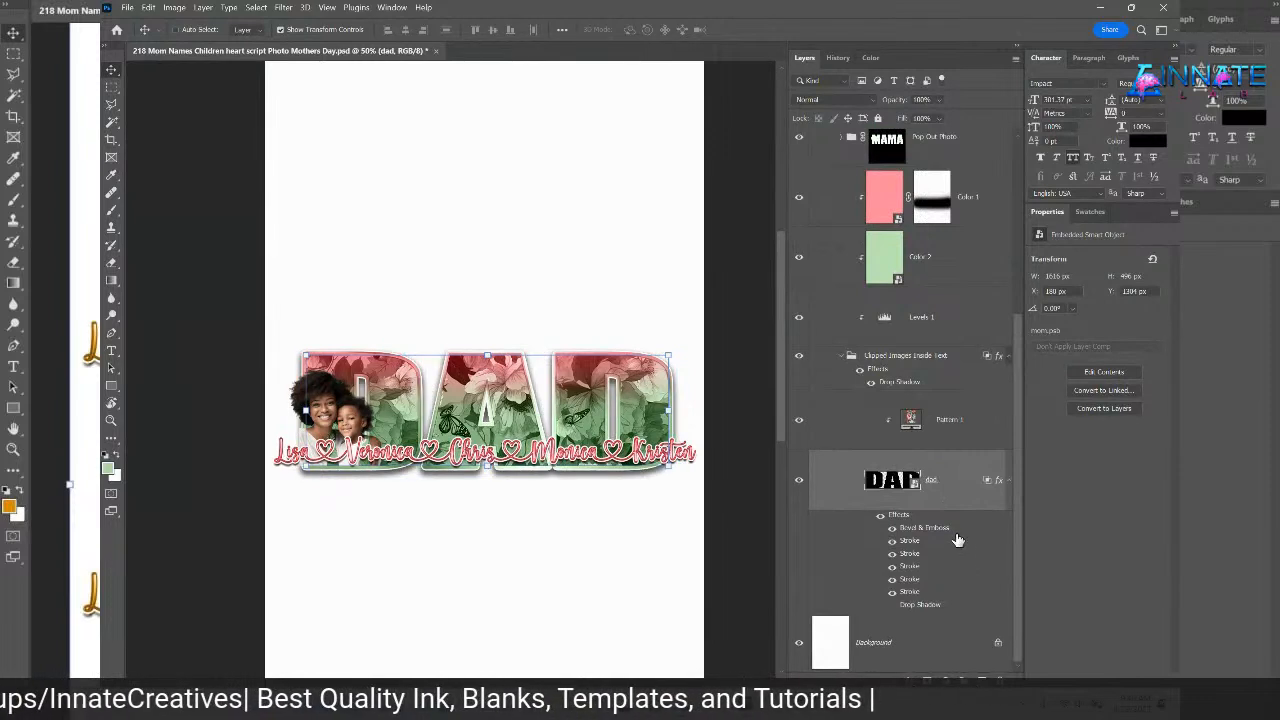
scroll(955, 540, "up", 1)
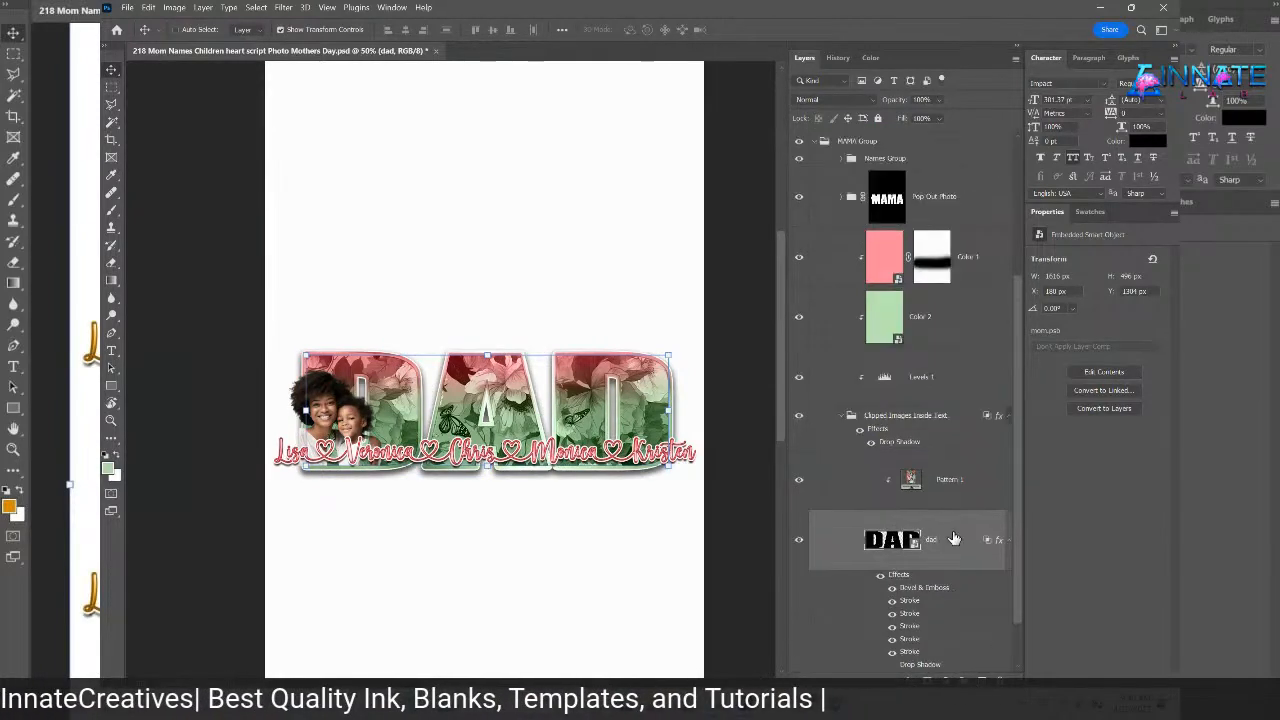
- Delete the MAMA-shaped layer mask from the Pop Out Photo group
left_click(898, 206)
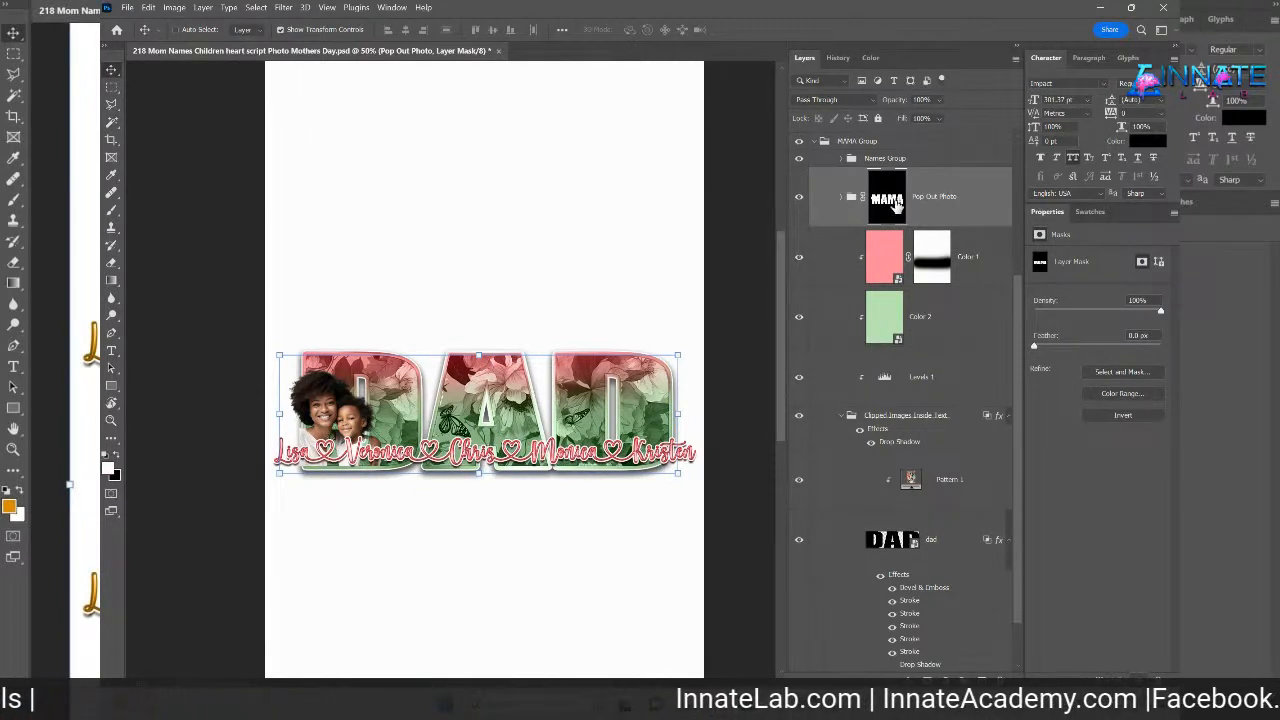
right_click(897, 205)
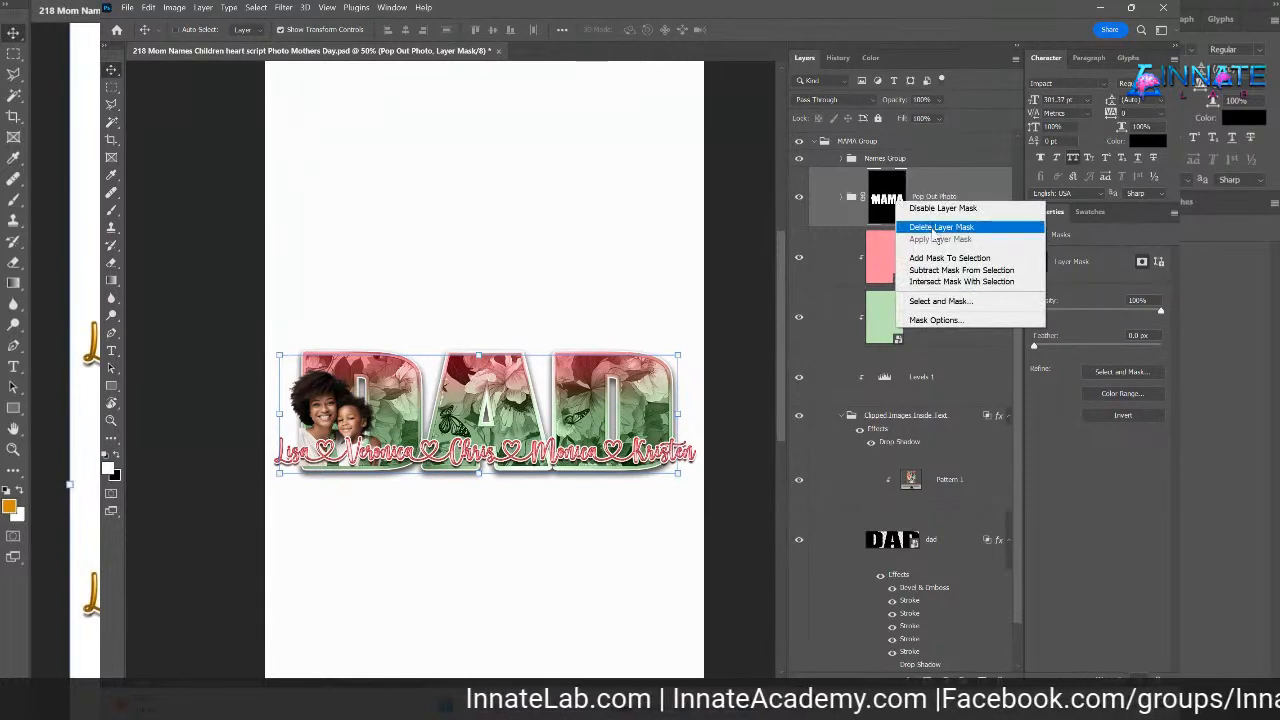
left_click(940, 227)
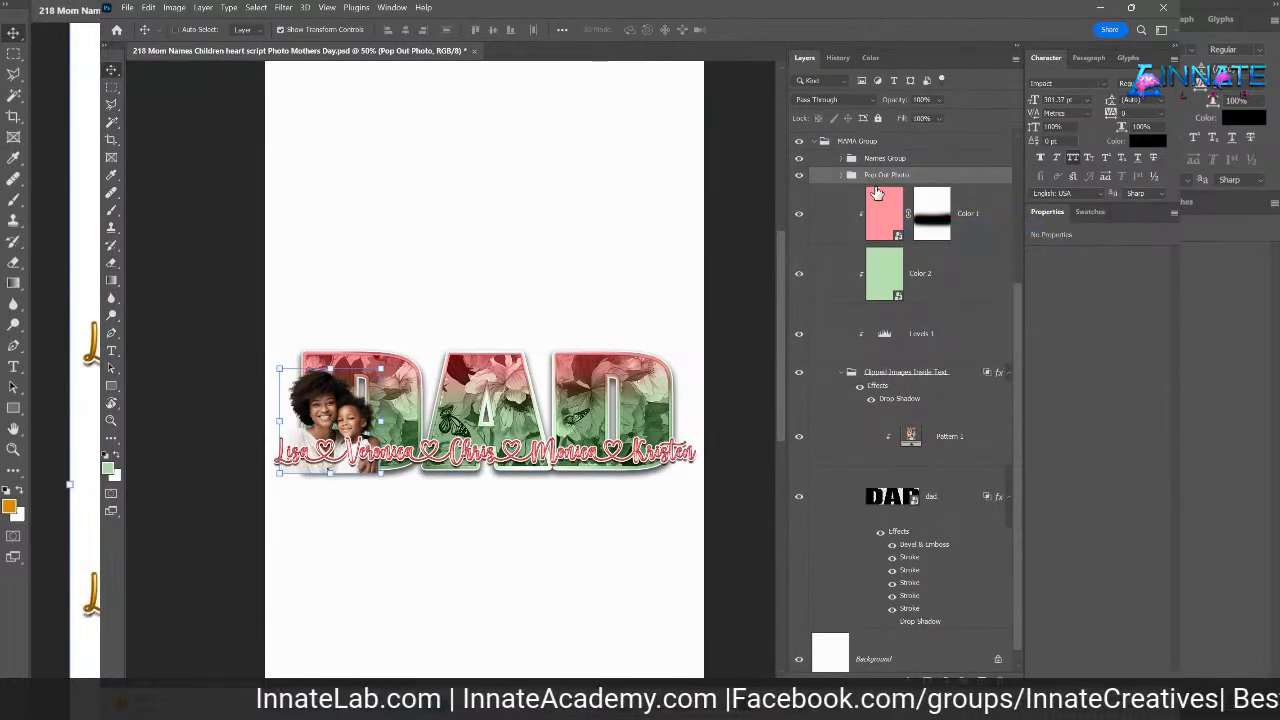
- Select the Pop Out Photo group and load the dad lettering layer's outline as a selection
left_click(946, 433)
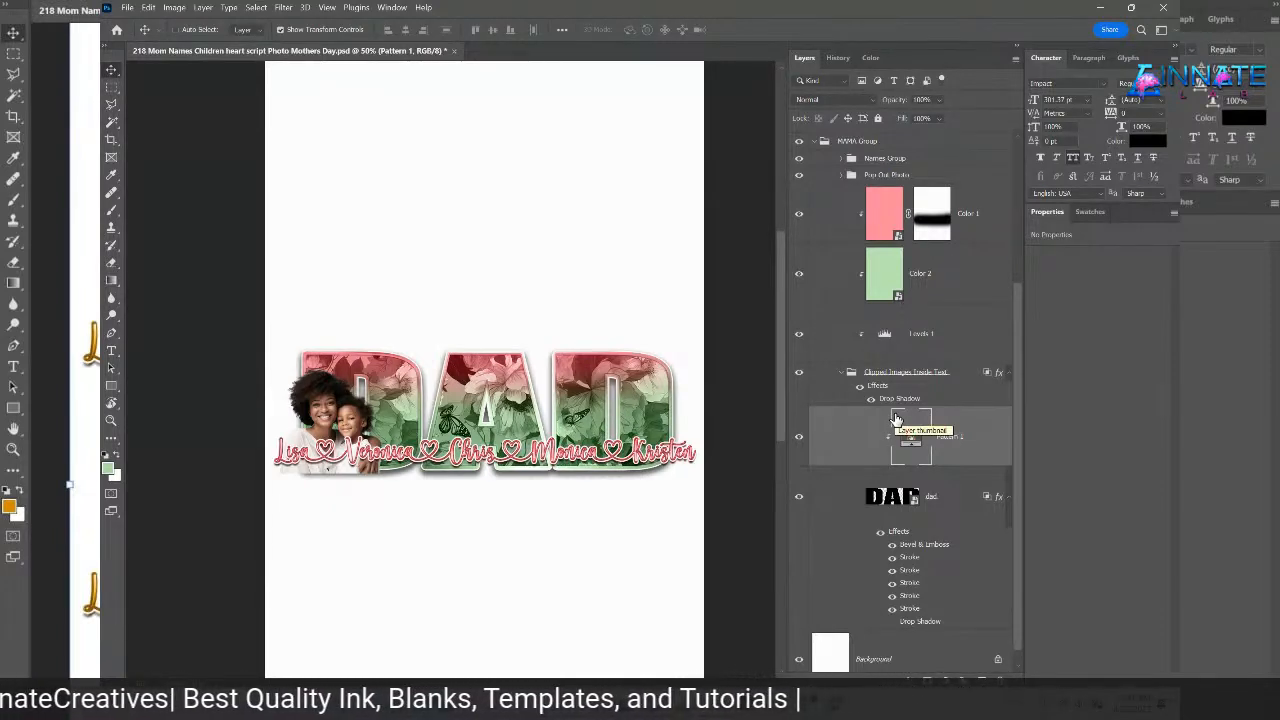
left_click(940, 500)
scroll(944, 503, "up", 3)
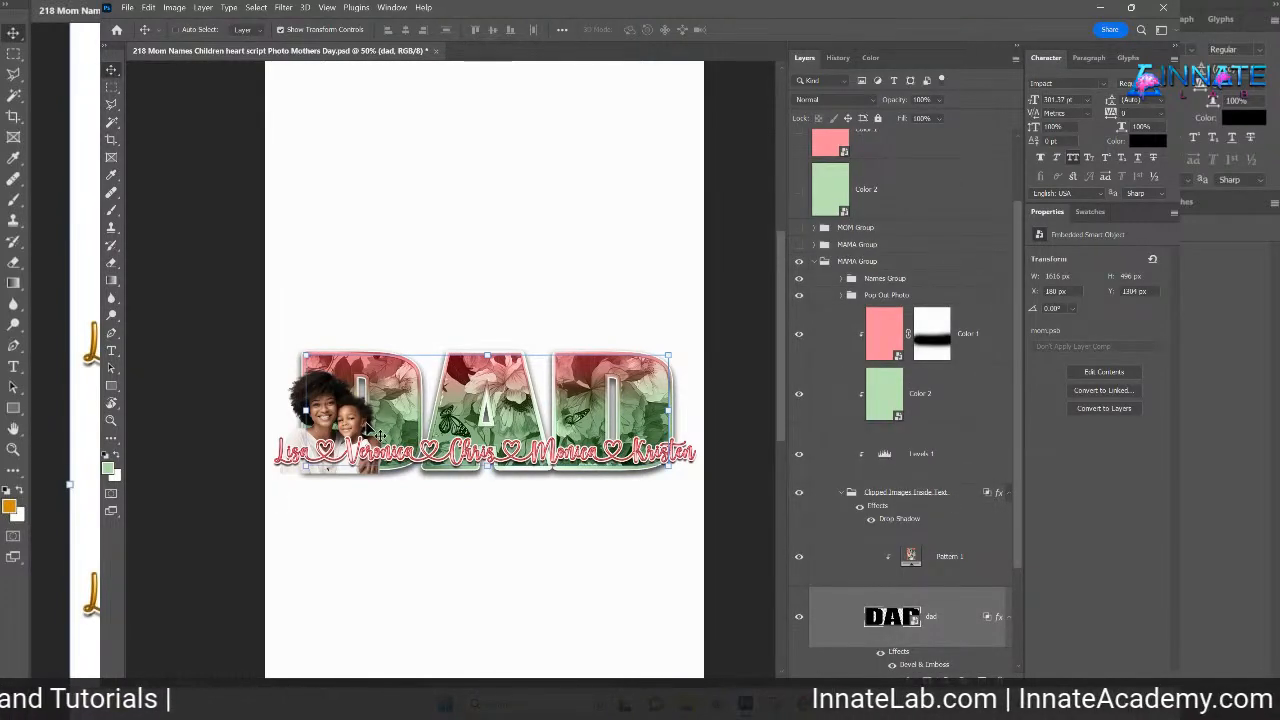
scroll(378, 432, "down", 1)
right_click(323, 379)
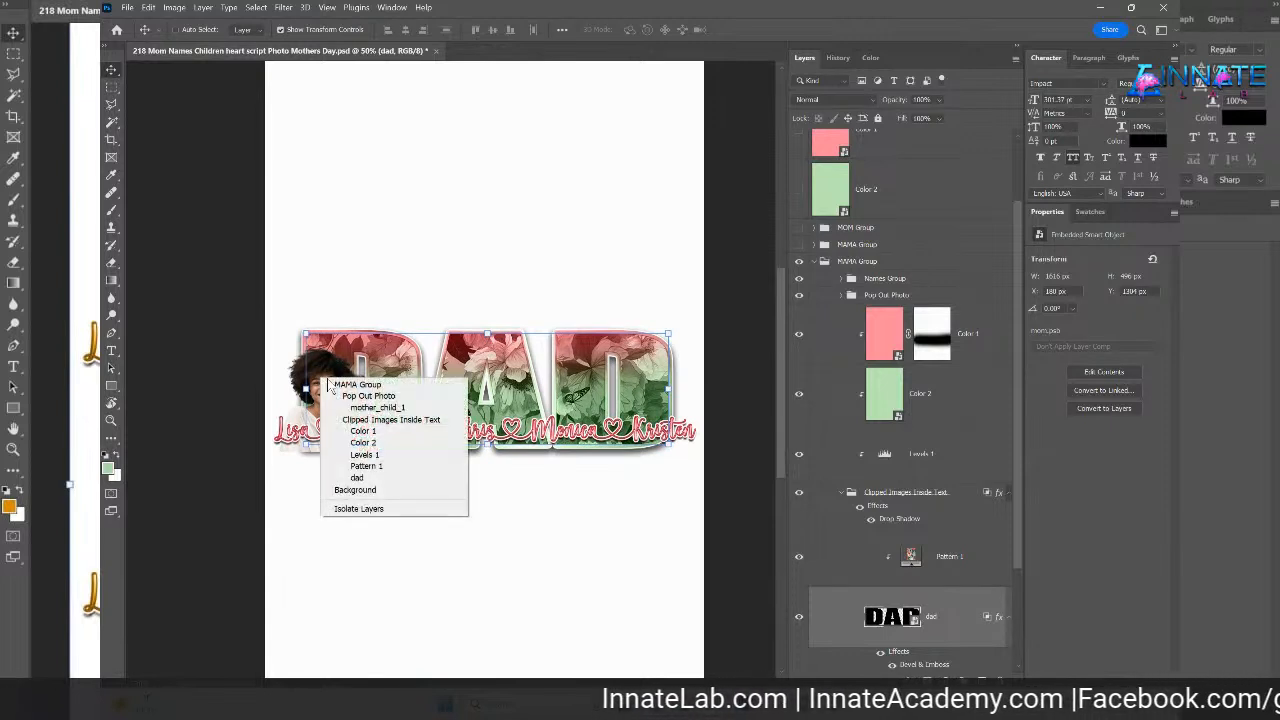
left_click(345, 399)
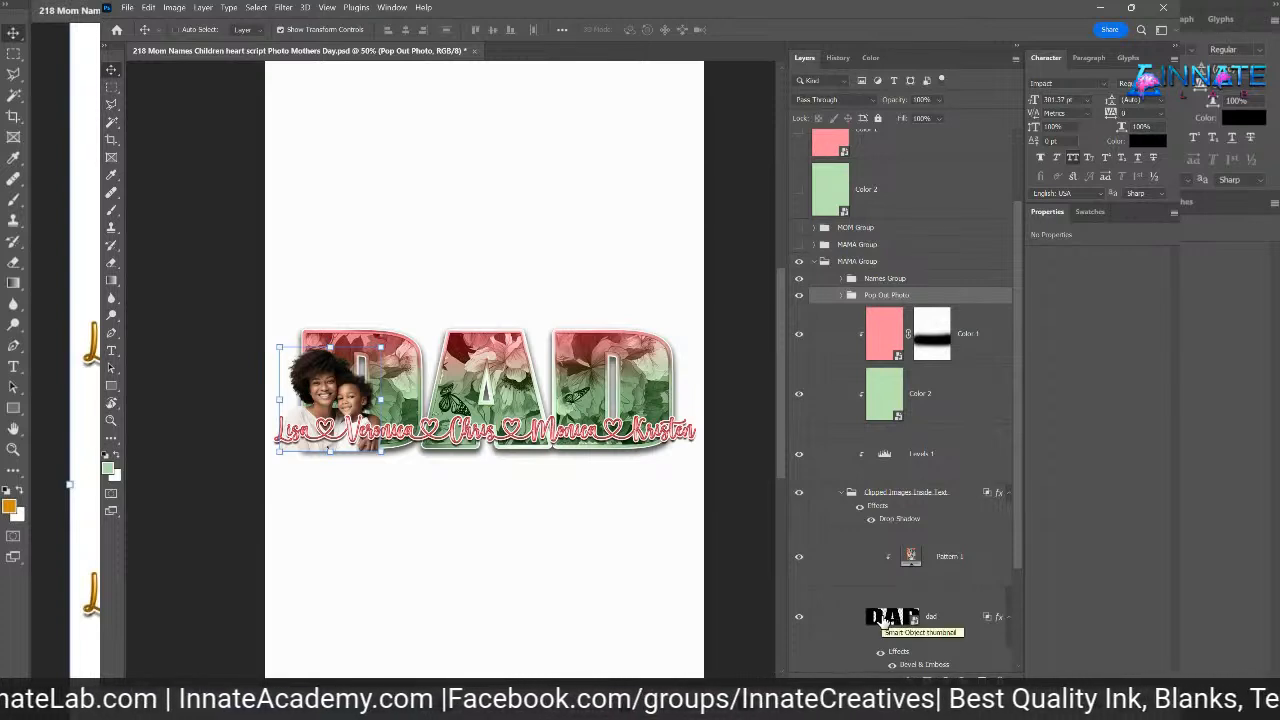
key("ctrl")
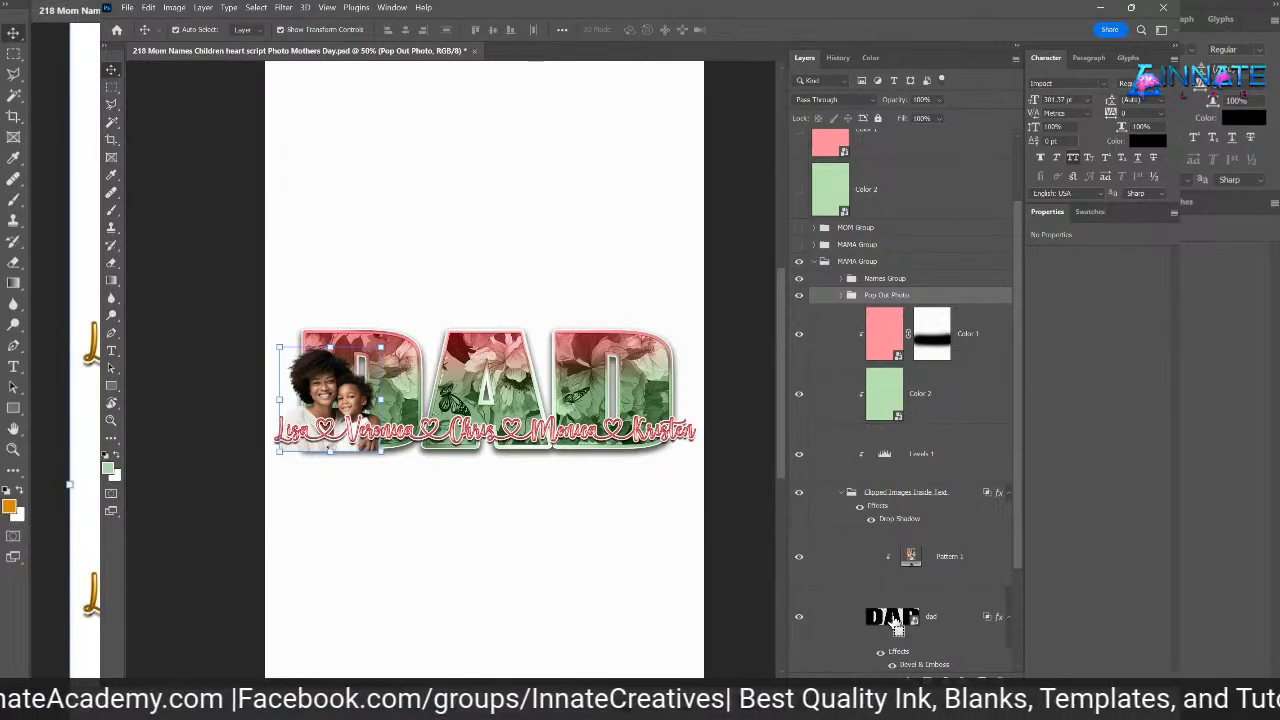
left_click(896, 620, "ctrl")
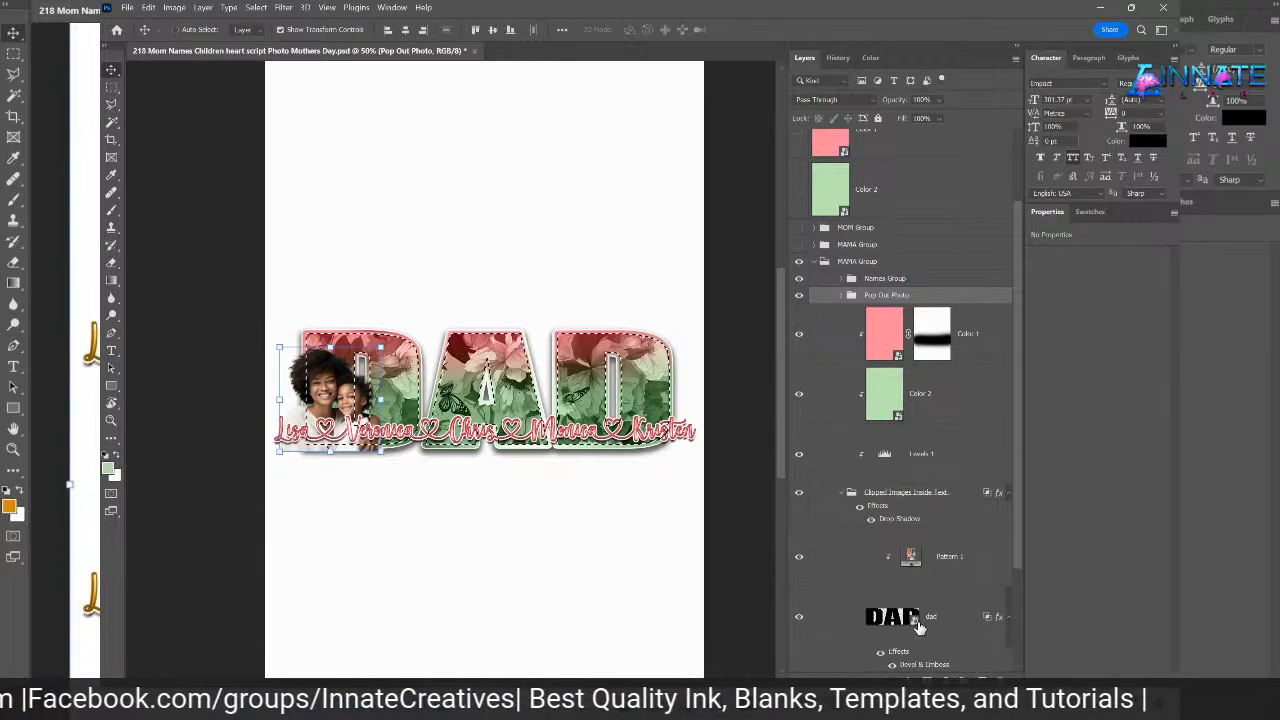
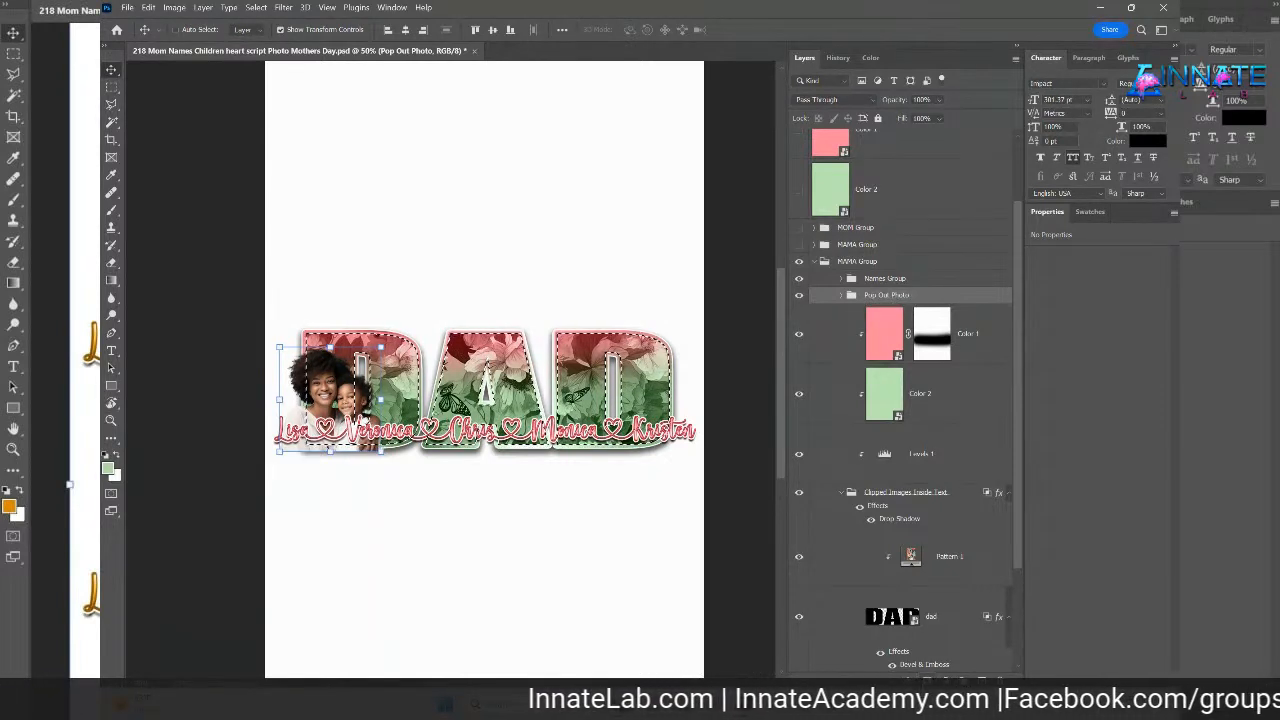
- Mask the Pop Out Photo group with the DAD-shaped selection and load the mother_child_1 photo's outline as a selection
left_click(927, 681)
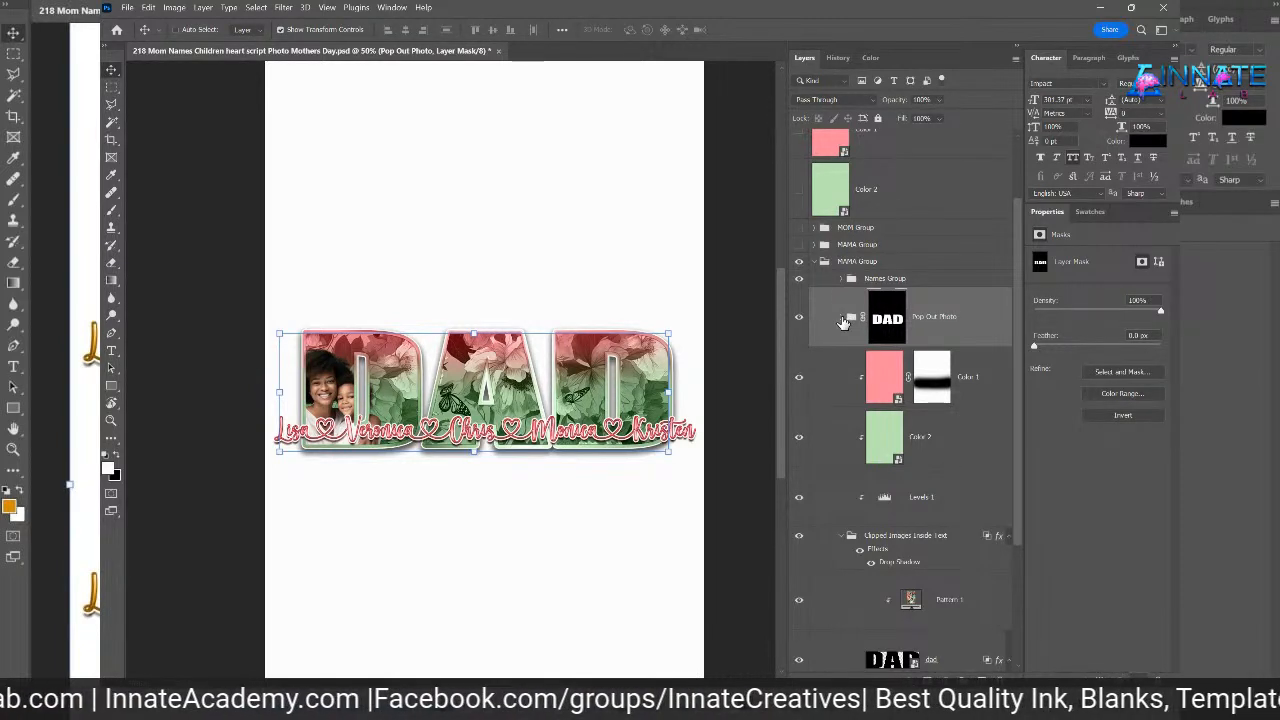
left_click(845, 318)
left_click(879, 385)
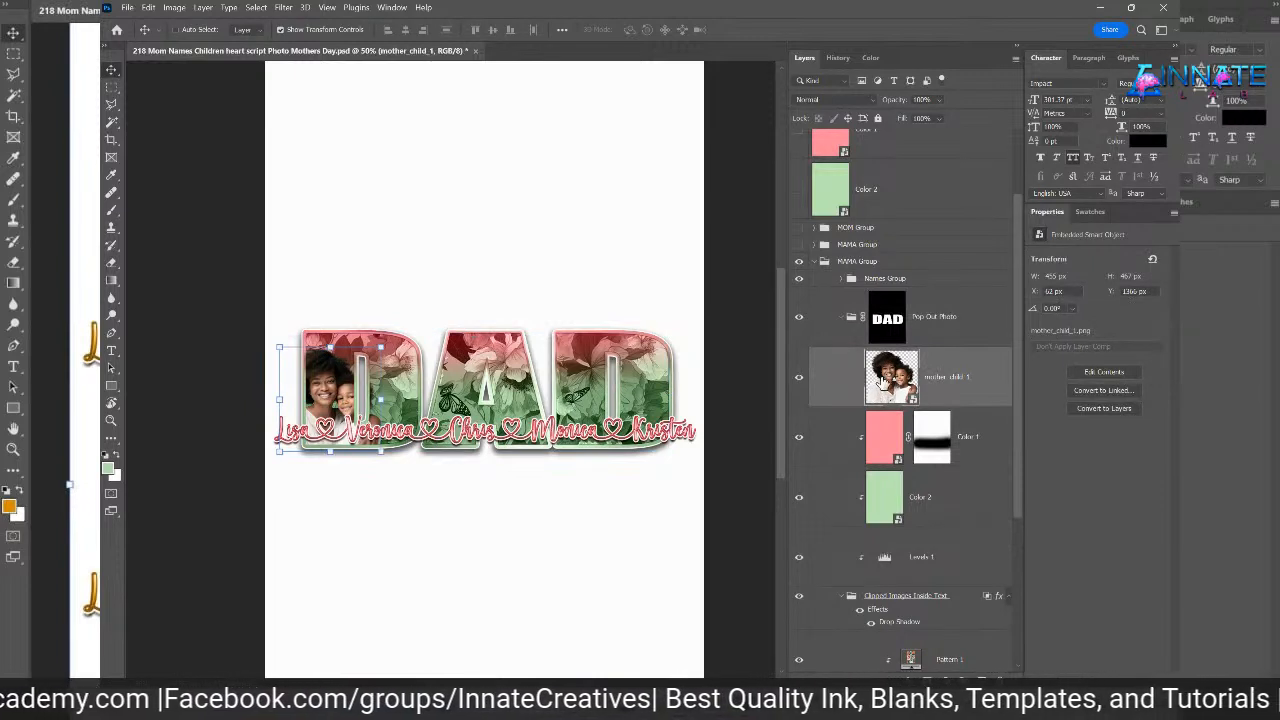
left_click(882, 382, "ctrl")
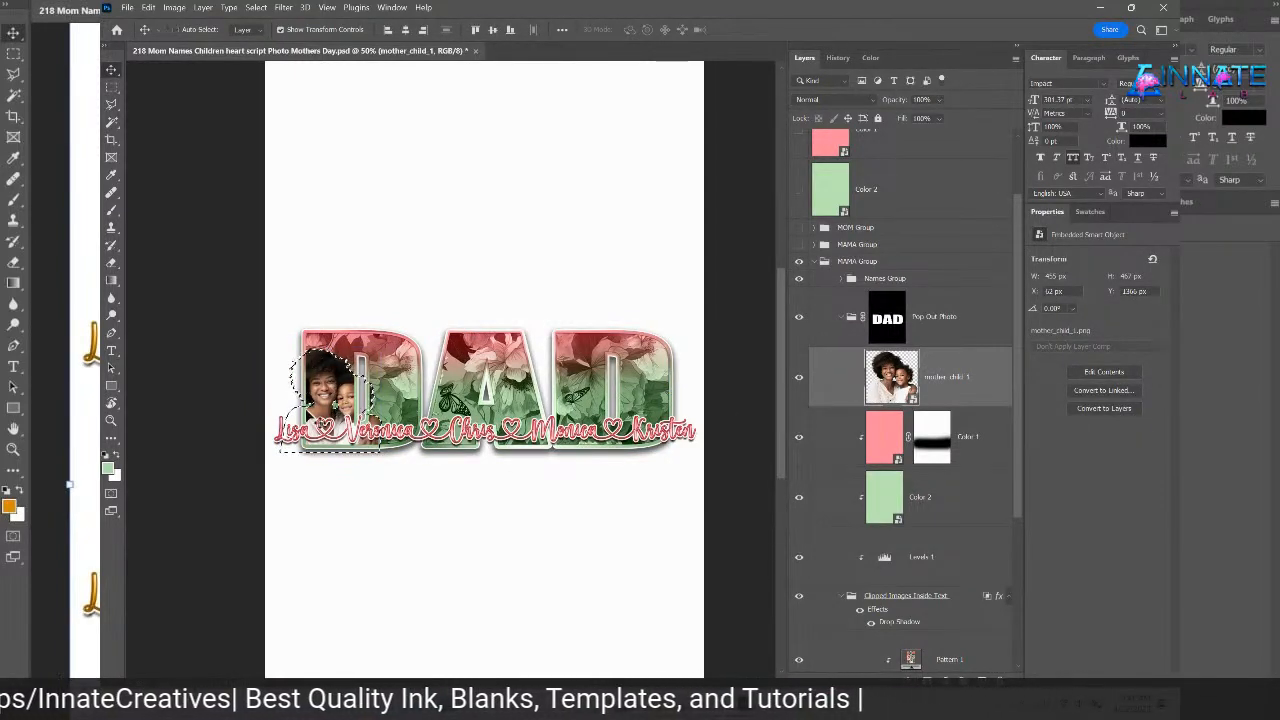
- Brush white inside the selection on the Pop Out Photo group's mask to reveal the mother and child beyond the first D
left_click(886, 322)
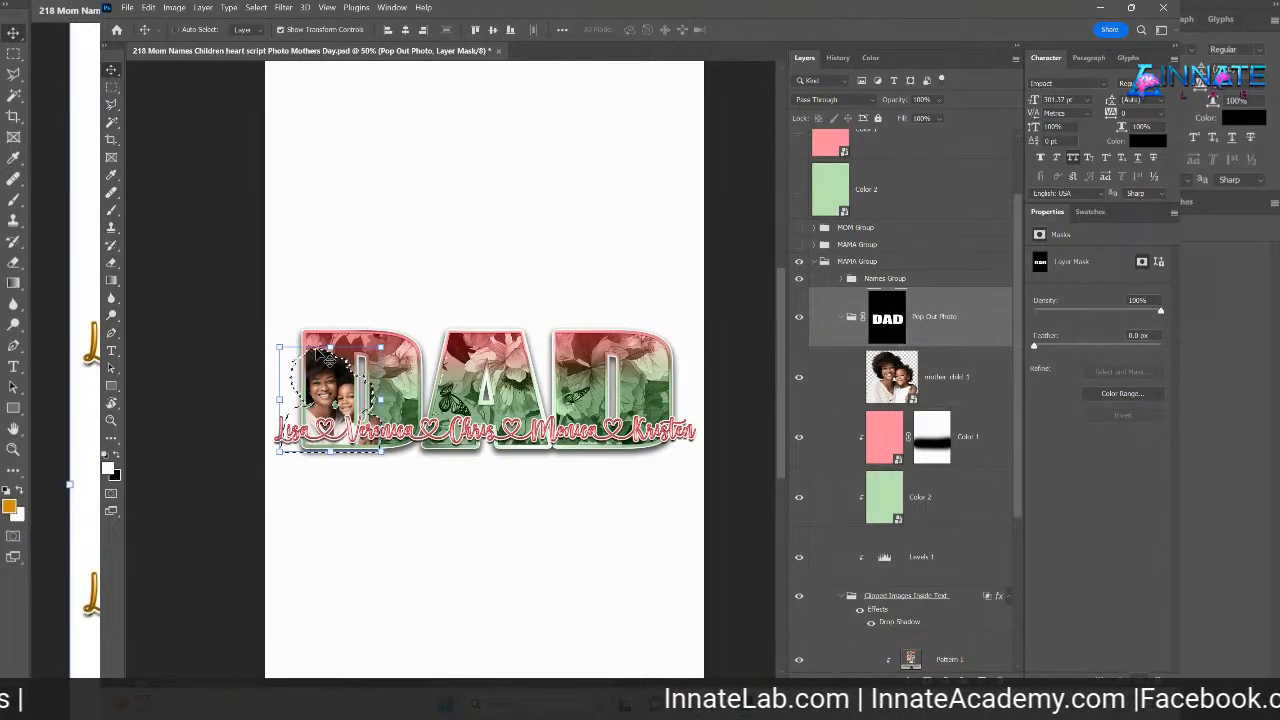
left_click(112, 212)
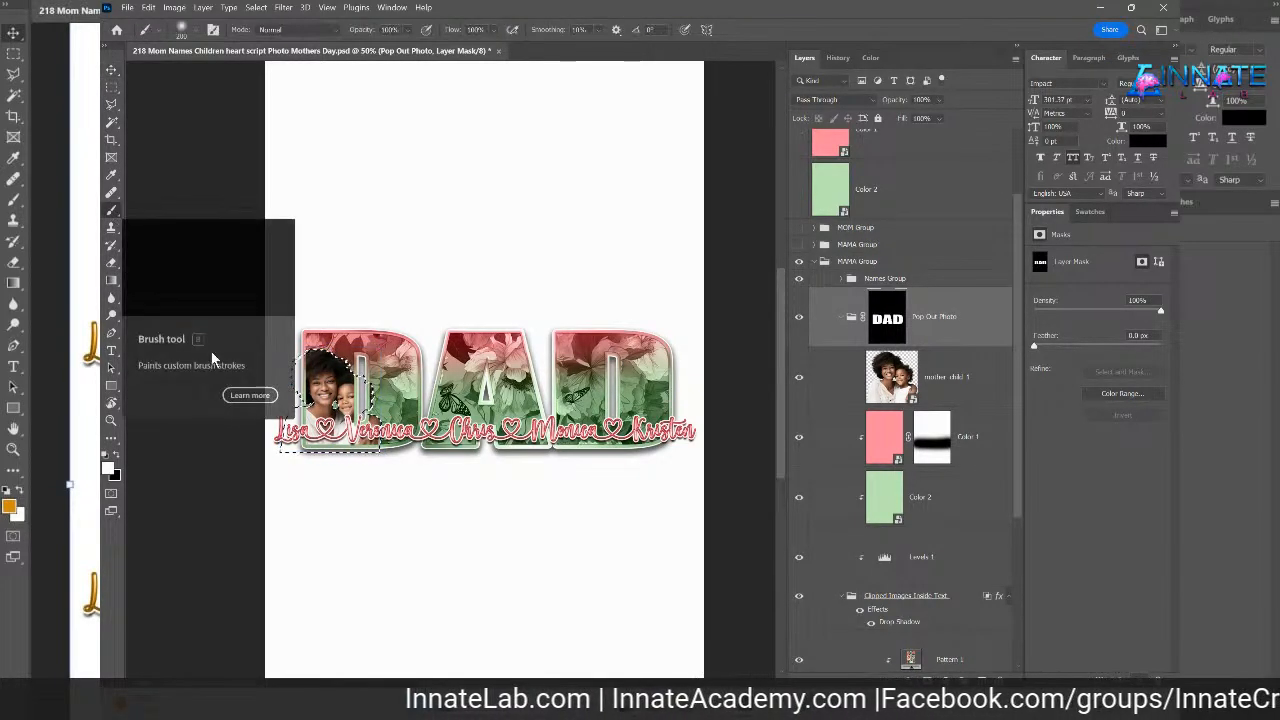
left_click(105, 460)
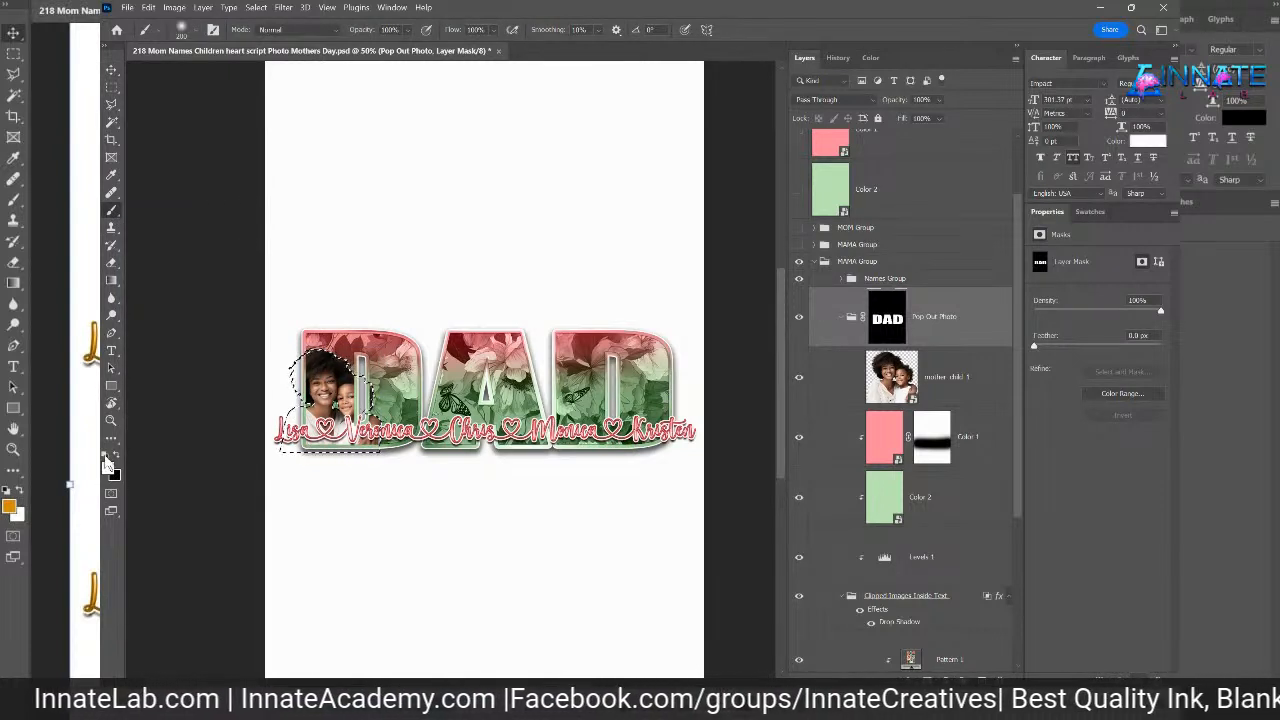
left_click(118, 456)
left_click(118, 456)
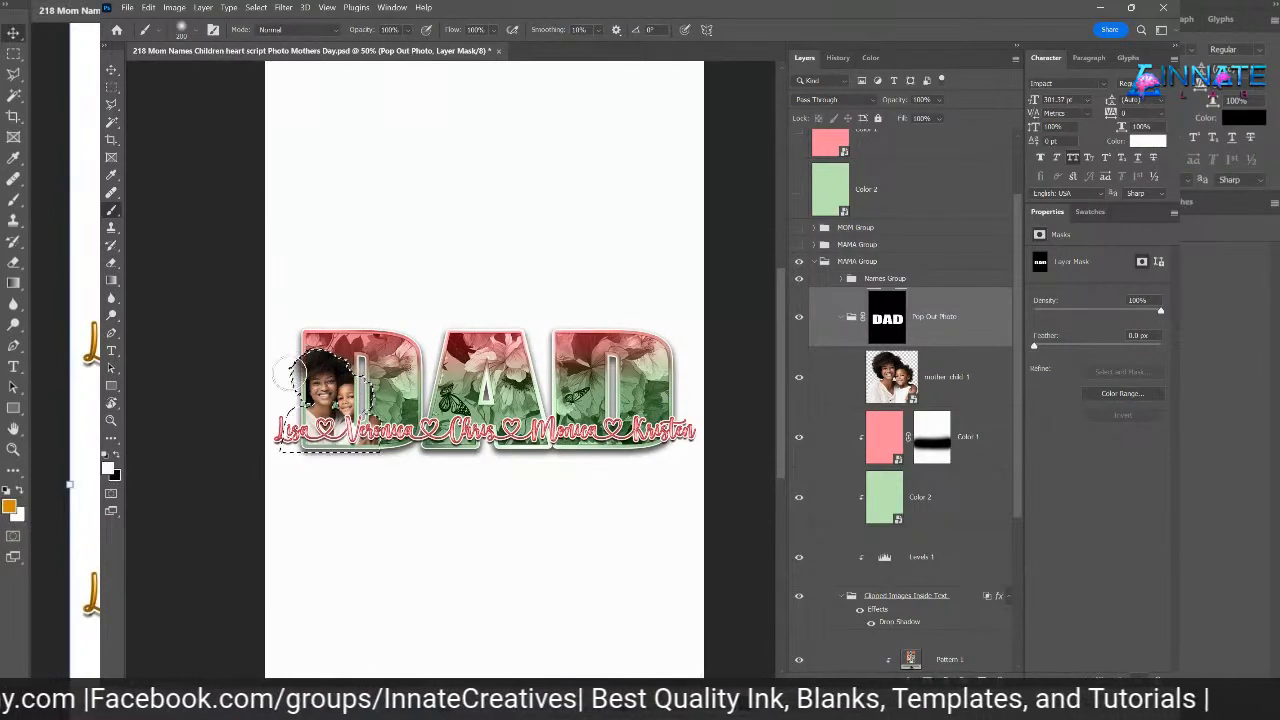
left_click_drag(319, 383, 364, 393)
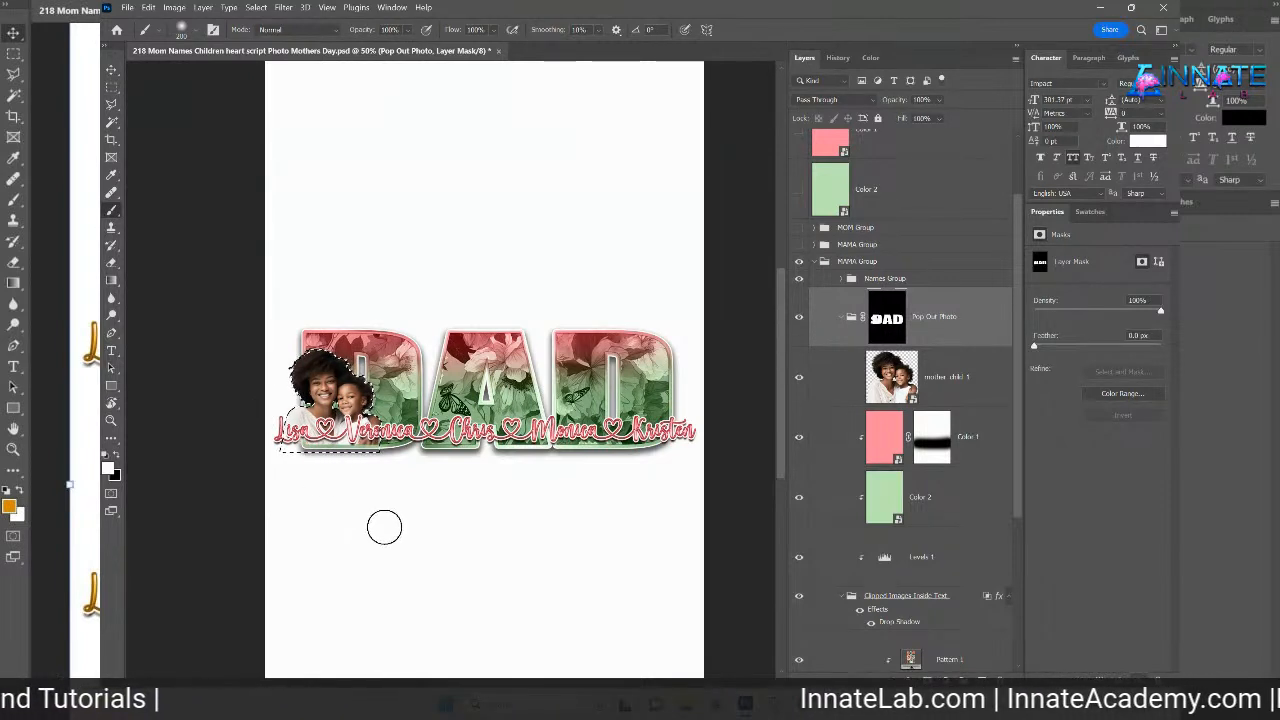
left_click(940, 320)
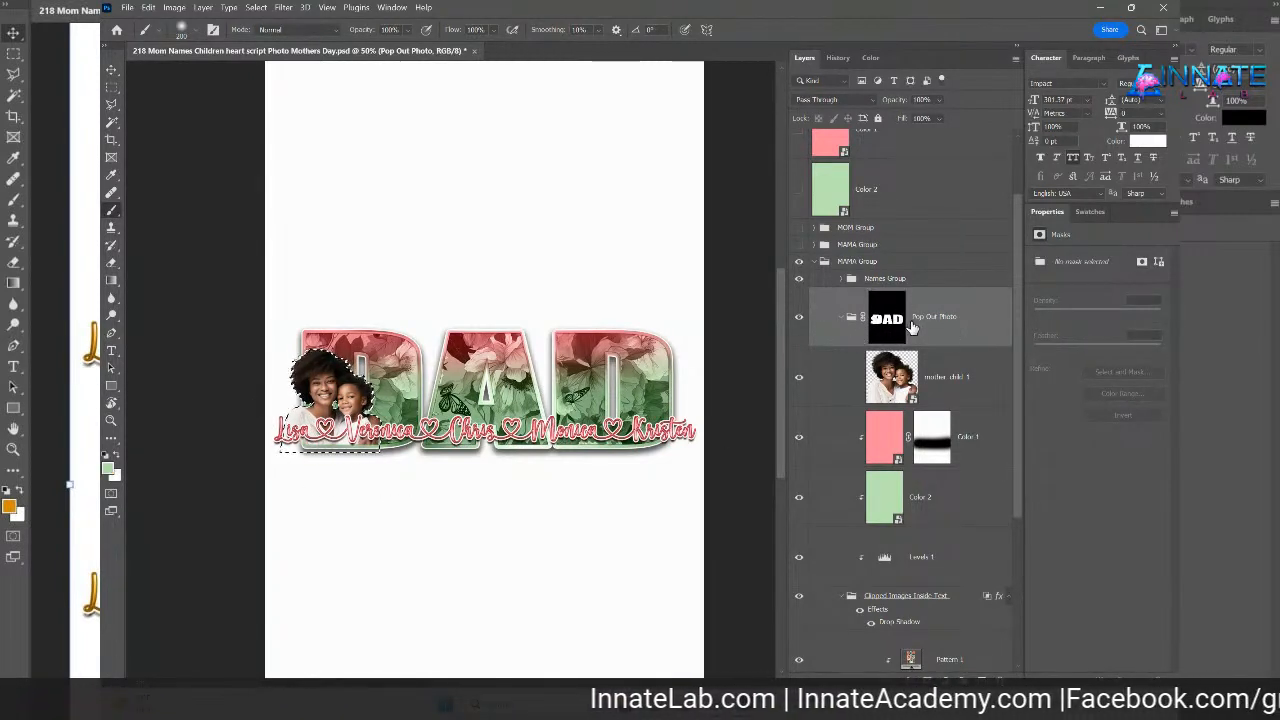
left_click(1014, 62)
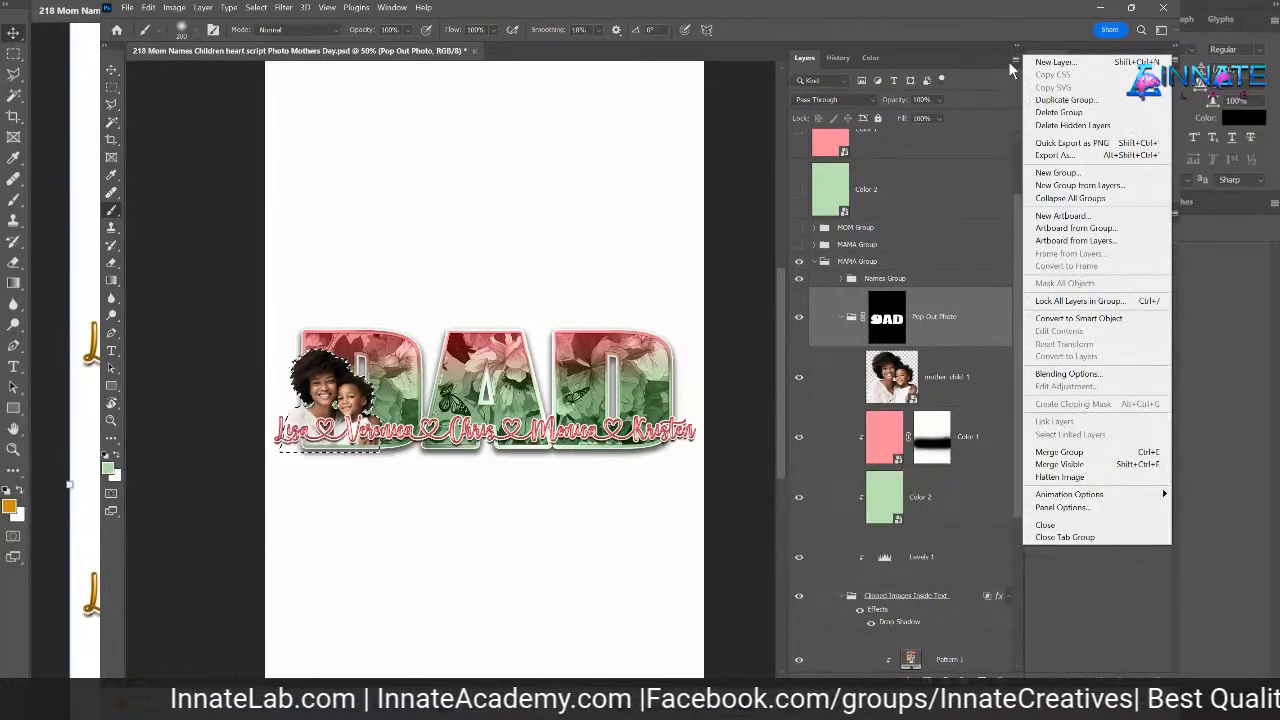
left_click(988, 78)
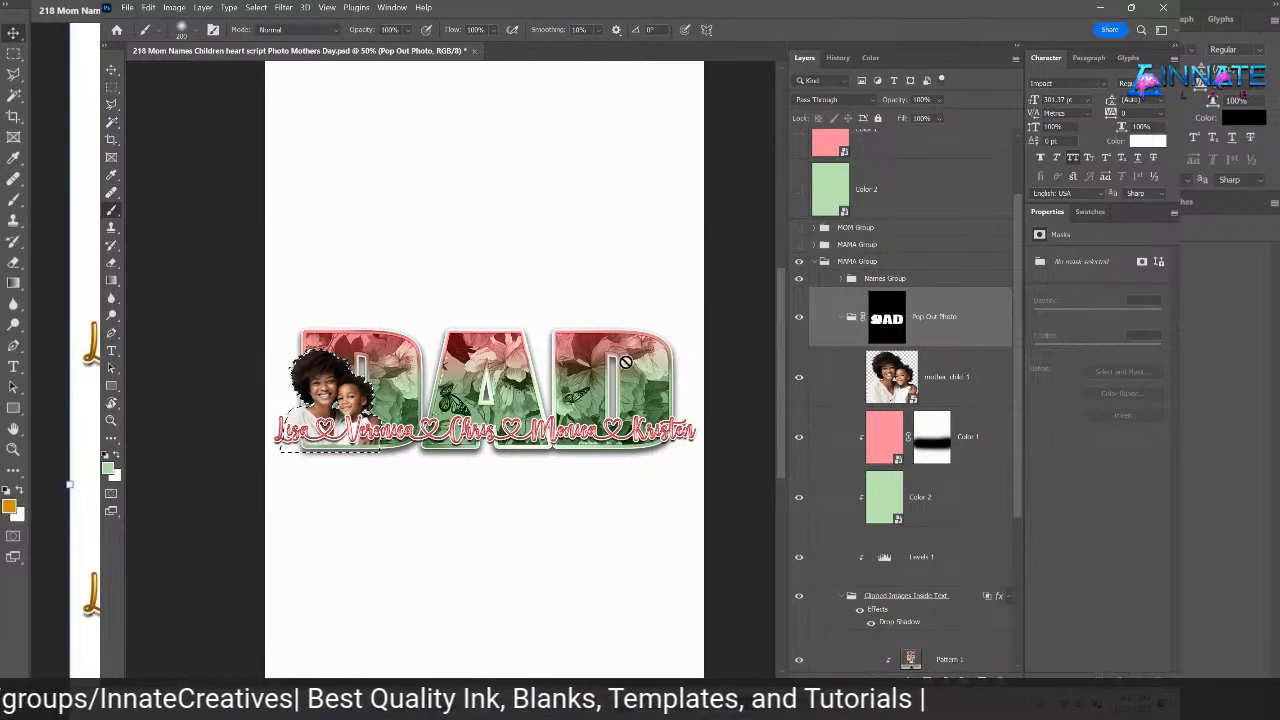
left_click(952, 379)
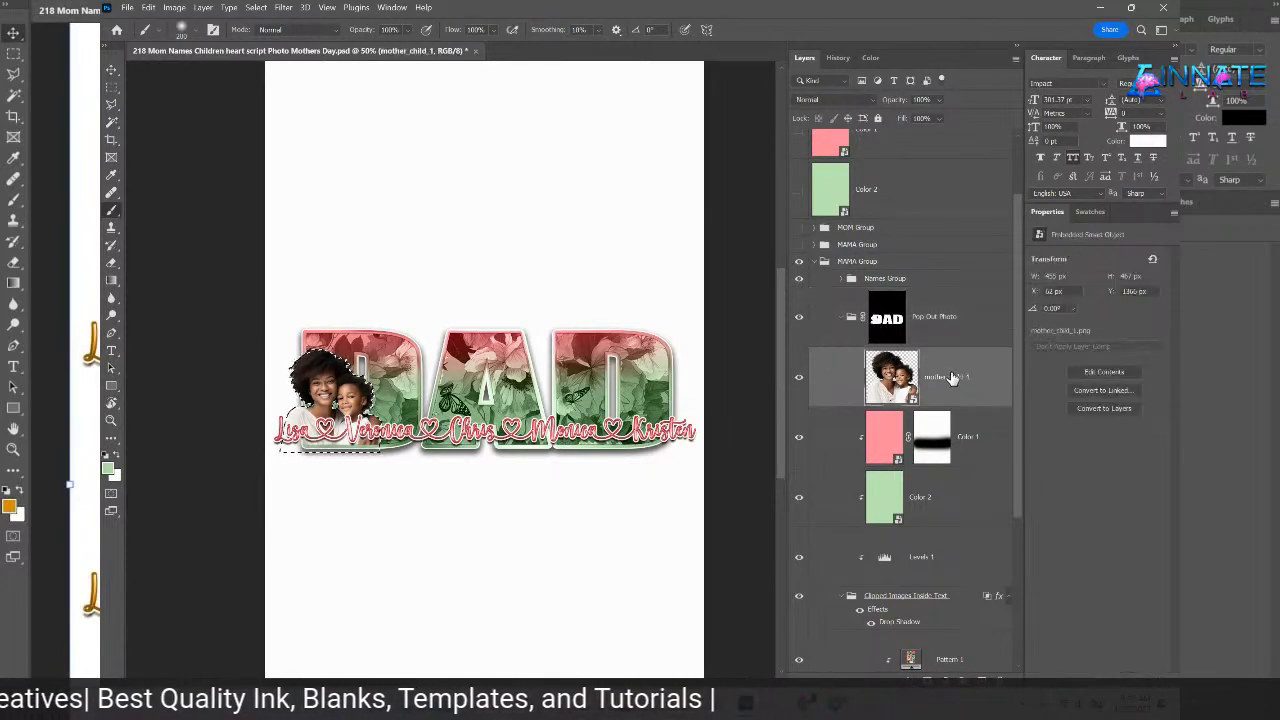
left_click(924, 318)
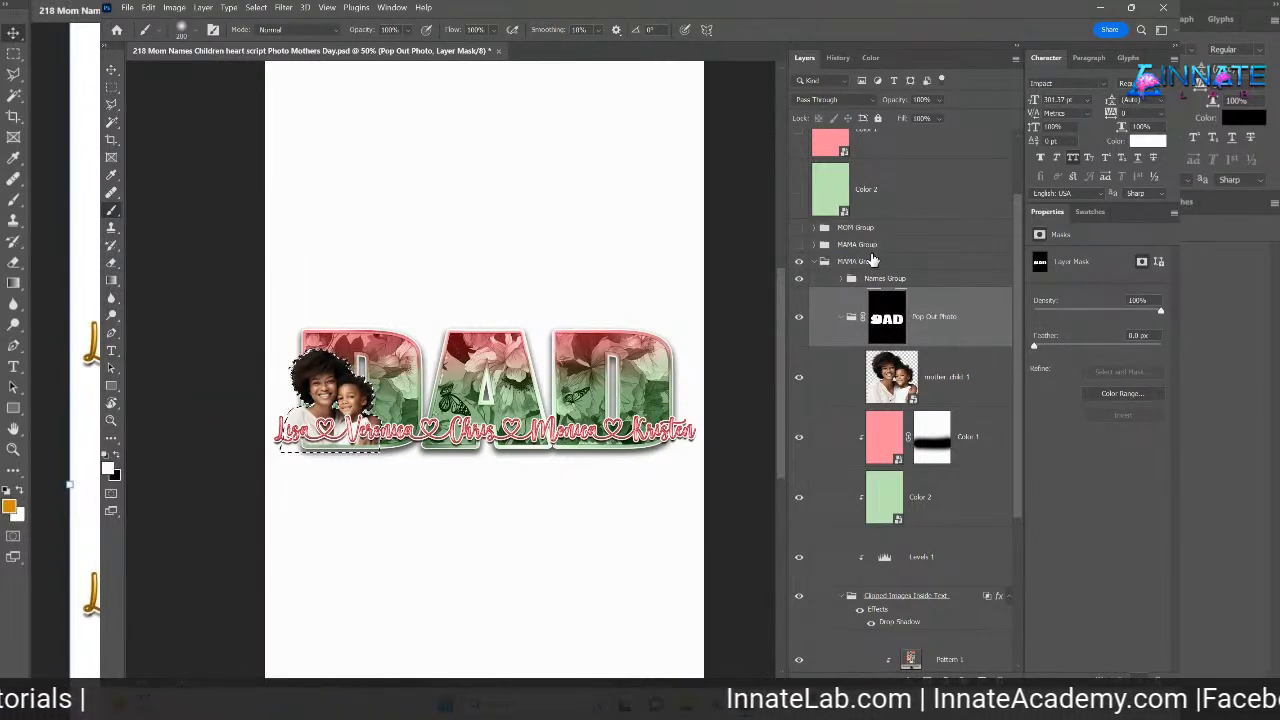
- Collapse the visible MAMA Group containing the dad lettering and rename it DAD Group
left_click(871, 264)
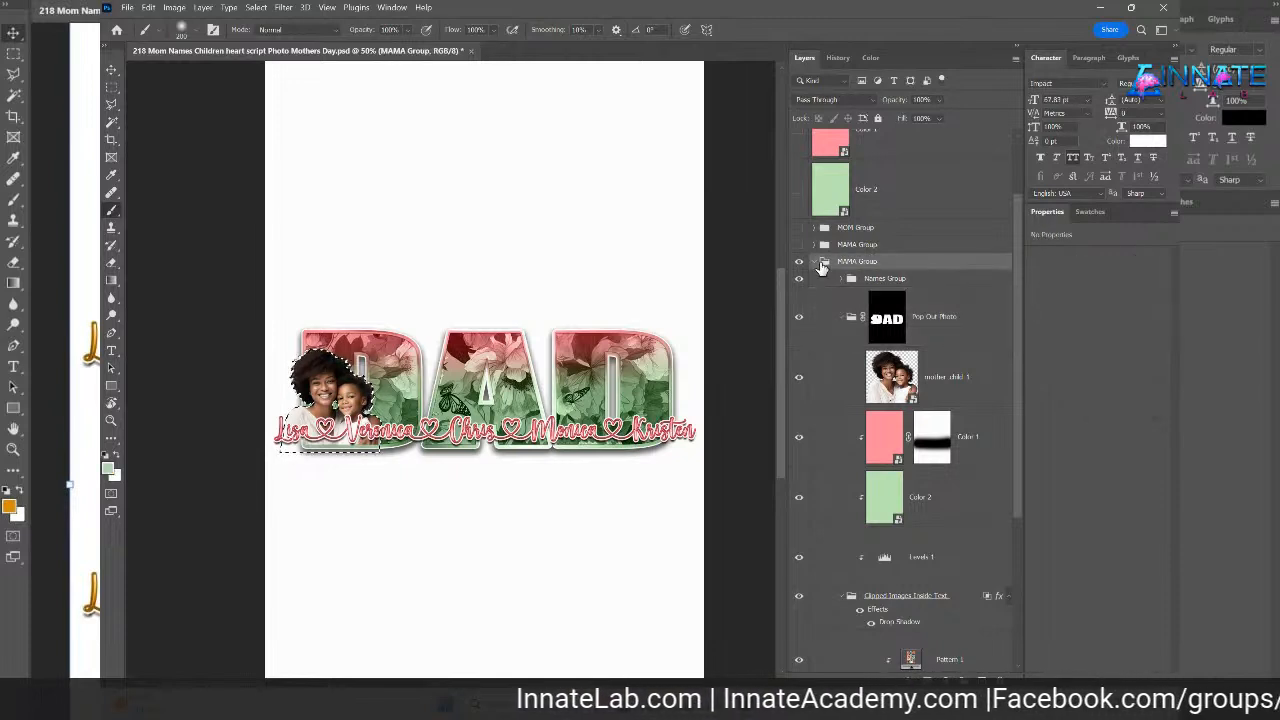
left_click(824, 262)
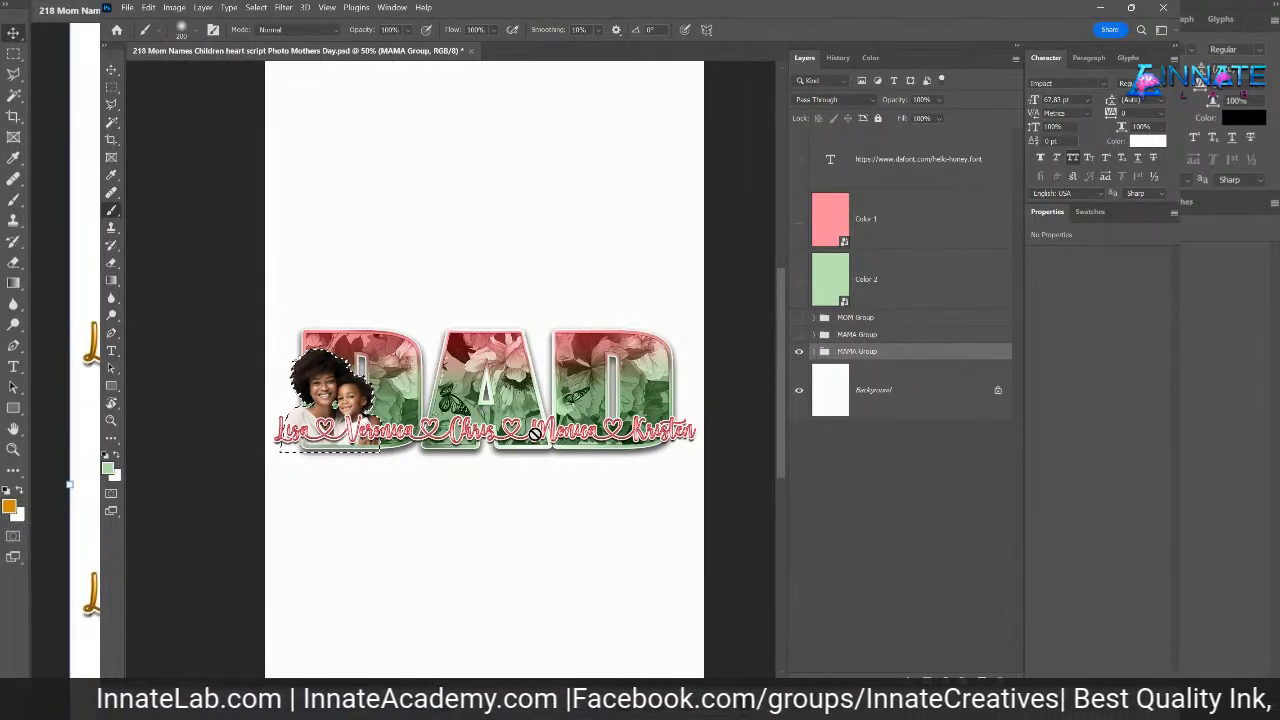
double_click(845, 351)
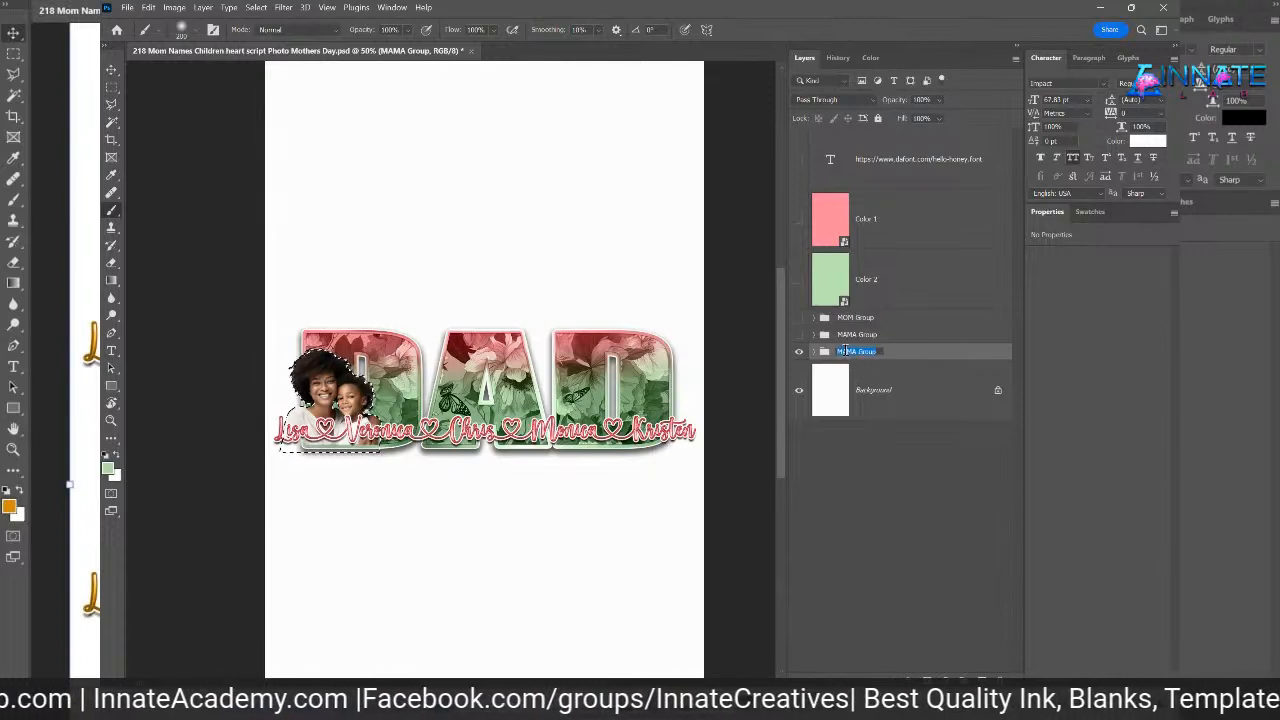
type("Da")
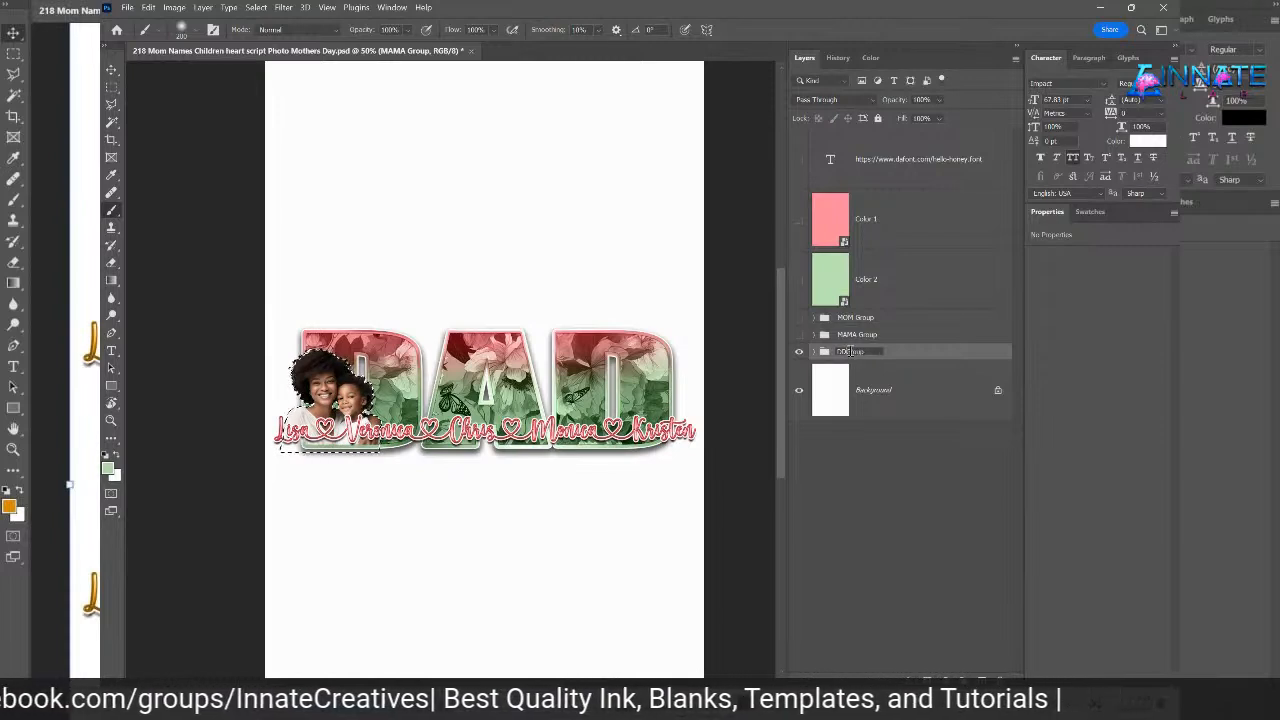
type("D")
key("Return")
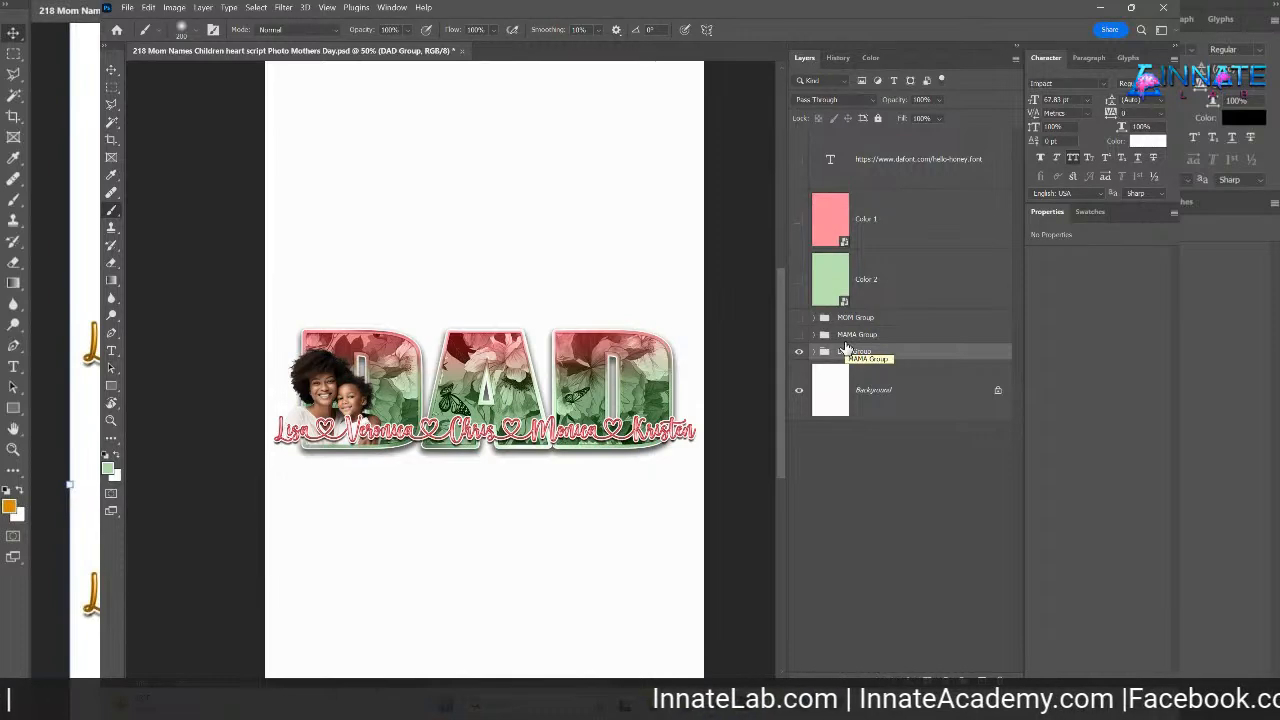
key("ctrl+plus")
key("ctrl+plus")
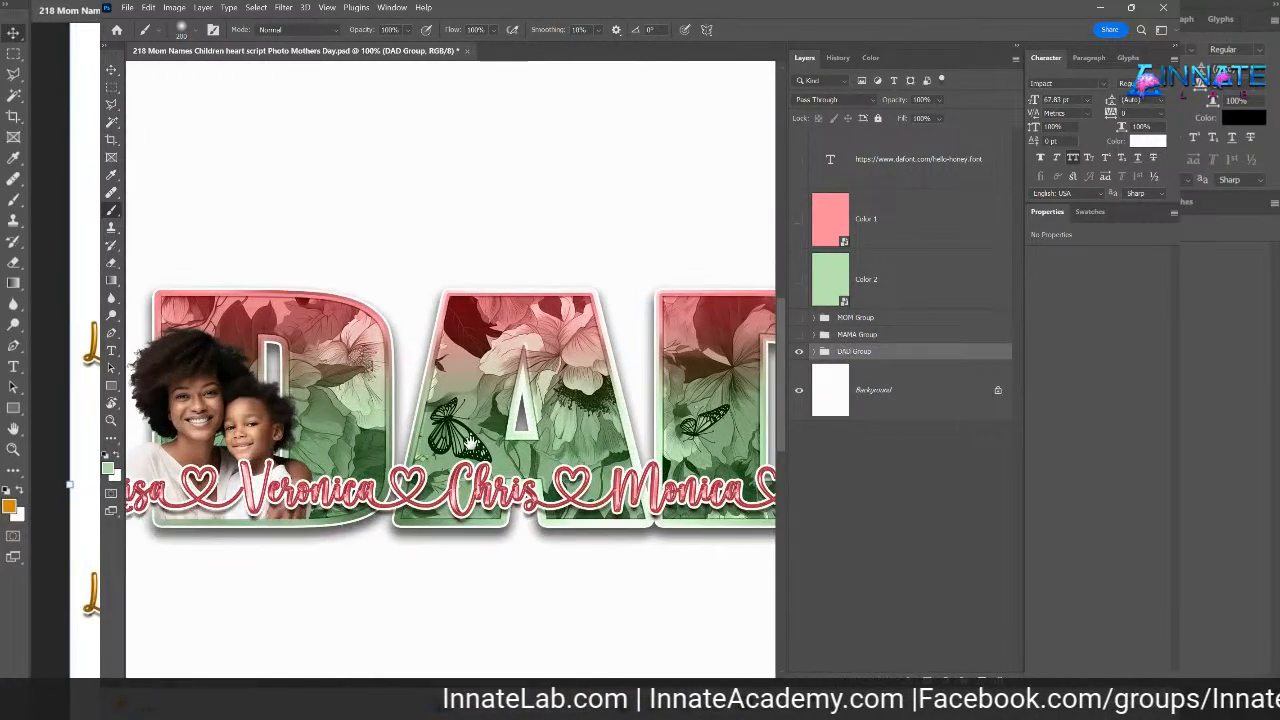
left_click_drag(462, 451, 484, 389)
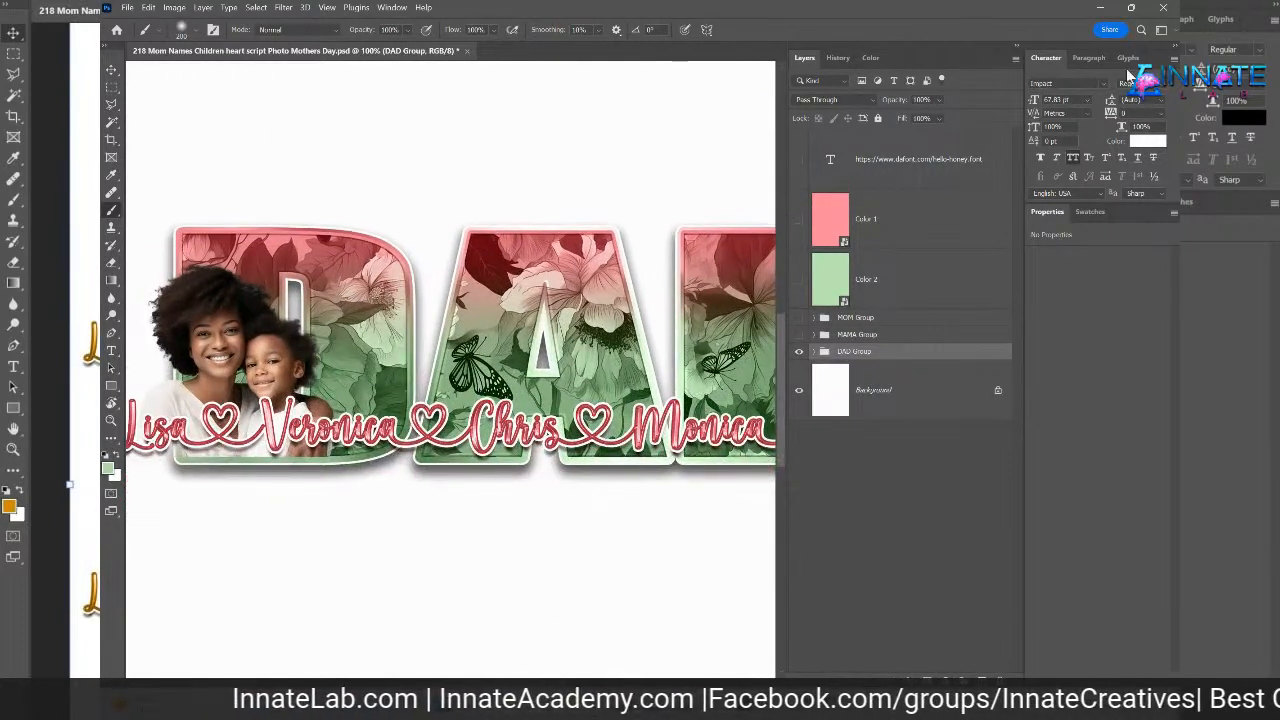
key("ctrl+minus")
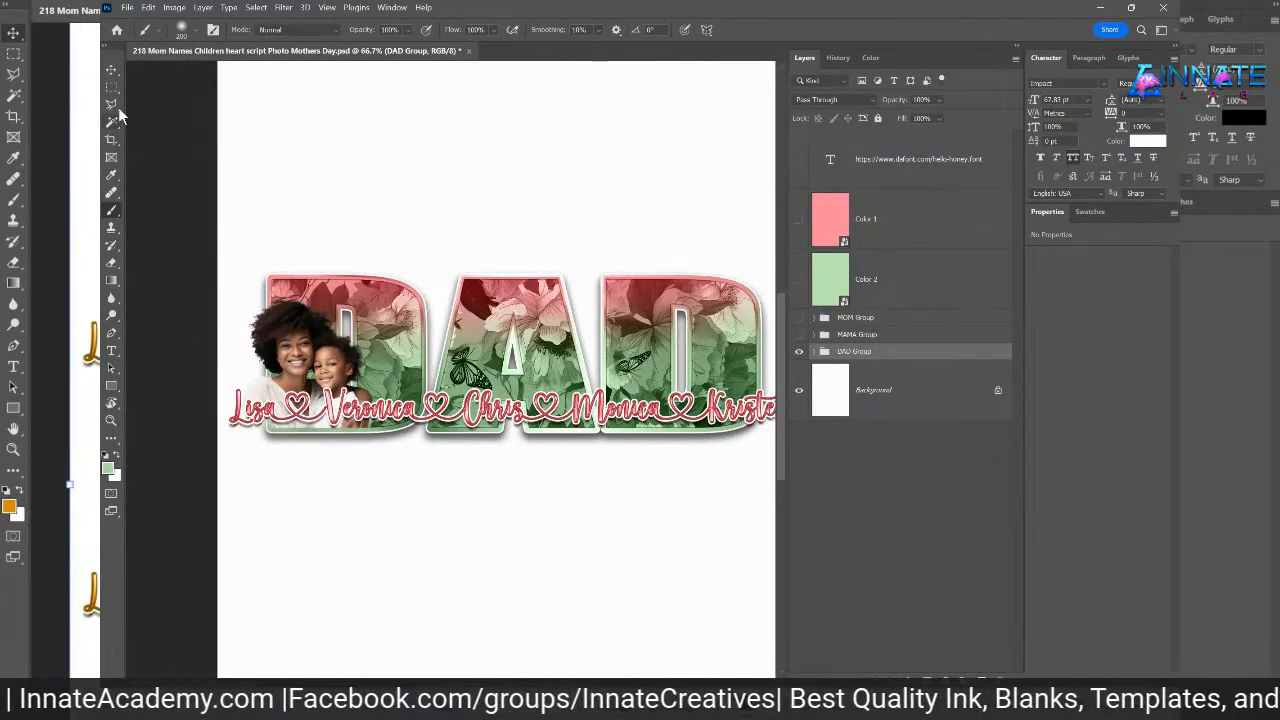
- Expand the DAD Group and its Names Group, and select the names text layer inside Names with Hearts
left_click(112, 71)
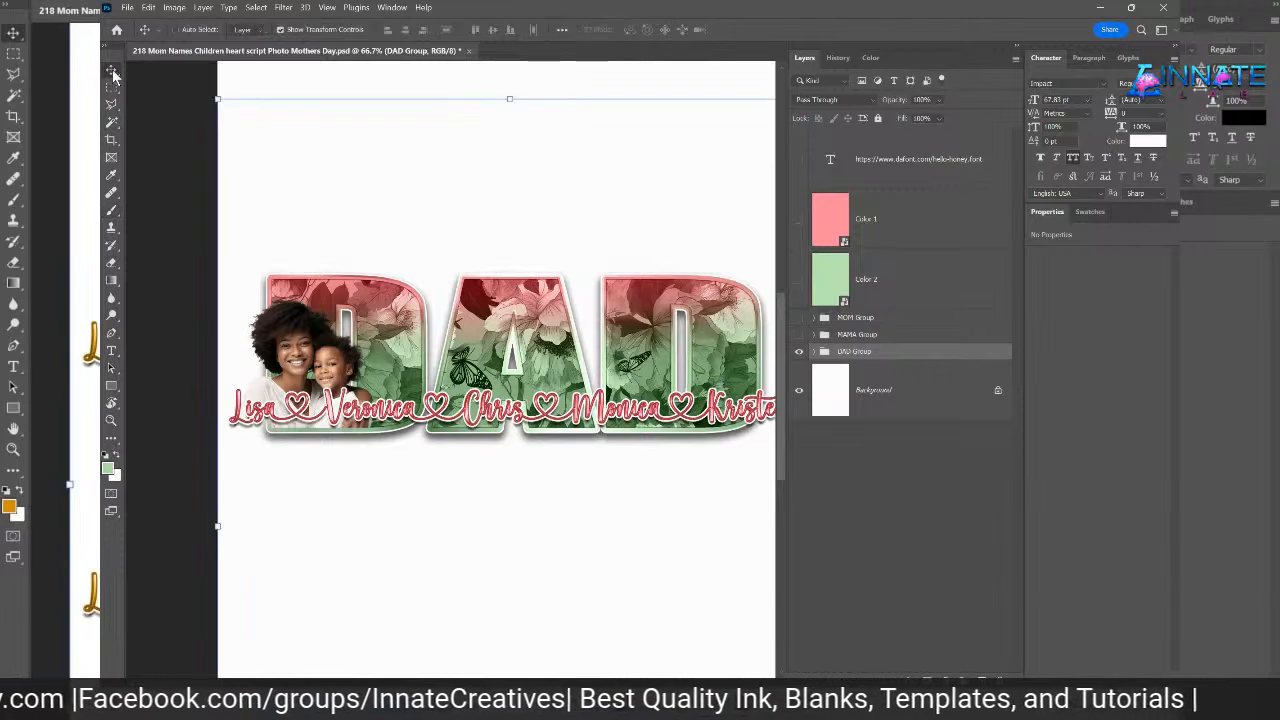
left_click(112, 351)
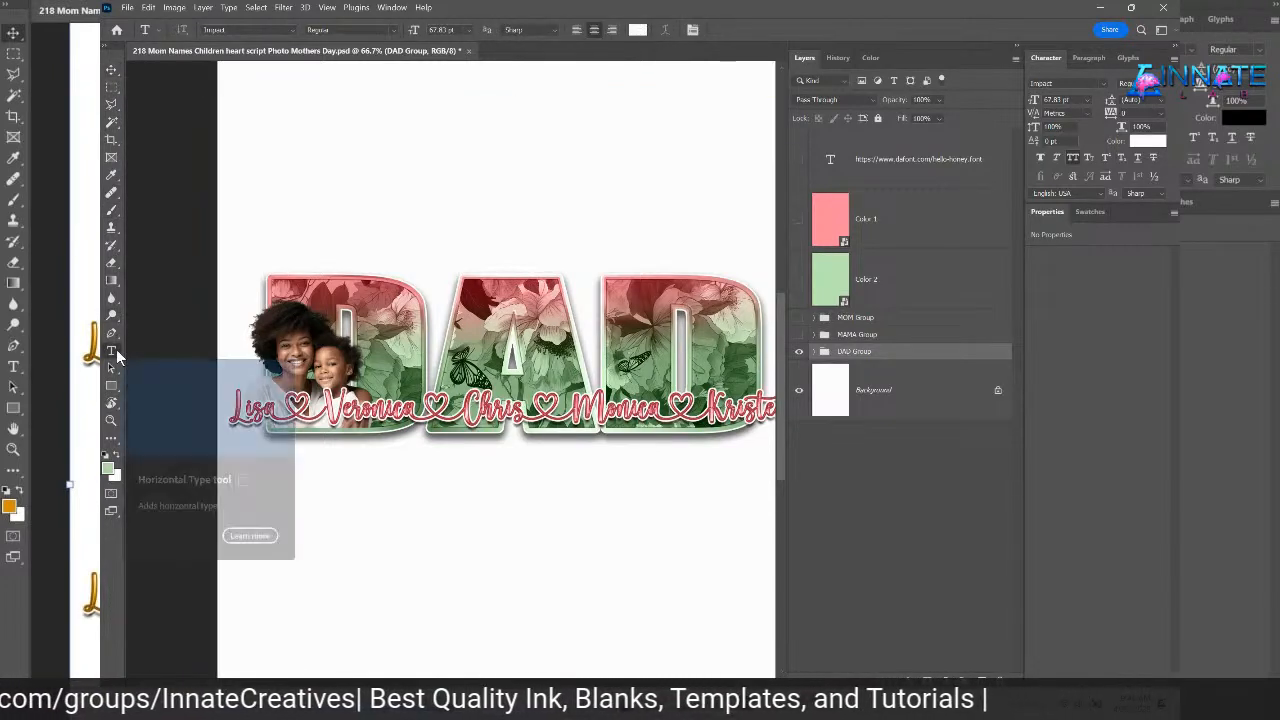
left_click(819, 352)
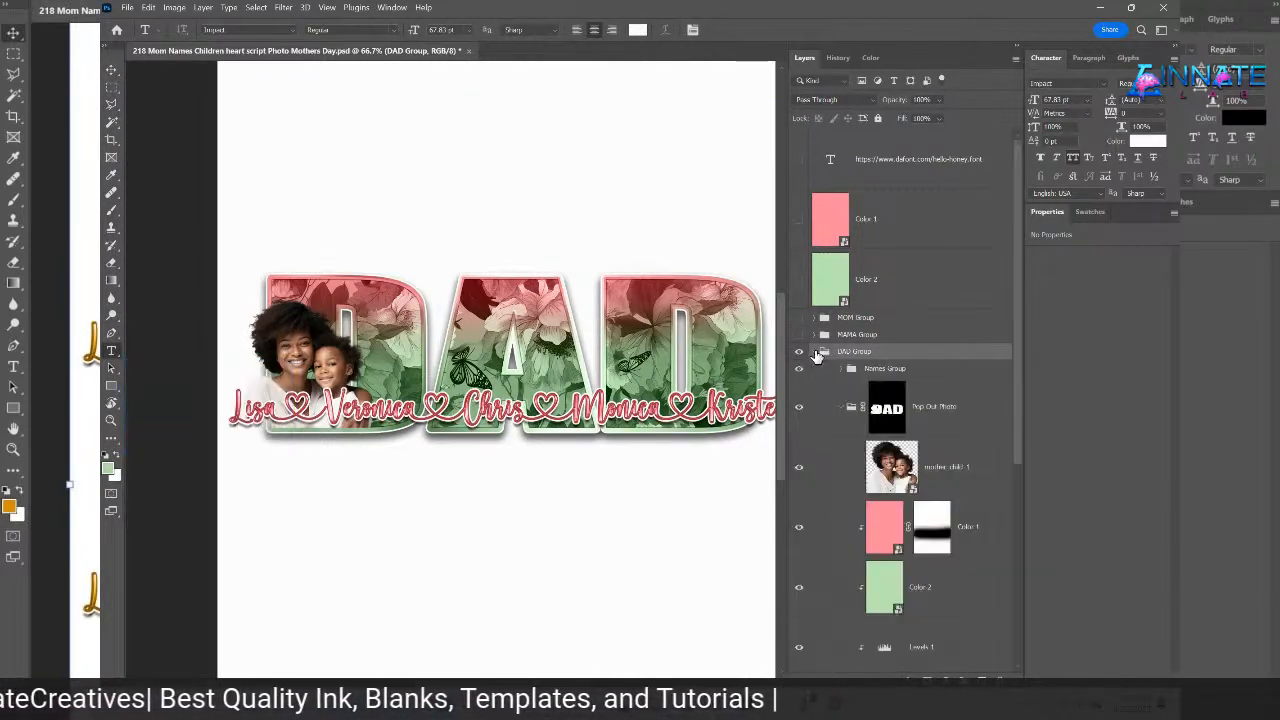
left_click(842, 370)
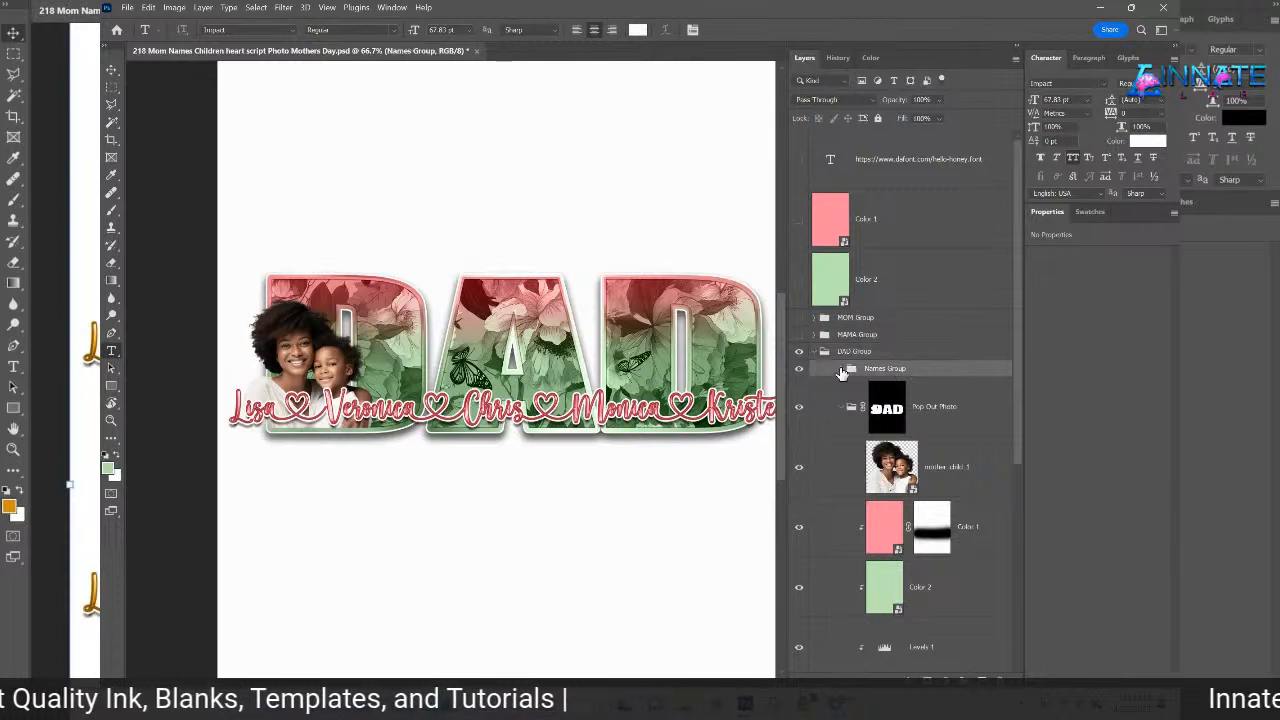
left_click(842, 369)
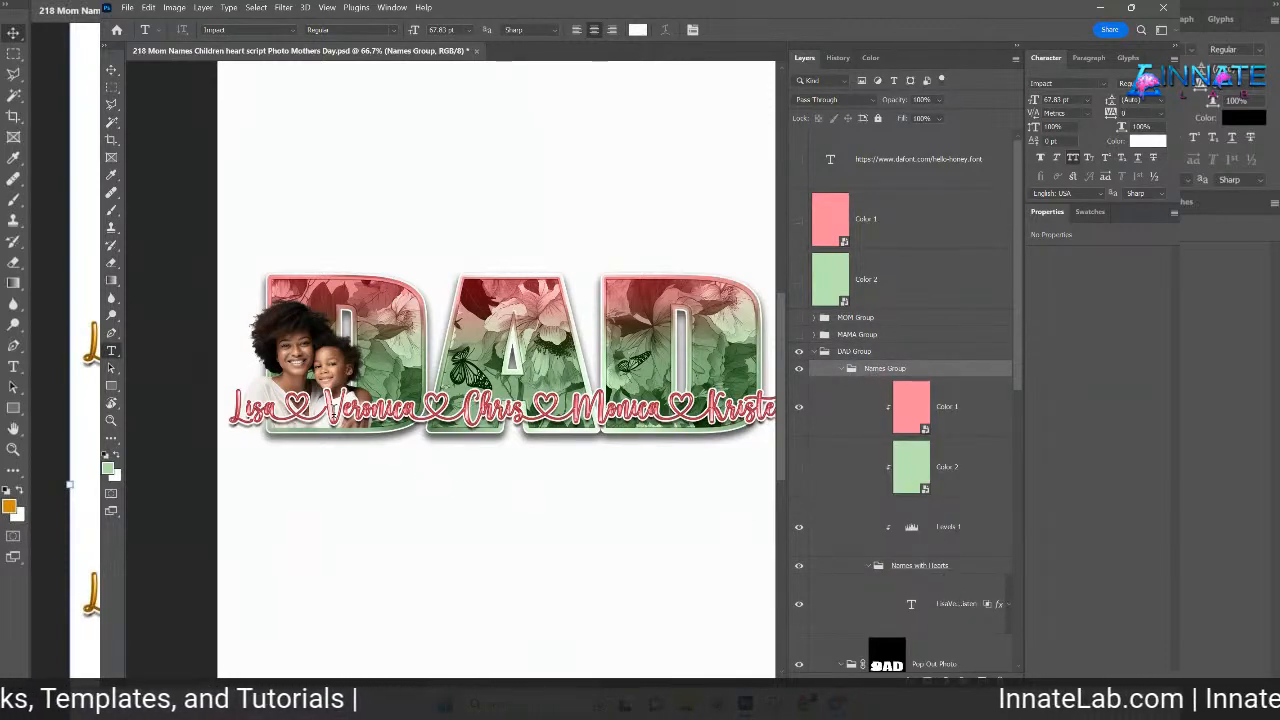
left_click(111, 69)
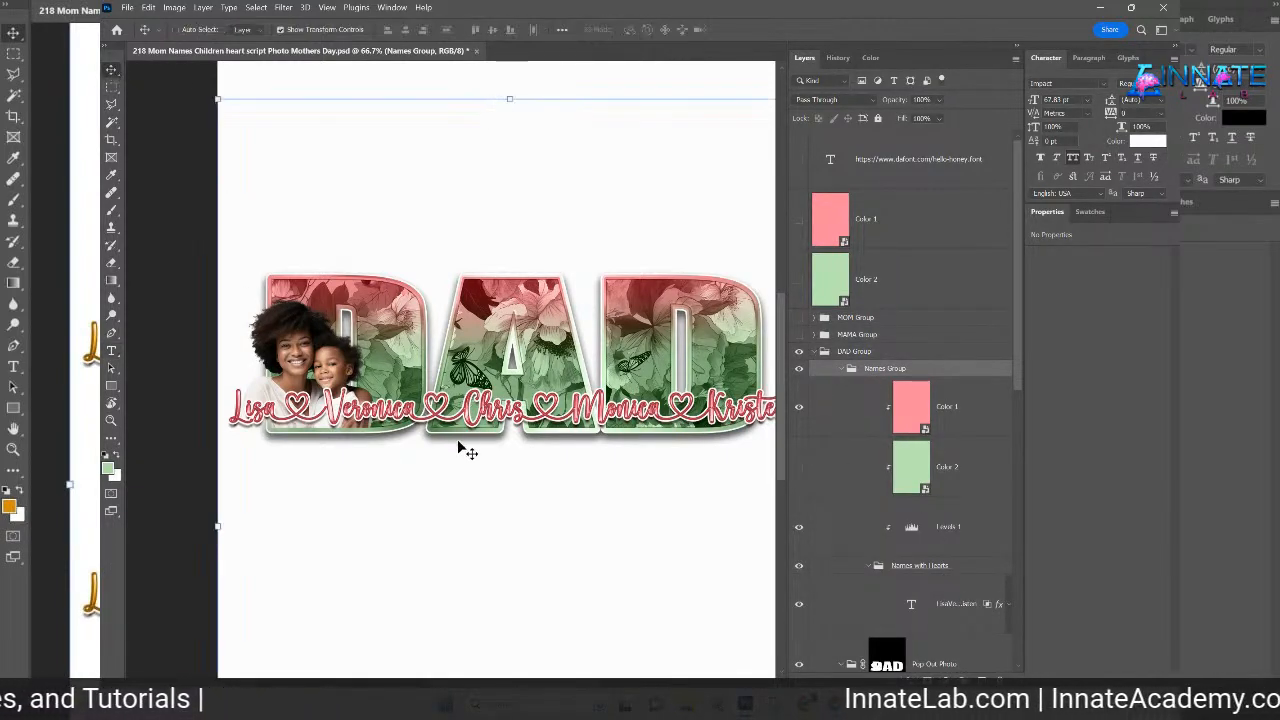
right_click(338, 425)
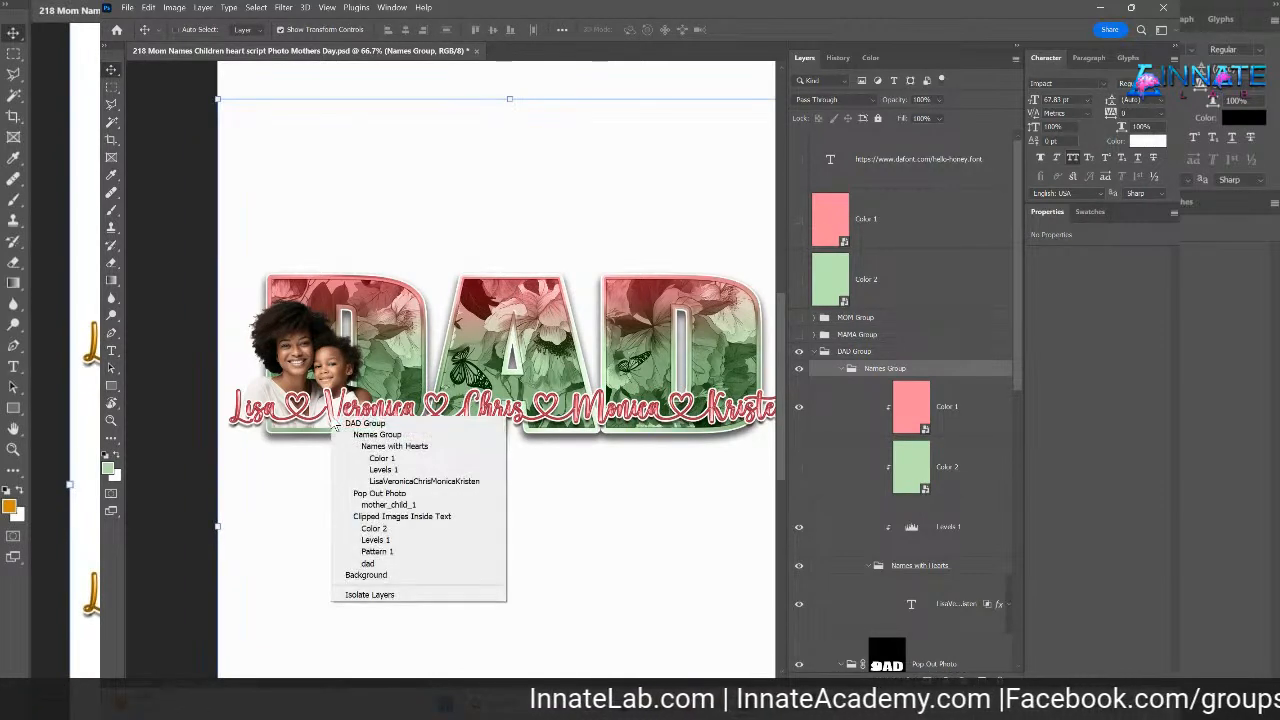
left_click(462, 483)
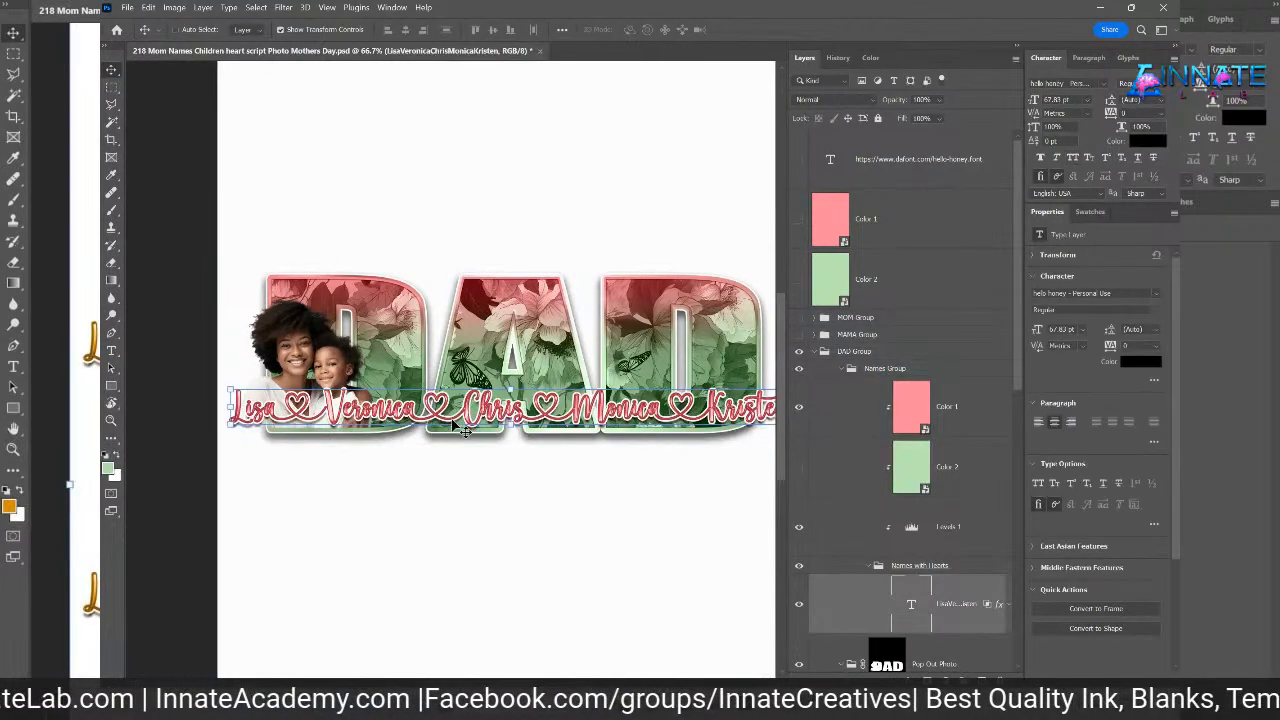
- Replace the DAD design's names text with five new first names, each capitalized and run together without spaces
double_click(913, 607)
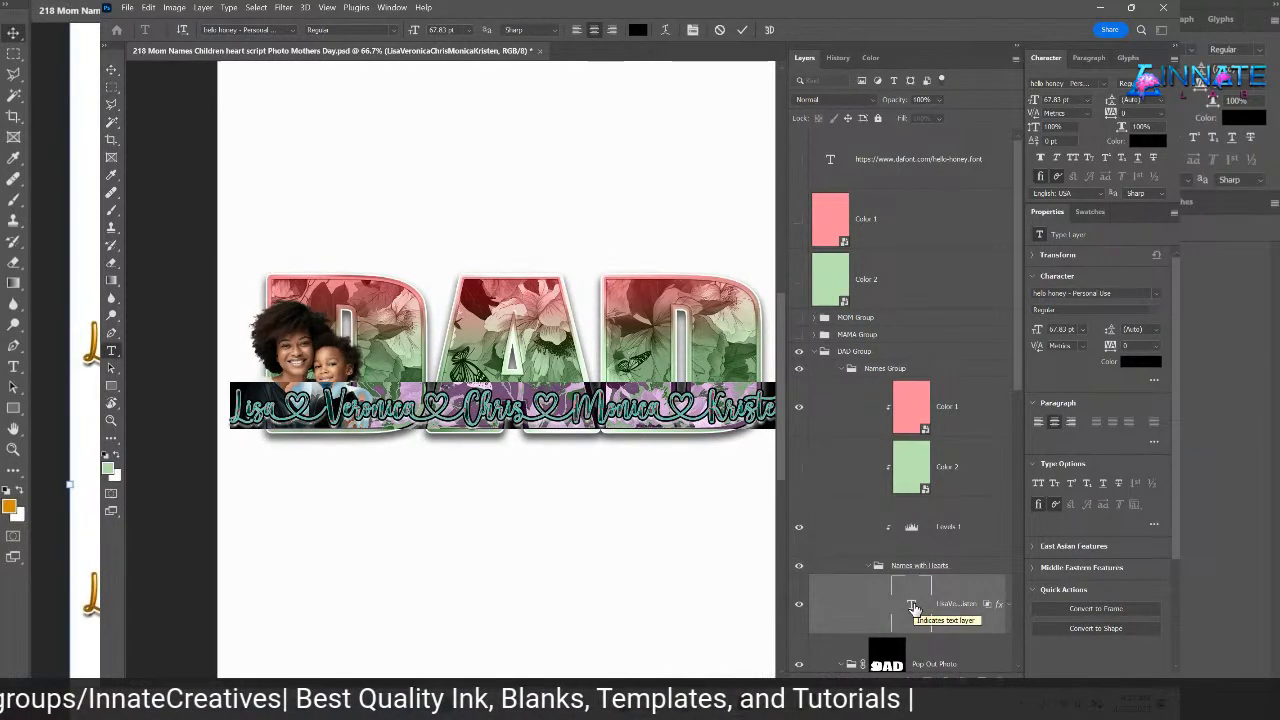
type("Mel")
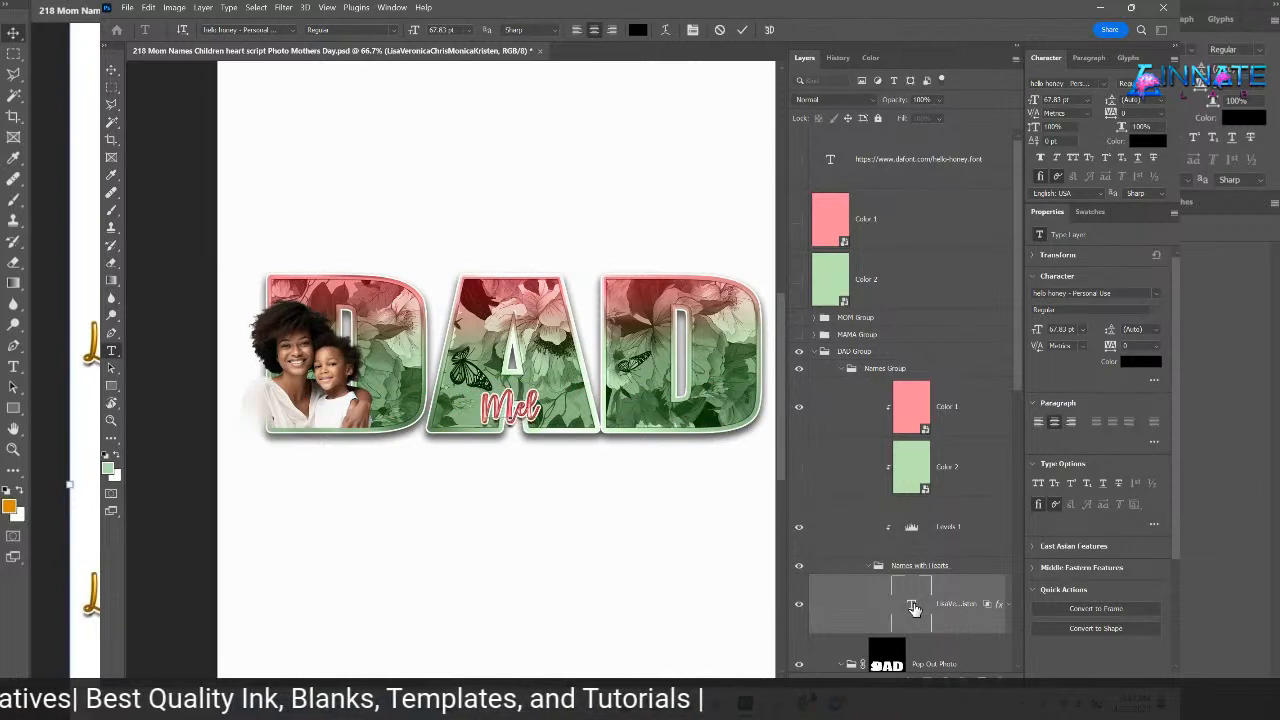
type("vin")
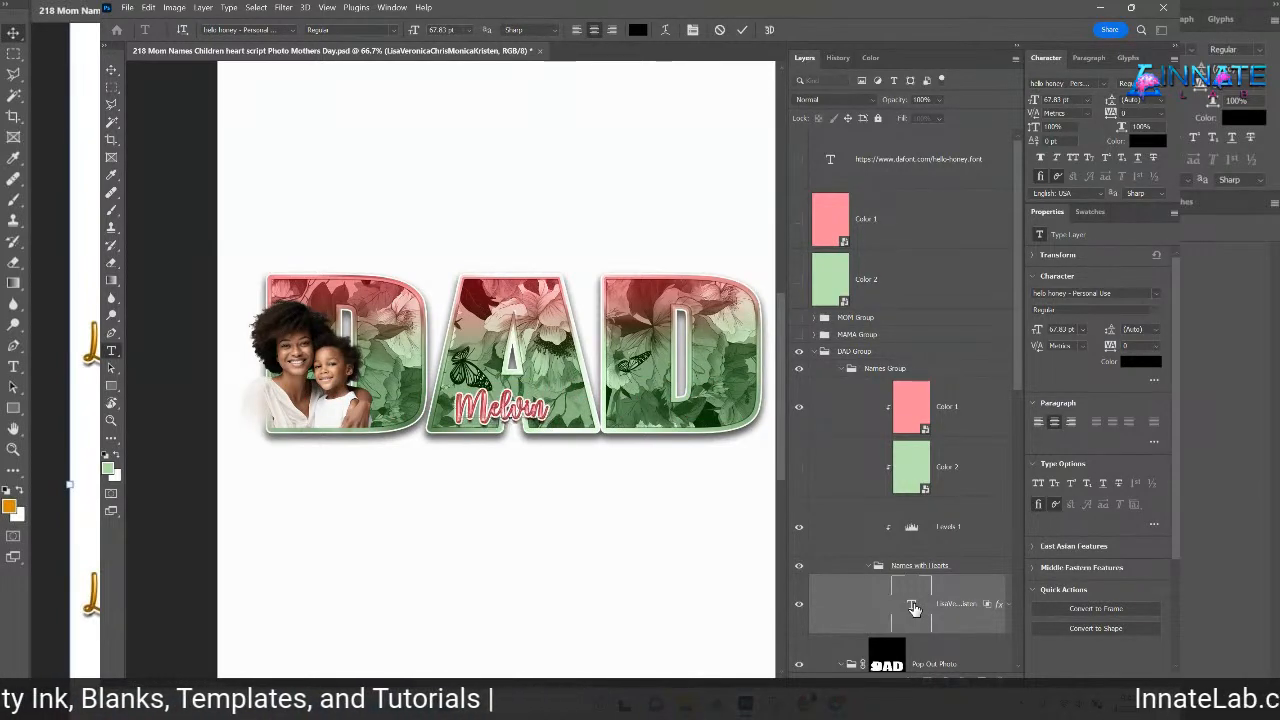
key("BackSpace")
type("Gre")
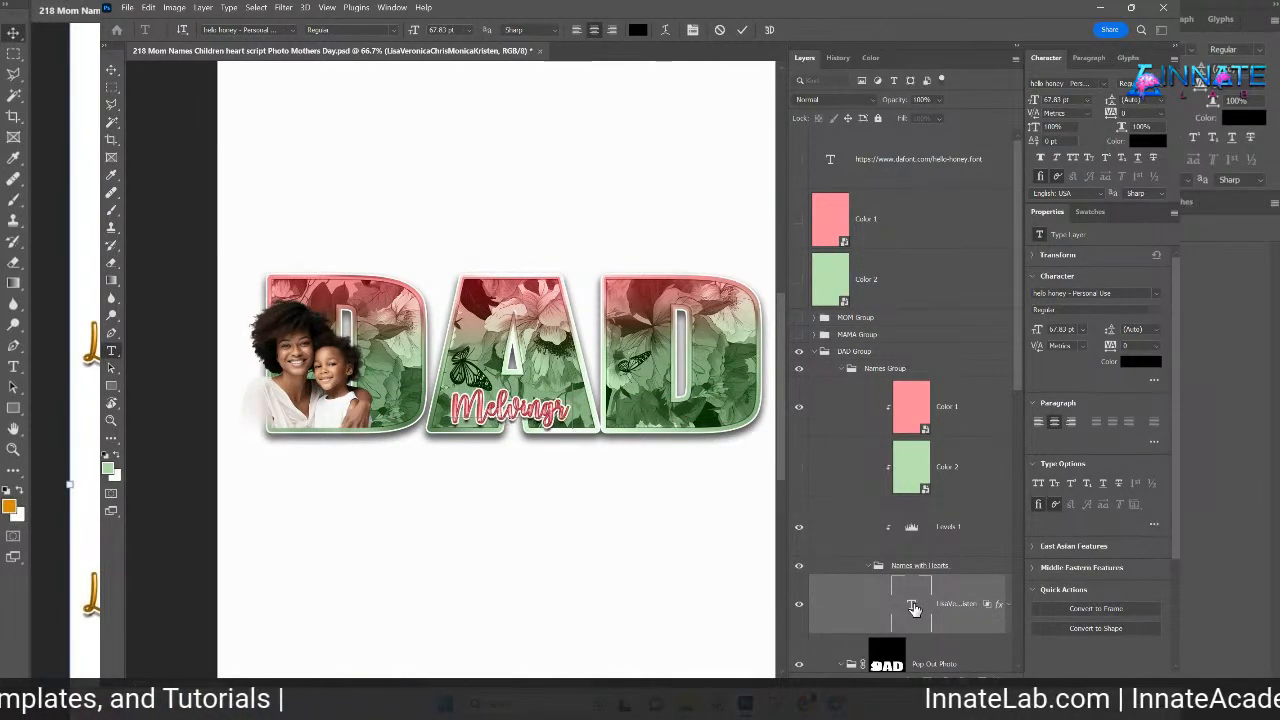
key("BackSpace")
key("BackSpace")
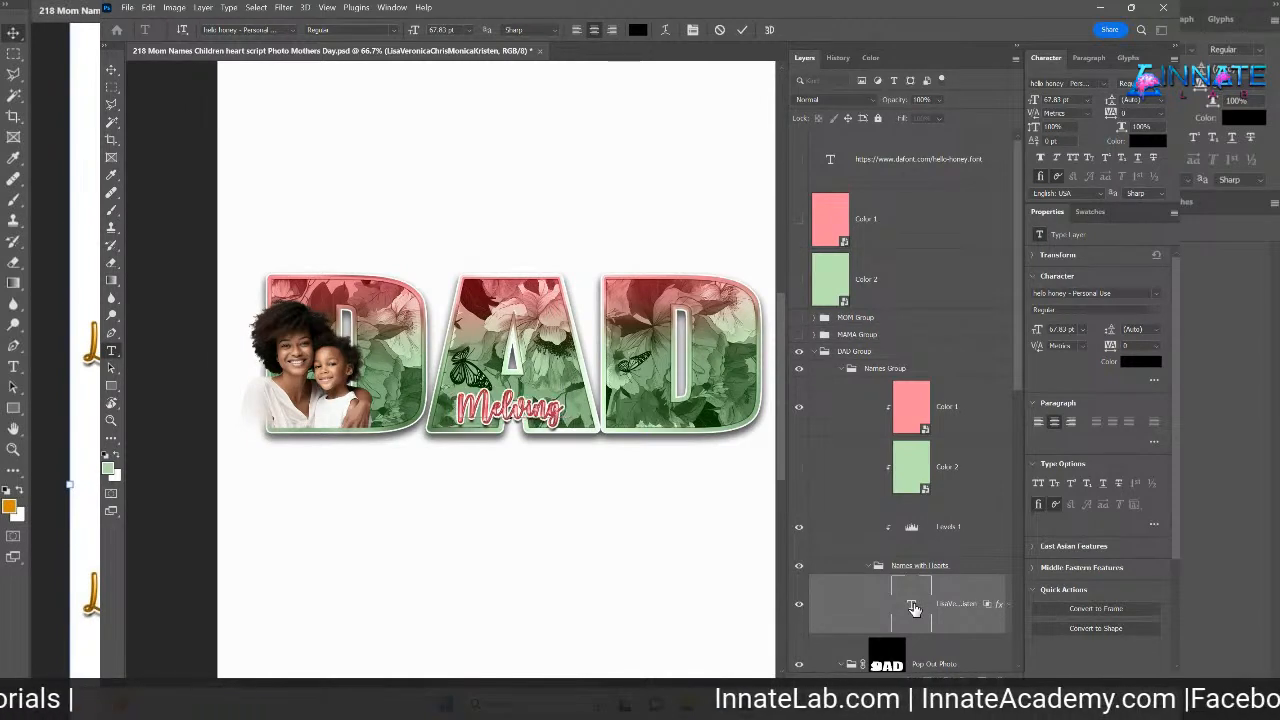
key("BackSpace")
type("Greg")
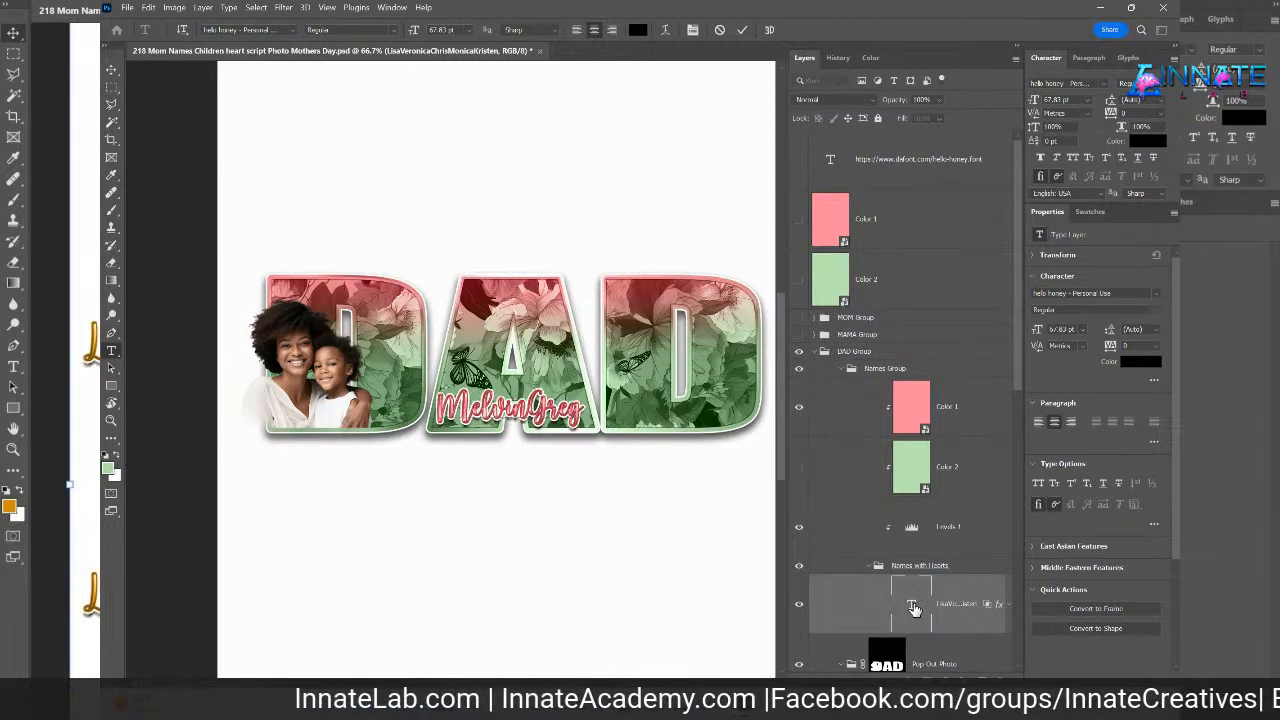
type("Jrn")
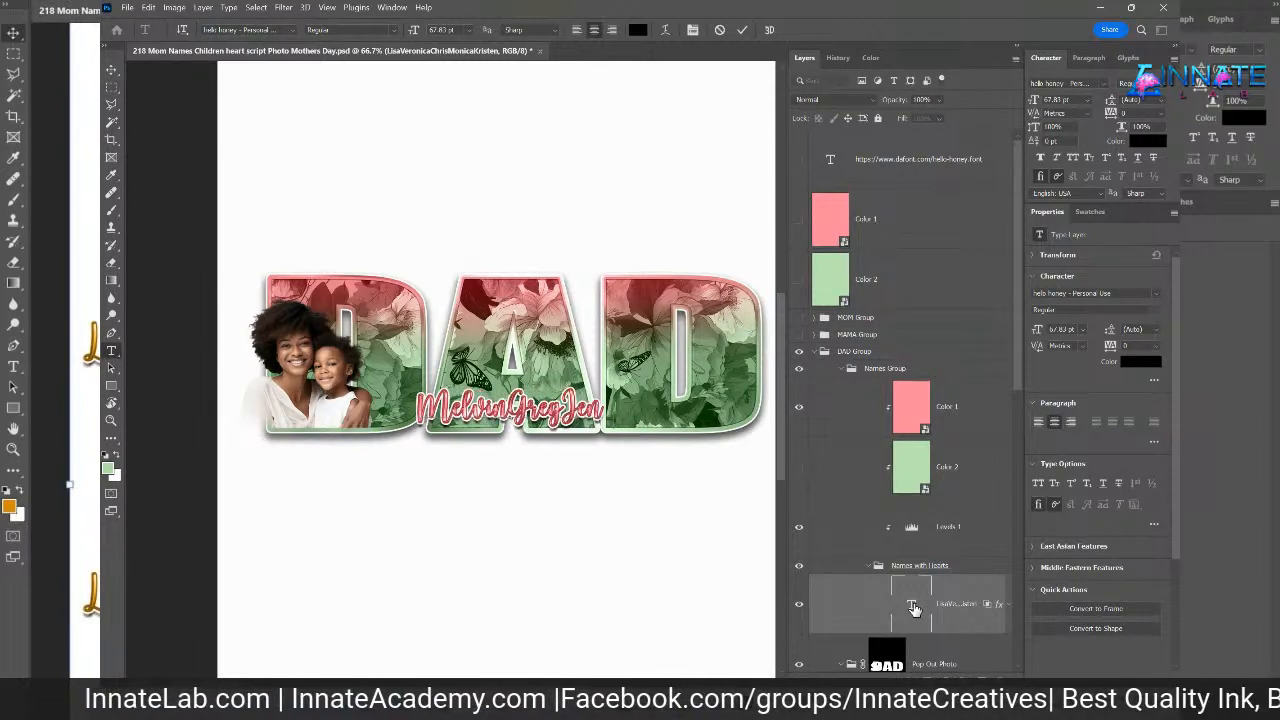
type("niferSandraItanza")
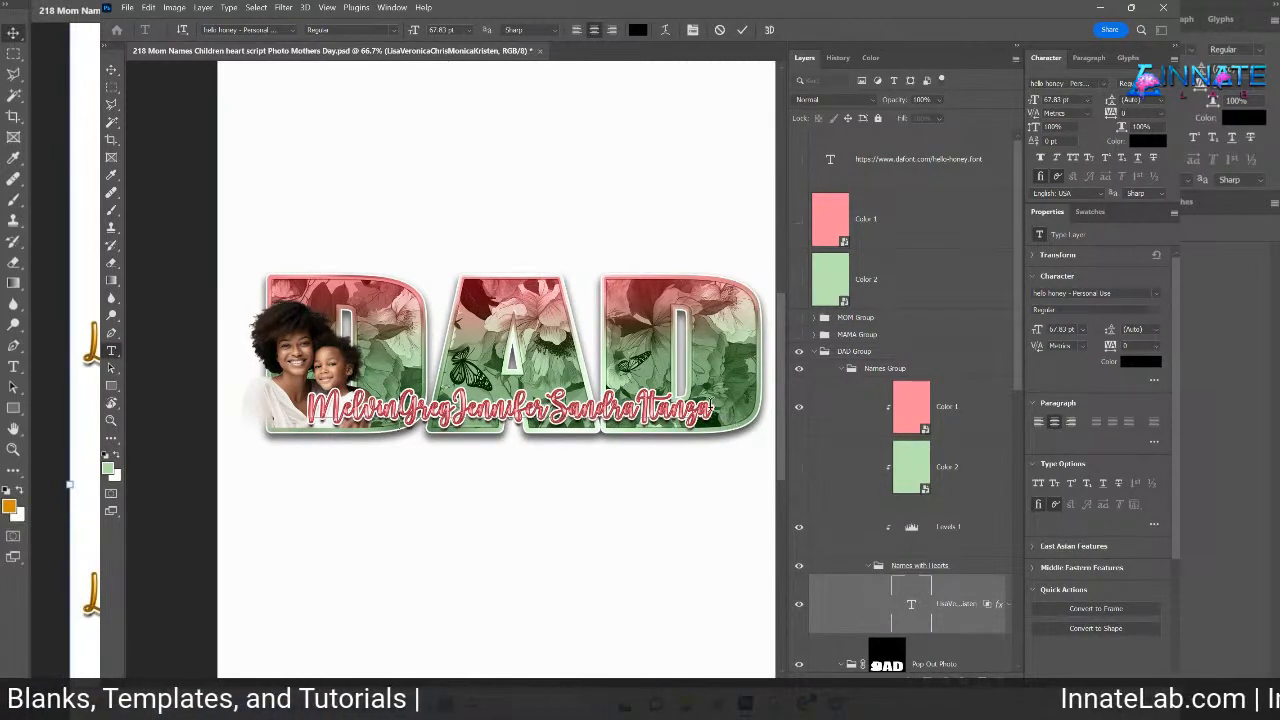
- Show the font's glyphs and replace the first name's final n with the n glyph that has a connecting heart tail
left_click(1128, 58)
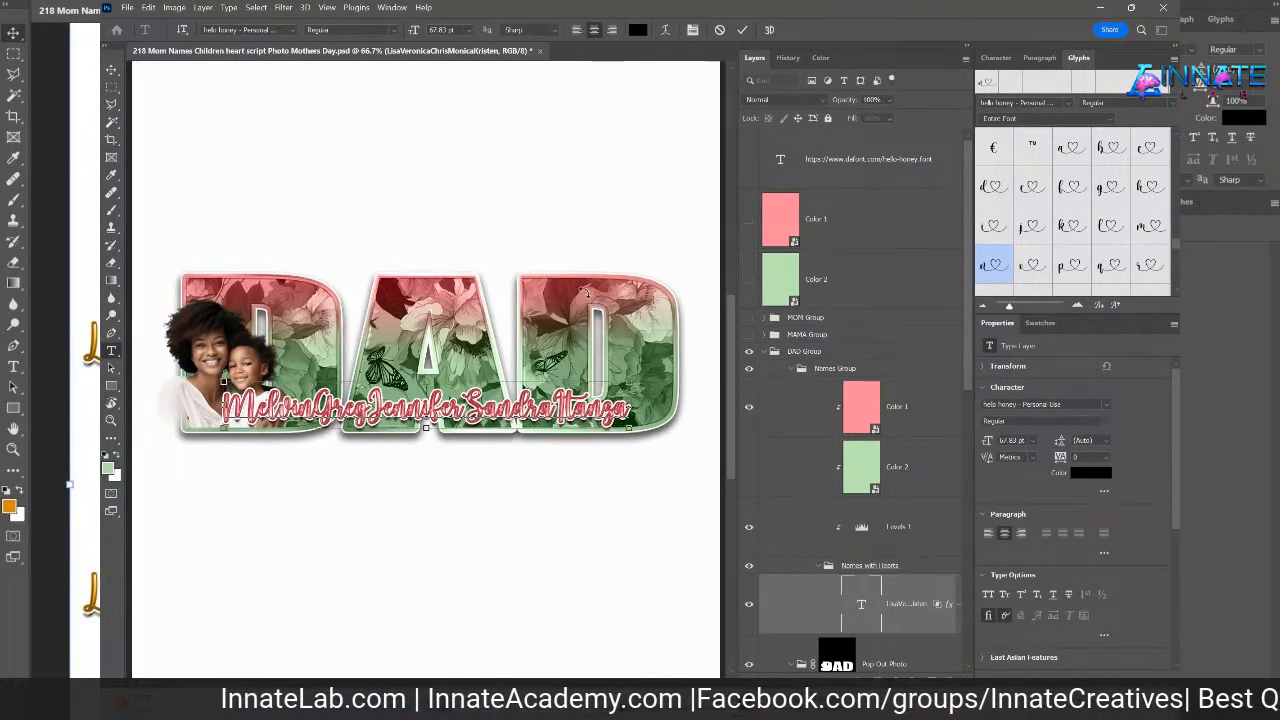
key("ctrl+plus")
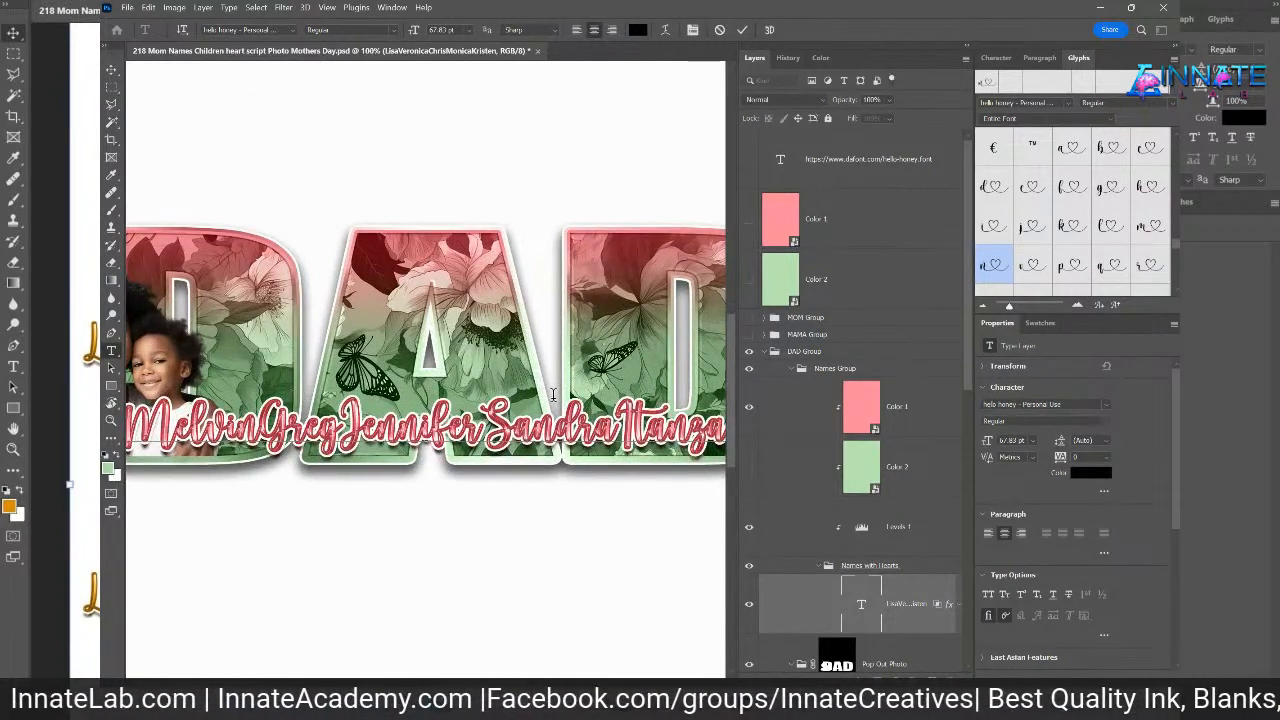
left_click_drag(426, 682, 408, 682)
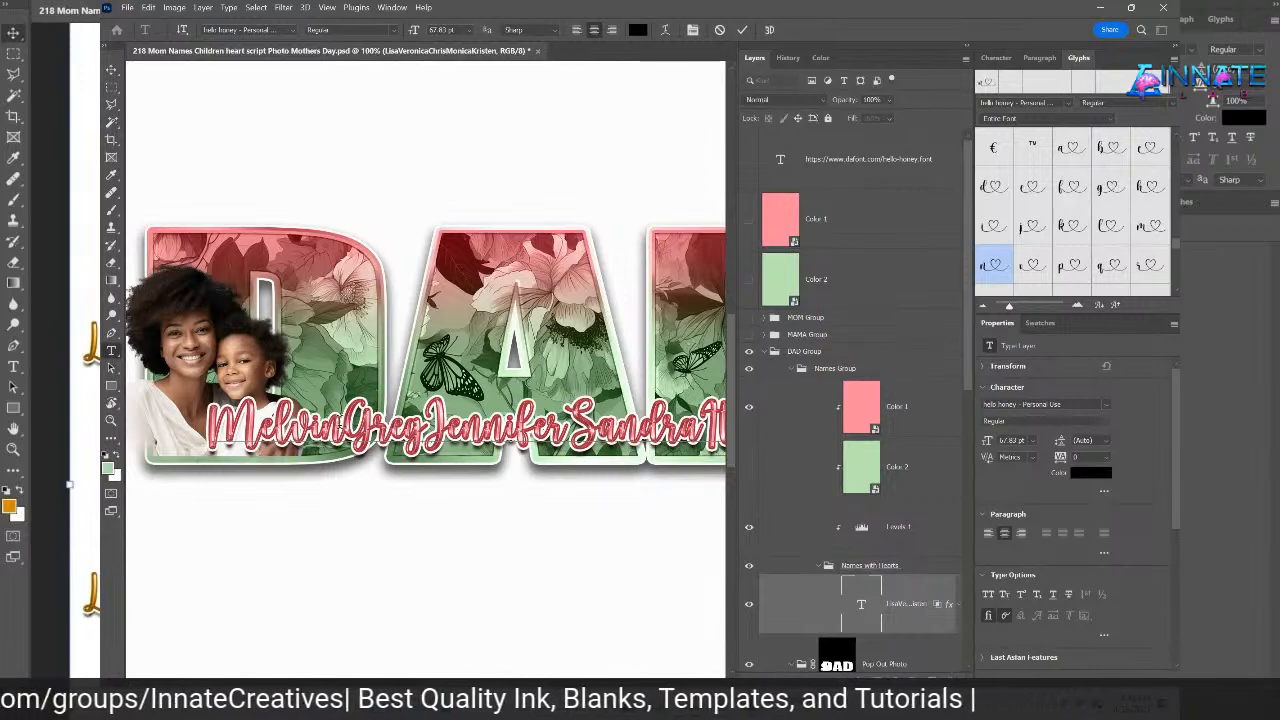
left_click_drag(344, 424, 326, 425)
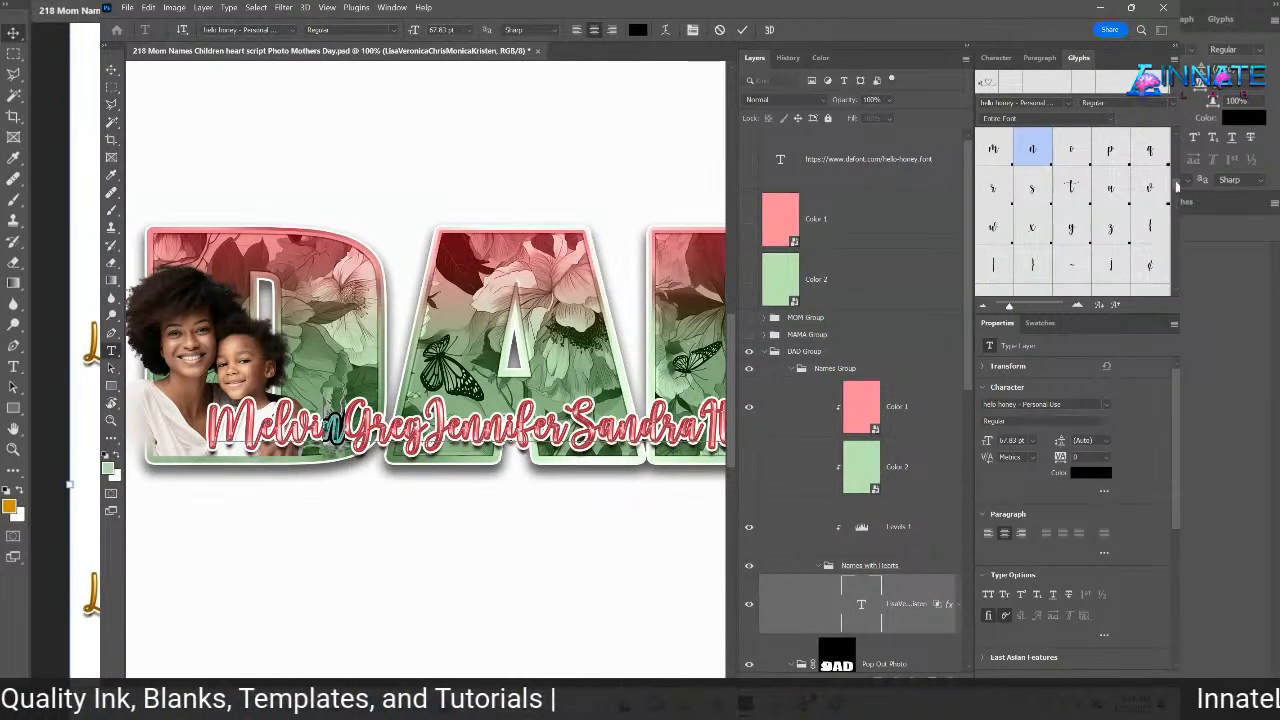
scroll(1176, 192, "down", 3)
scroll(1178, 220, "down", 5)
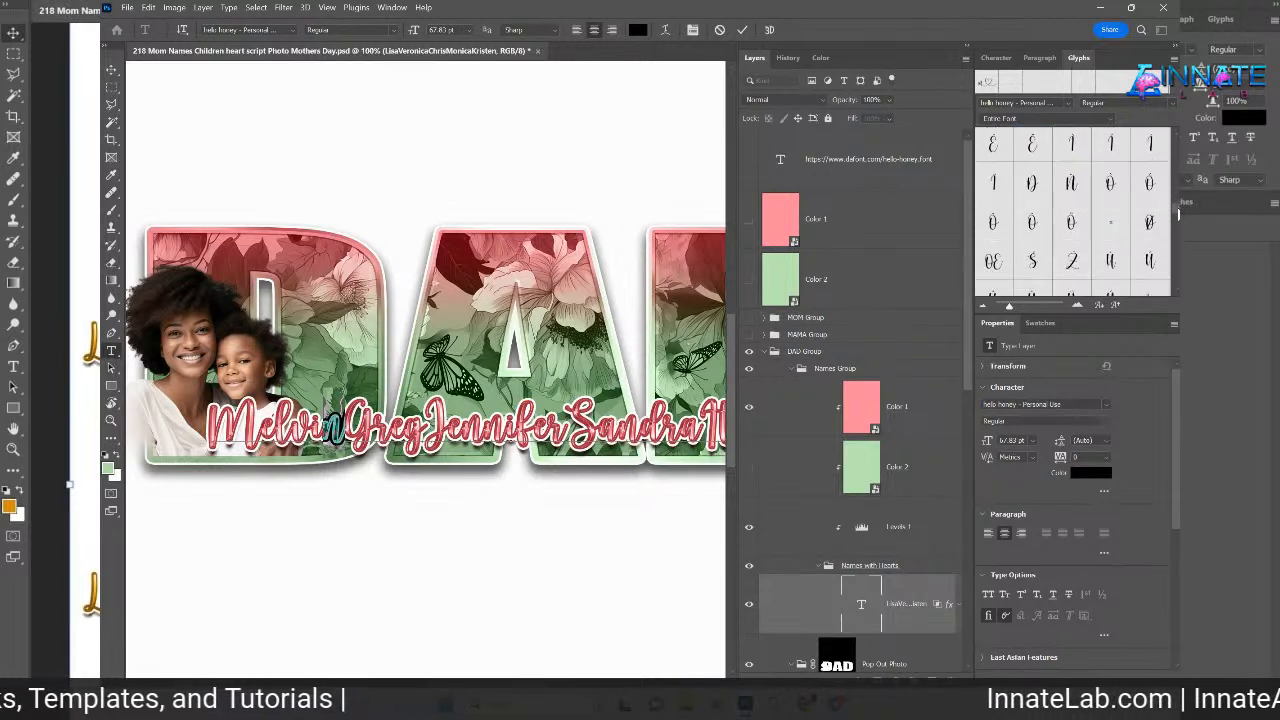
scroll(1178, 248, "down", 3)
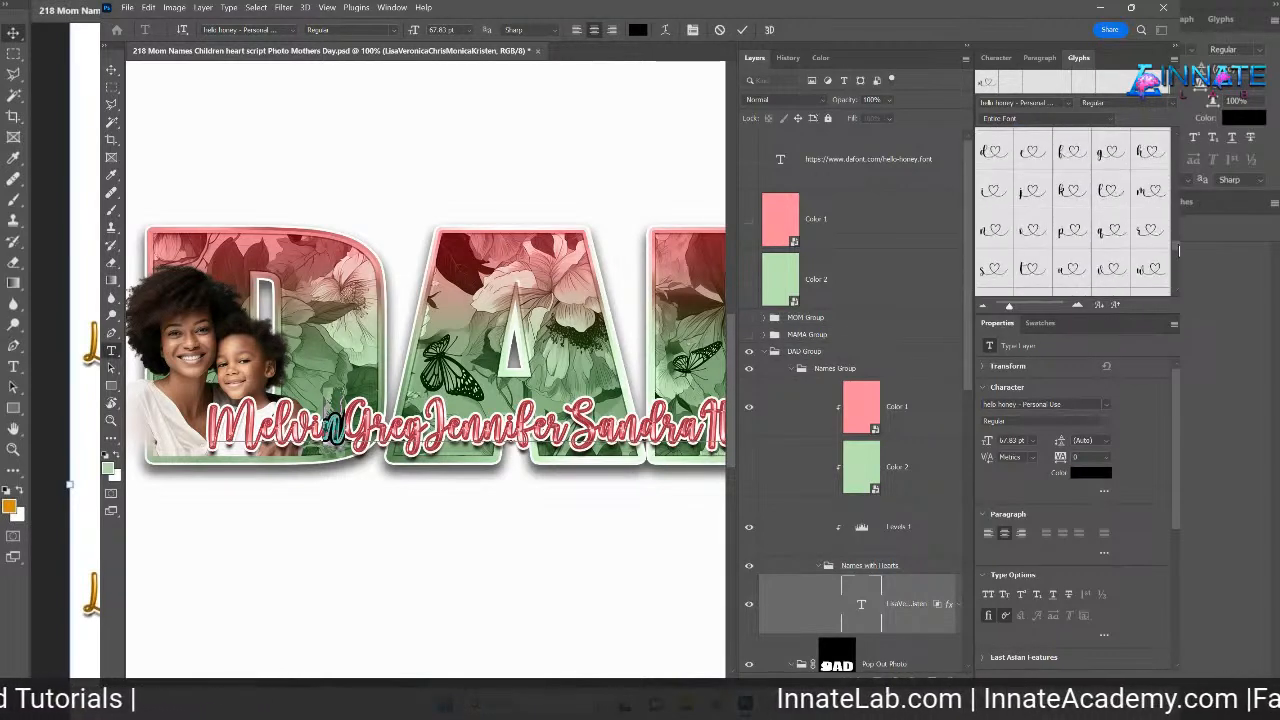
double_click(997, 236)
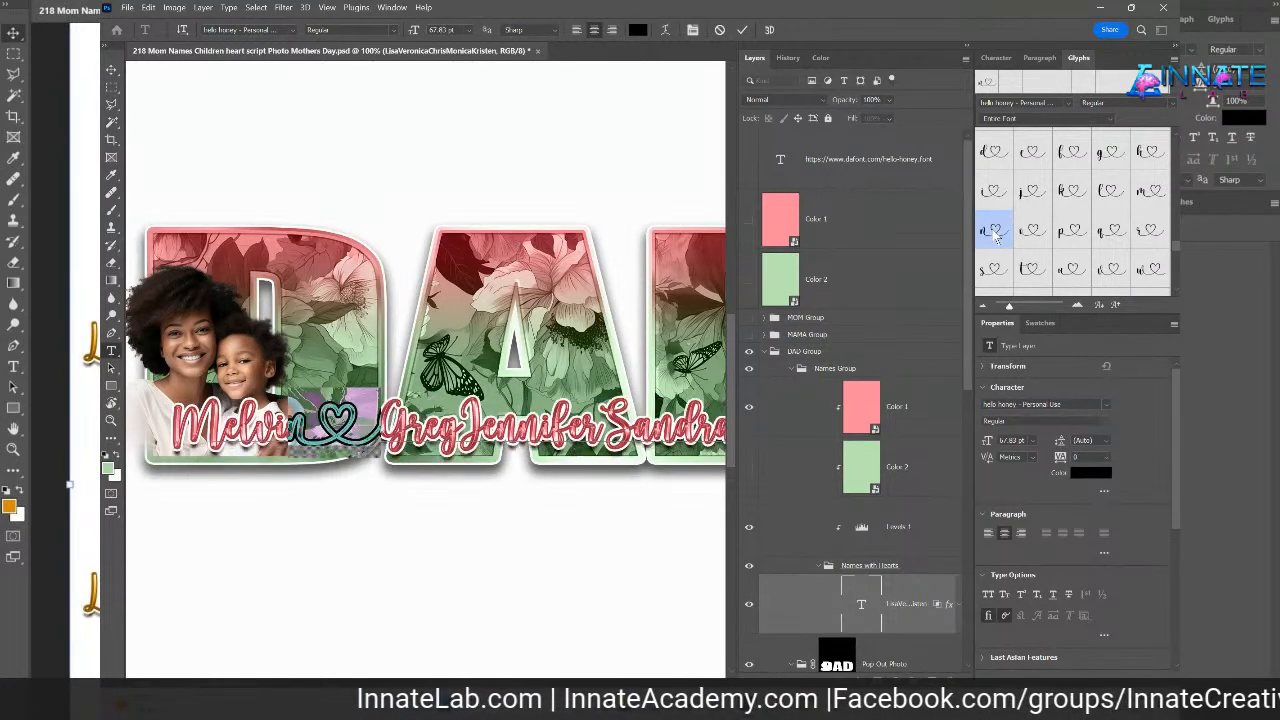
- Replace the second name's final g and the third name's final r with their matching heart-tail glyphs
left_click_drag(462, 432, 444, 432)
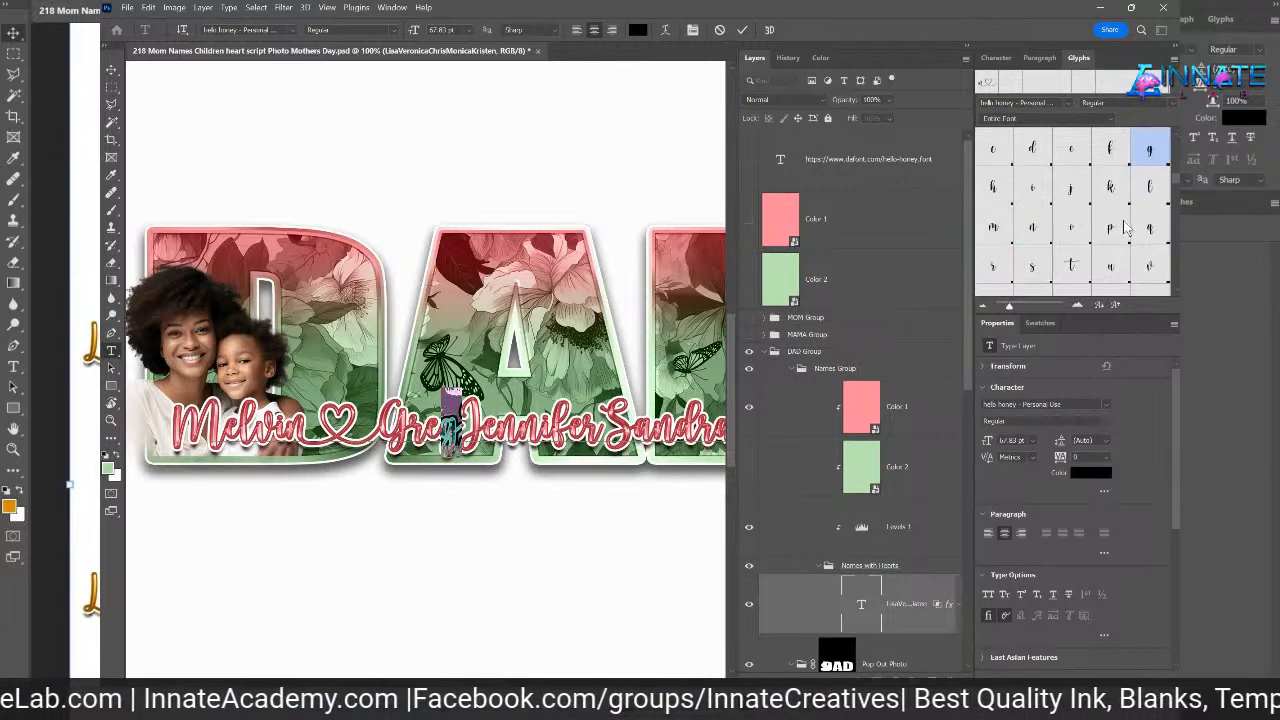
scroll(1124, 240, "down", 4)
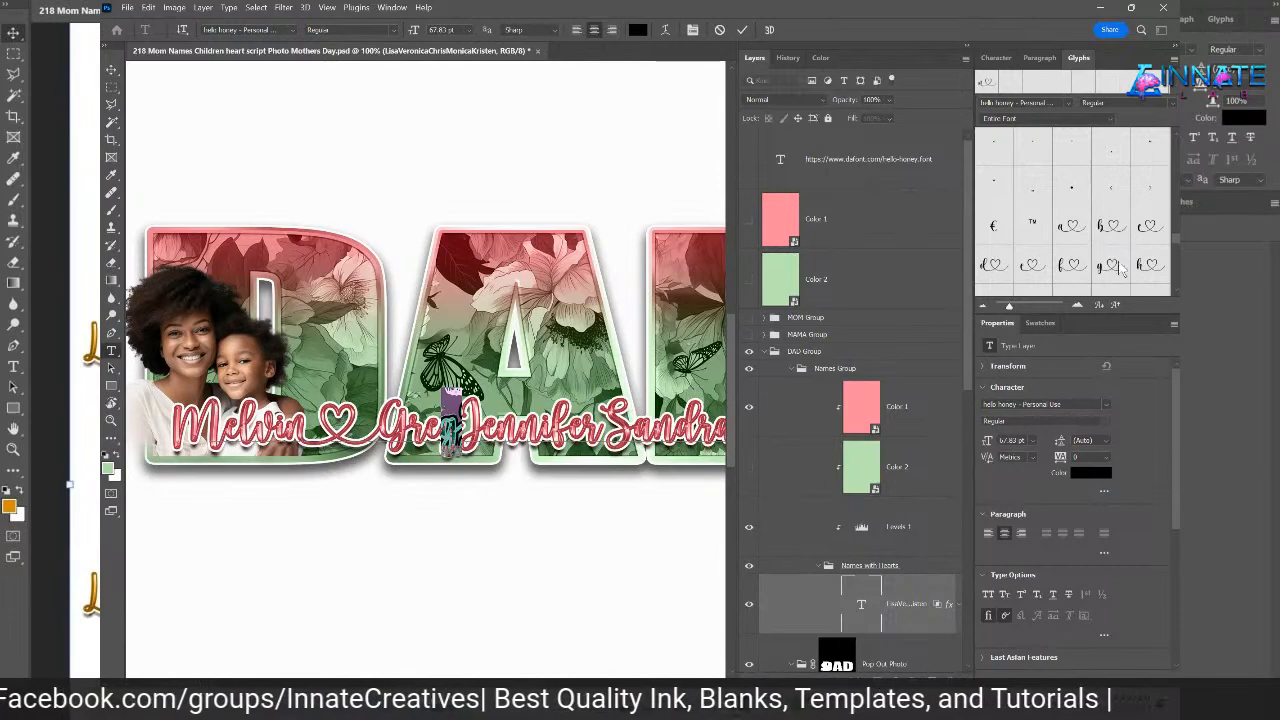
double_click(1110, 268)
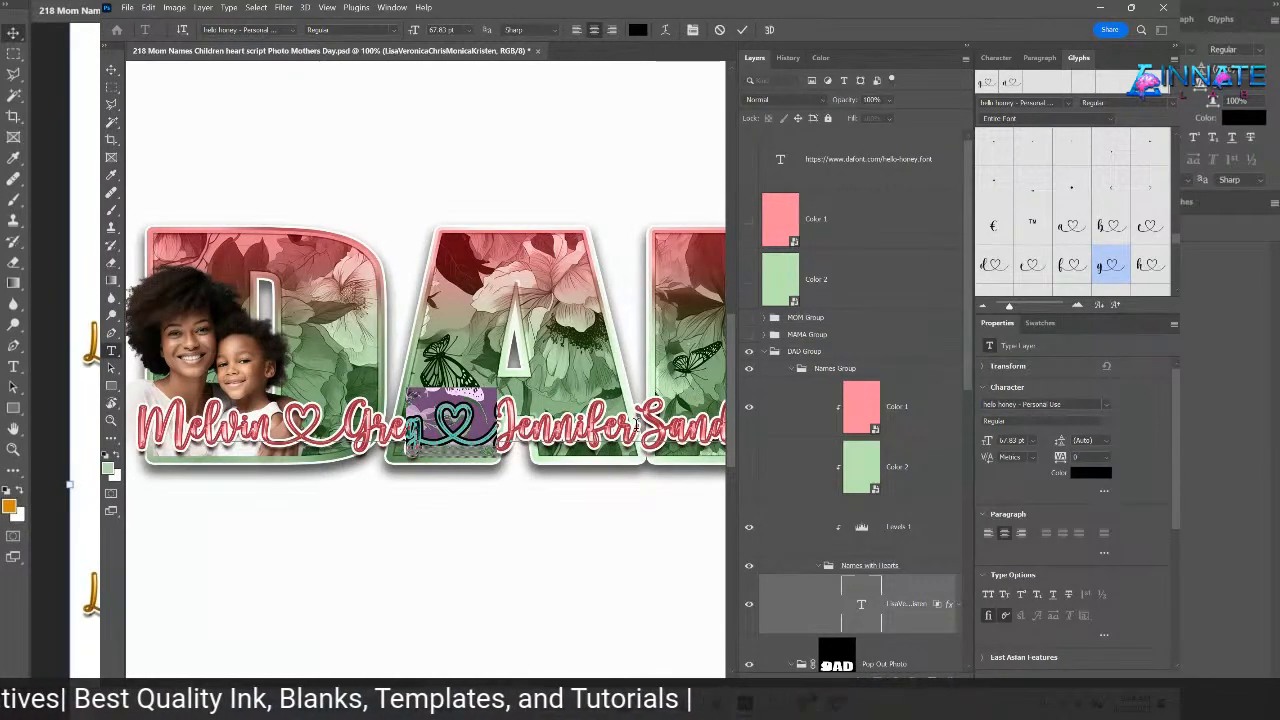
left_click_drag(636, 424, 606, 425)
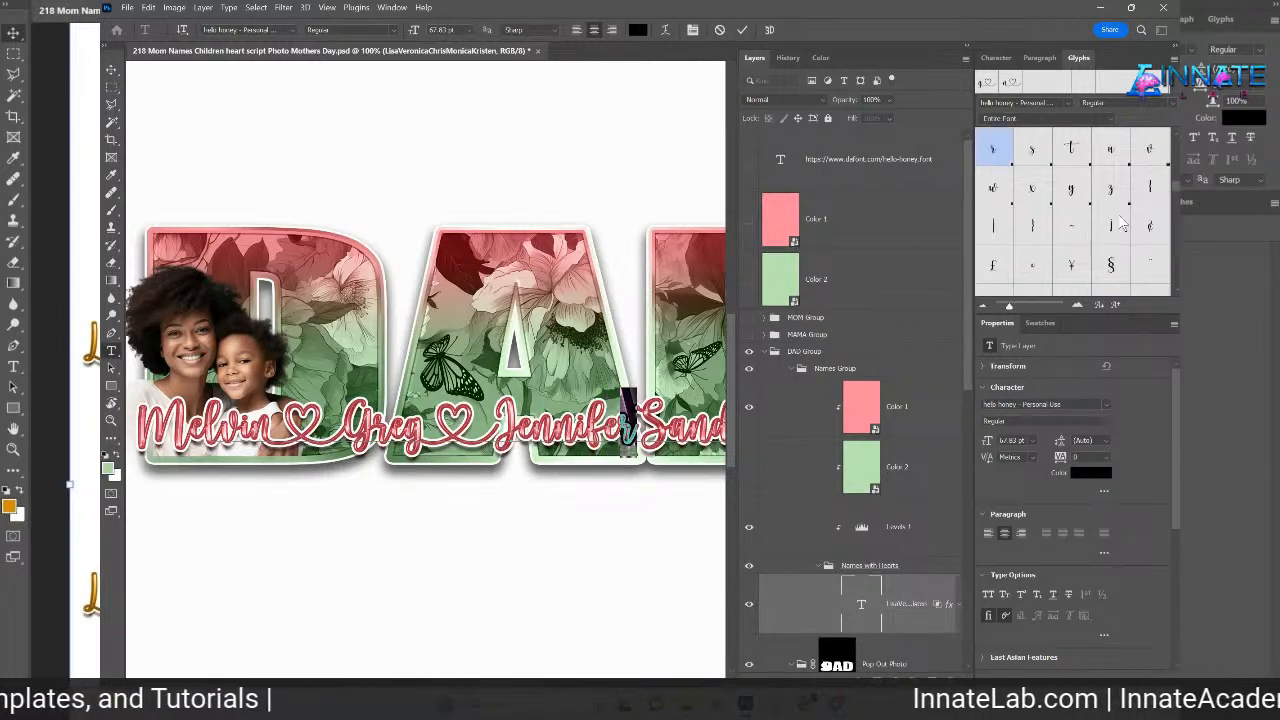
scroll(1137, 210, "down", 4)
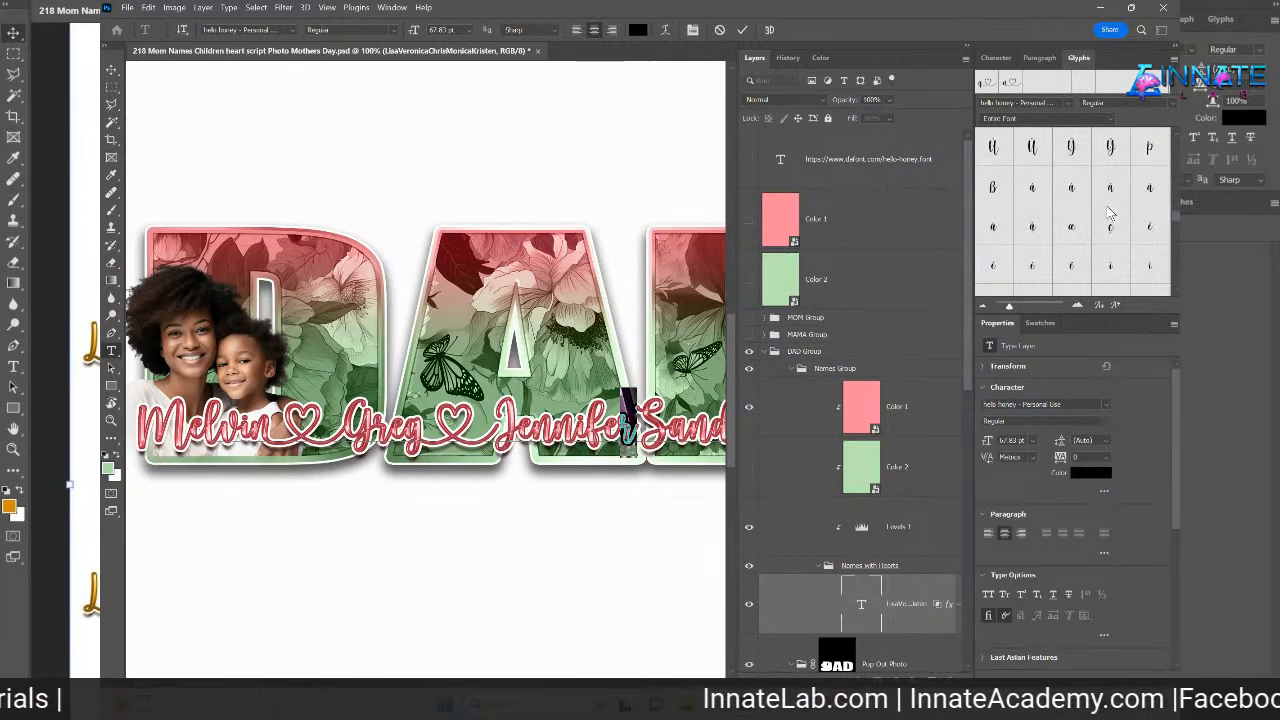
scroll(1108, 218, "down", 3)
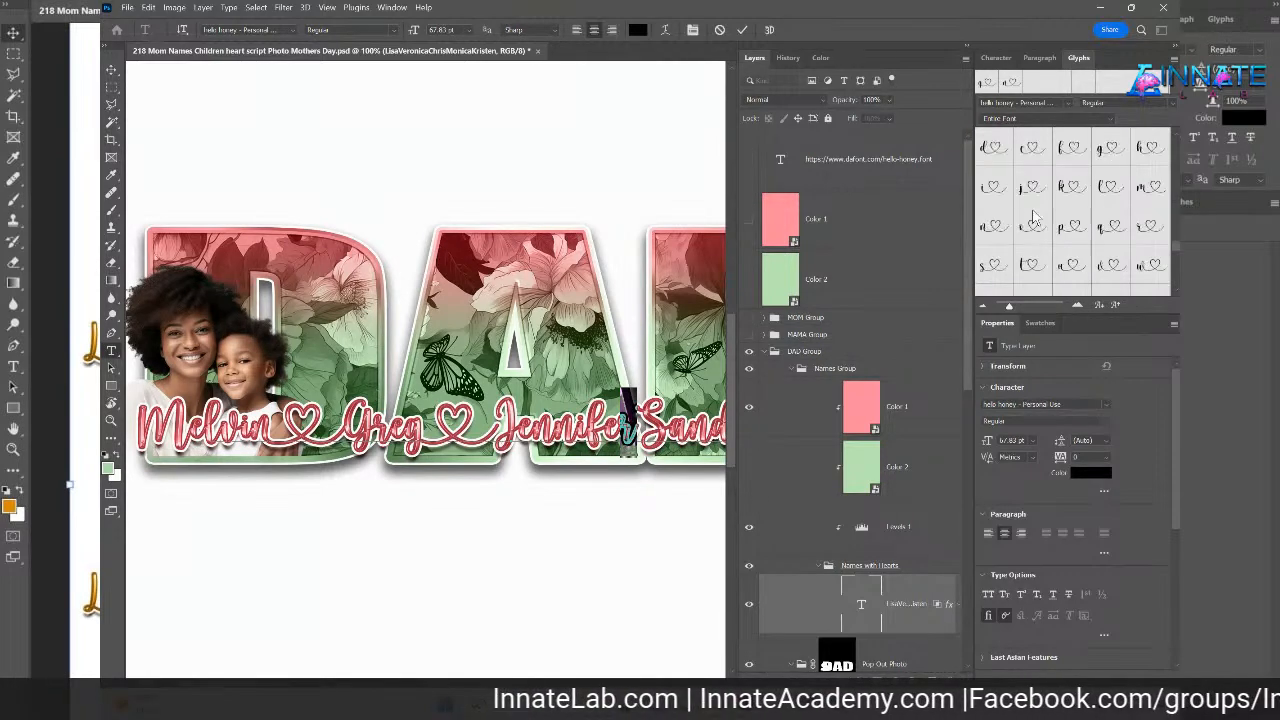
double_click(1148, 226)
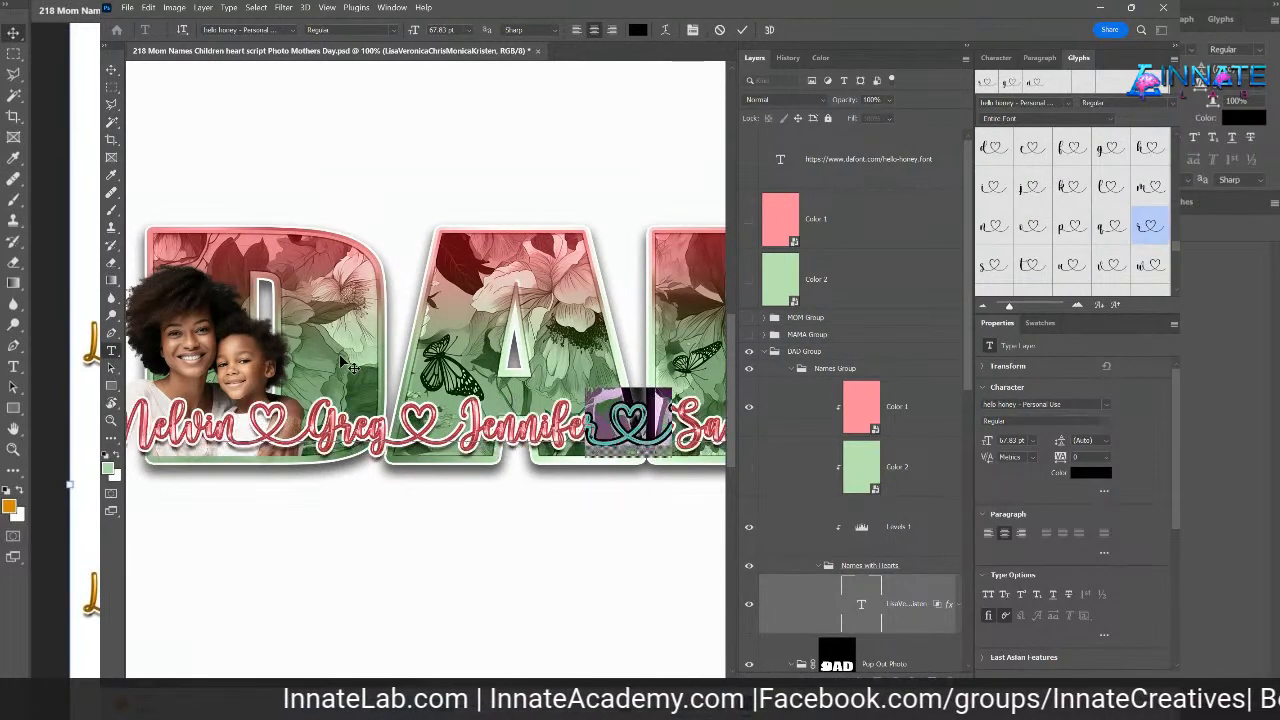
- Replace the fourth name's final a with the heart-tail a glyph and commit the names text
scroll(437, 350, "right", 8)
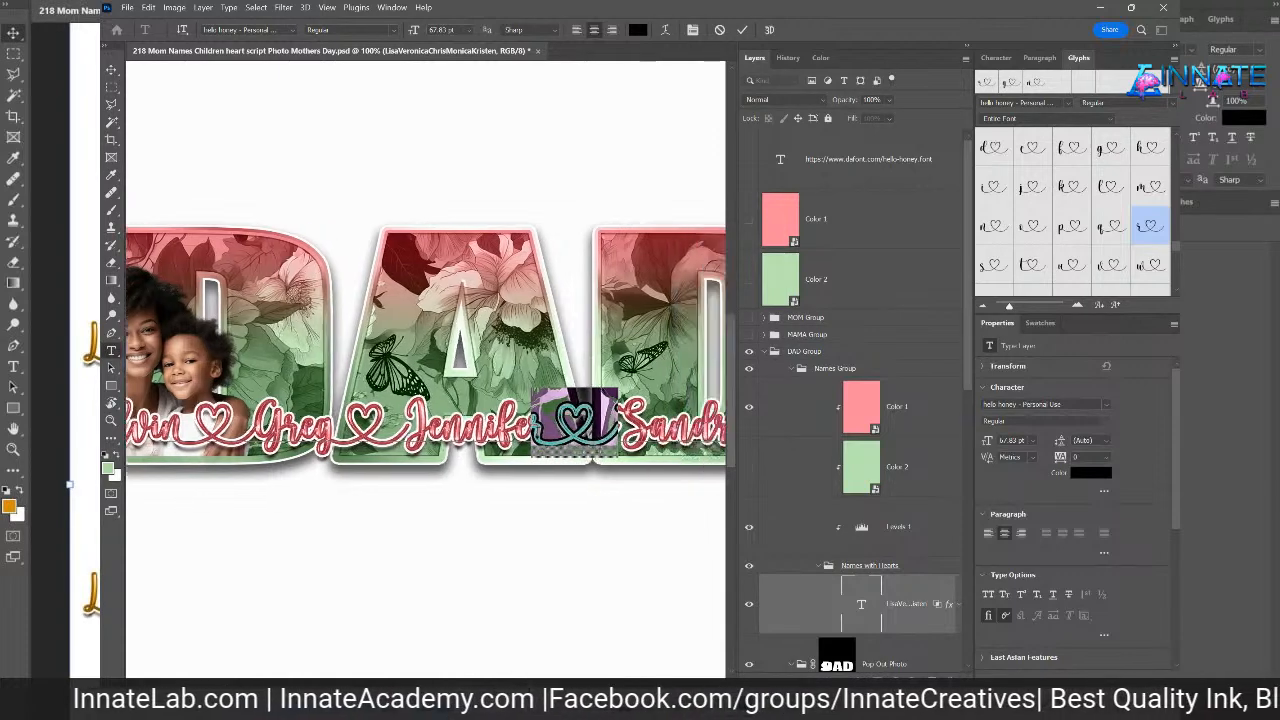
left_click_drag(433, 425, 410, 425)
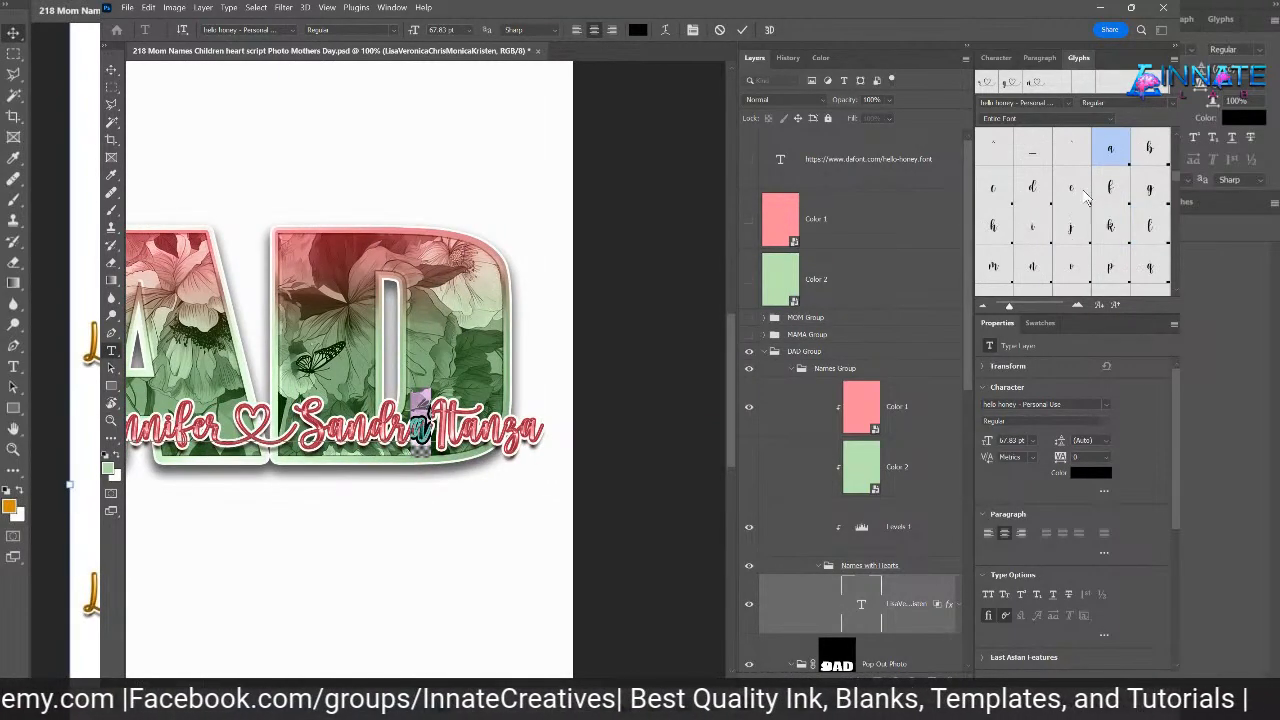
scroll(1085, 210, "down", 5)
scroll(1085, 212, "down", 4)
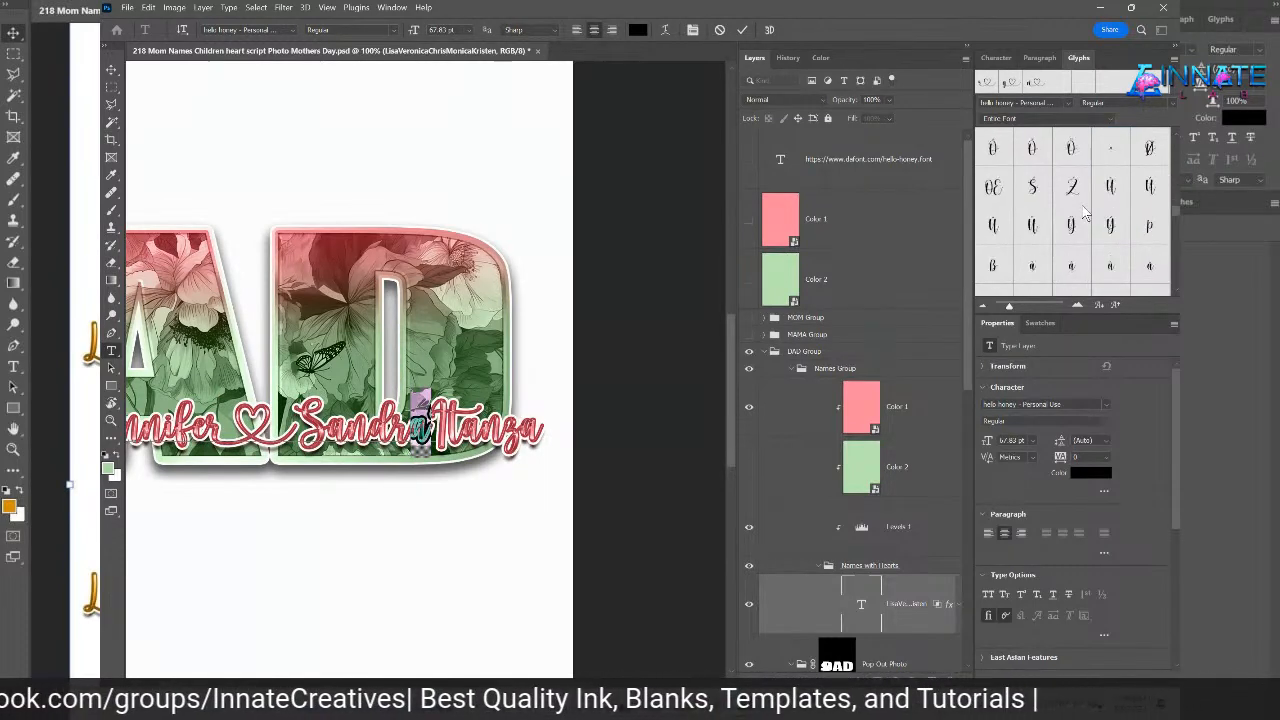
scroll(1078, 210, "down", 5)
double_click(1068, 187)
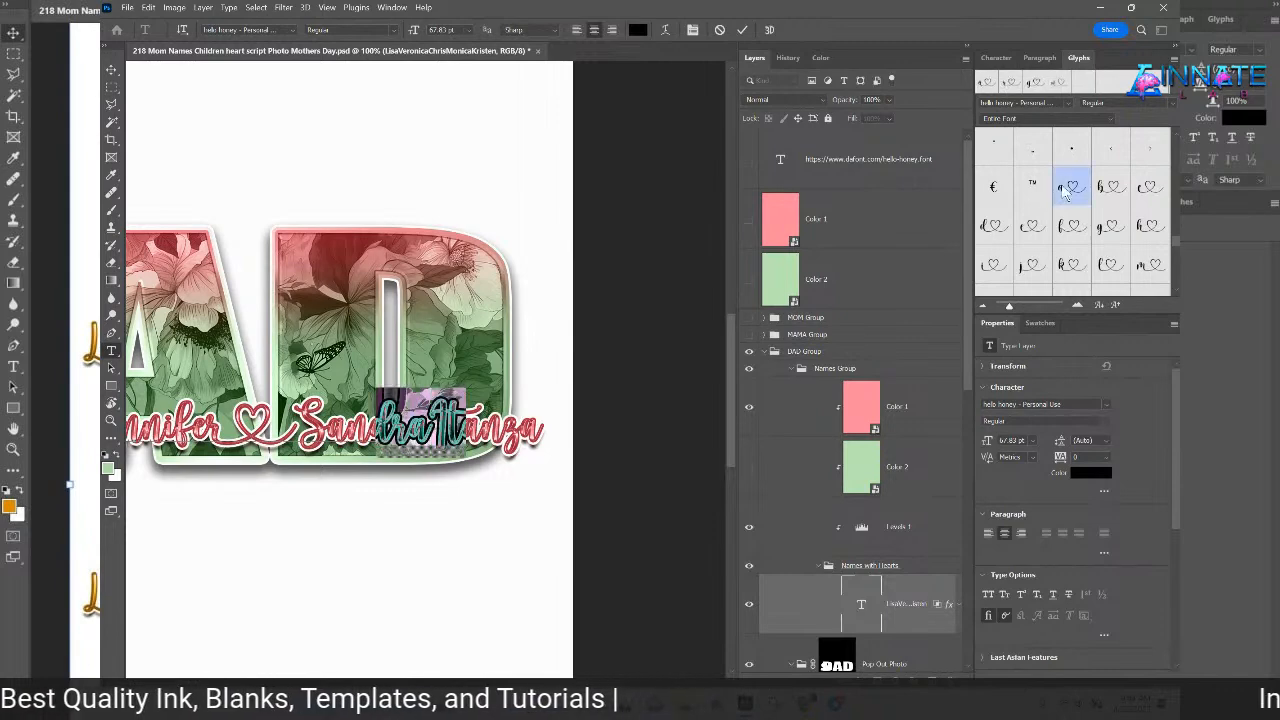
left_click(110, 69)
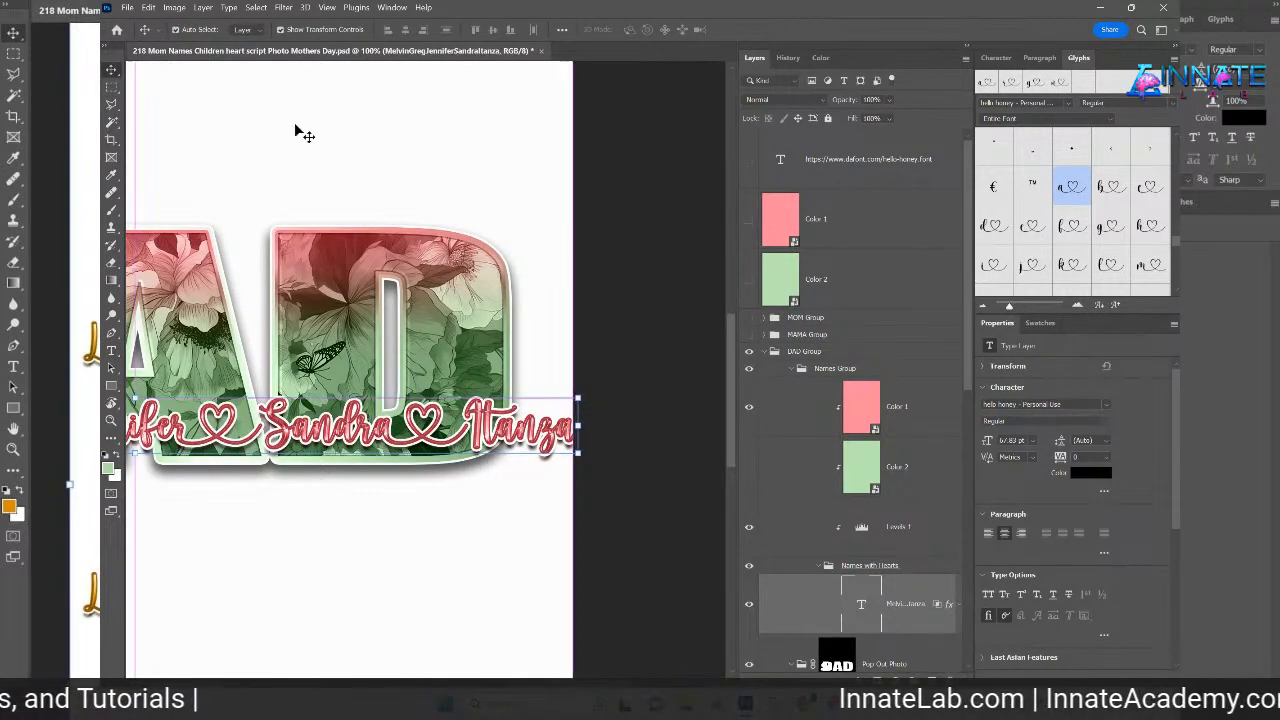
- Scale the names text proportionally about its center to about 87% so it spans the width of the DAD lettering
key("ctrl+0")
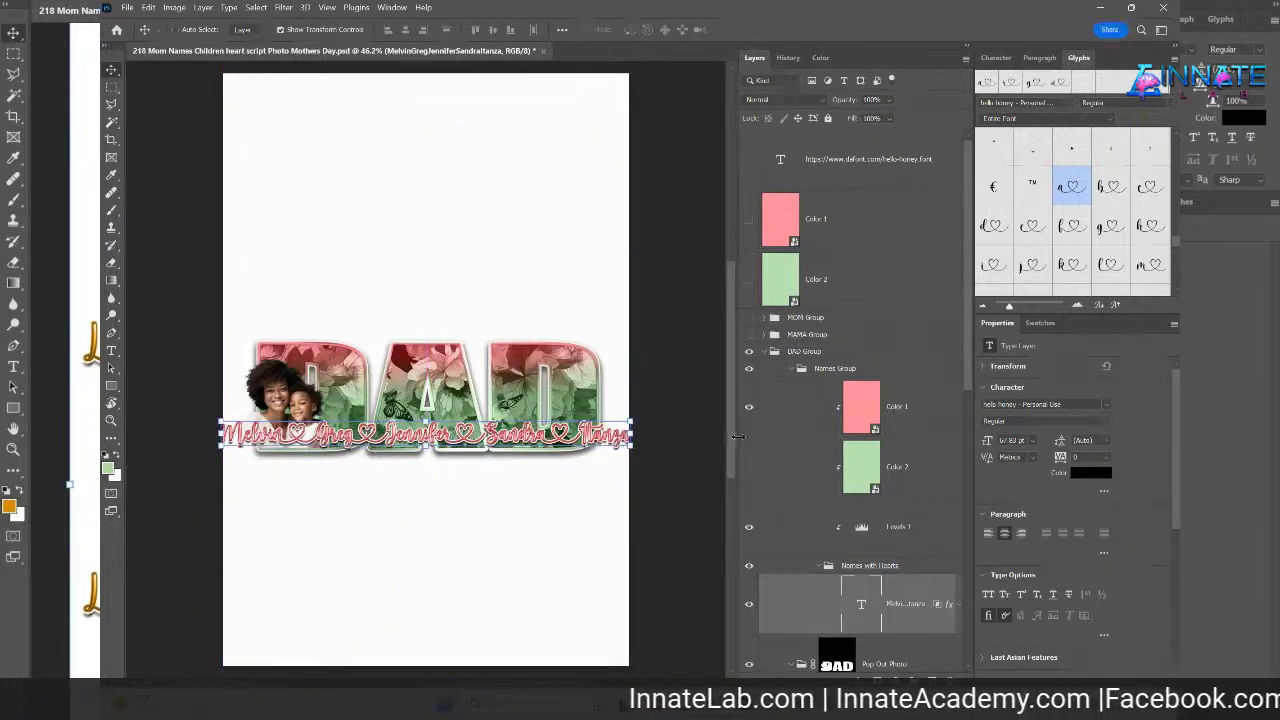
left_click(632, 435)
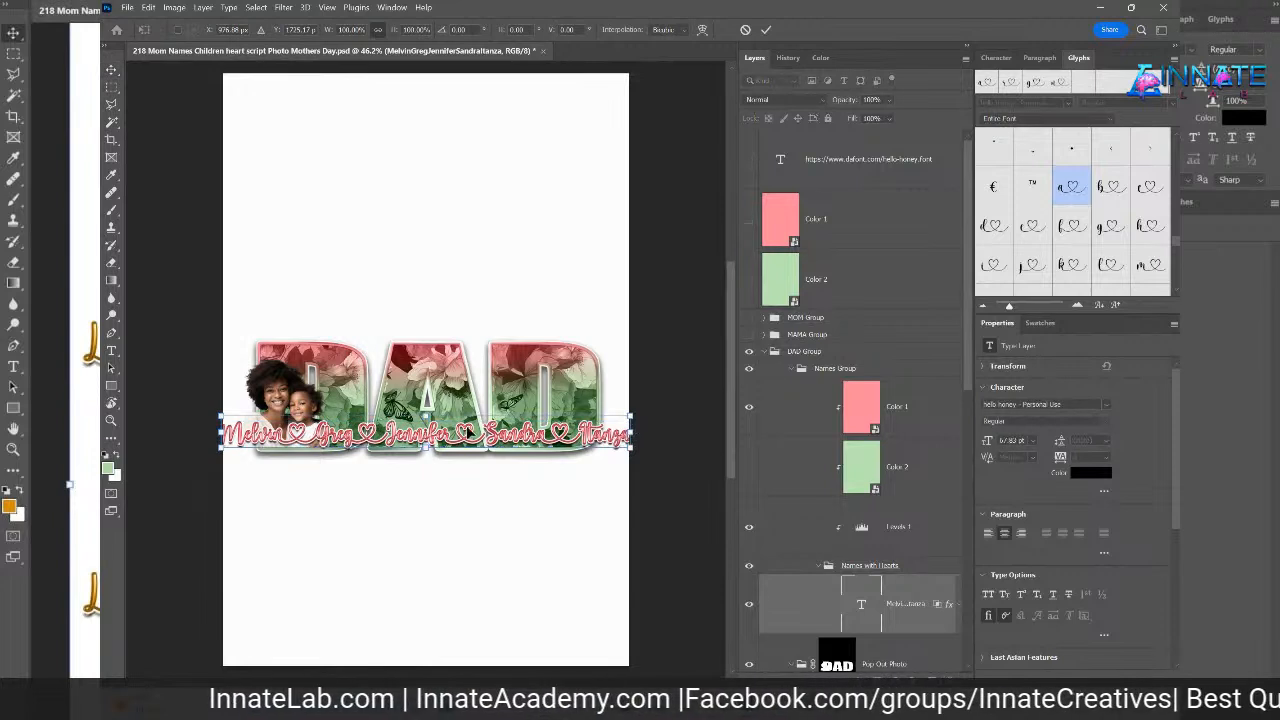
left_click_drag(424, 414, 424, 419)
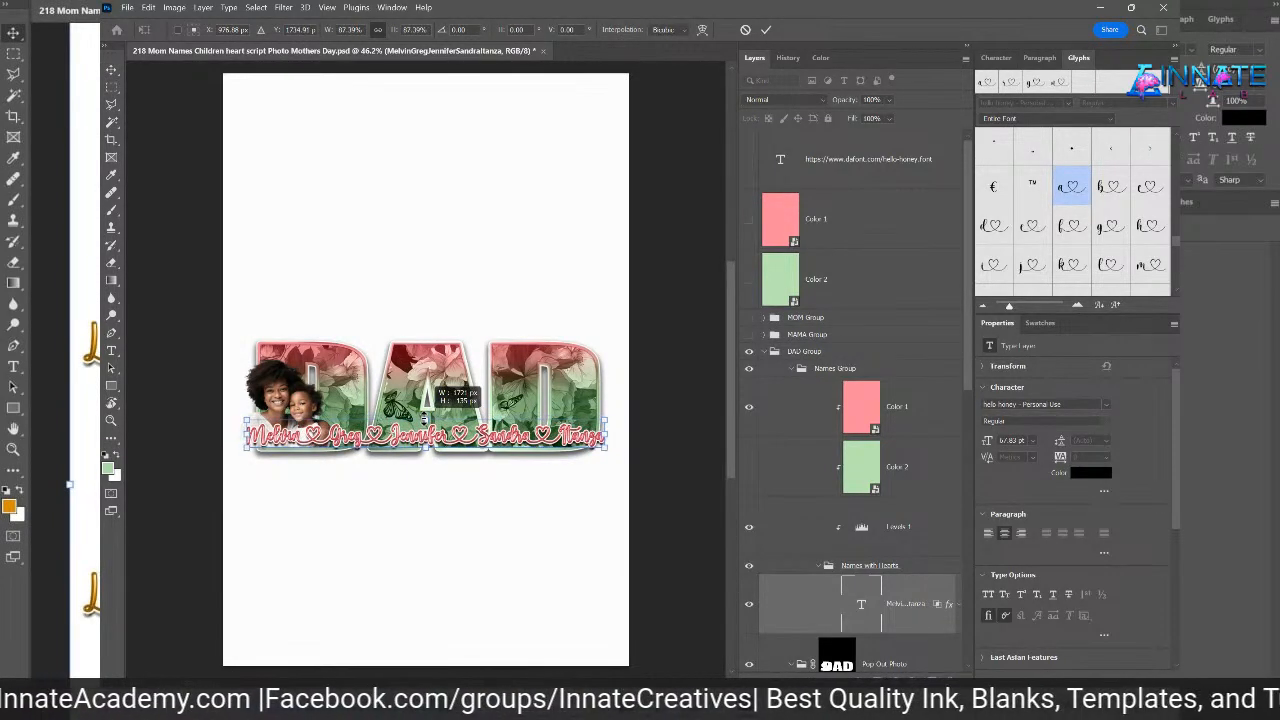
key("Return")
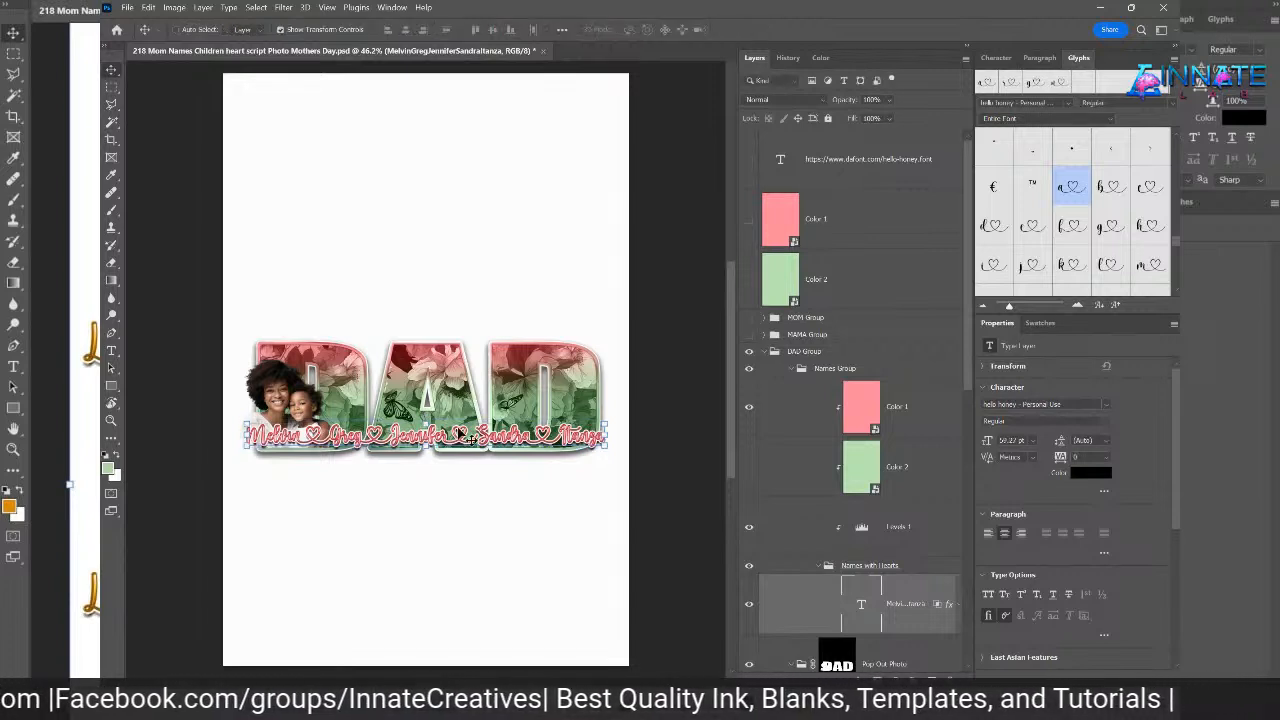
- Select the DAD Group and collapse it to view the whole finished design
left_click(794, 353)
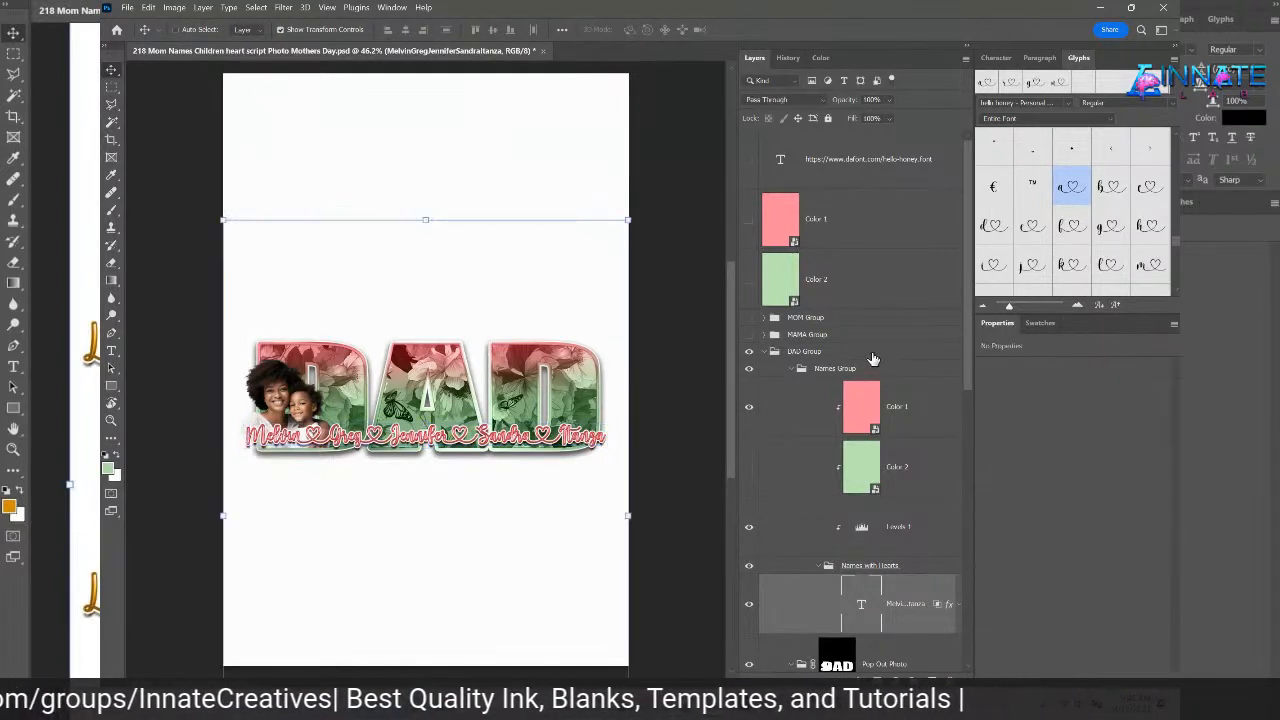
left_click(765, 352)
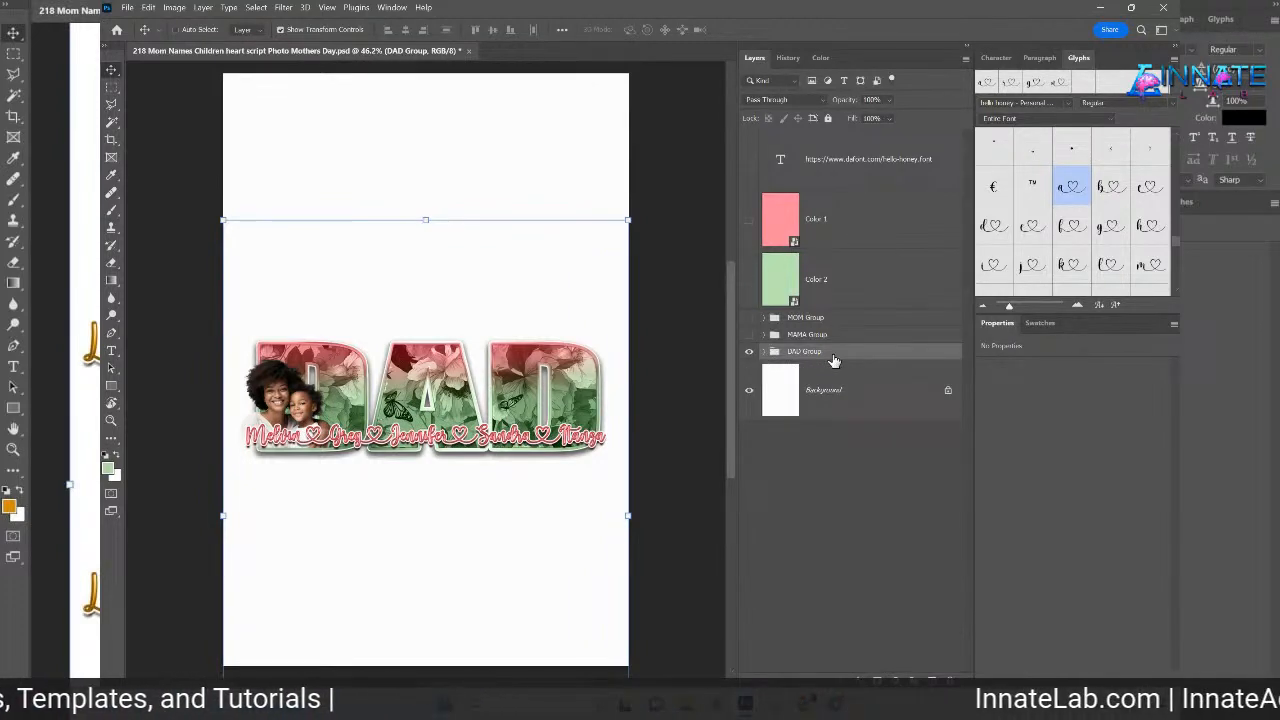
key("ctrl+equal")
key("ctrl+equal")
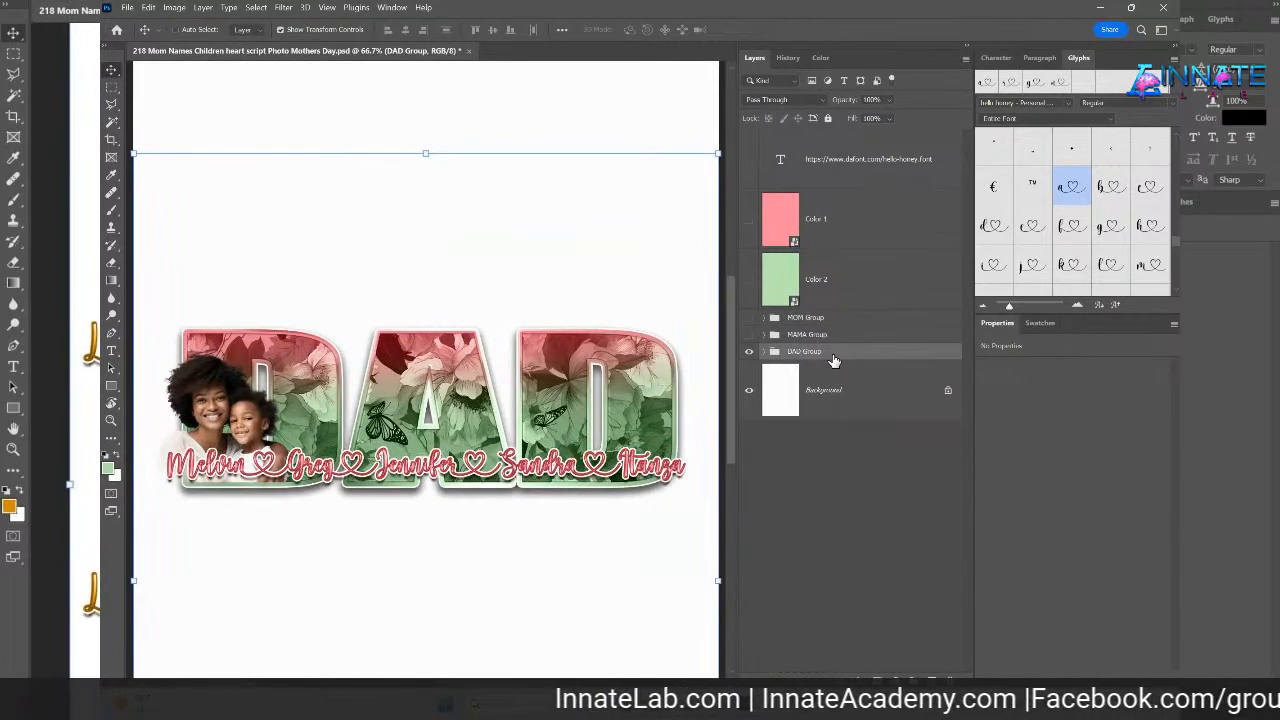